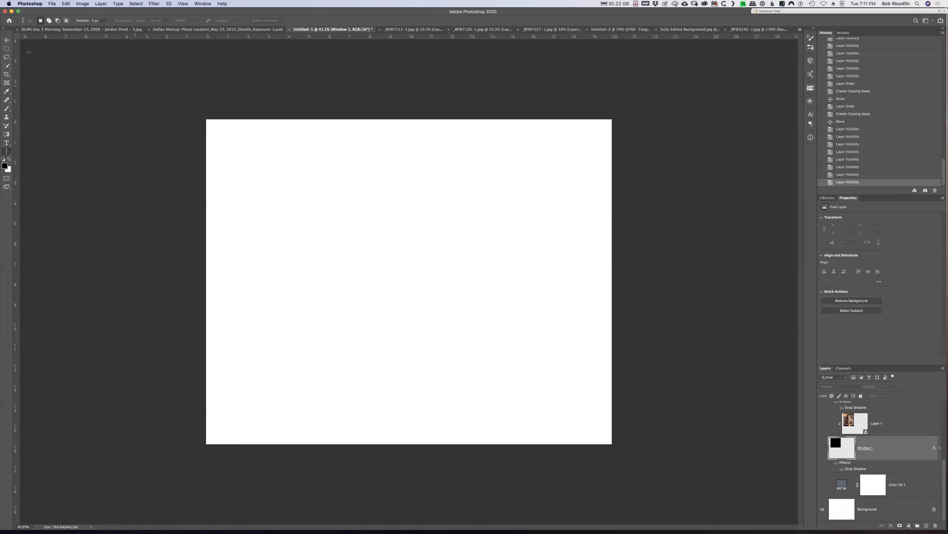
# Draw a rectangular marquee selection about 5.9 × 4.7 in near the canvas's upper-left corner
pyautogui.click(7, 50)
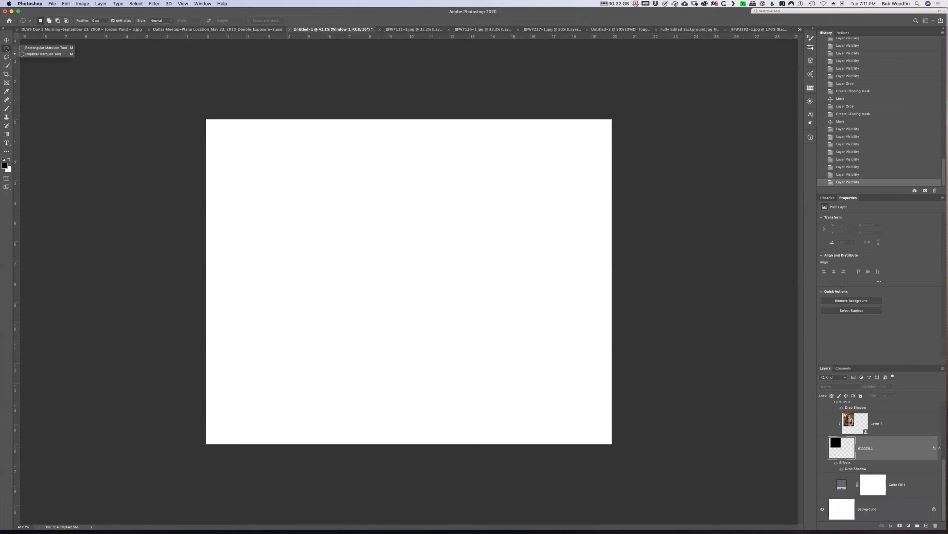
pyautogui.click(20, 48)
pyautogui.moveTo(262, 150); pyautogui.dragTo(381, 247)
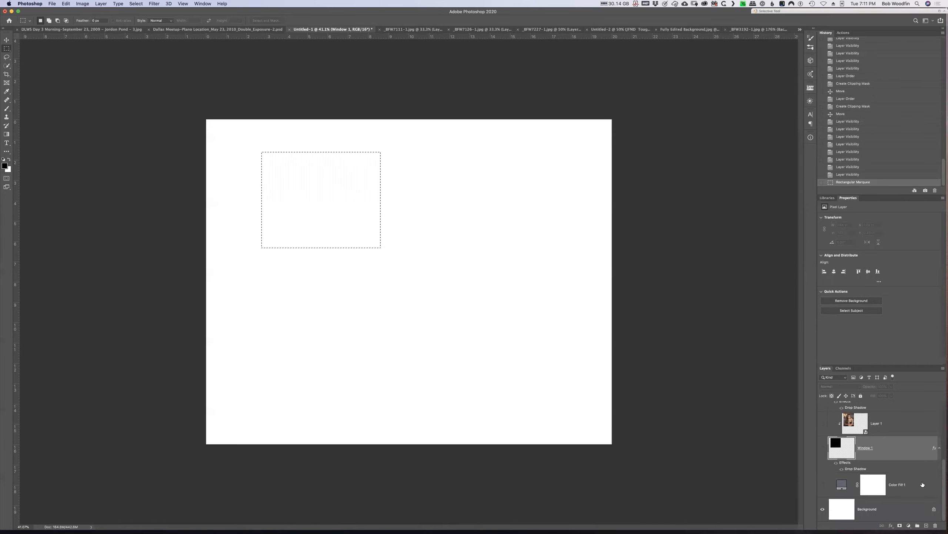
# Fill the rectangular selection with black on the Background layer and deselect it
pyautogui.click(919, 506)
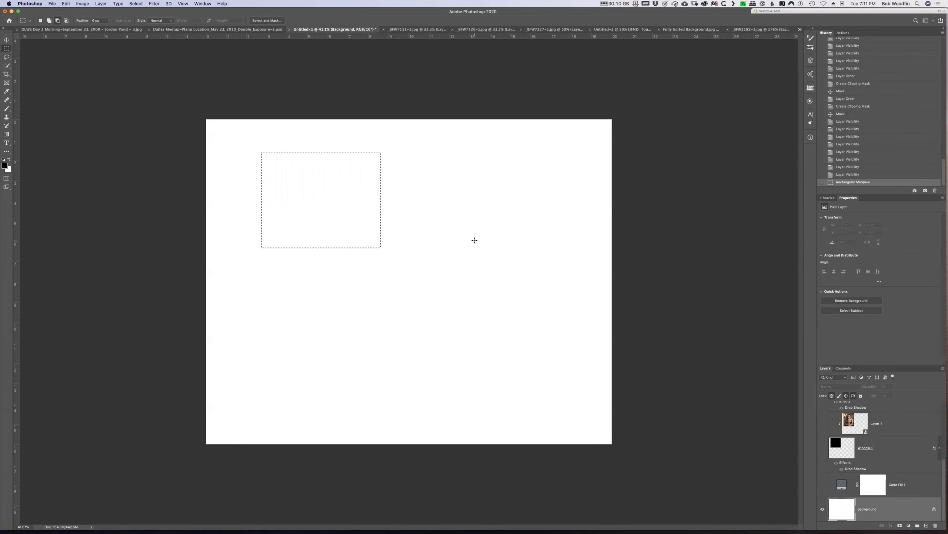
pyautogui.hotkey('alt', 'BackSpace')
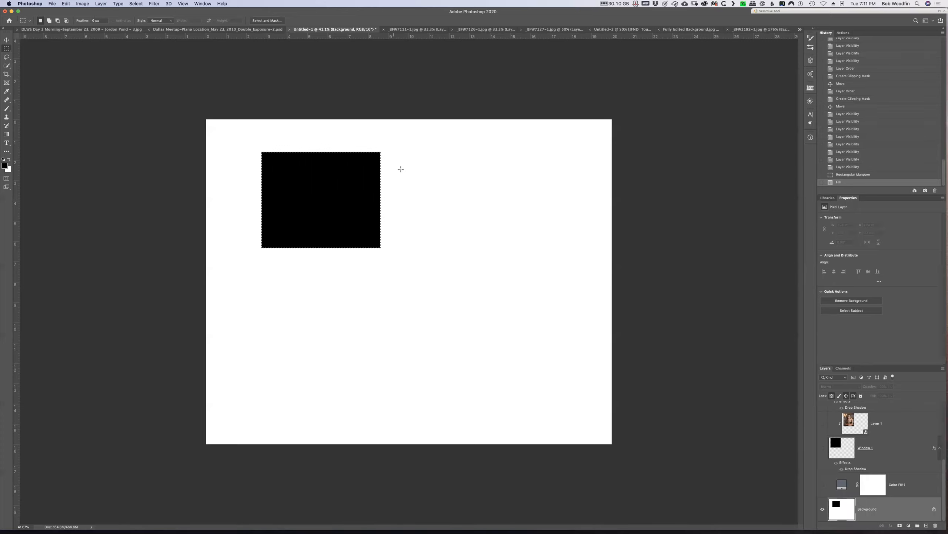
pyautogui.press('super+d')
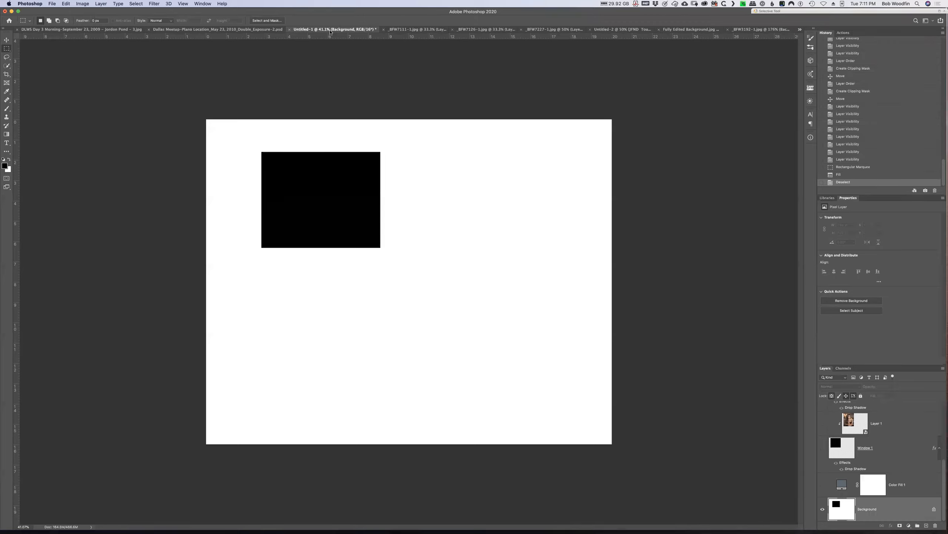
# Copy the portrait layer from _BFW7111-1.jpg into the Untitled-1 document, accepting the conversion to its bit depth and color profile
pyautogui.click(396, 32)
pyautogui.press('v')
pyautogui.moveTo(378, 268); pyautogui.dragTo(591, 34)
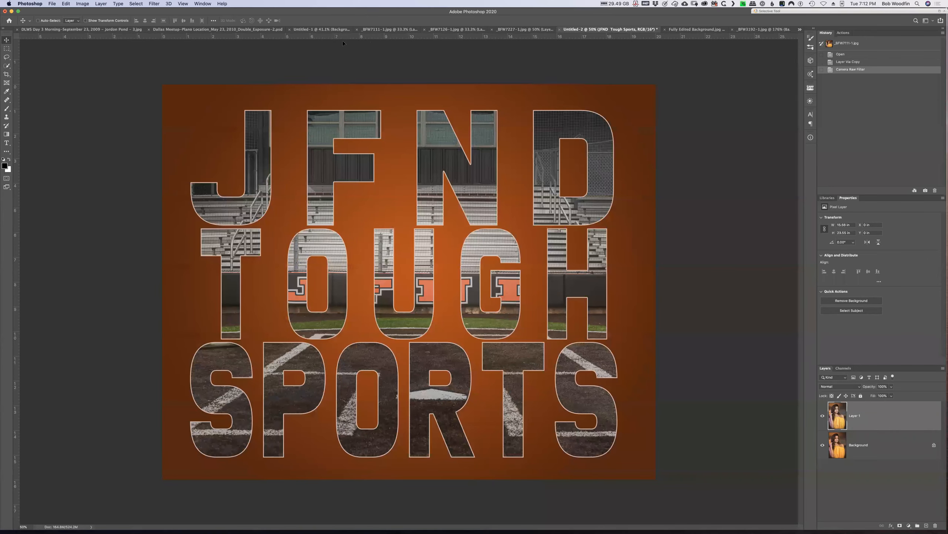
pyautogui.moveTo(313, 32); pyautogui.dragTo(418, 273)
pyautogui.click(522, 178)
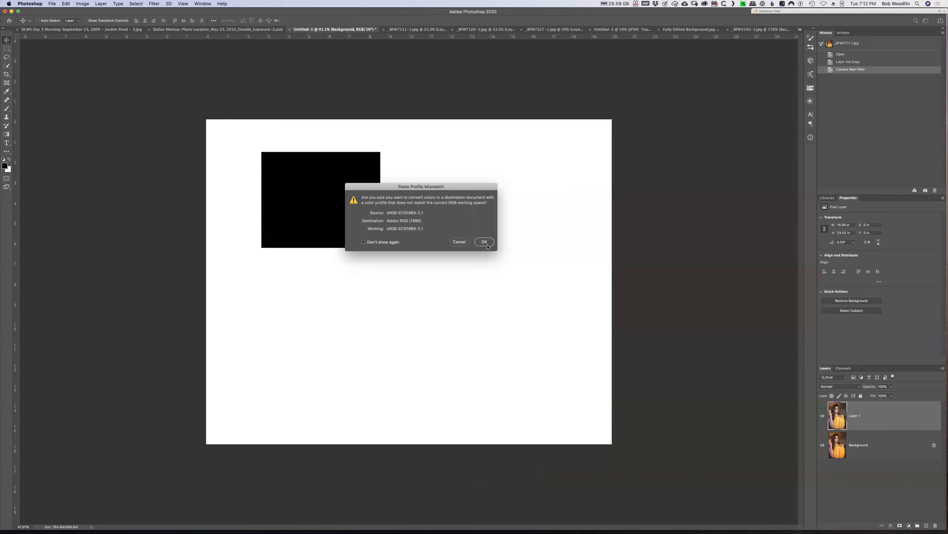
pyautogui.click(492, 245)
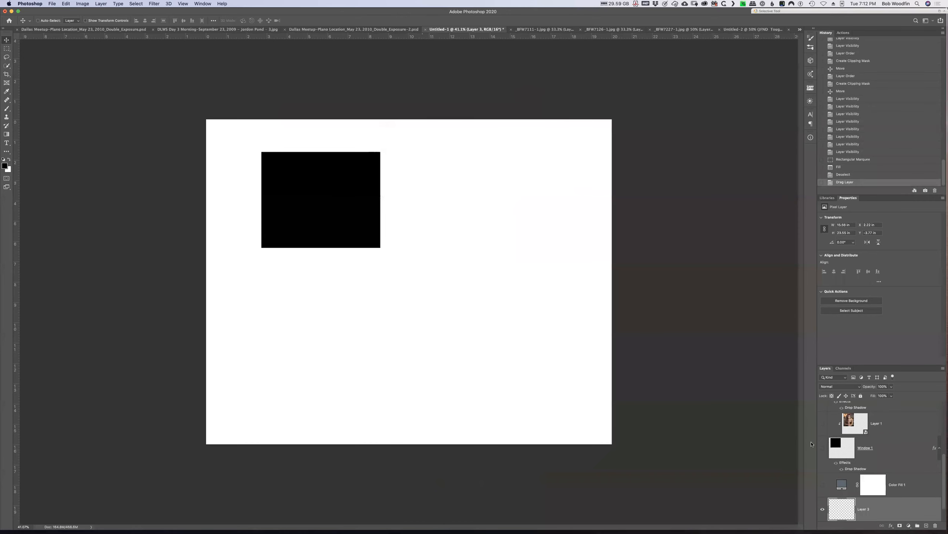
# Scale the portrait layer to about 47% and place it to the right of the black rectangle
pyautogui.moveTo(402, 275); pyautogui.dragTo(424, 319)
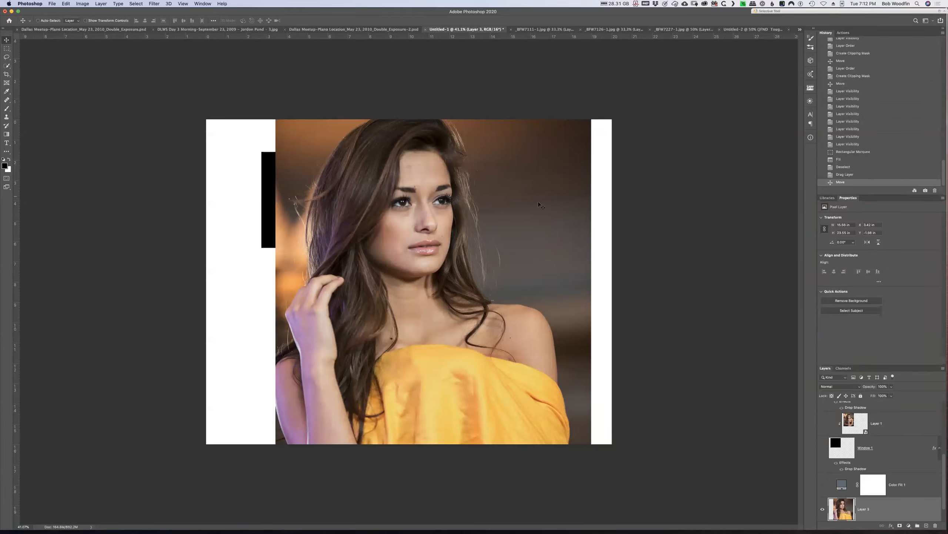
pyautogui.press('super+t')
pyautogui.moveTo(275, 88); pyautogui.dragTo(380, 246)
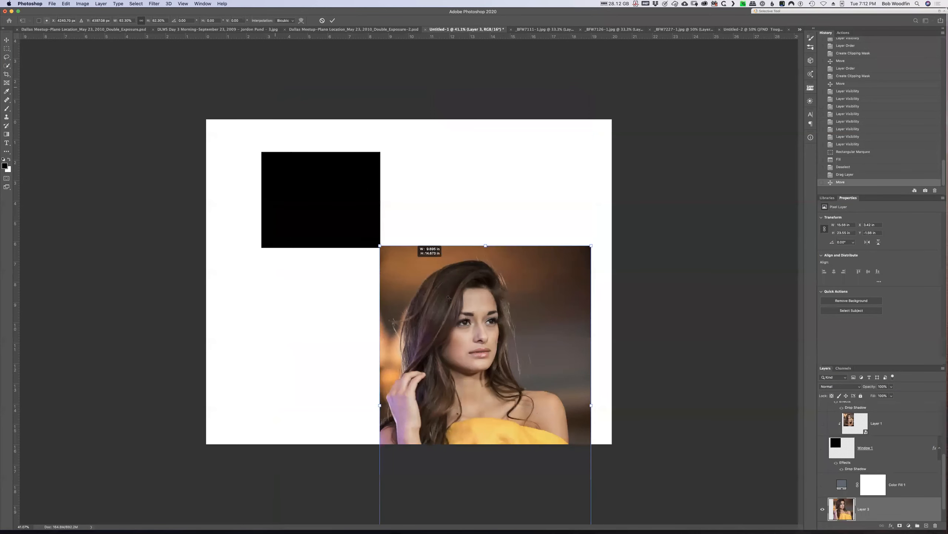
pyautogui.moveTo(448, 297); pyautogui.dragTo(455, 299)
pyautogui.moveTo(532, 366); pyautogui.dragTo(491, 208)
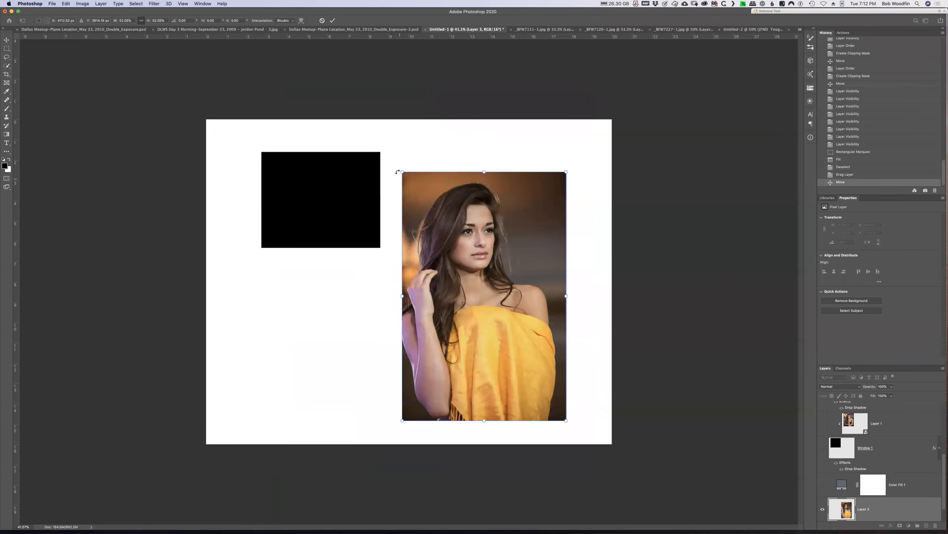
pyautogui.moveTo(397, 172); pyautogui.dragTo(417, 194)
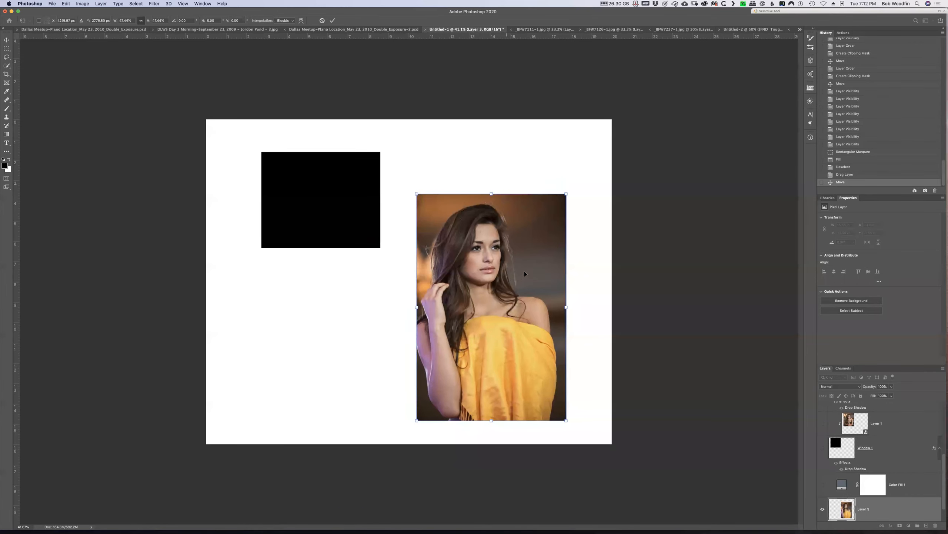
pyautogui.moveTo(529, 228); pyautogui.dragTo(531, 182)
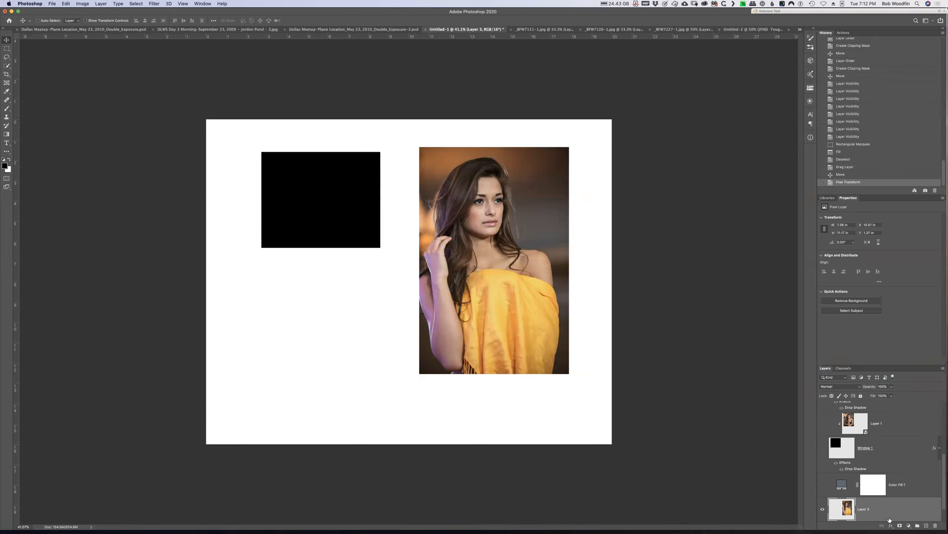
# Revert the document to the Rectangular Marquee history state, before the fill and the portrait were added
pyautogui.moveTo(945, 471); pyautogui.dragTo(945, 496)
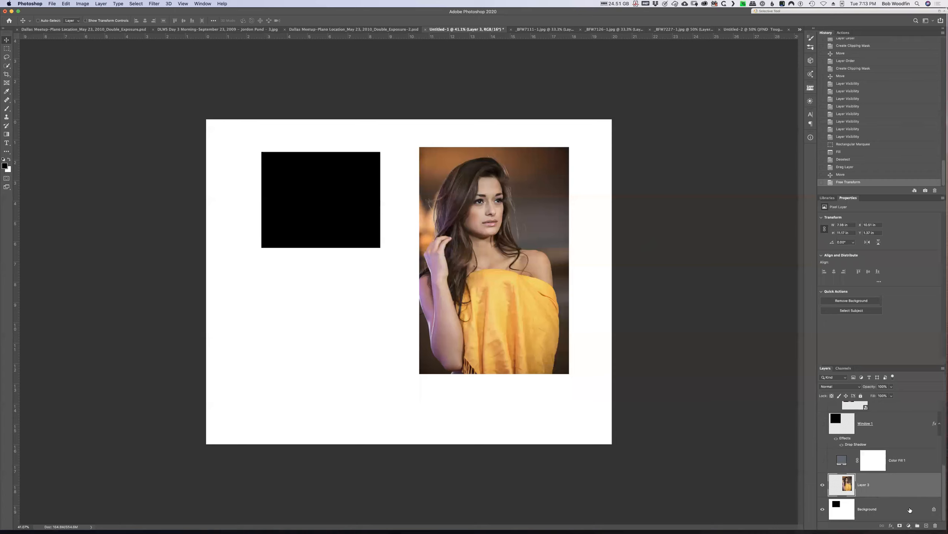
pyautogui.click(902, 509)
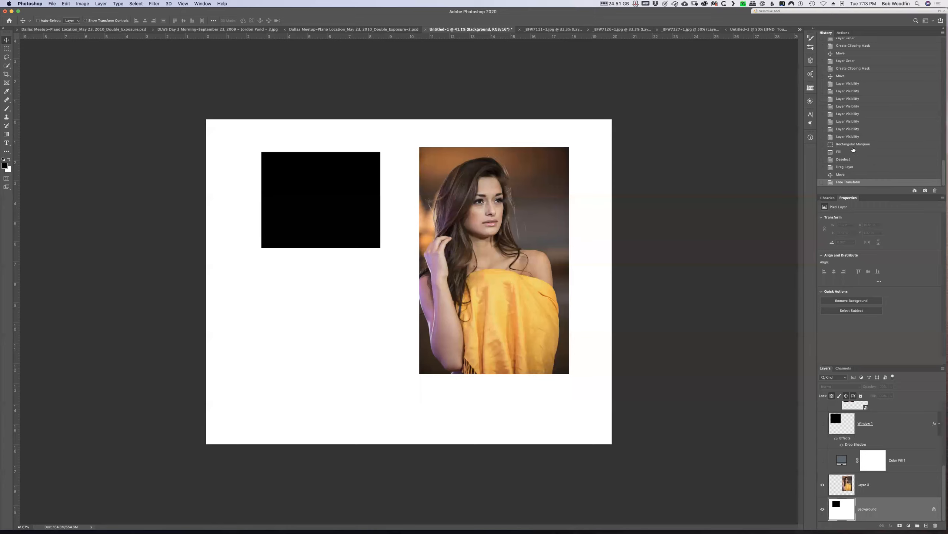
pyautogui.click(856, 144)
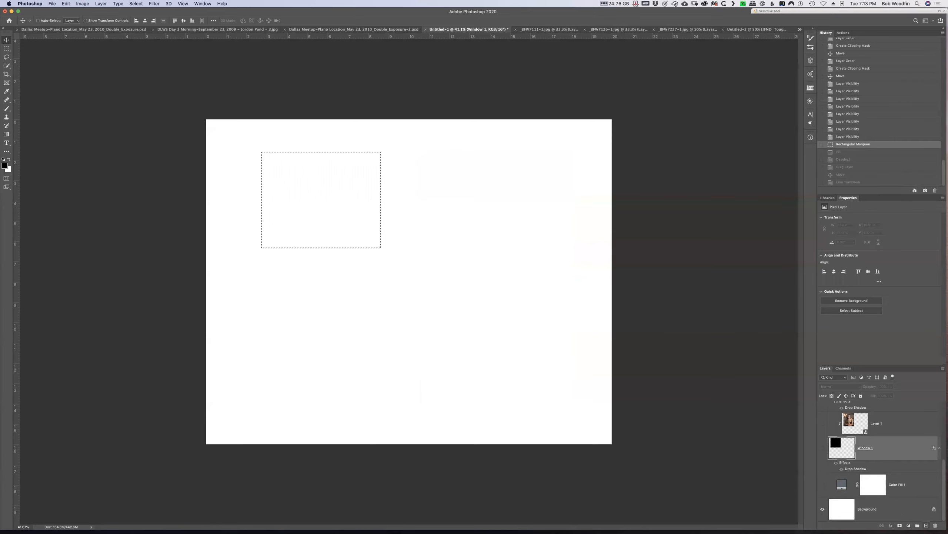
# Add a new empty layer above Window 1 and put it in a new group
pyautogui.click(927, 525)
pyautogui.moveTo(914, 457); pyautogui.dragTo(918, 524)
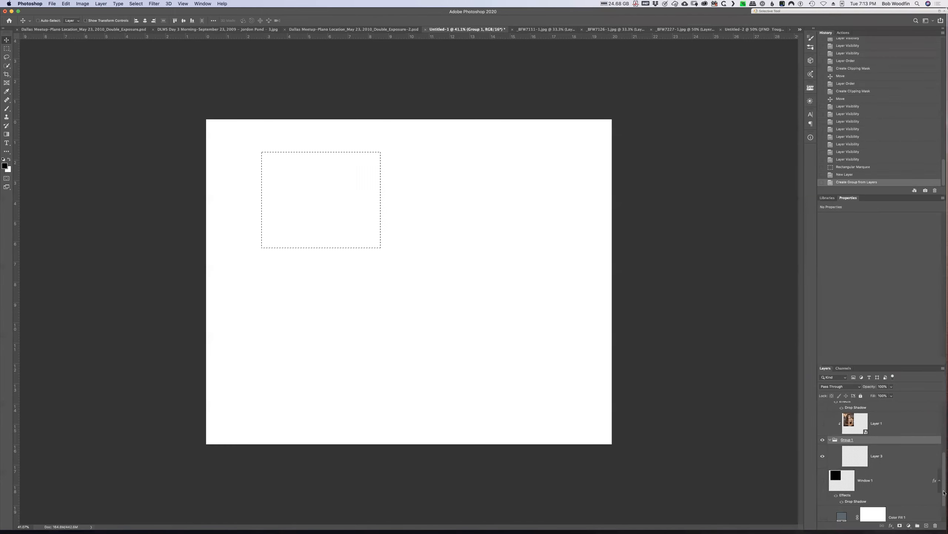
# Create a new layer directly above the Background and fill the rectangular selection on it with black
pyautogui.scroll(-2, 899, 520)
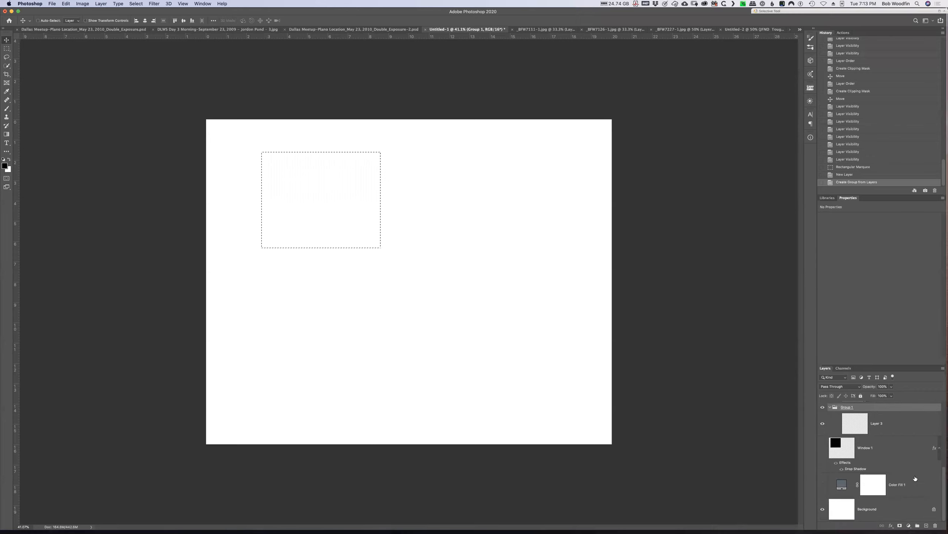
pyautogui.click(908, 509)
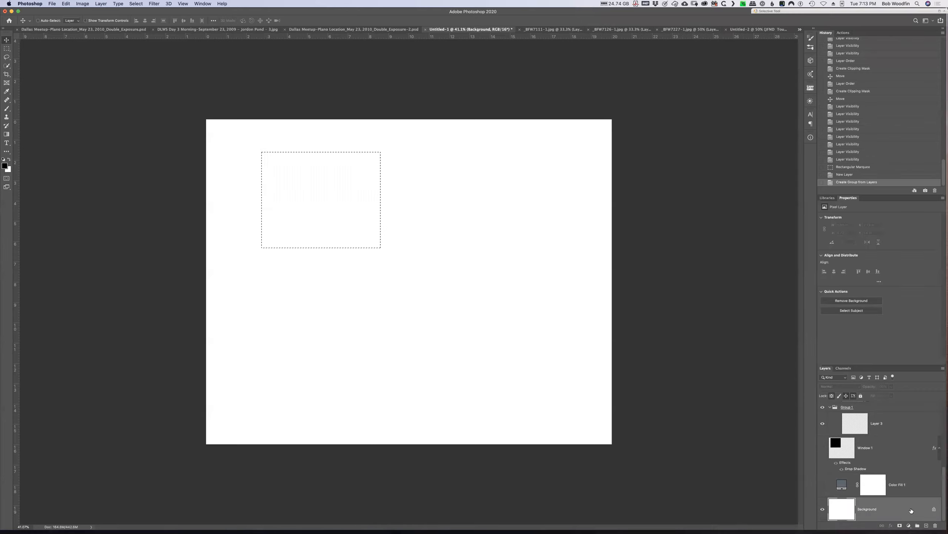
pyautogui.click(927, 525)
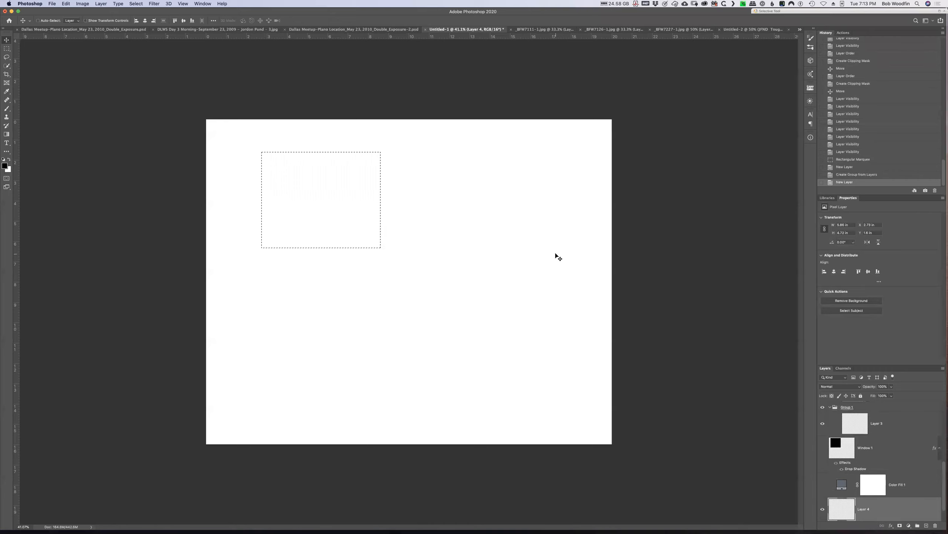
pyautogui.hotkey('alt', 'BackSpace')
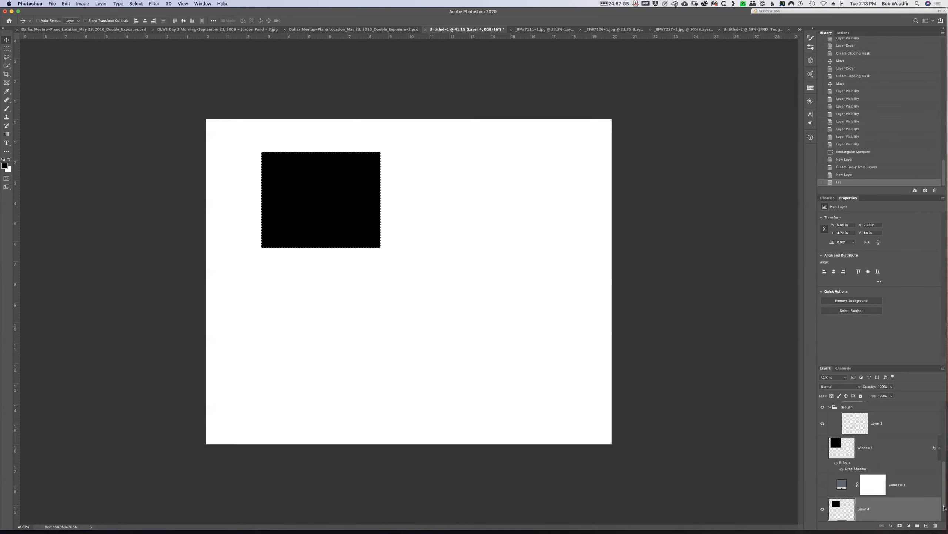
# Hide the Background layer and deselect the black rectangle
pyautogui.scroll(-2, 853, 506)
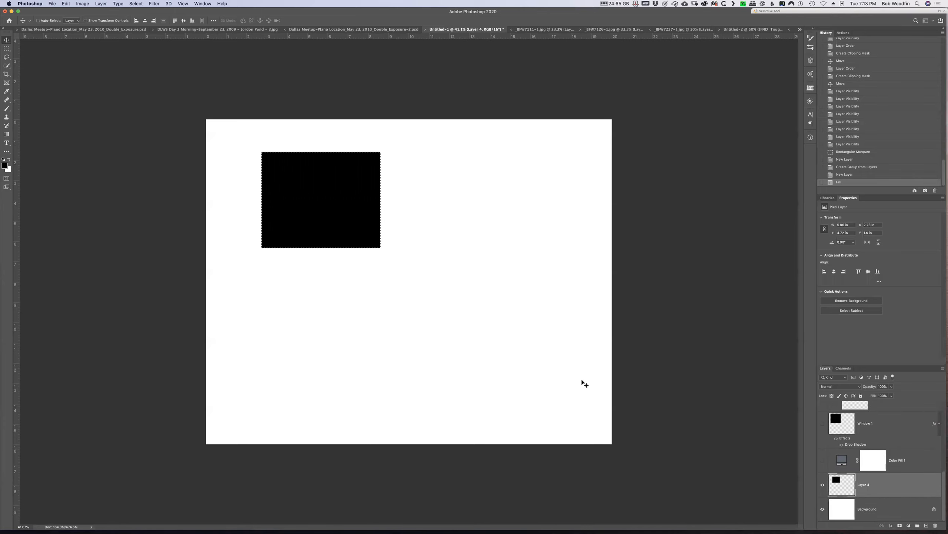
pyautogui.click(822, 508)
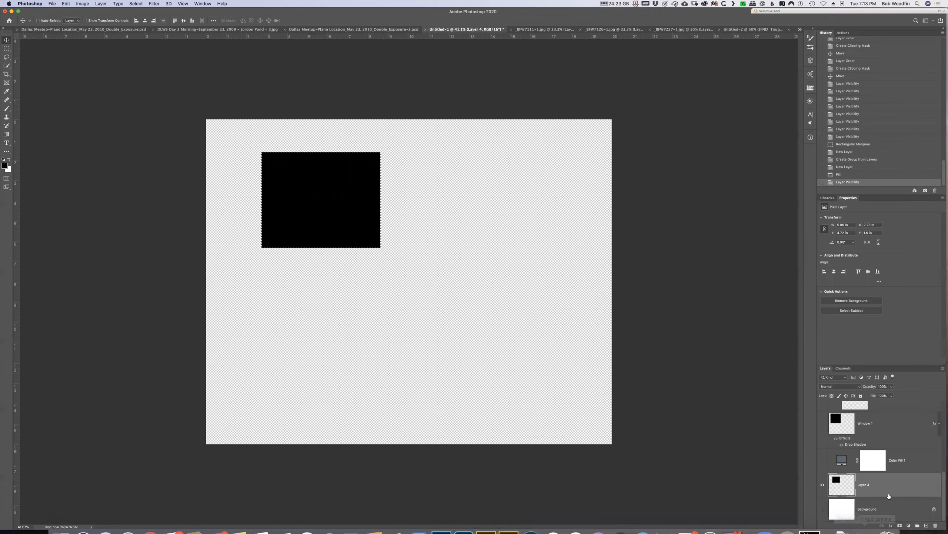
pyautogui.press('super+d')
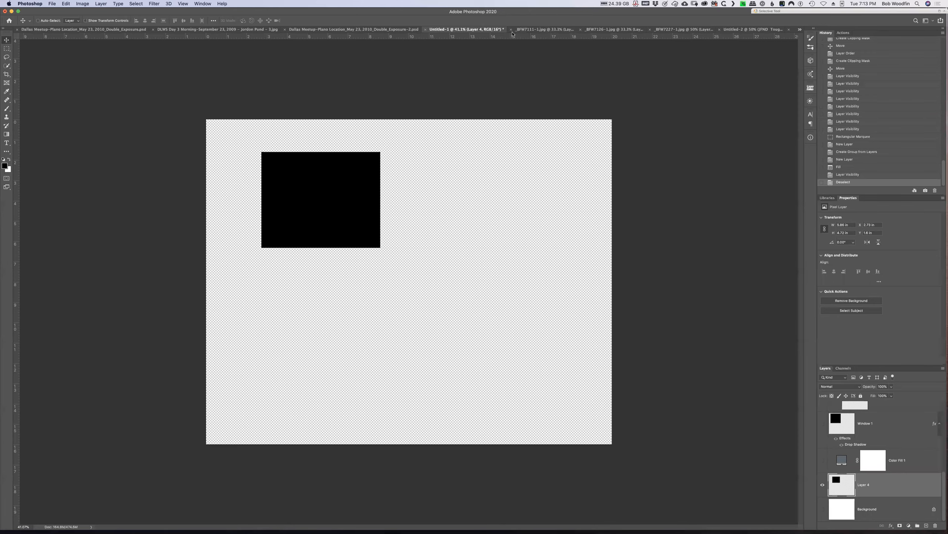
# Bring the portrait layer from _BFW7111-1.jpg into Untitled-1 above the black rectangle layer, accepting the bit-depth and color-profile conversions
pyautogui.click(546, 32)
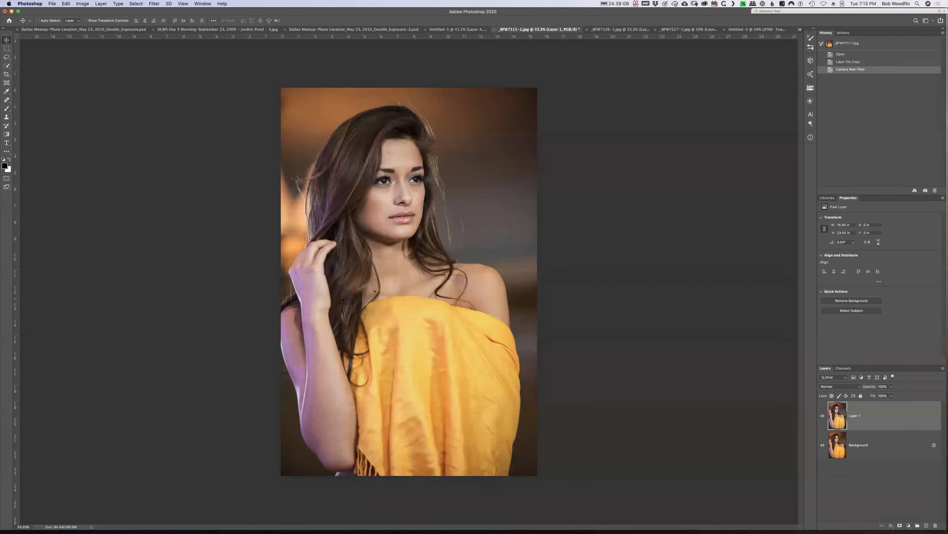
pyautogui.moveTo(372, 339); pyautogui.dragTo(439, 204)
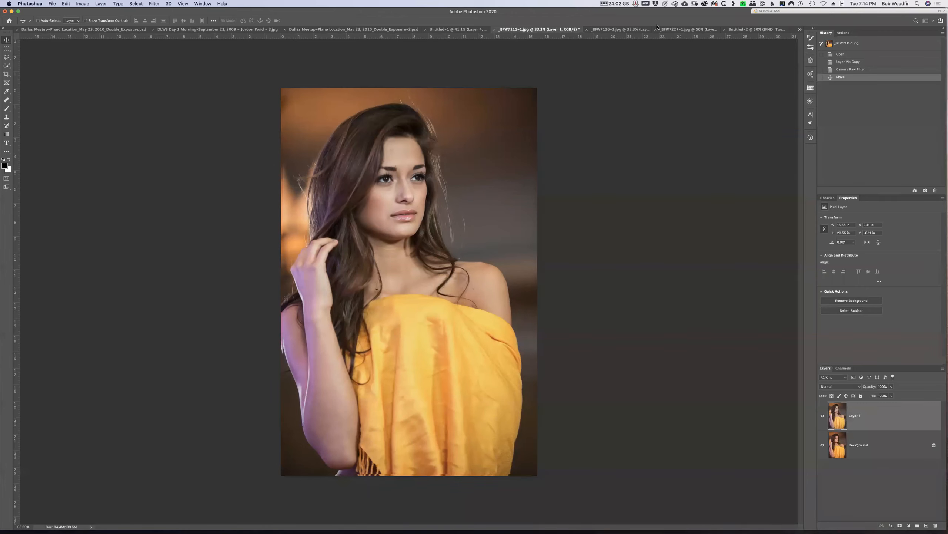
pyautogui.moveTo(642, 25); pyautogui.dragTo(643, 49)
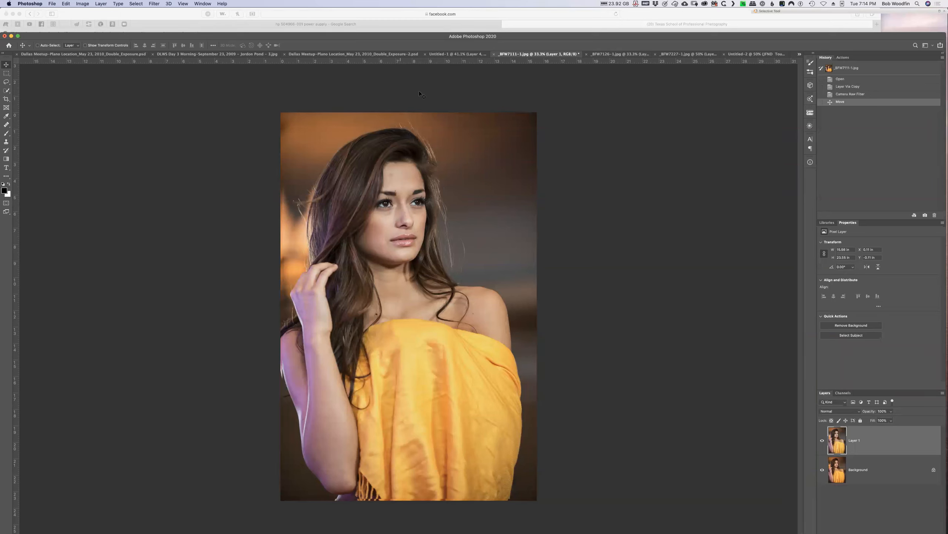
pyautogui.moveTo(440, 127); pyautogui.dragTo(449, 175)
pyautogui.moveTo(466, 305); pyautogui.dragTo(502, 299)
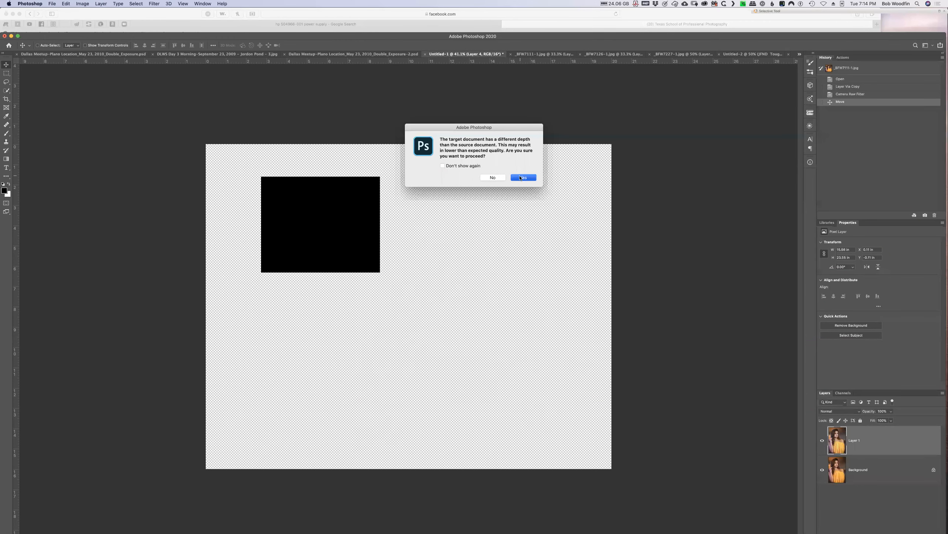
pyautogui.click(521, 178)
pyautogui.click(485, 242)
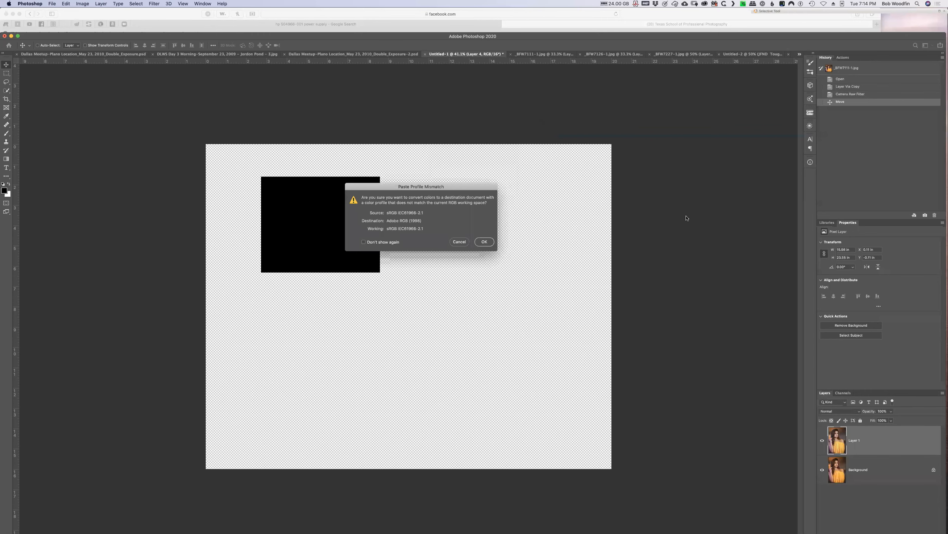
# Scale the portrait down to about 5.4 × 8.1 in and position it to the right of the black rectangle
pyautogui.press('super+t')
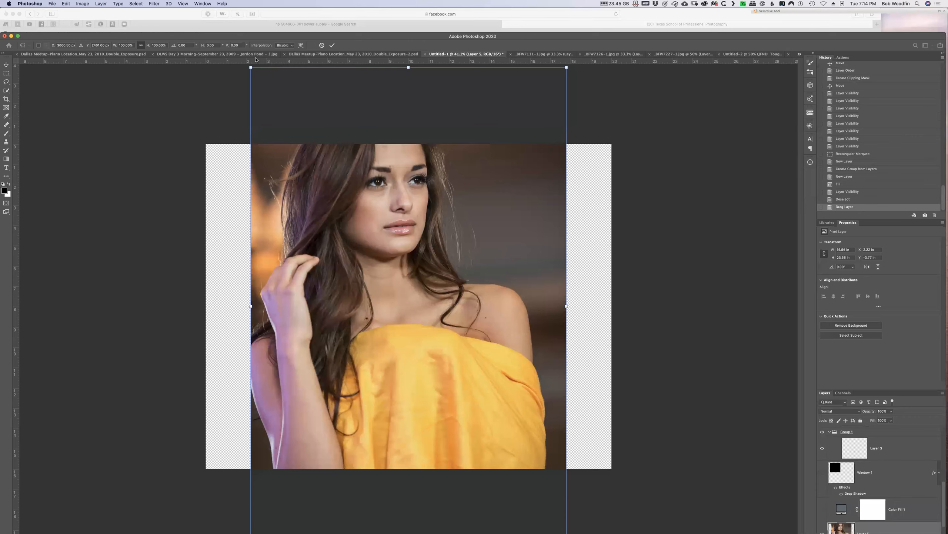
pyautogui.moveTo(251, 67); pyautogui.dragTo(353, 223)
pyautogui.moveTo(433, 277); pyautogui.dragTo(508, 271)
pyautogui.press('Return')
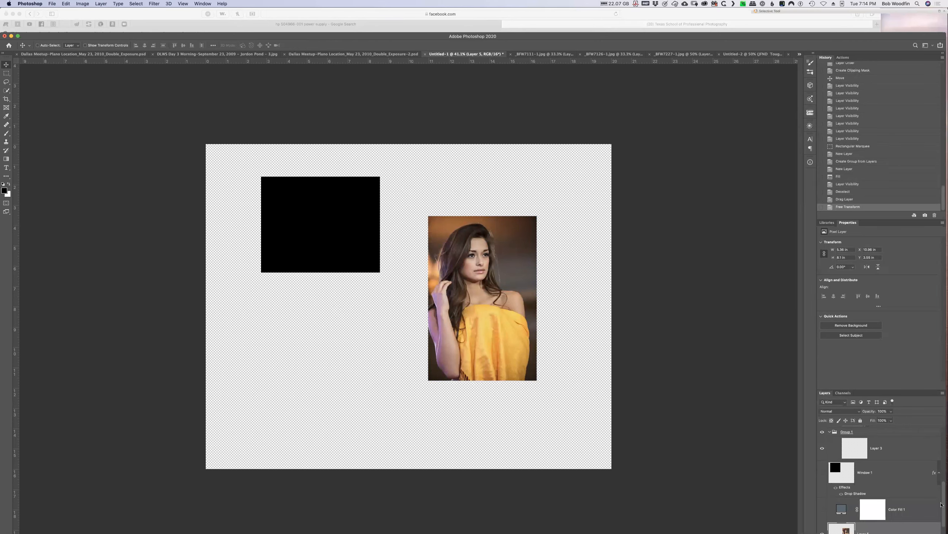
# Show the Background layer again and clip the portrait layer to the black rectangle layer beneath it with a clipping mask
pyautogui.scroll(-3, 944, 504)
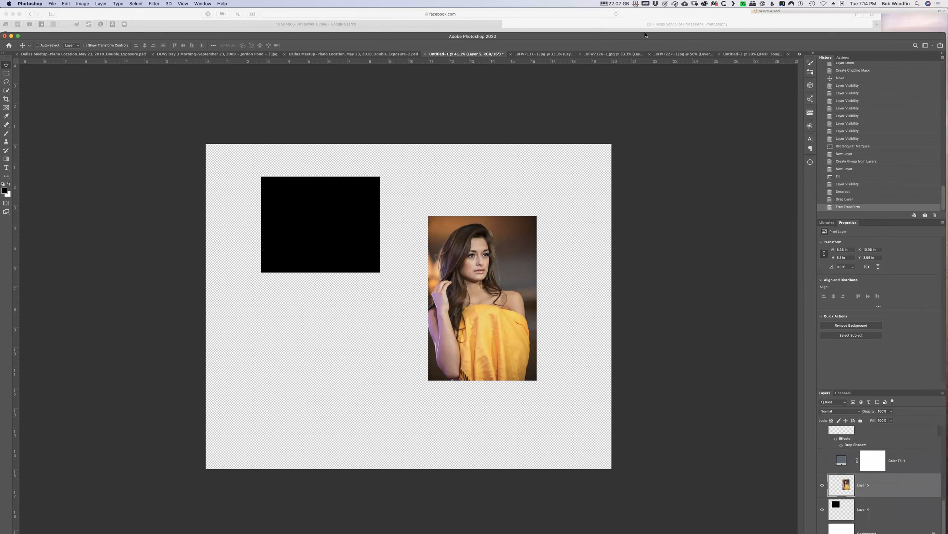
pyautogui.moveTo(305, 38); pyautogui.dragTo(306, 21)
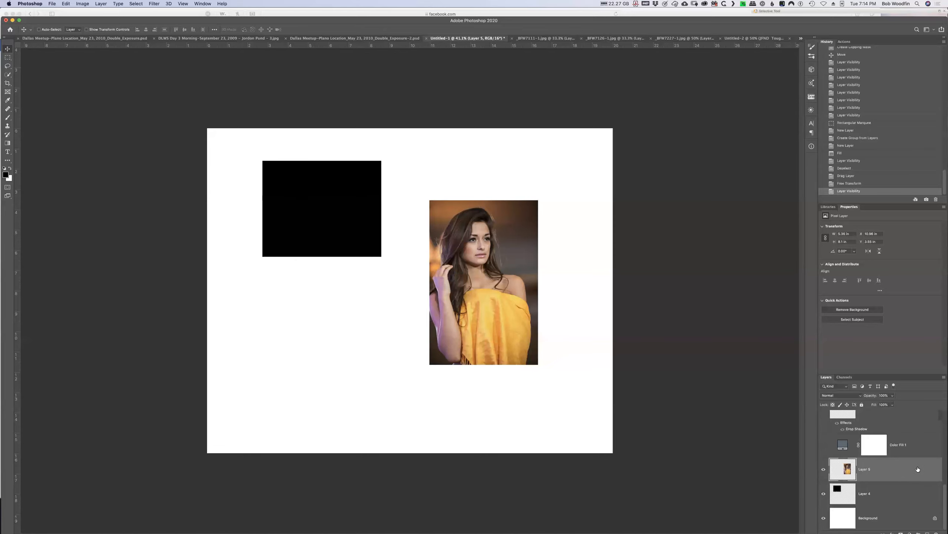
pyautogui.rightClick(918, 468)
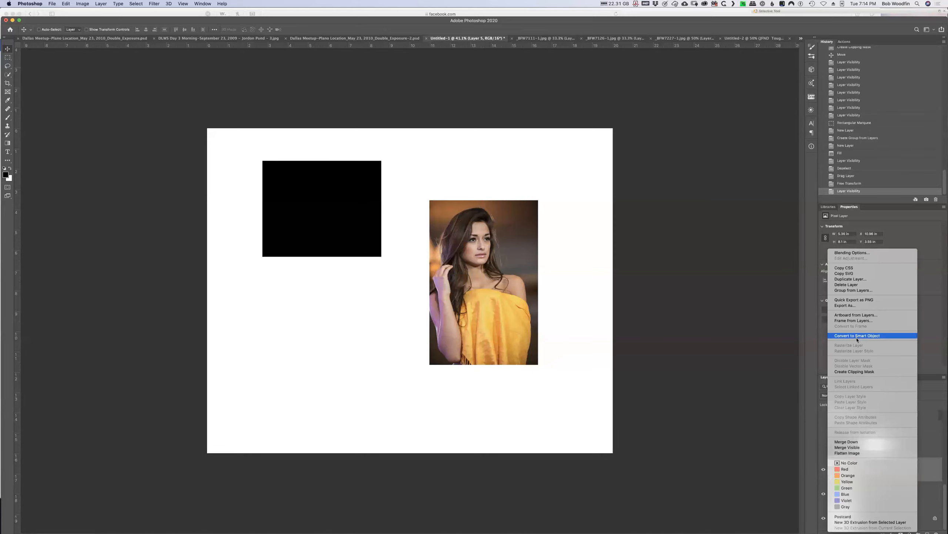
pyautogui.click(867, 372)
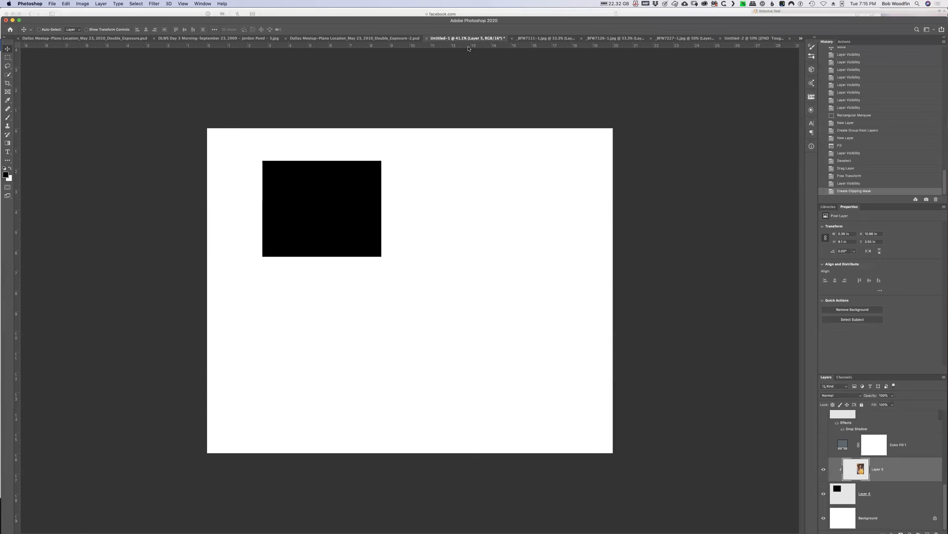
# Show only the black rectangle layer and the portrait layer clipped to it, with every other layer hidden
pyautogui.click(460, 65)
pyautogui.click(888, 499)
pyautogui.click(853, 473)
pyautogui.click(856, 493)
pyautogui.click(848, 496)
pyautogui.click(823, 494)
pyautogui.keyDown('alt'); pyautogui.click(824, 494); pyautogui.keyUp('alt')
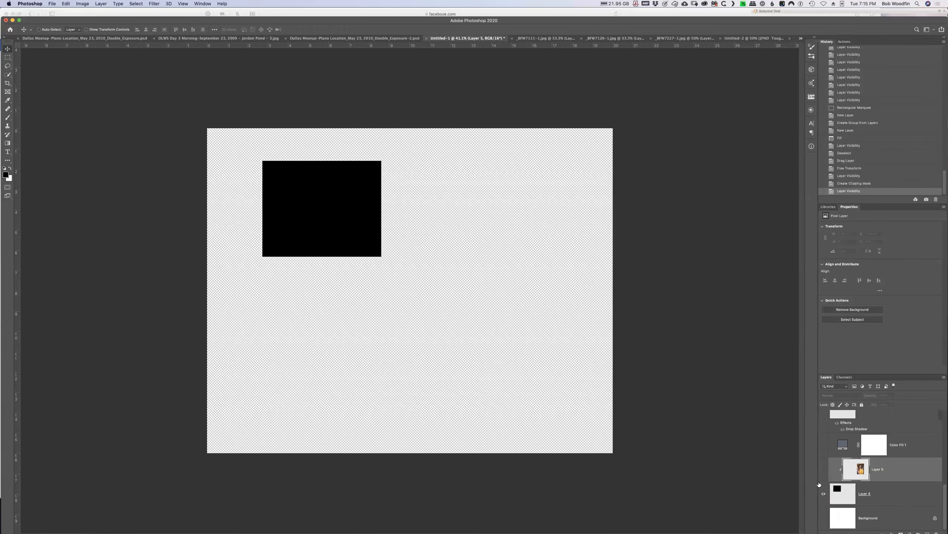
pyautogui.click(824, 469)
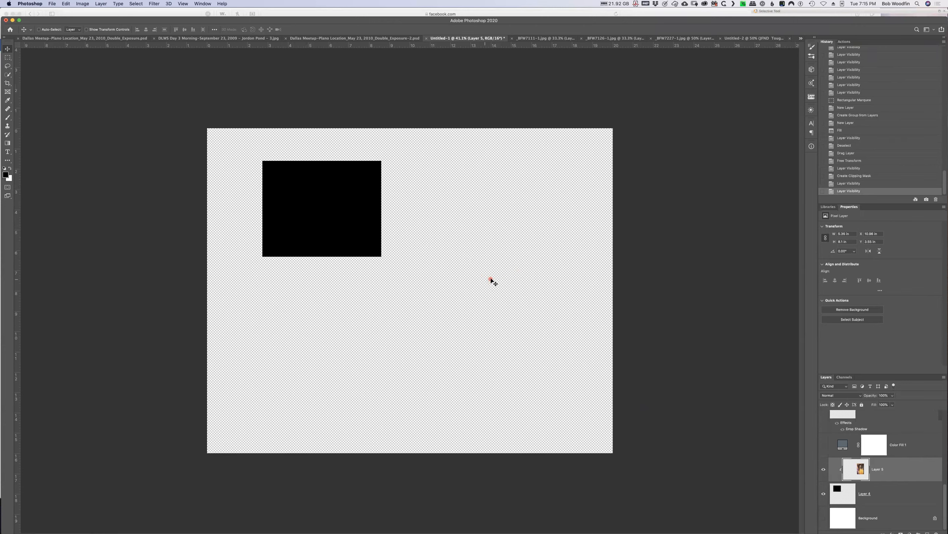
# Move the clipped portrait over the black rectangle so the woman's head and shoulders fall inside the window
pyautogui.moveTo(491, 276); pyautogui.dragTo(337, 224)
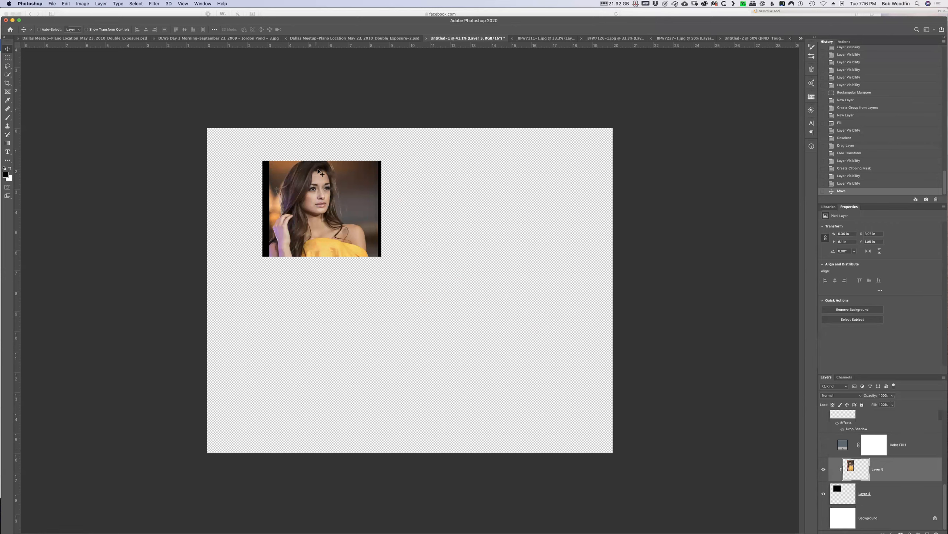
pyautogui.moveTo(317, 211); pyautogui.dragTo(278, 201)
pyautogui.moveTo(382, 252); pyautogui.dragTo(379, 255)
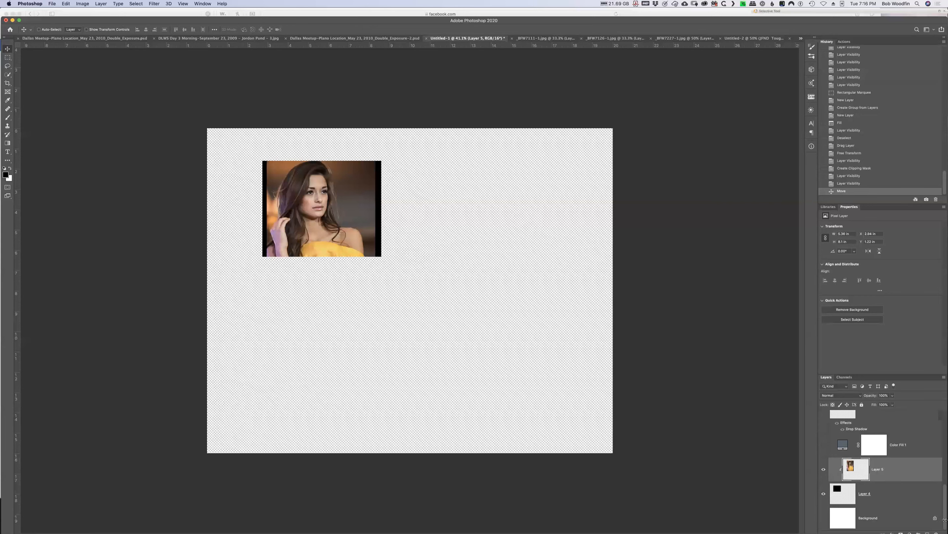
# Show the Background layer again and delete both the clipped portrait layer and the black rectangle layer
pyautogui.click(823, 518)
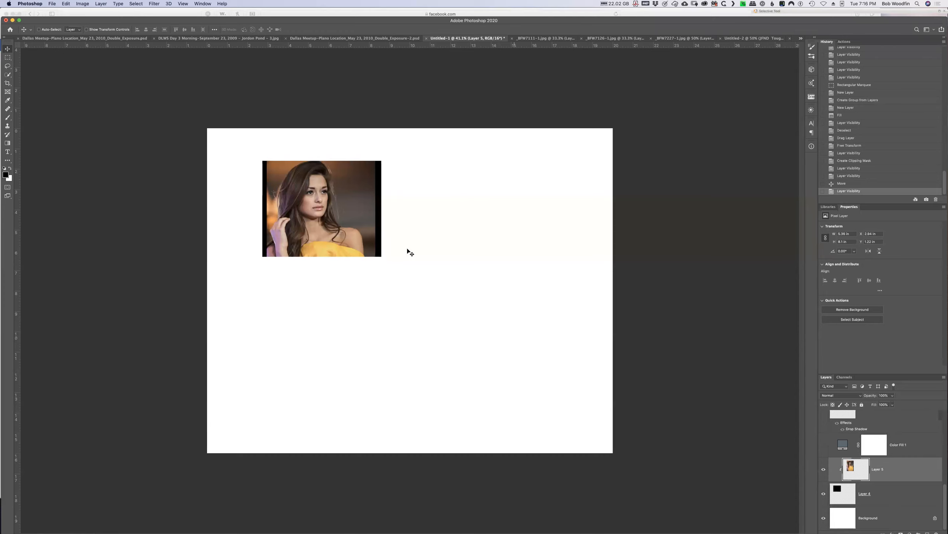
pyautogui.keyDown('shift'); pyautogui.click(907, 493); pyautogui.keyUp('shift')
pyautogui.press('BackSpace')
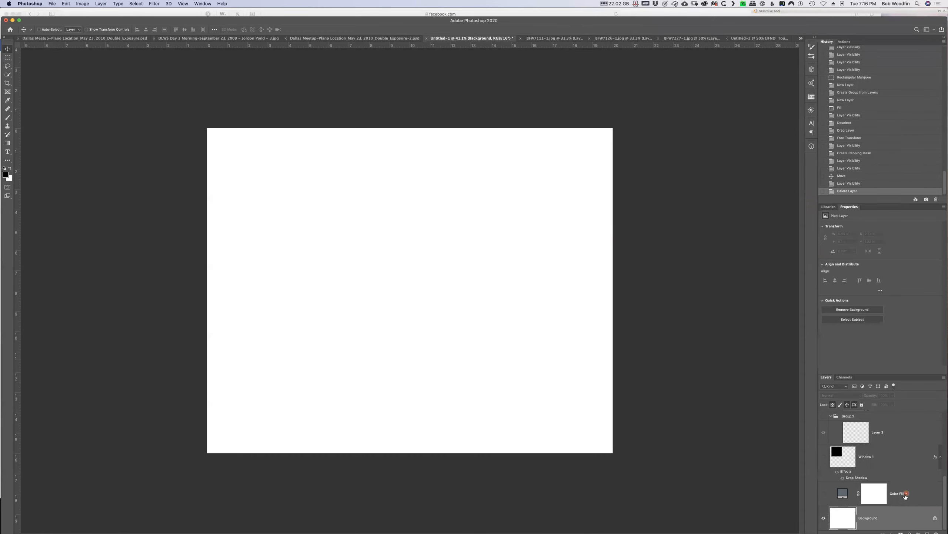
# Show the Color Fill 1 layer and the Window 1 layer with its drop shadow
pyautogui.click(822, 489)
pyautogui.click(824, 493)
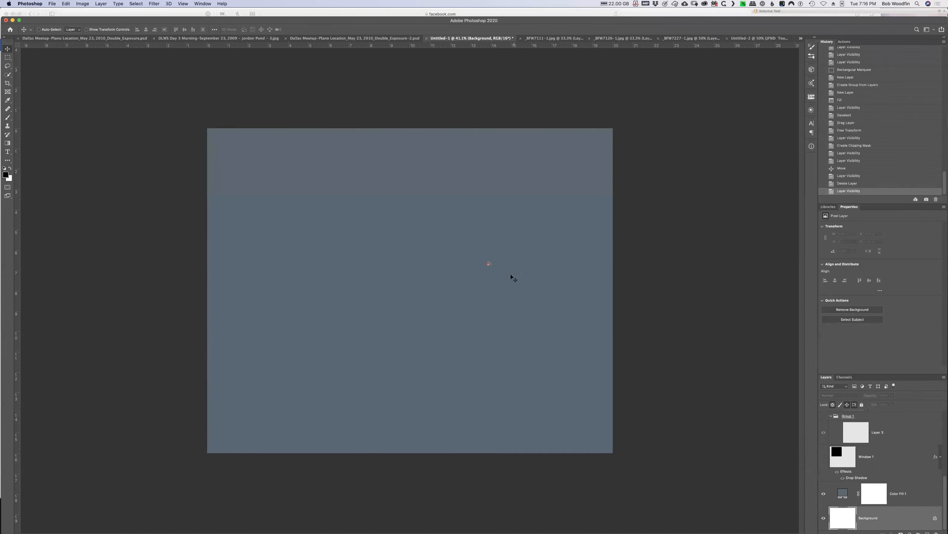
pyautogui.click(933, 475)
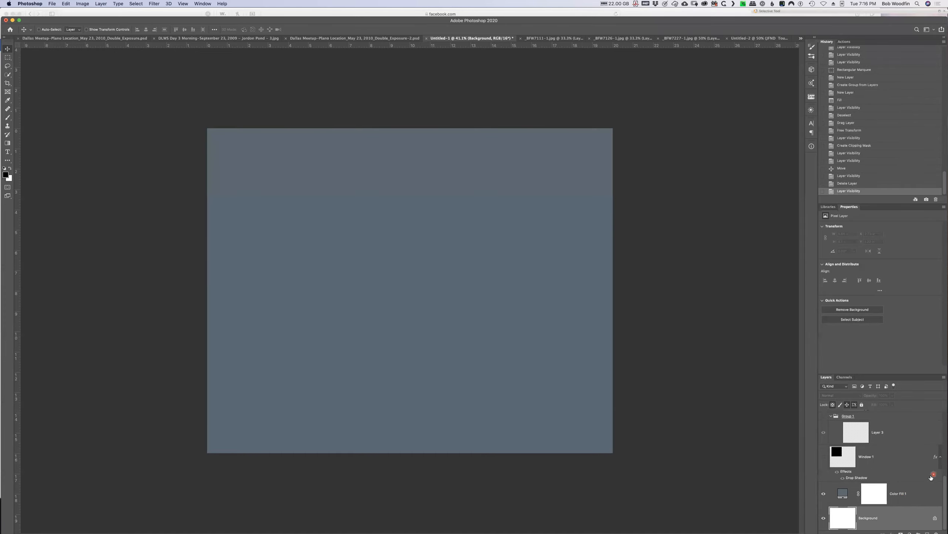
pyautogui.click(822, 456)
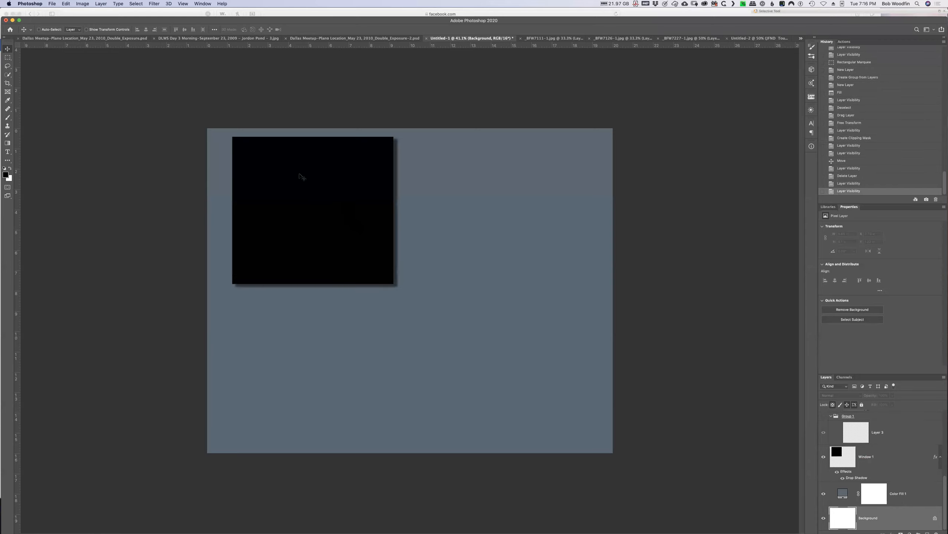
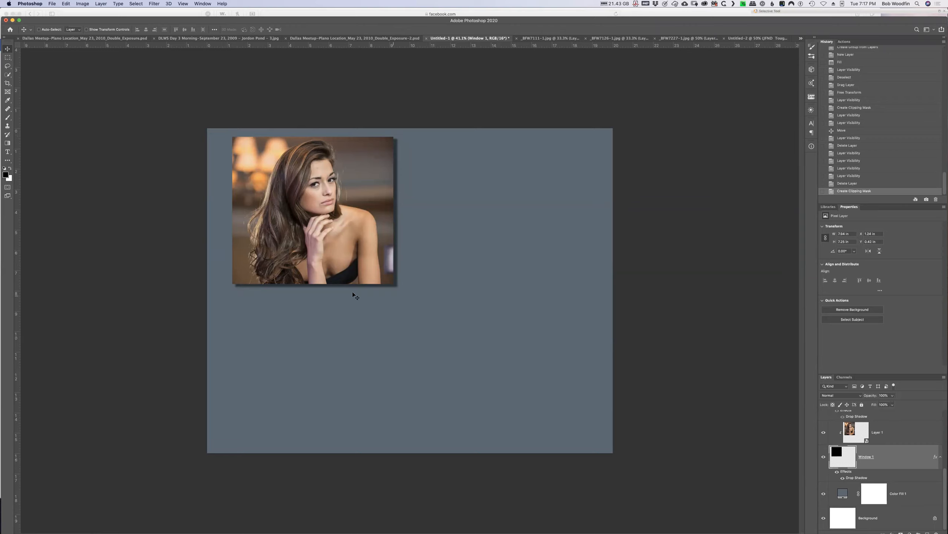
# Show the Window 2 and Window 3 layers together with the portrait layers clipped to each of them
pyautogui.scroll(3, 854, 473)
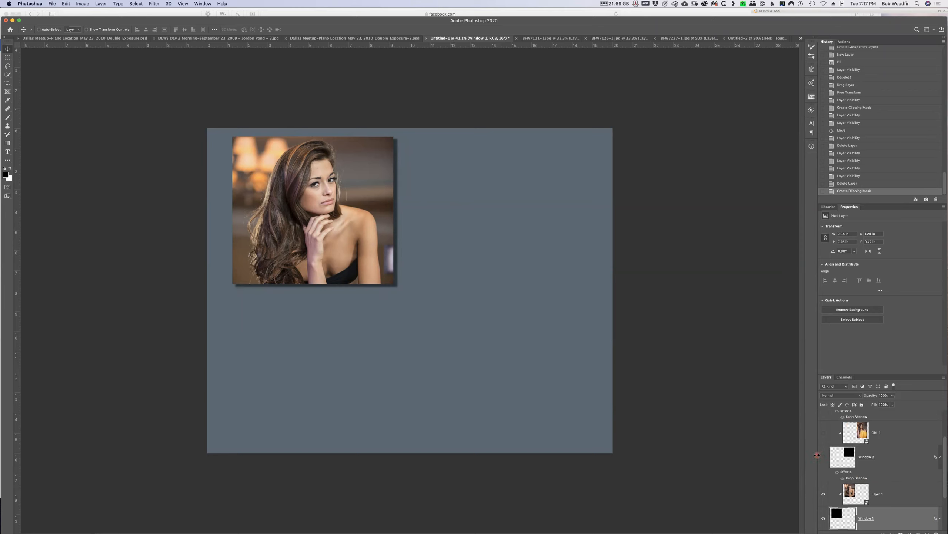
pyautogui.click(823, 456)
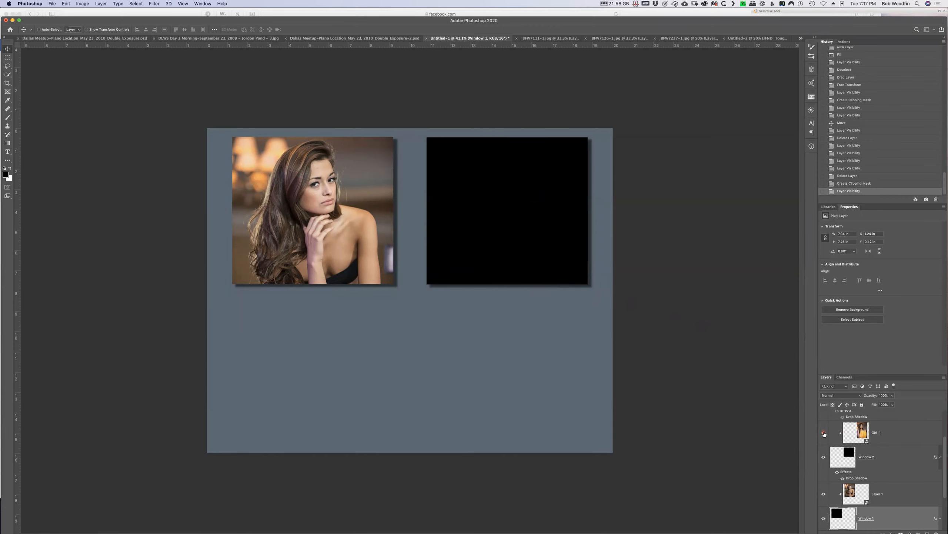
pyautogui.click(824, 432)
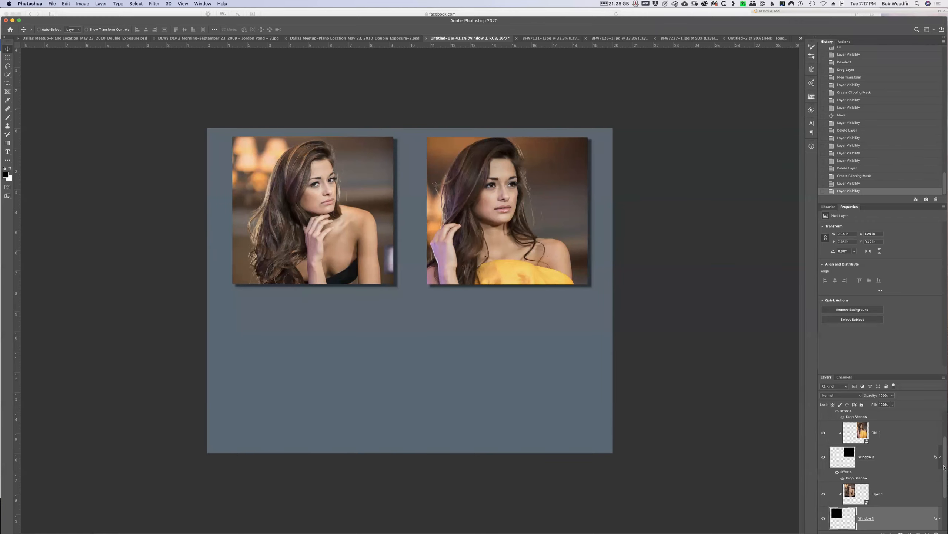
pyautogui.moveTo(945, 469); pyautogui.dragTo(944, 446)
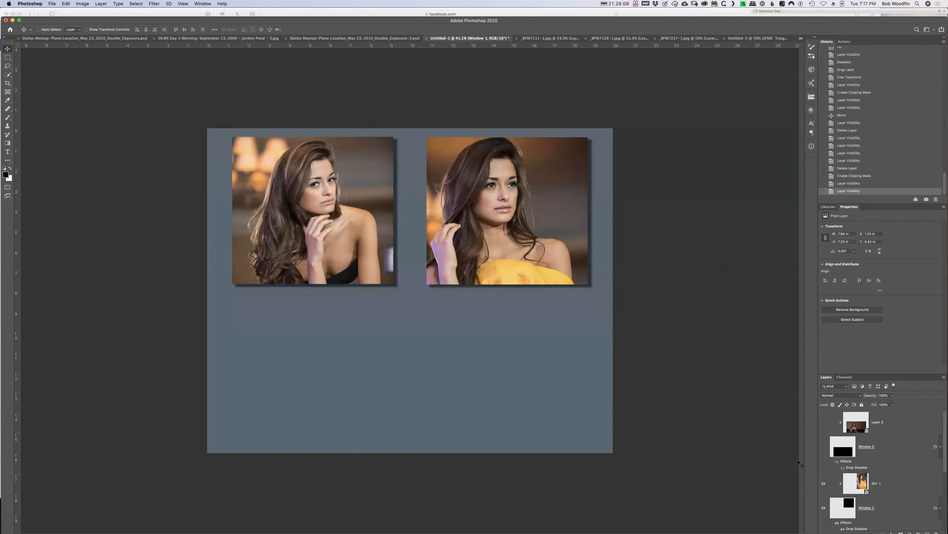
pyautogui.click(823, 446)
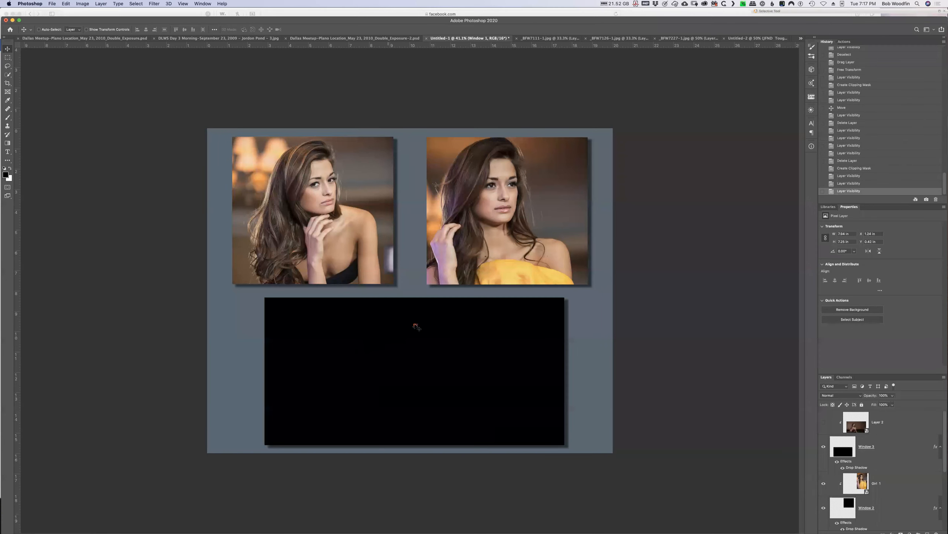
pyautogui.click(823, 422)
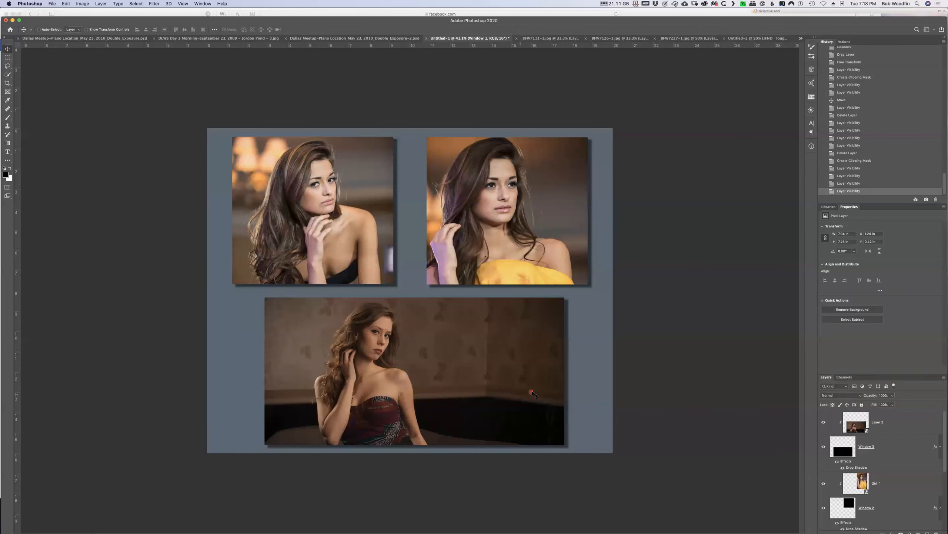
pyautogui.click(275, 352)
pyautogui.click(341, 346)
pyautogui.click(615, 232)
pyautogui.click(862, 448)
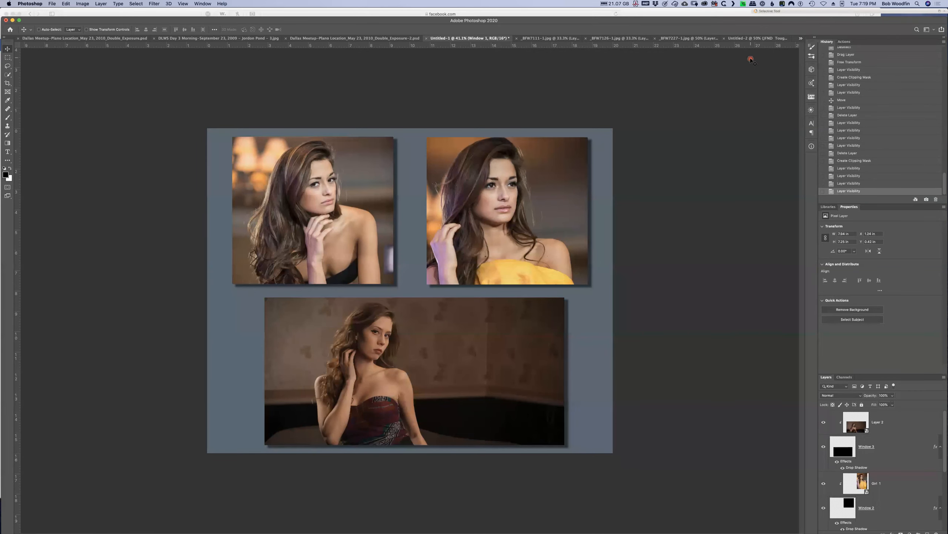
# View the photo-filled text design in Untitled-2 and return to Untitled-1
pyautogui.click(744, 39)
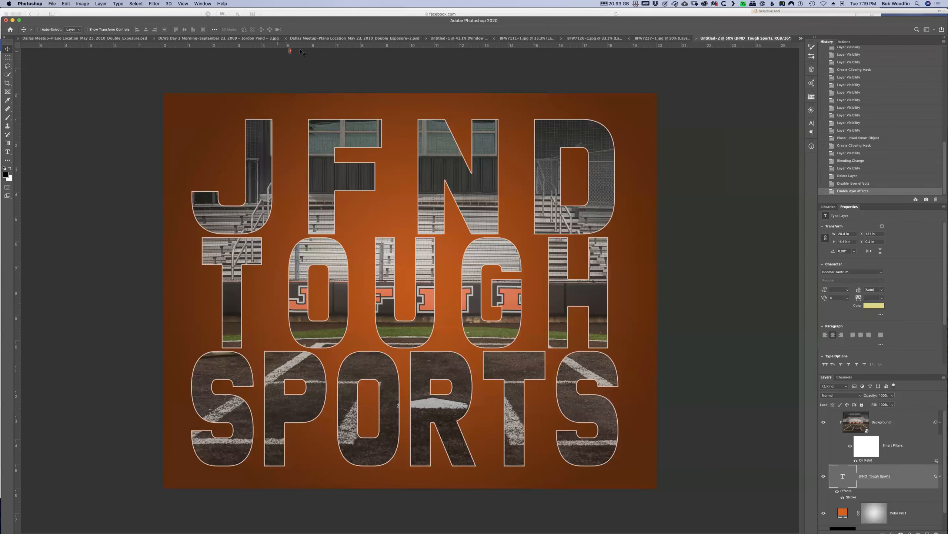
pyautogui.click(451, 39)
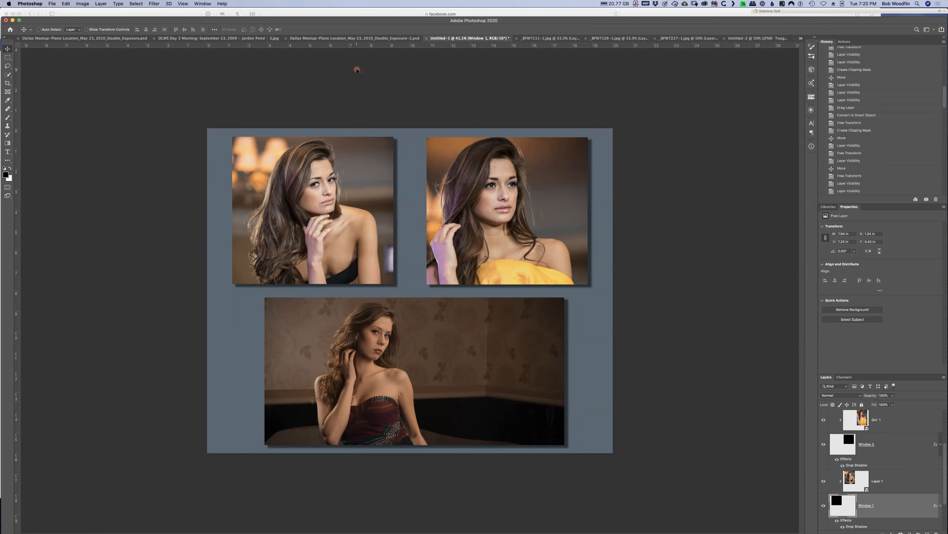
pyautogui.click(183, 4)
pyautogui.moveTo(190, 157)
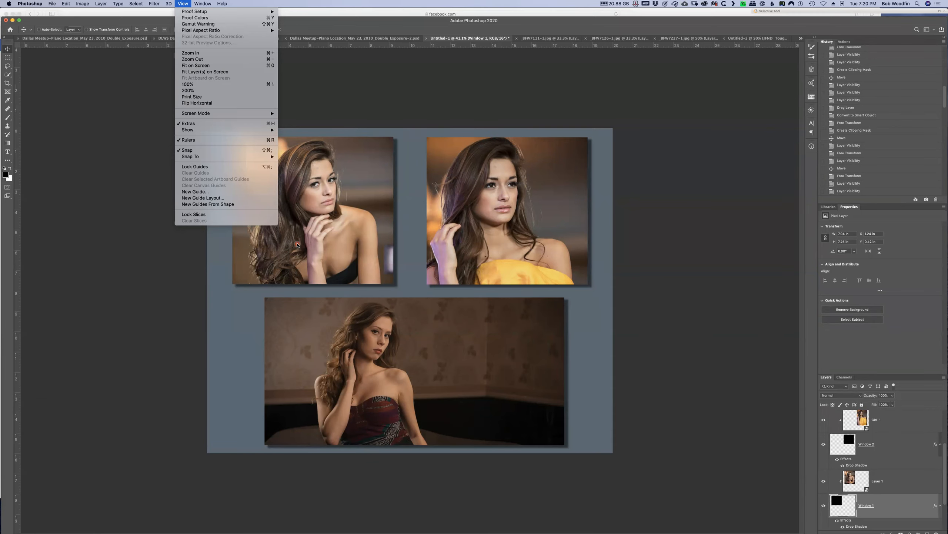
pyautogui.click(186, 4)
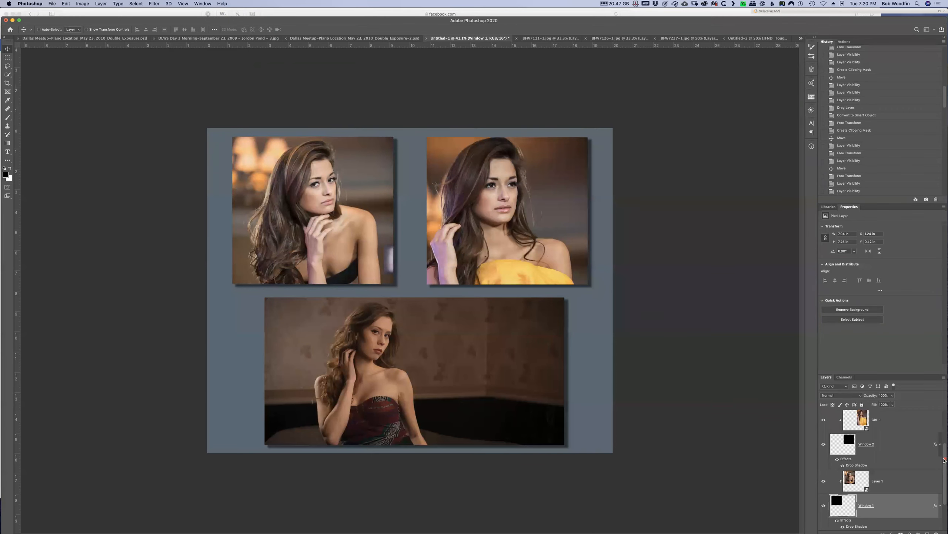
pyautogui.scroll(-3, 938, 458)
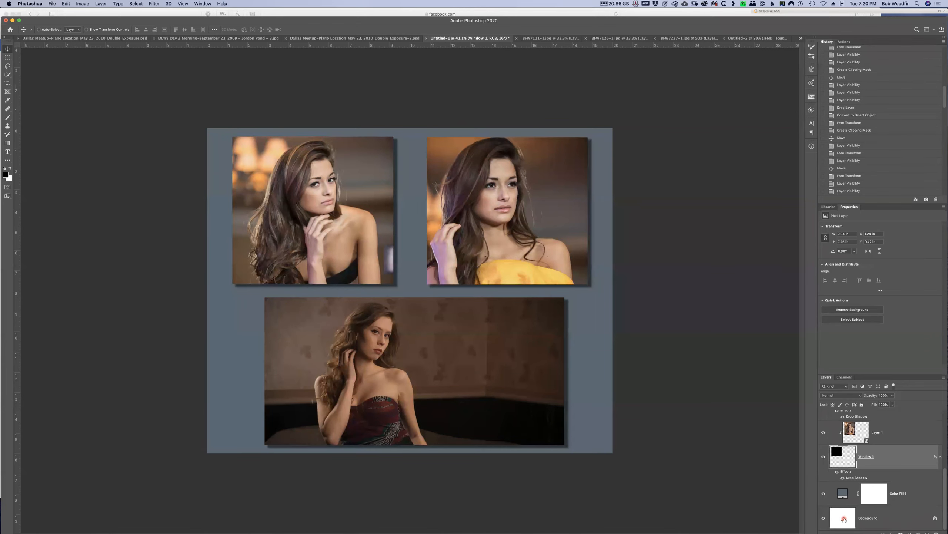
pyautogui.click(843, 494)
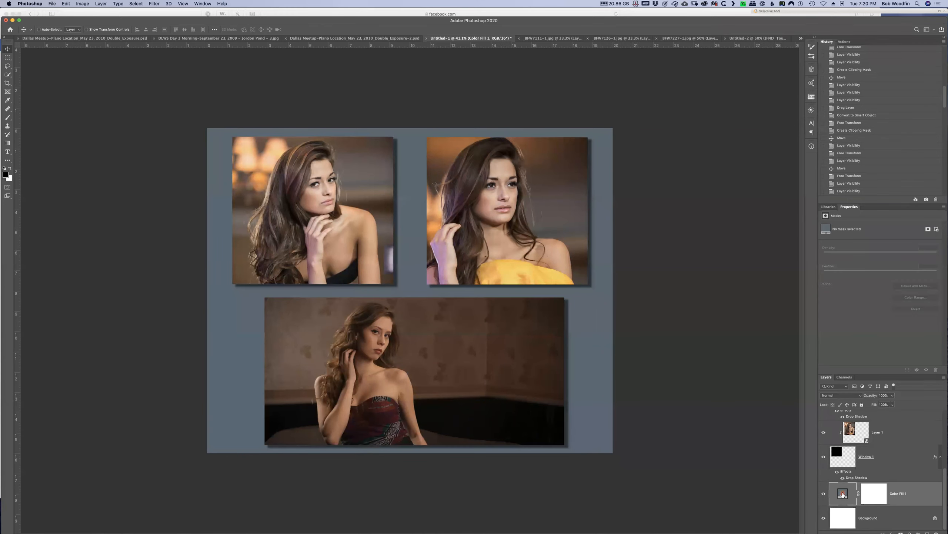
pyautogui.doubleClick(843, 494)
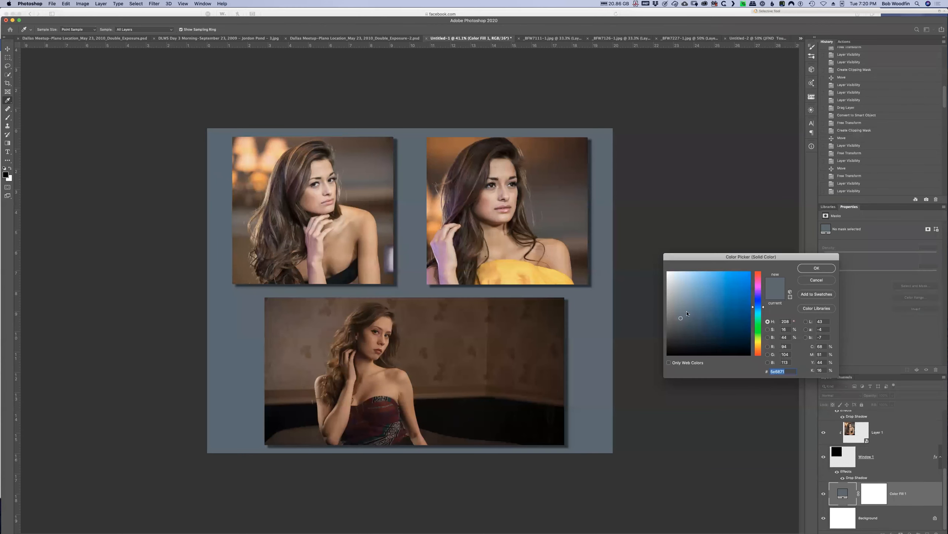
pyautogui.moveTo(703, 310); pyautogui.dragTo(679, 314)
pyautogui.click(814, 281)
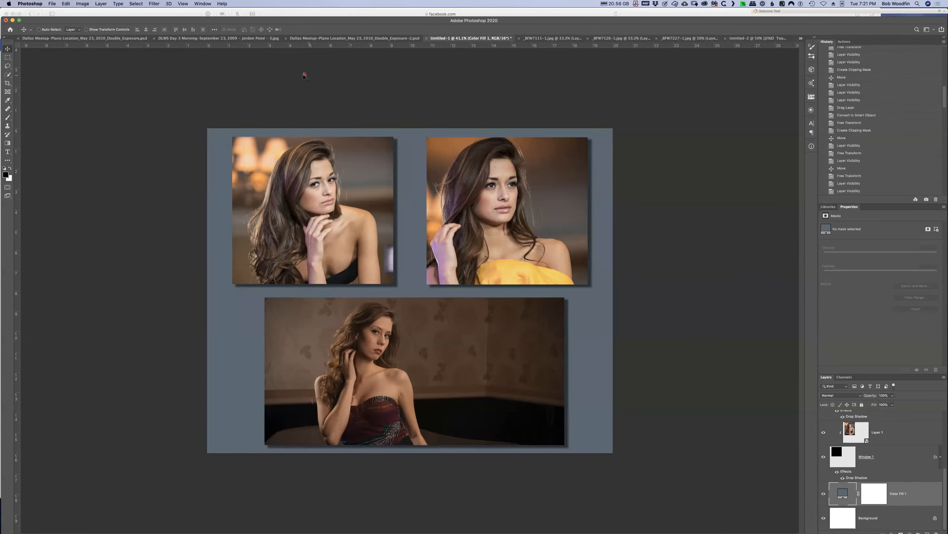
# Switch to the Untitled-2 document and show only its black Background layer
pyautogui.click(738, 38)
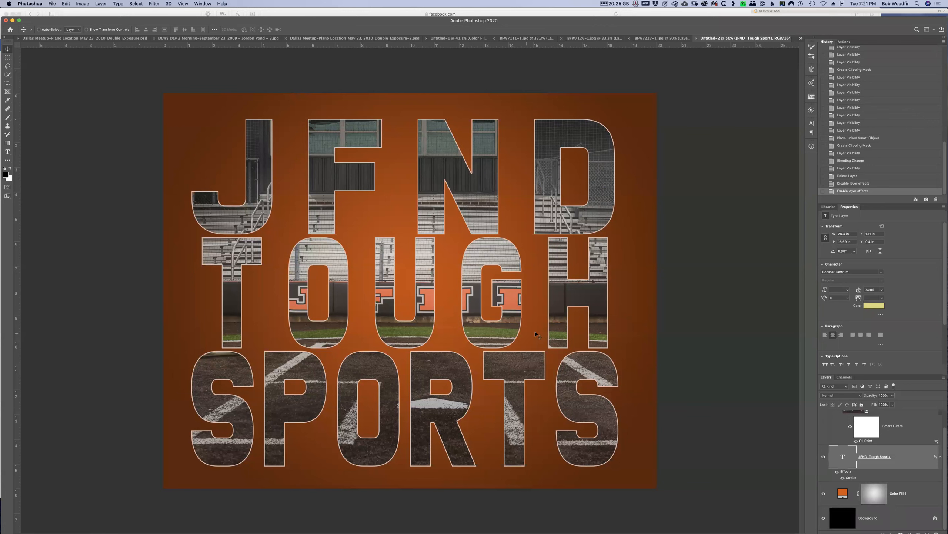
pyautogui.click(824, 519)
pyautogui.keyDown('alt'); pyautogui.click(824, 519); pyautogui.keyUp('alt')
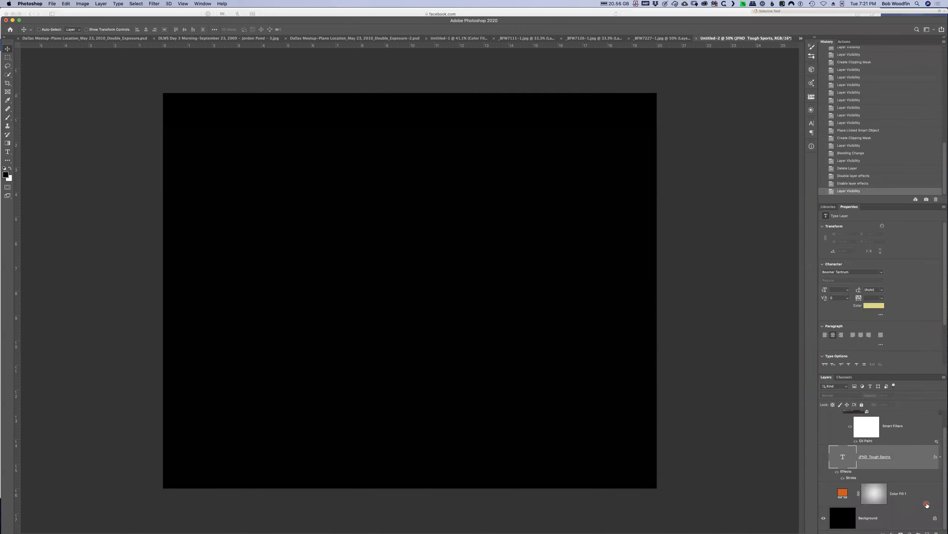
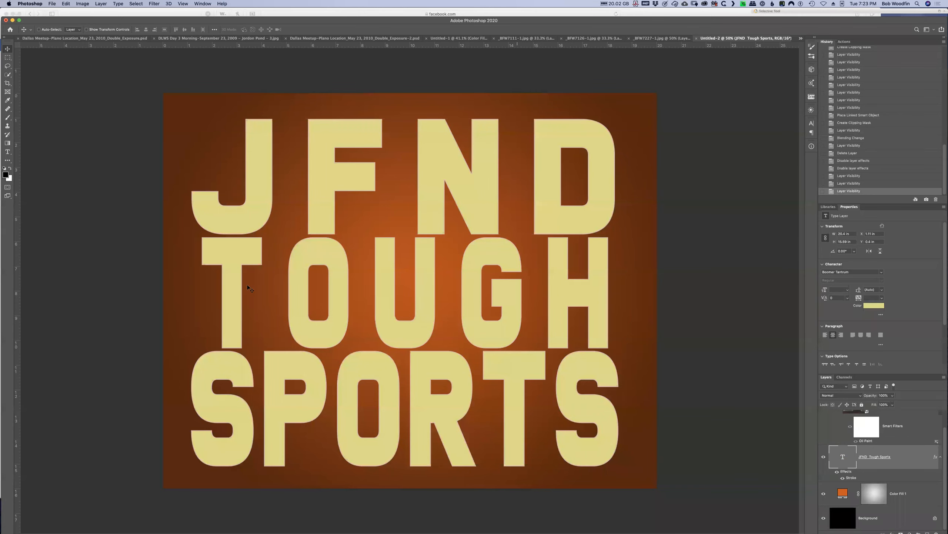
# Open the JFND Tough Sports text layer for editing, leave text editing and return to the Move tool
pyautogui.doubleClick(843, 456)
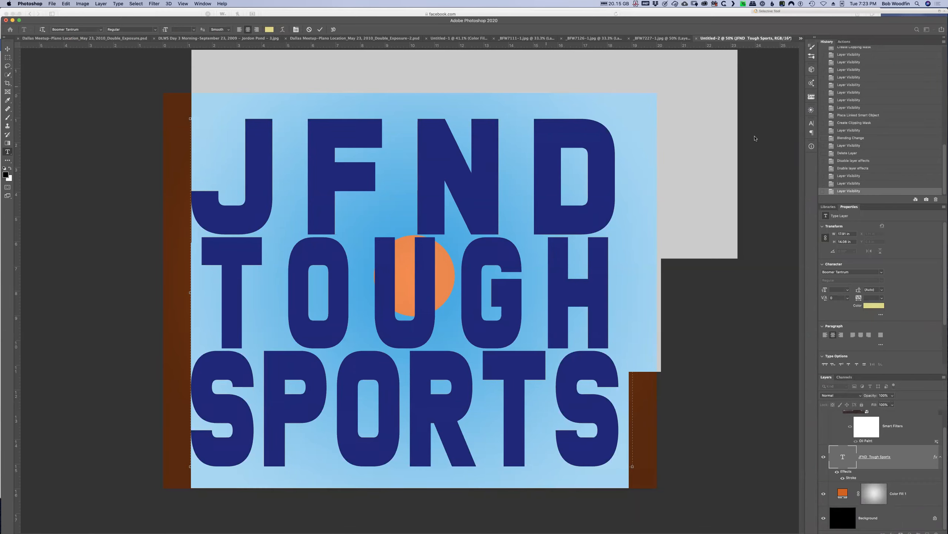
pyautogui.click(769, 95)
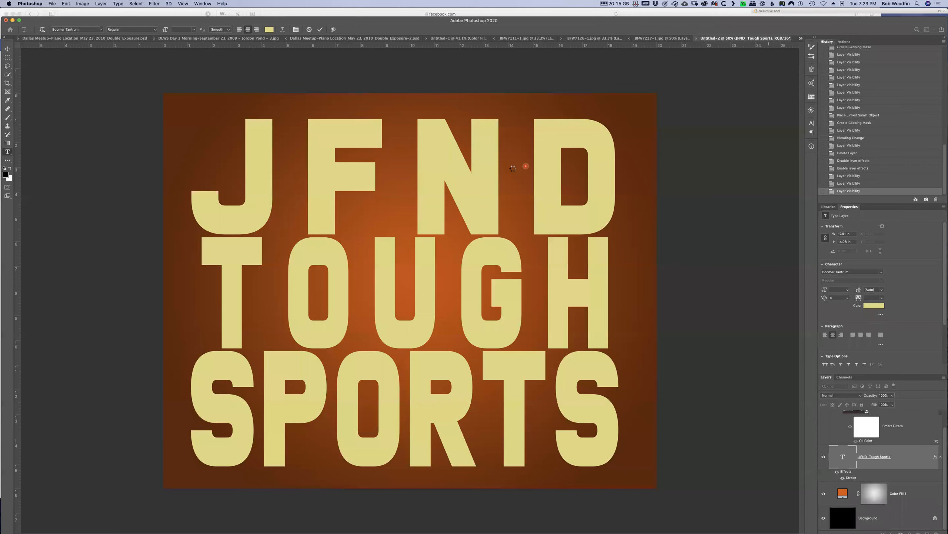
pyautogui.press('v')
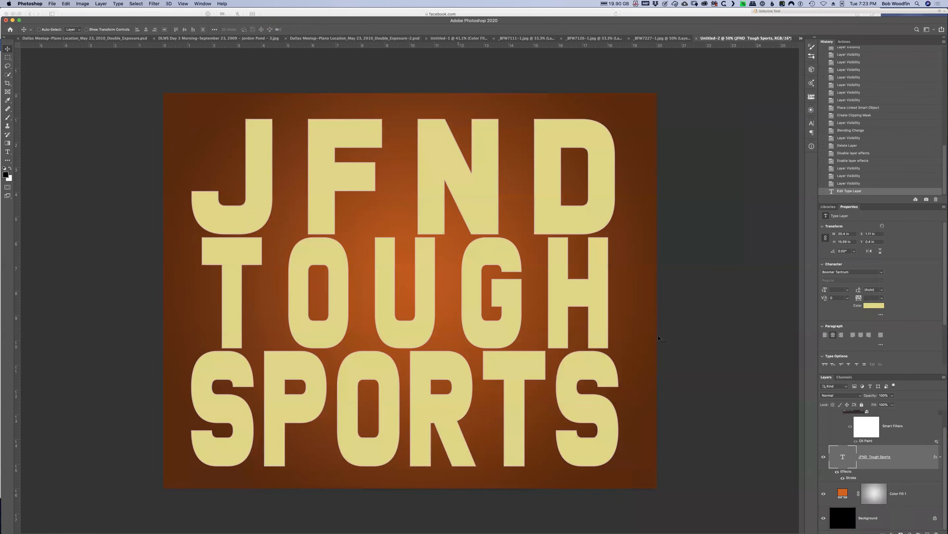
# Show the ballpark photo layer clipped to the text, isolate it, and hide the JFND Tough Sports text layer
pyautogui.scroll(2, 911, 453)
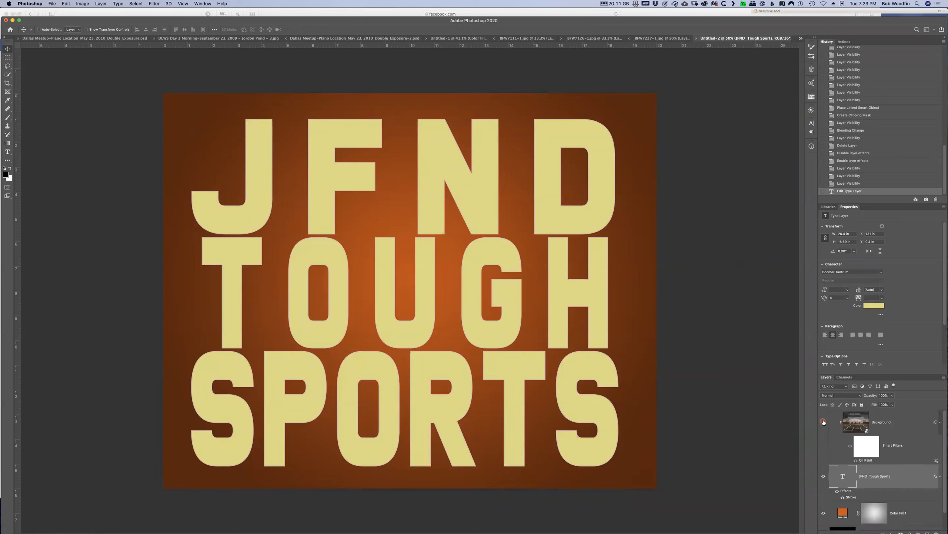
pyautogui.click(823, 421)
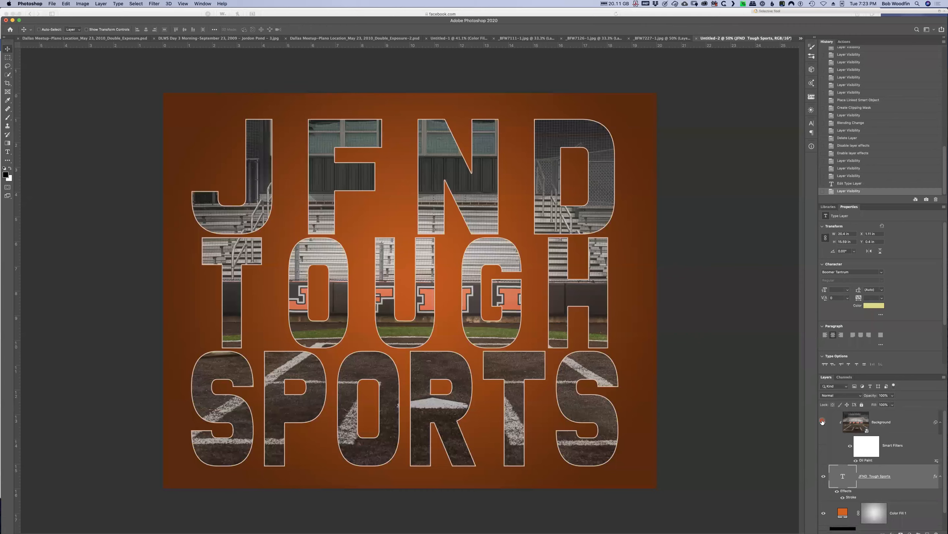
pyautogui.keyDown('alt'); pyautogui.click(823, 421); pyautogui.keyUp('alt')
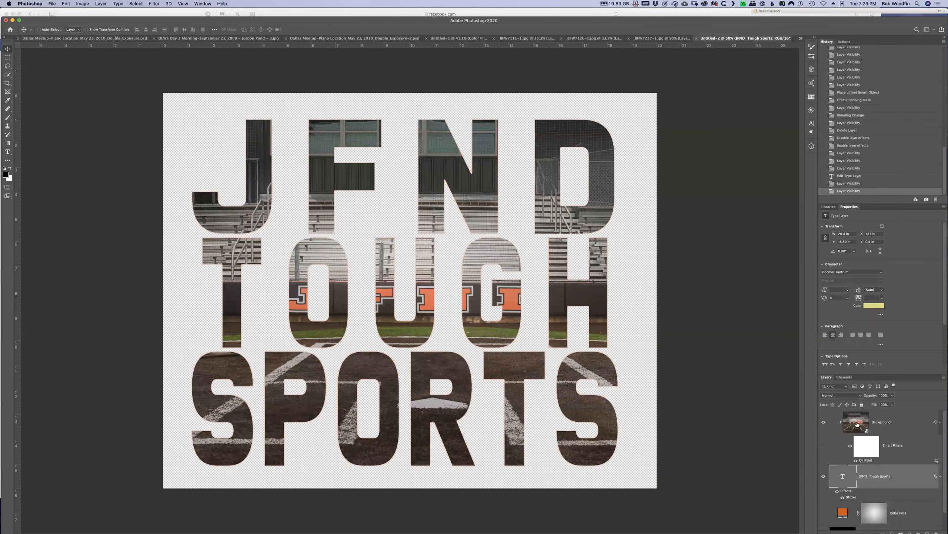
pyautogui.click(823, 475)
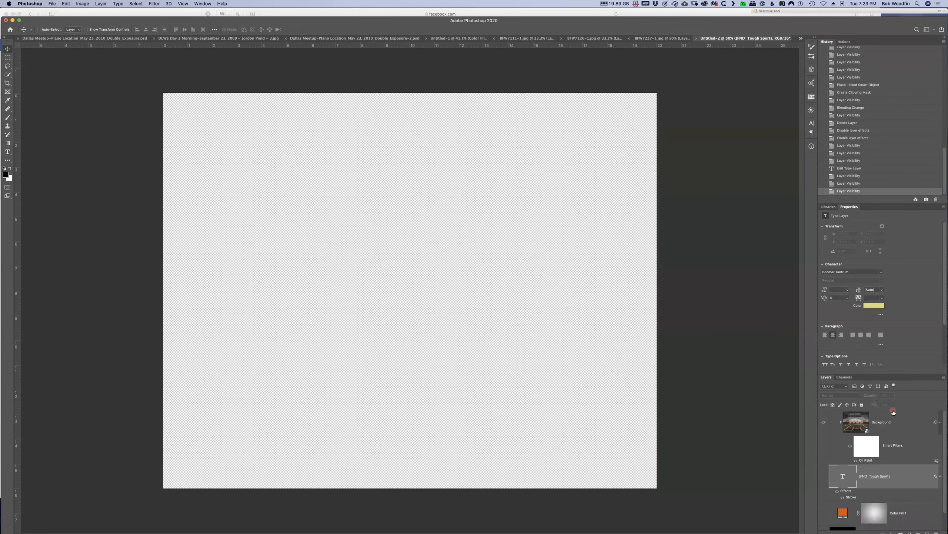
# Show the JFND Tough Sports text layer again and release the clipping mask from the ballpark photo layer above it
pyautogui.click(824, 422)
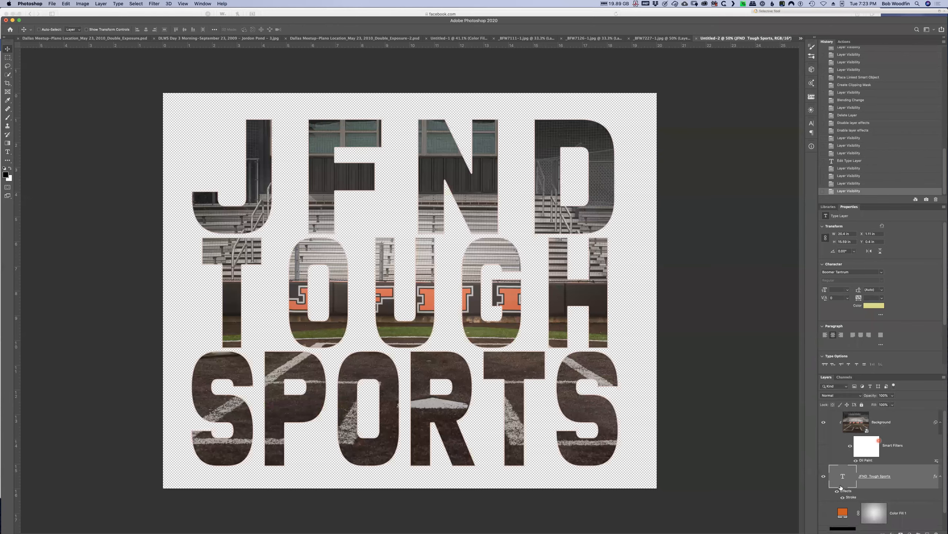
pyautogui.rightClick(916, 440)
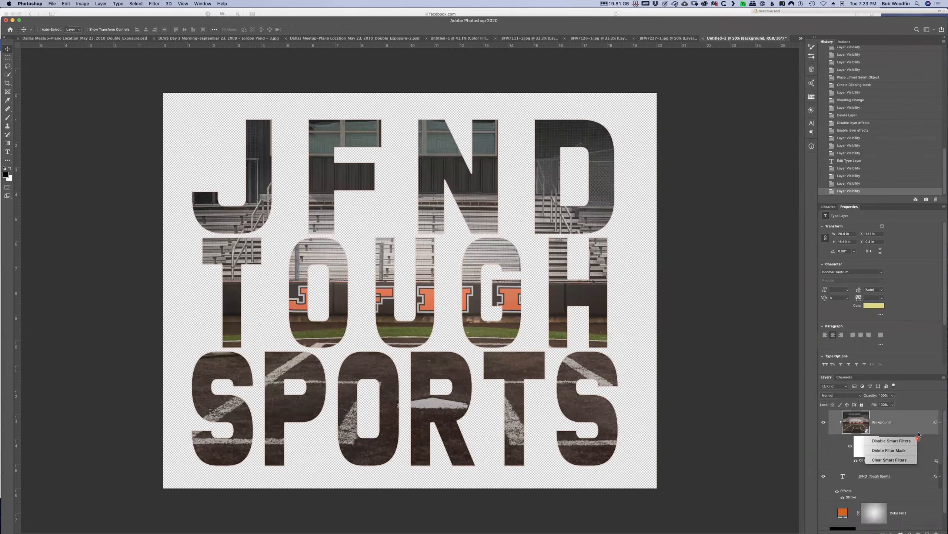
pyautogui.rightClick(913, 421)
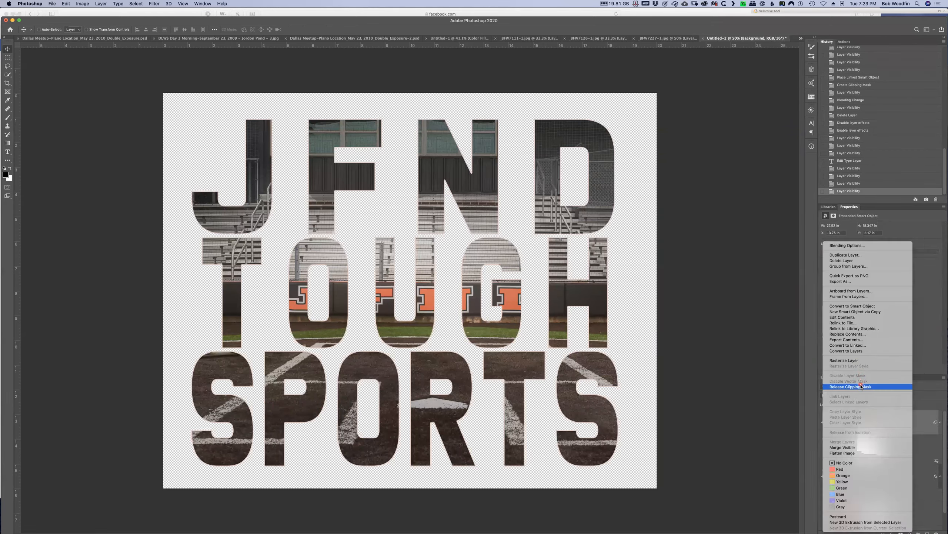
pyautogui.click(864, 389)
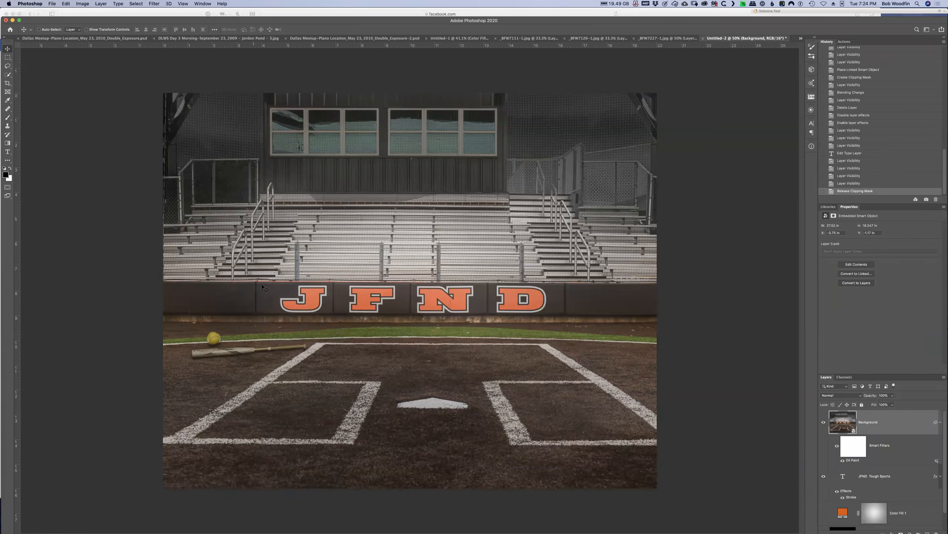
pyautogui.click(591, 341)
pyautogui.click(411, 337)
# Clip the ballpark photo layer to the JFND Tough Sports text again, and toggle the photo's visibility off and on
pyautogui.rightClick(904, 421)
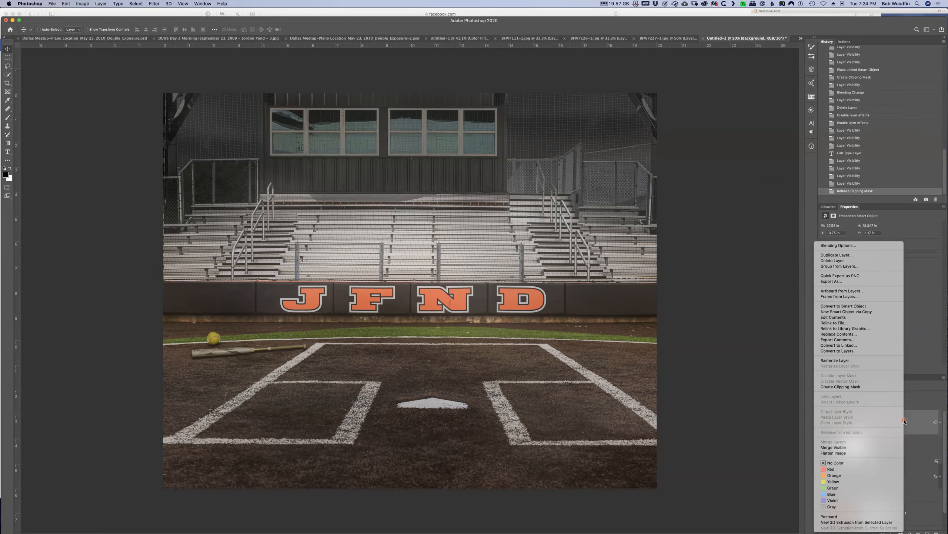
pyautogui.click(843, 388)
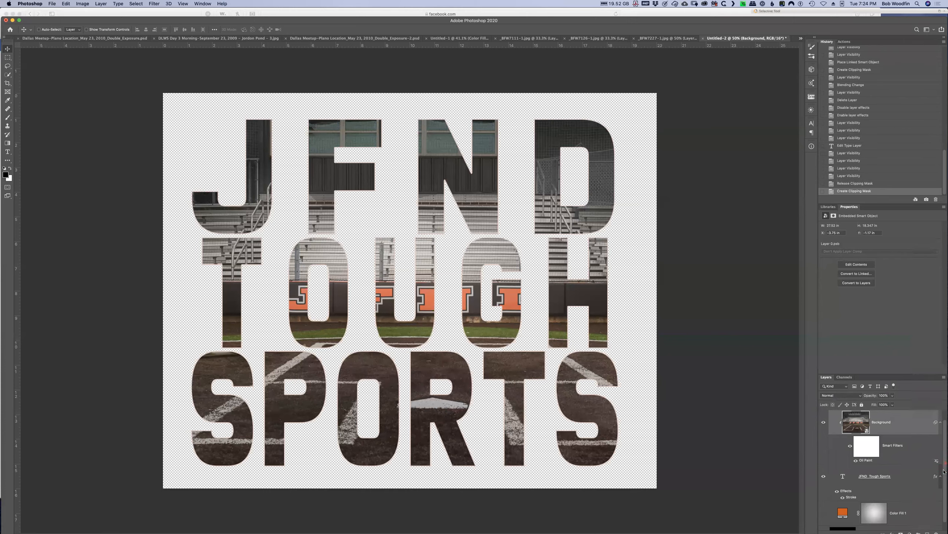
pyautogui.scroll(-1, 933, 471)
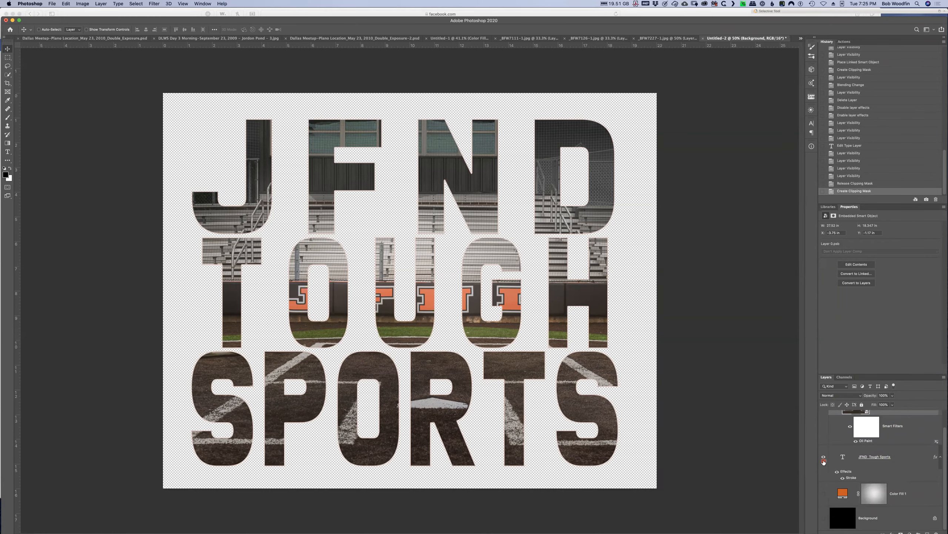
pyautogui.scroll(1, 888, 448)
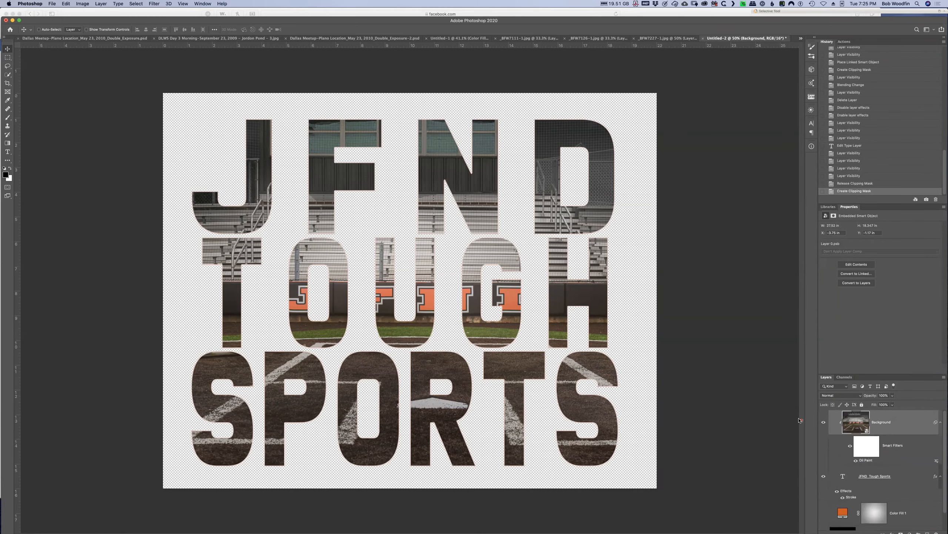
pyautogui.click(824, 422)
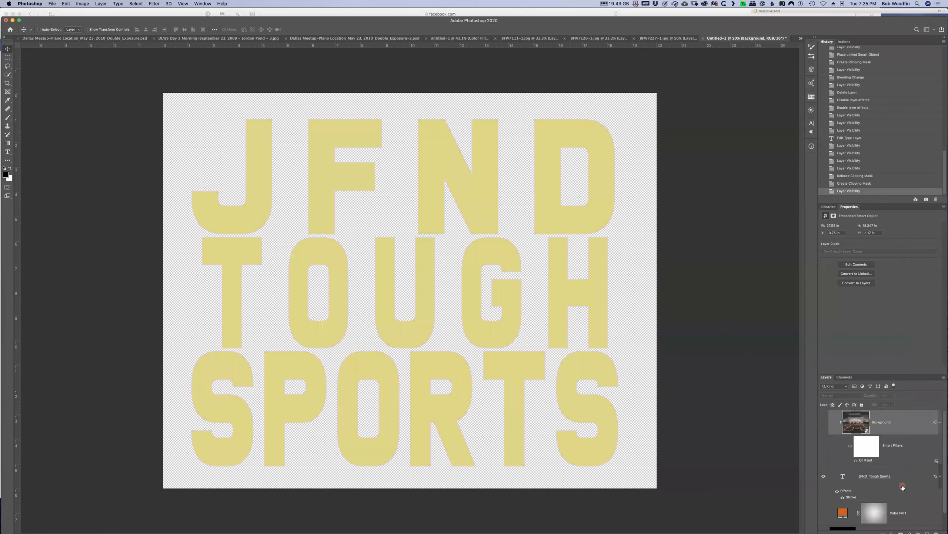
pyautogui.click(823, 424)
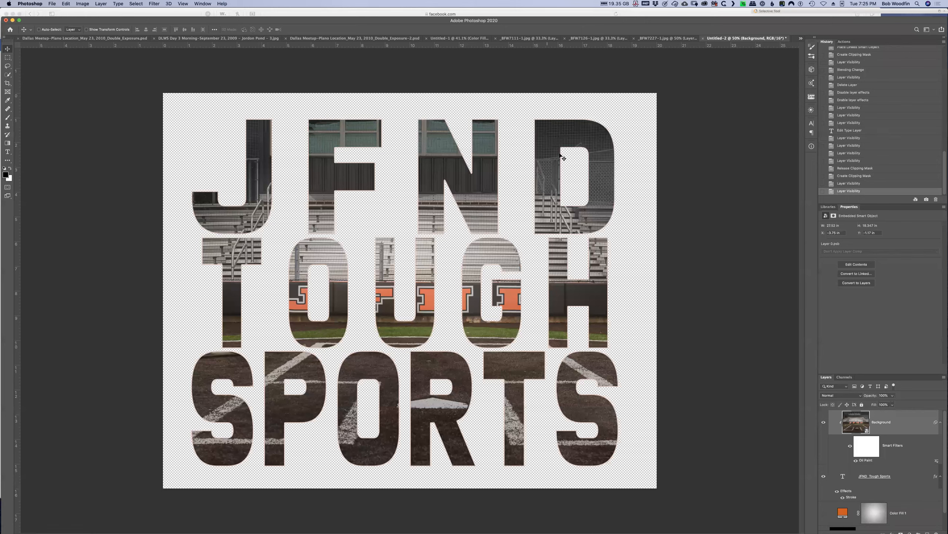
# Show the orange Color Fill 1 layer and the black Background layer behind the photo-filled text
pyautogui.scroll(-2, 850, 448)
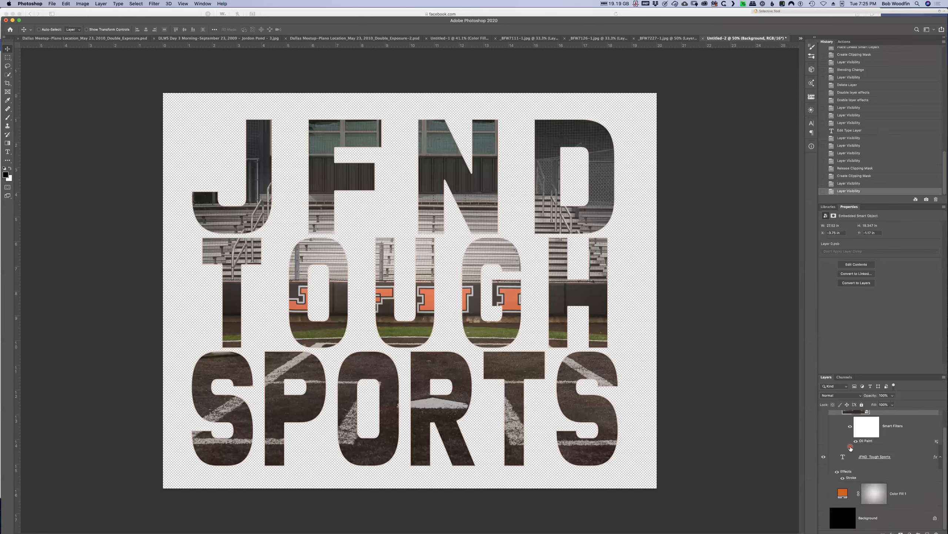
pyautogui.click(824, 493)
pyautogui.click(823, 518)
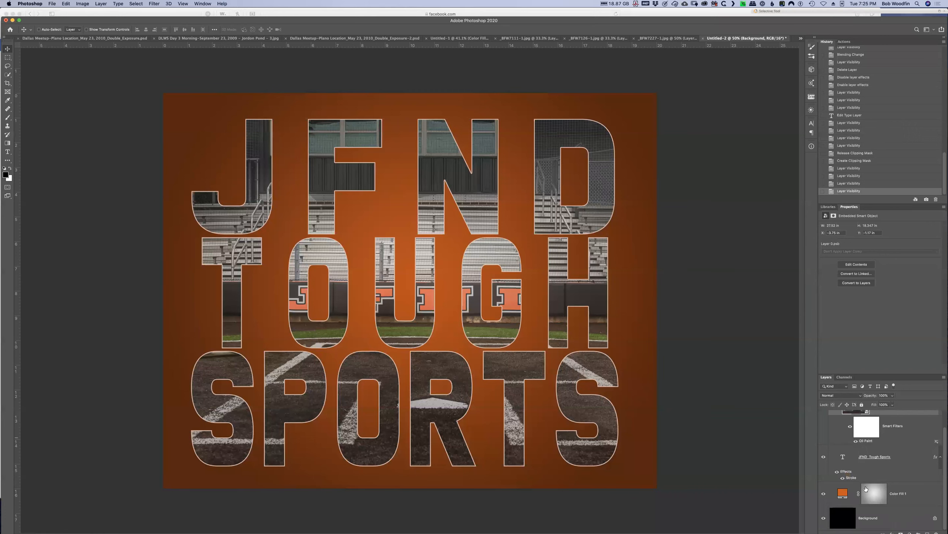
# Turn the JFND Tough Sports text layer's stroke effect off and back on to compare the letter outlines
pyautogui.click(836, 472)
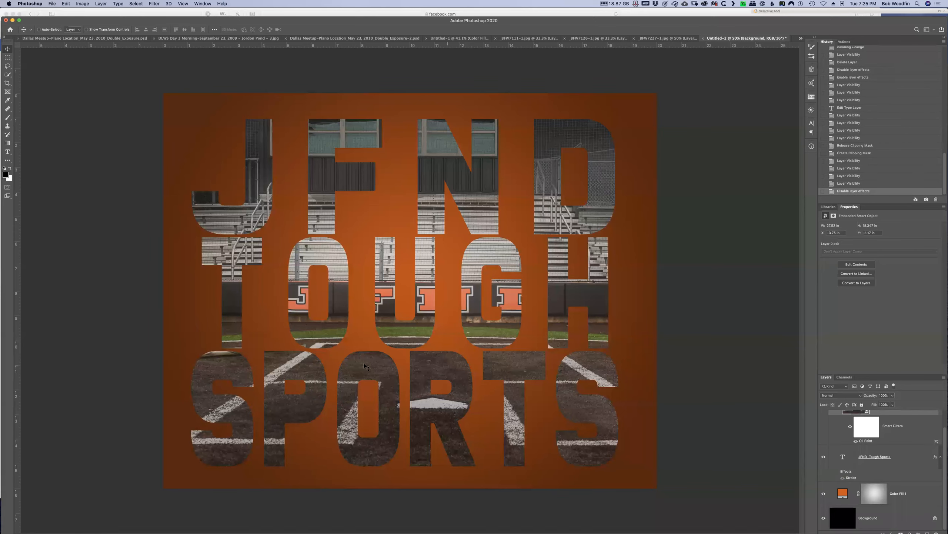
pyautogui.click(835, 471)
pyautogui.click(848, 477)
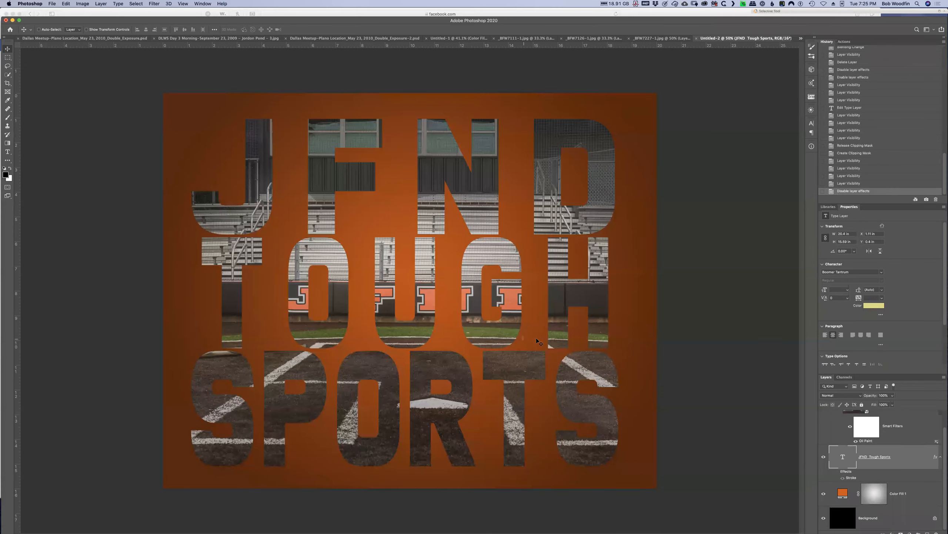
pyautogui.click(837, 472)
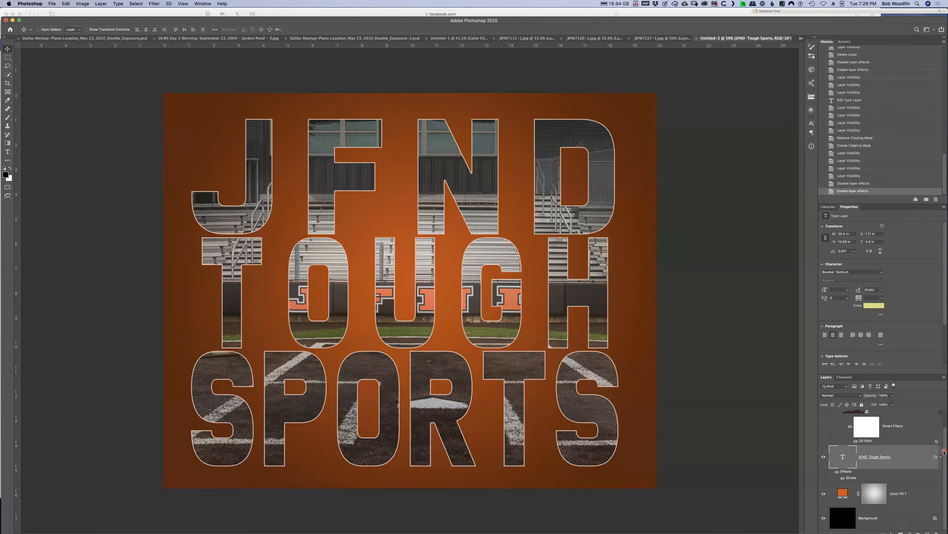
pyautogui.moveTo(945, 453); pyautogui.dragTo(945, 421)
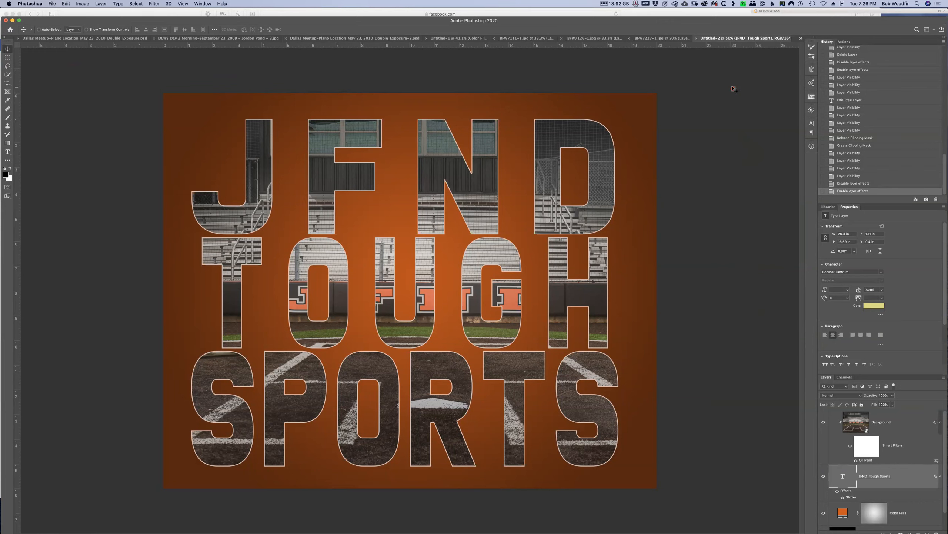
# View the Fully Edited Background.jpg document and switch to the waterfall photo _BFW3192-1.jpg
pyautogui.click(801, 38)
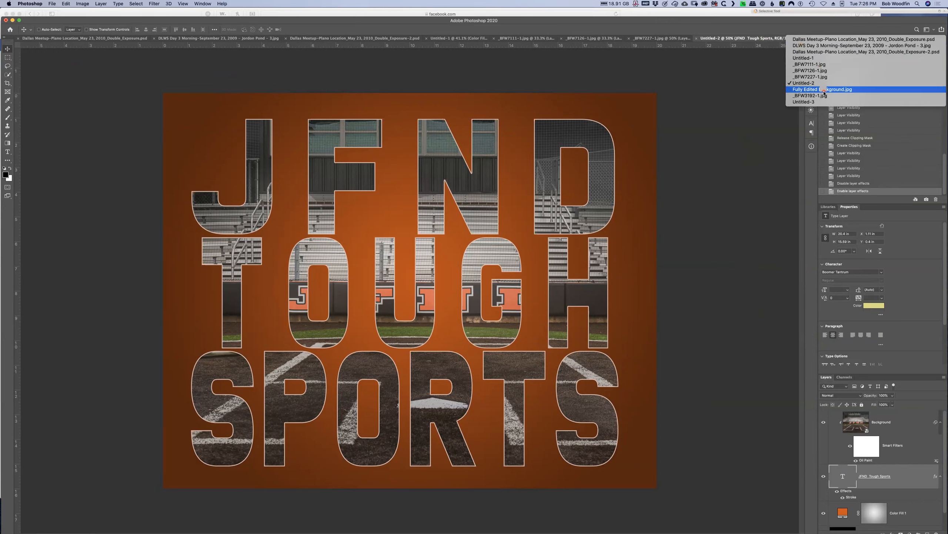
pyautogui.click(840, 89)
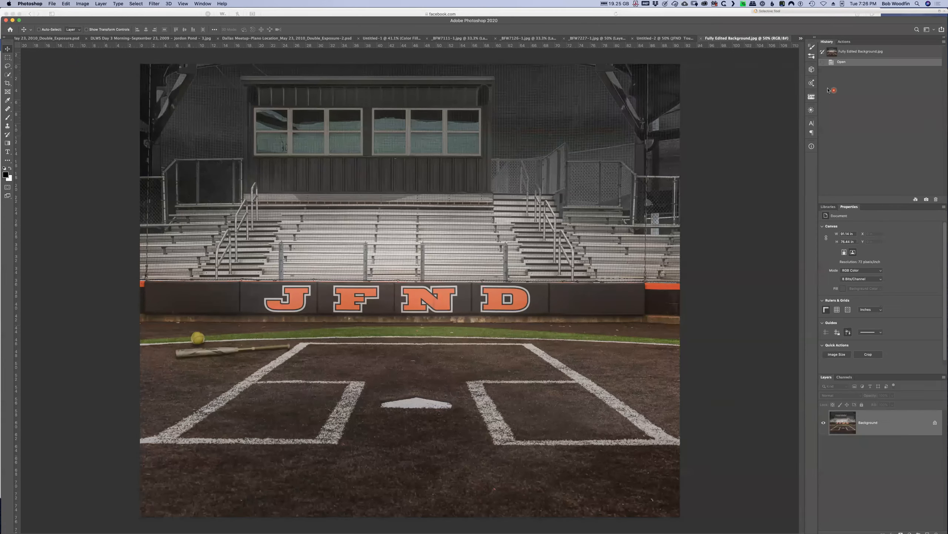
pyautogui.click(799, 38)
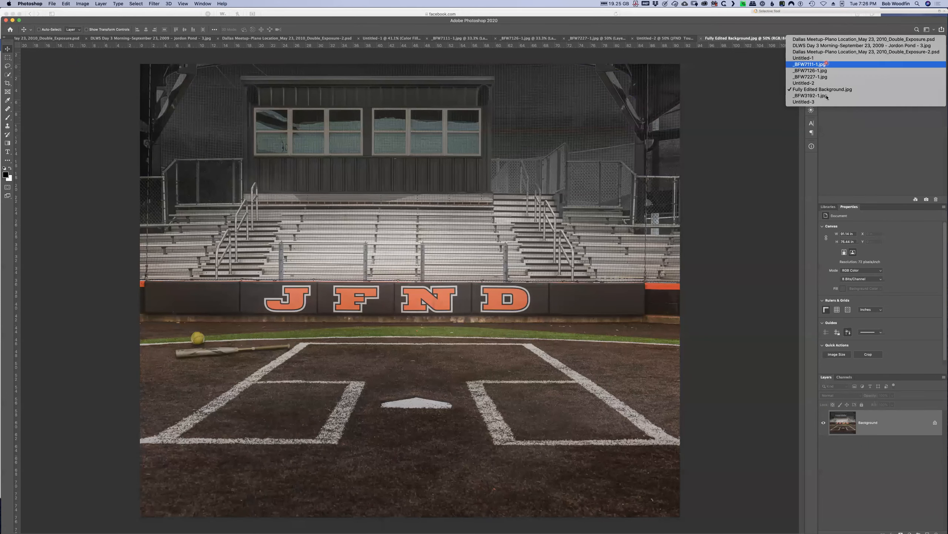
pyautogui.click(831, 98)
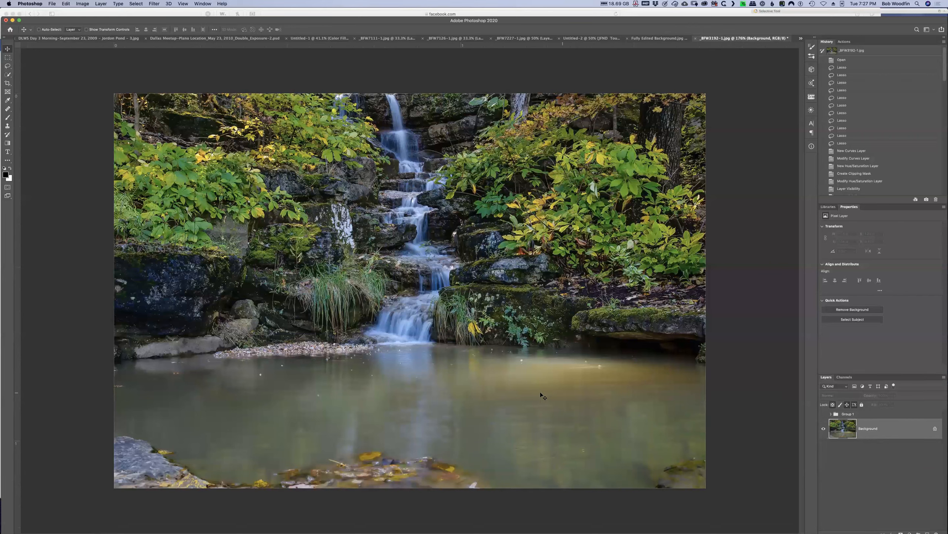
# Select the pond below the waterfall with a freehand Lasso outline along the shoreline and around the image's lower edges
pyautogui.click(575, 396)
pyautogui.press('l')
pyautogui.click(708, 365)
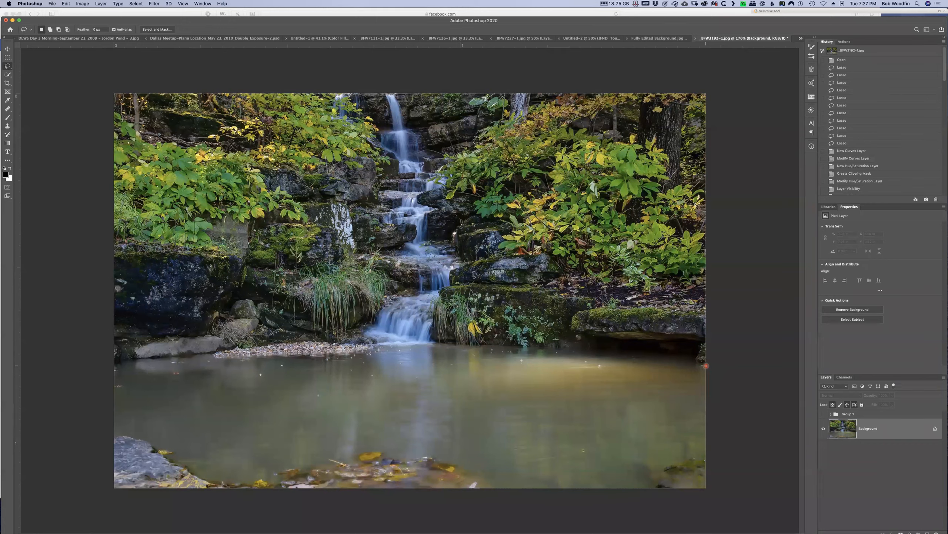
pyautogui.moveTo(702, 365)
pyautogui.mouseDown()
pyautogui.moveTo(689, 346)
pyautogui.moveTo(631, 338)
pyautogui.moveTo(402, 343)
pyautogui.mouseUp()
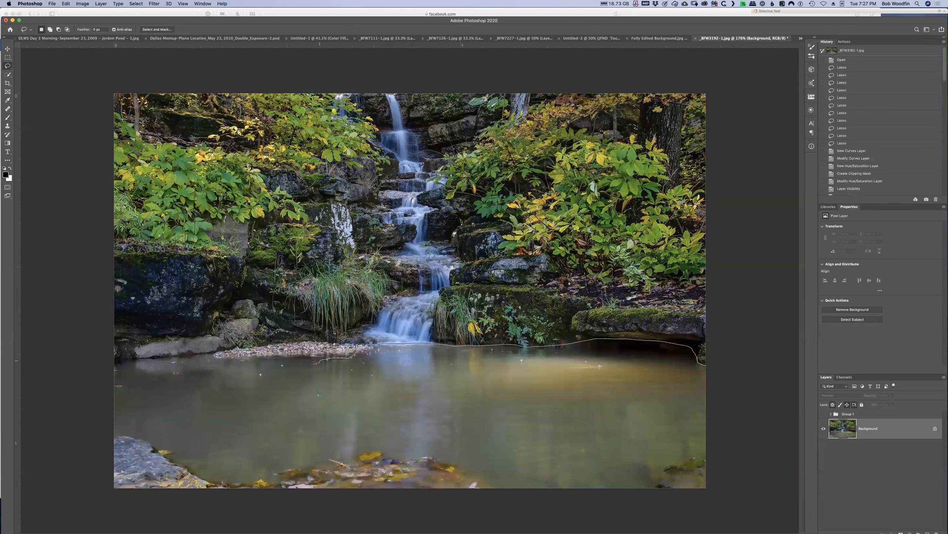
pyautogui.moveTo(211, 354)
pyautogui.mouseDown()
pyautogui.moveTo(126, 358)
pyautogui.moveTo(98, 371)
pyautogui.moveTo(91, 391)
pyautogui.moveTo(116, 487)
pyautogui.moveTo(221, 515)
pyautogui.mouseUp()
pyautogui.moveTo(552, 520)
pyautogui.mouseDown()
pyautogui.moveTo(659, 518)
pyautogui.moveTo(746, 464)
pyautogui.moveTo(712, 366)
pyautogui.mouseUp()
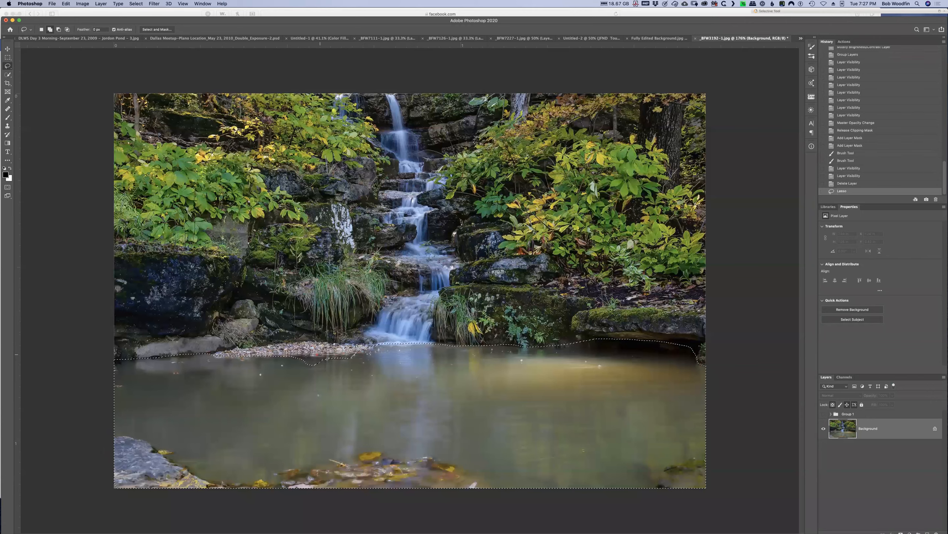
# Refine the pond selection along the gravel shoreline and subtract the rock in the photo's lower-left corner
pyautogui.moveTo(385, 378); pyautogui.dragTo(376, 375)
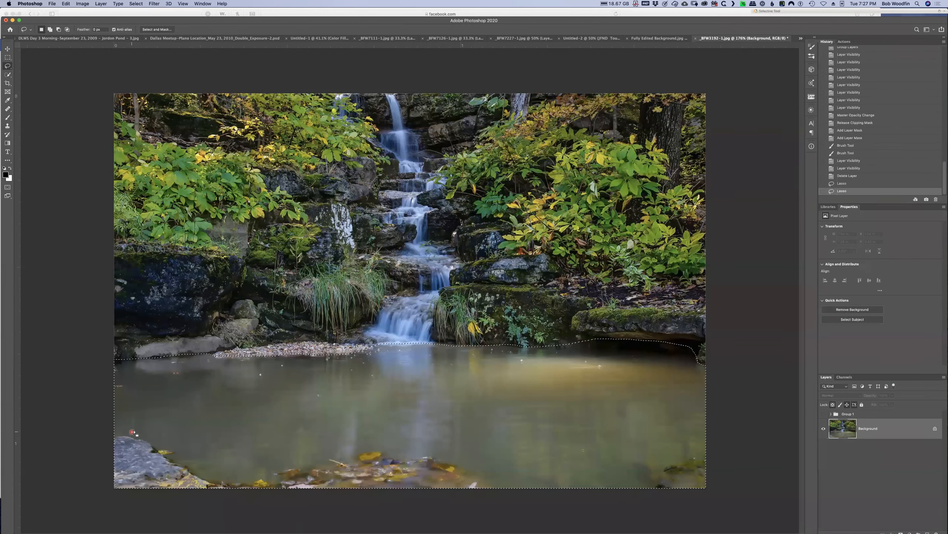
pyautogui.moveTo(110, 435); pyautogui.dragTo(131, 435)
pyautogui.moveTo(77, 423); pyautogui.dragTo(77, 425)
pyautogui.moveTo(96, 429); pyautogui.dragTo(116, 435)
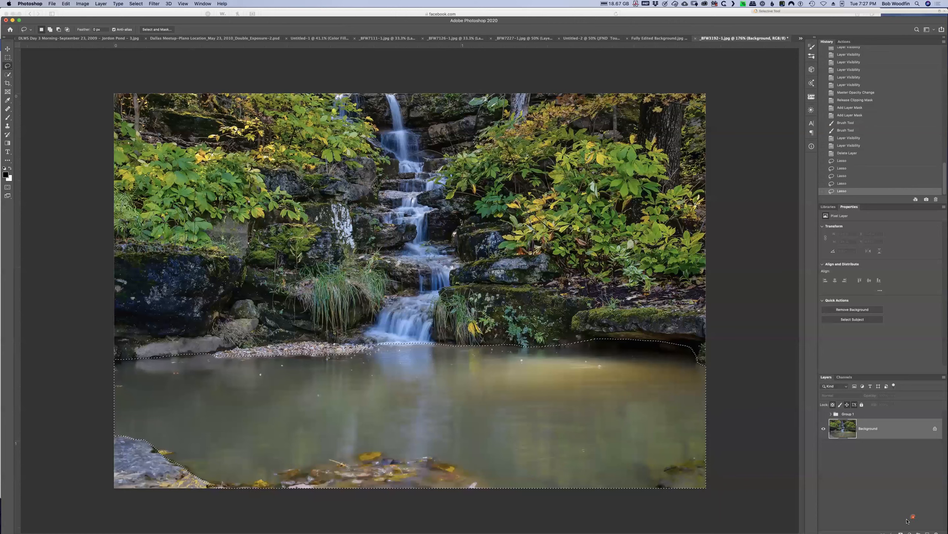
# Return to Photoshop from the browser and move its window up so the controls below the layer list are accessible
pyautogui.click(721, 15)
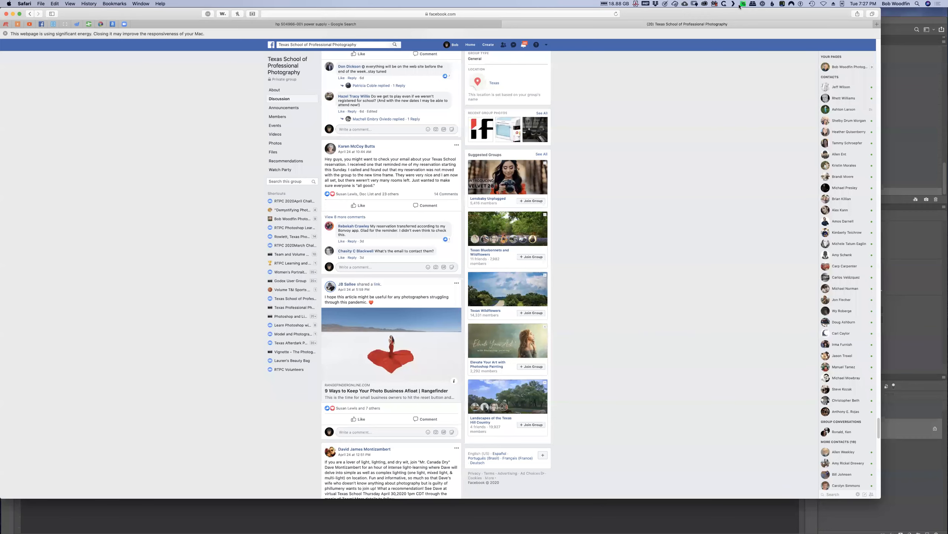
pyautogui.press('super+Tab')
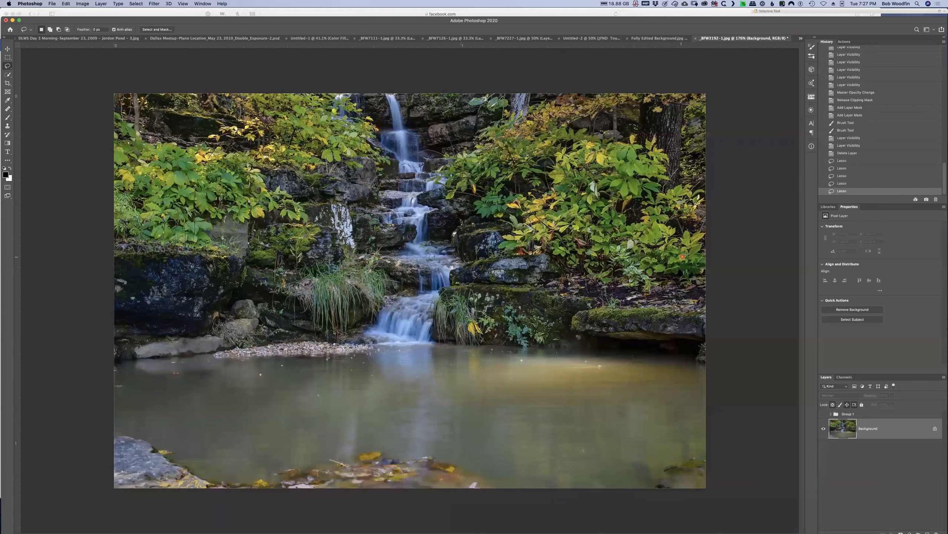
pyautogui.moveTo(696, 20); pyautogui.dragTo(696, 7)
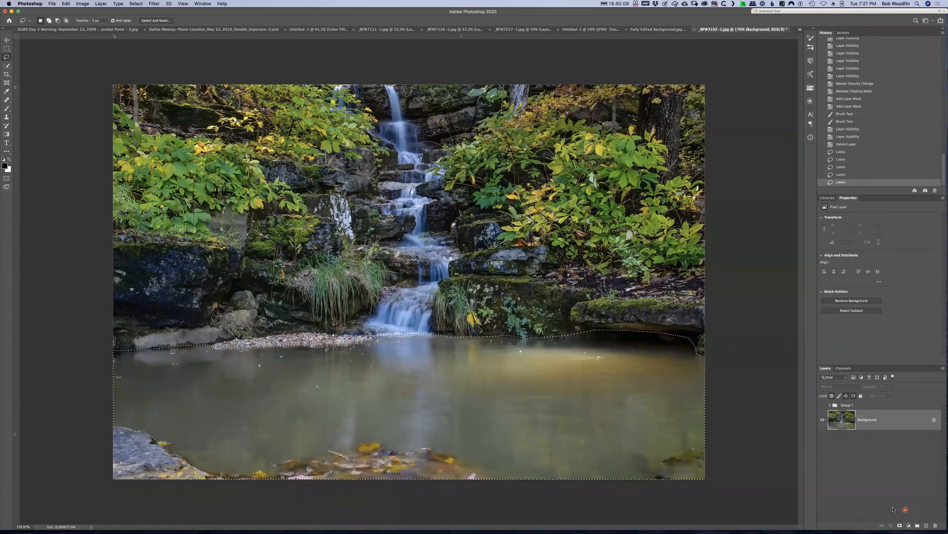
# Add a Curves adjustment layer masked to the pond and use on-image adjustment to darken the shadowed water and slightly brighten the sunlit water
pyautogui.click(910, 526)
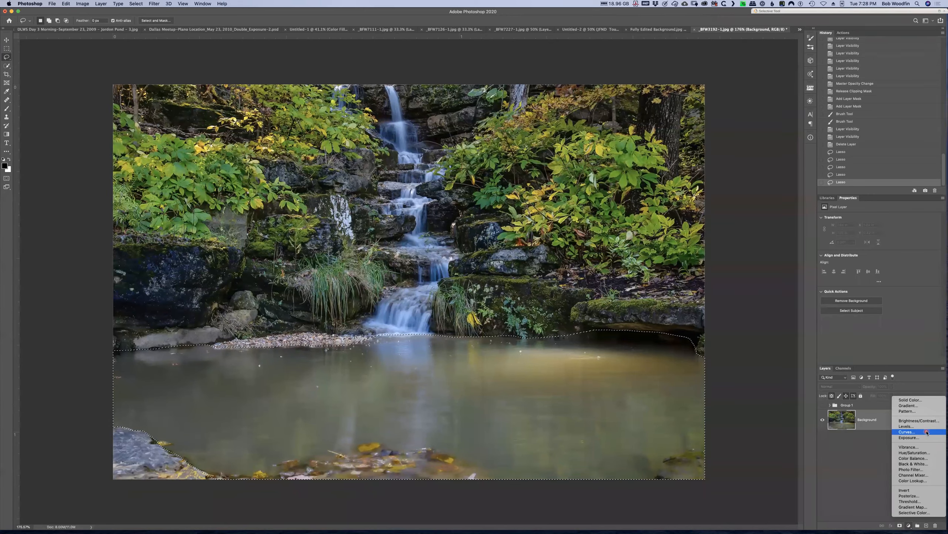
pyautogui.click(930, 433)
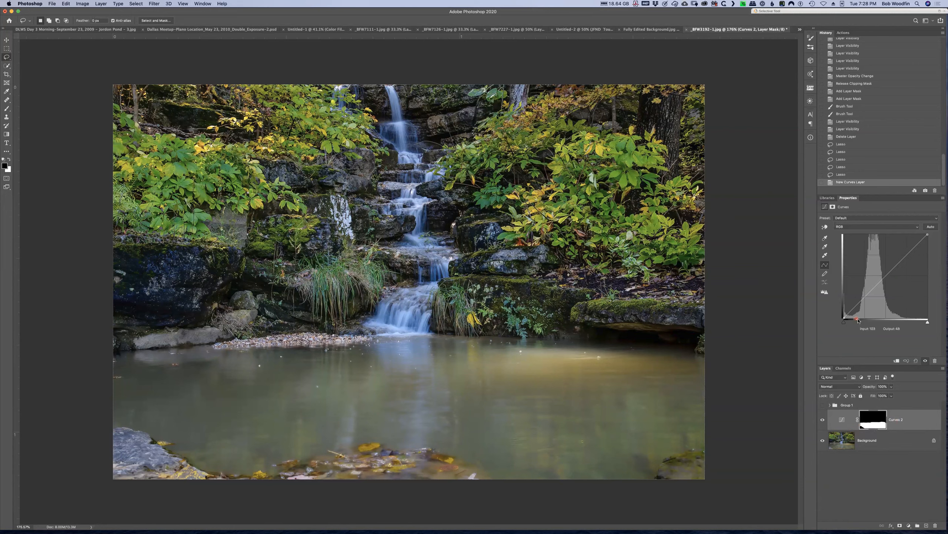
pyautogui.click(824, 227)
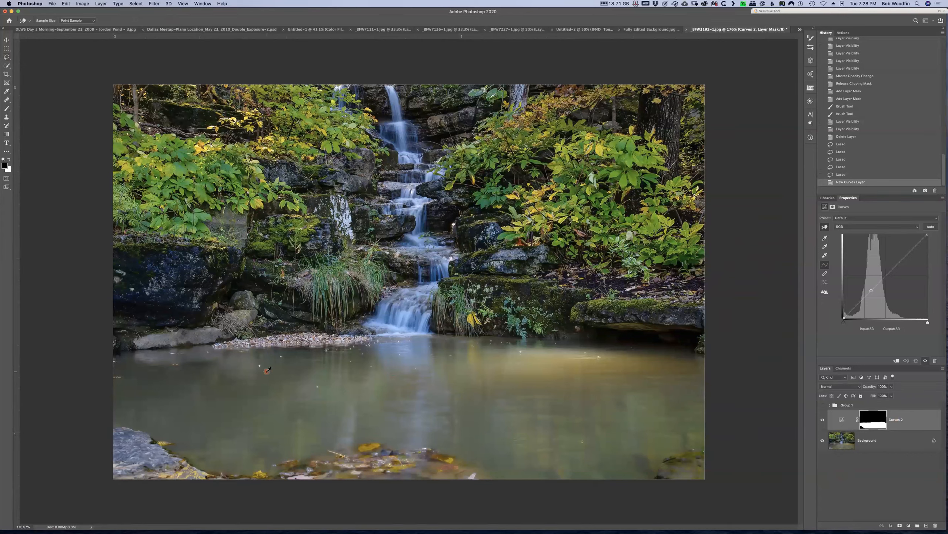
pyautogui.moveTo(238, 379); pyautogui.dragTo(238, 383)
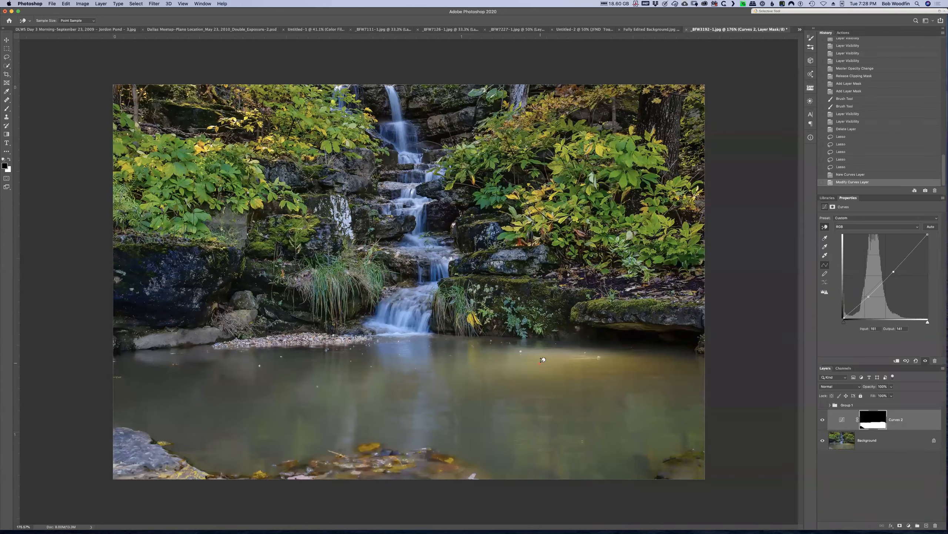
pyautogui.moveTo(541, 360); pyautogui.dragTo(542, 358)
# Add a Hue/Saturation adjustment layer above the pond's Curves layer
pyautogui.click(909, 526)
pyautogui.click(910, 525)
pyautogui.click(912, 527)
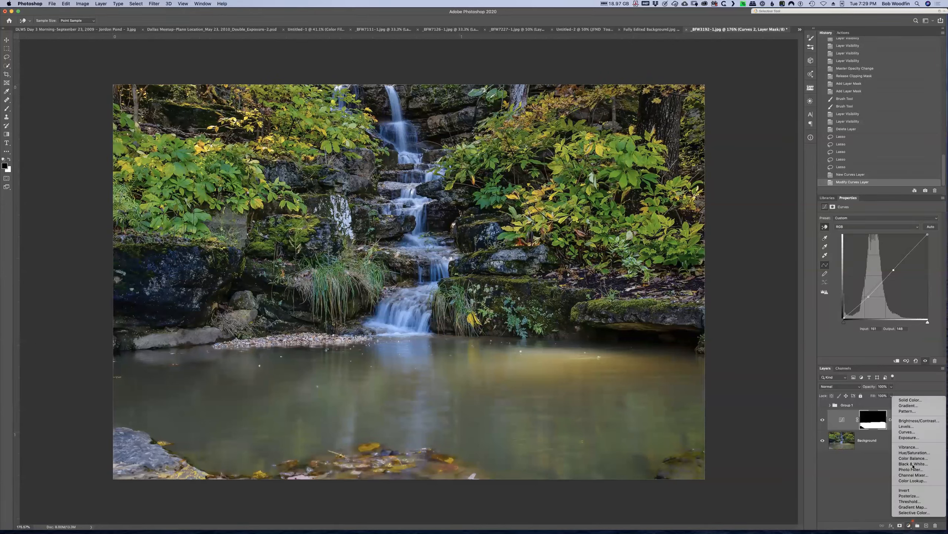
pyautogui.click(912, 523)
pyautogui.click(910, 525)
pyautogui.click(902, 453)
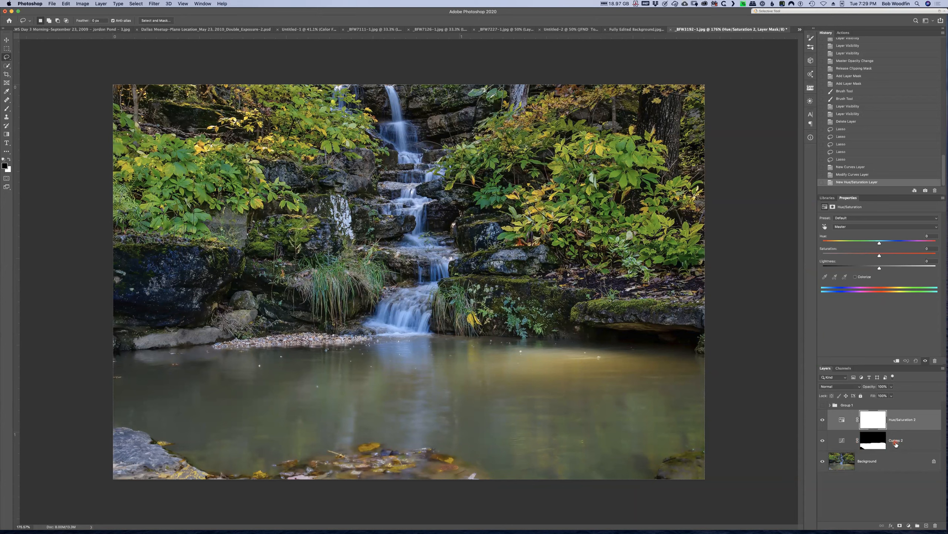
# Clip the Hue/Saturation layer to the pond's Curves layer and raise its saturation to +31
pyautogui.rightClick(930, 421)
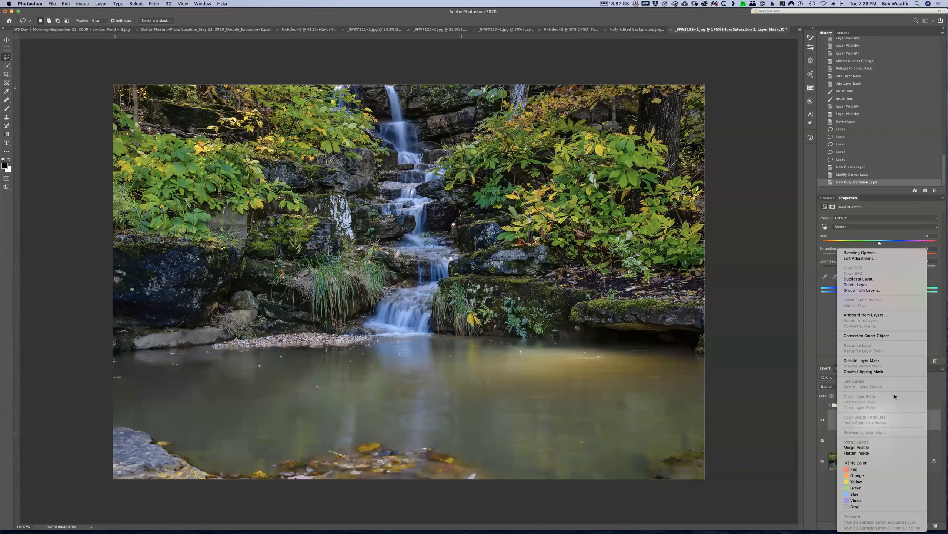
pyautogui.click(882, 371)
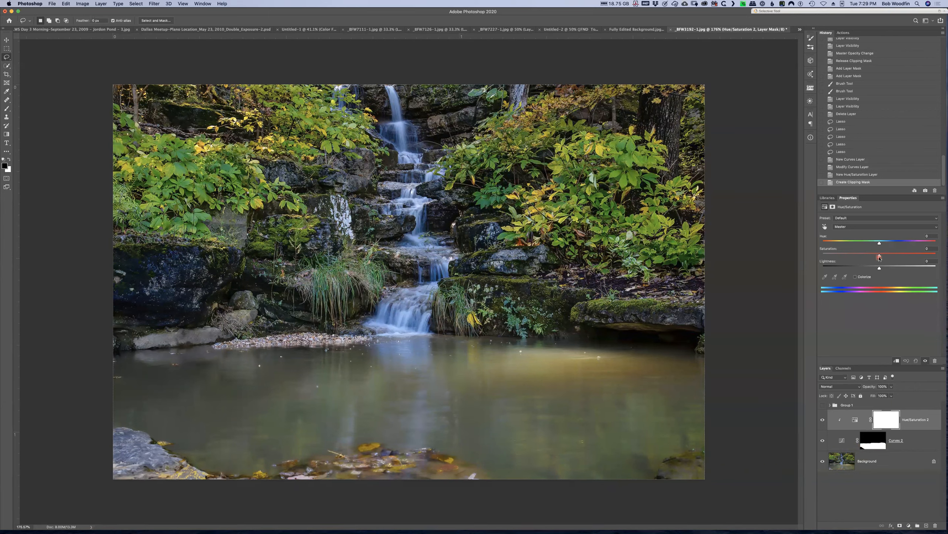
pyautogui.moveTo(881, 255); pyautogui.dragTo(896, 256)
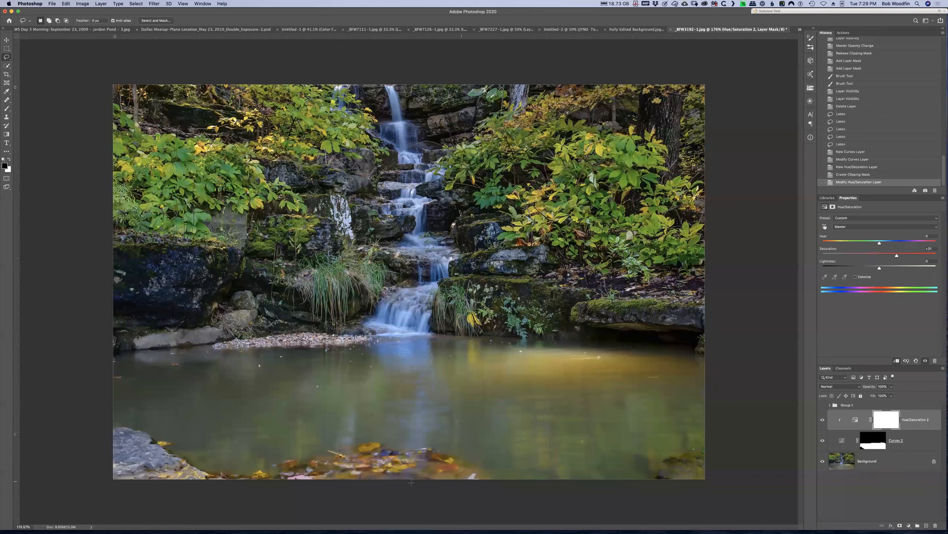
# Paint black on the Hue/Saturation mask with an enlarged brush over the fallen leaves along the photo's lower edge
pyautogui.press('b')
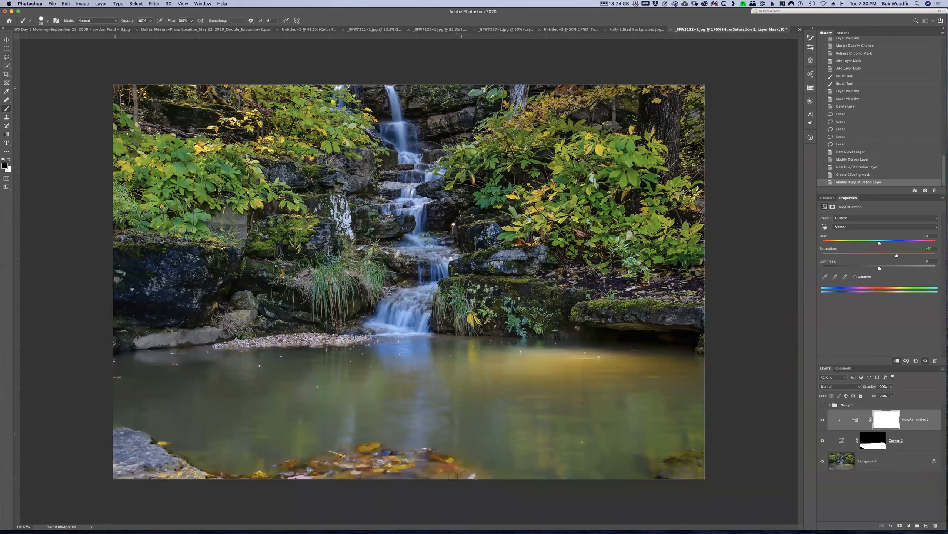
pyautogui.press(']')
pyautogui.moveTo(395, 474); pyautogui.dragTo(403, 482)
pyautogui.press(']')
pyautogui.press(']')
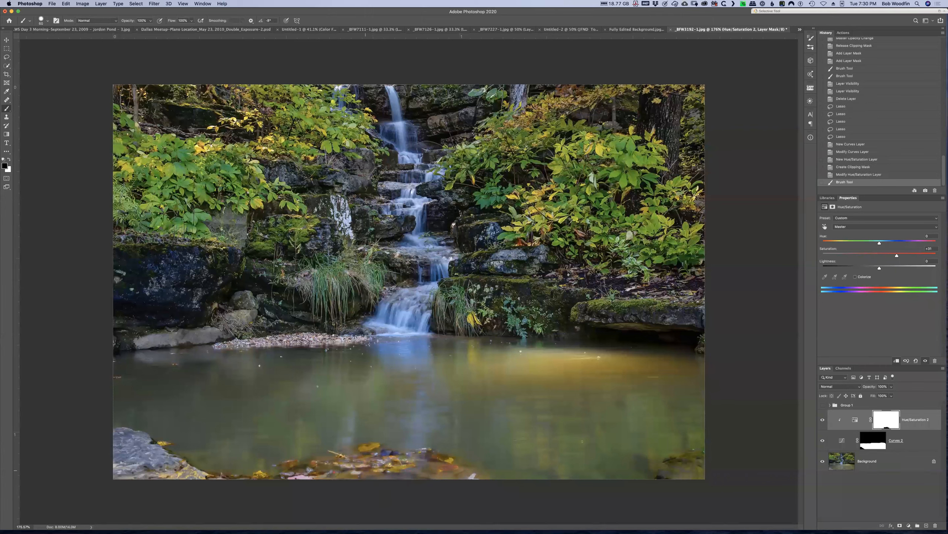
pyautogui.moveTo(295, 481); pyautogui.dragTo(330, 486)
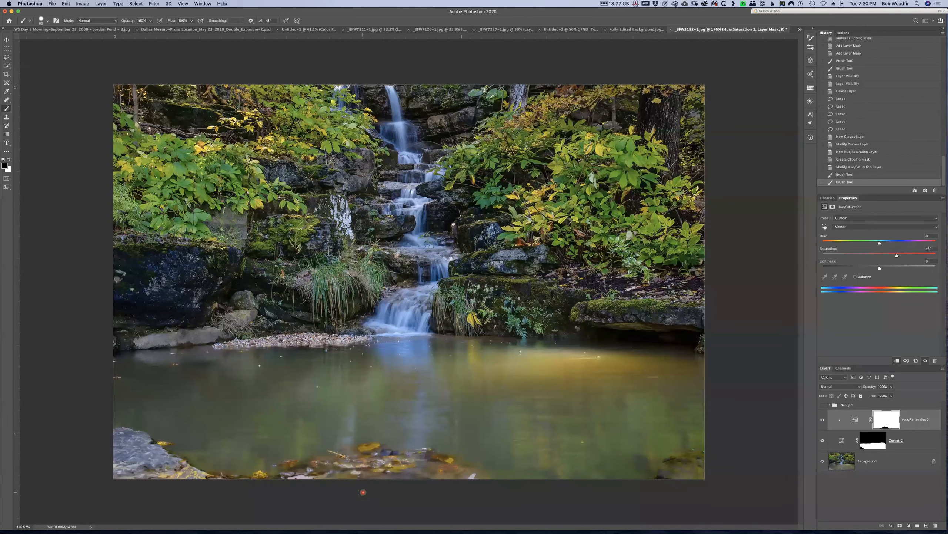
pyautogui.moveTo(315, 474); pyautogui.dragTo(290, 480)
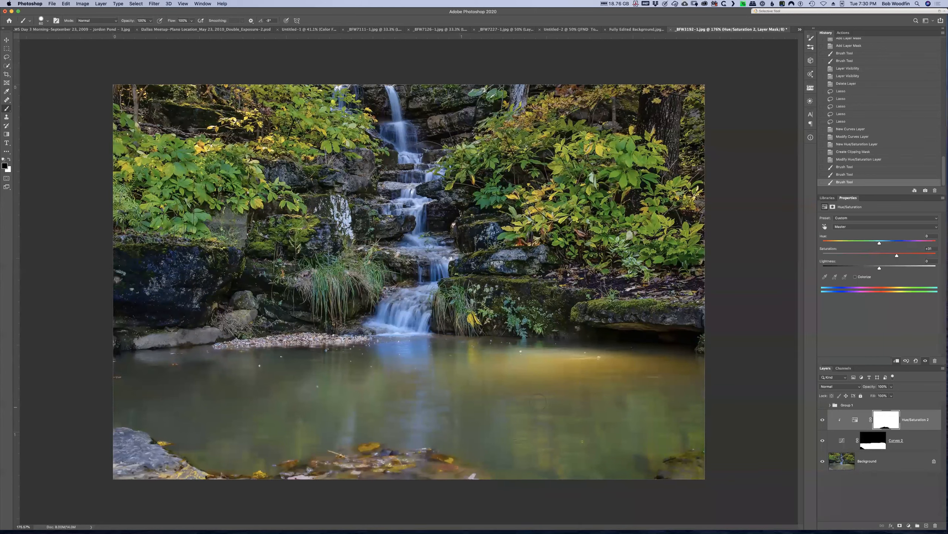
# Add a Brightness/Contrast adjustment layer clipped to the pond's Curves layer and raise its contrast
pyautogui.click(880, 443)
pyautogui.moveTo(397, 520)
pyautogui.click(909, 525)
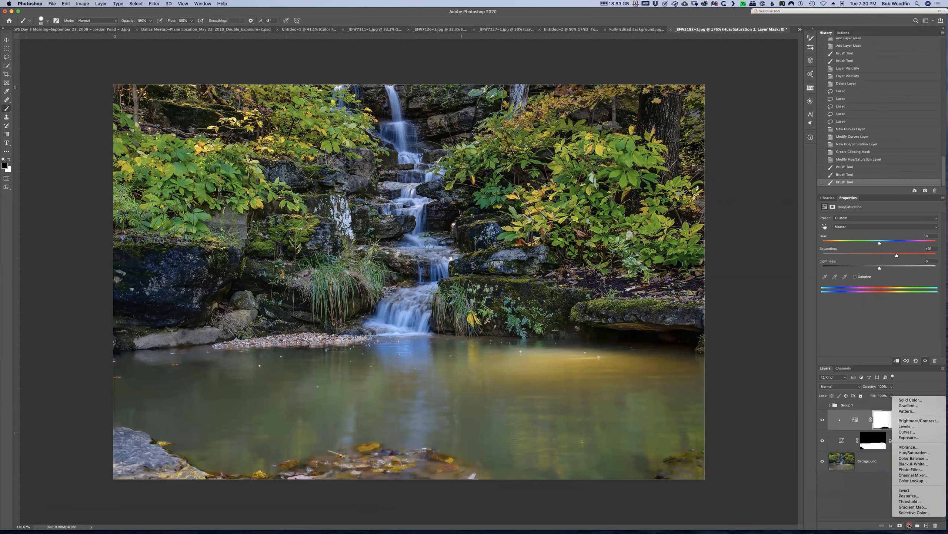
pyautogui.click(927, 423)
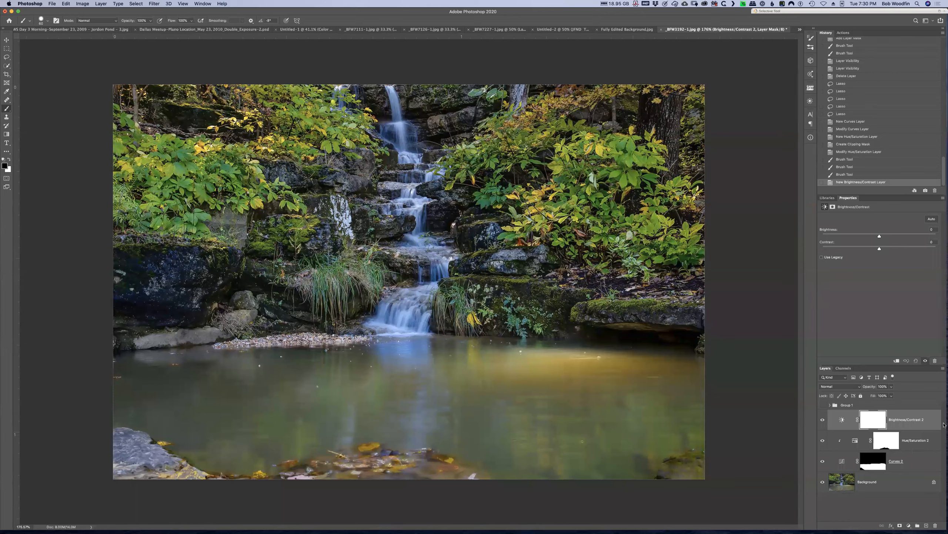
pyautogui.rightClick(932, 419)
pyautogui.click(932, 420)
pyautogui.rightClick(934, 423)
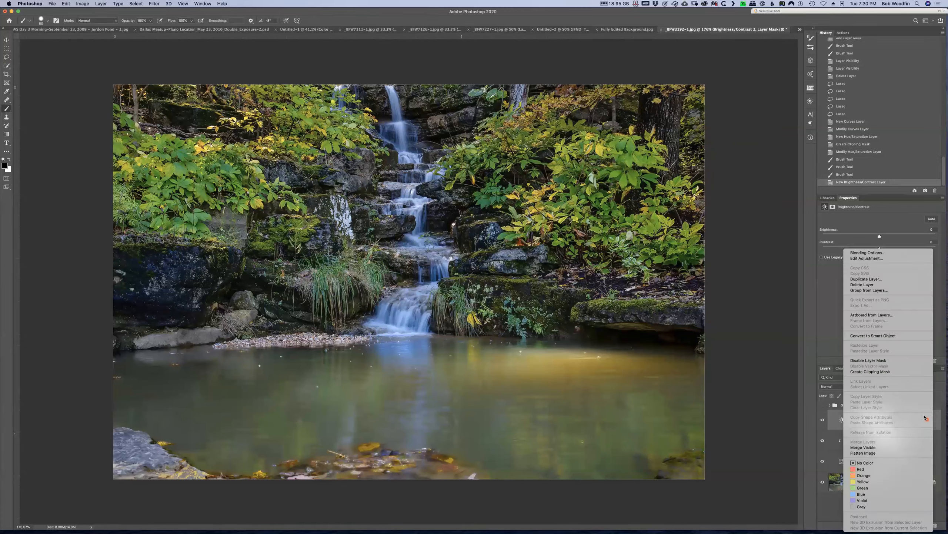
pyautogui.click(870, 371)
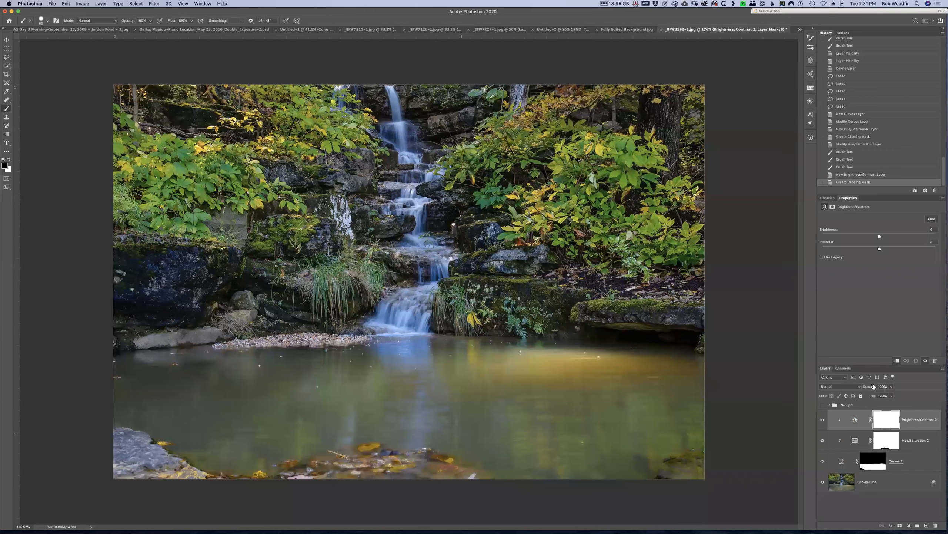
pyautogui.moveTo(880, 249); pyautogui.dragTo(902, 250)
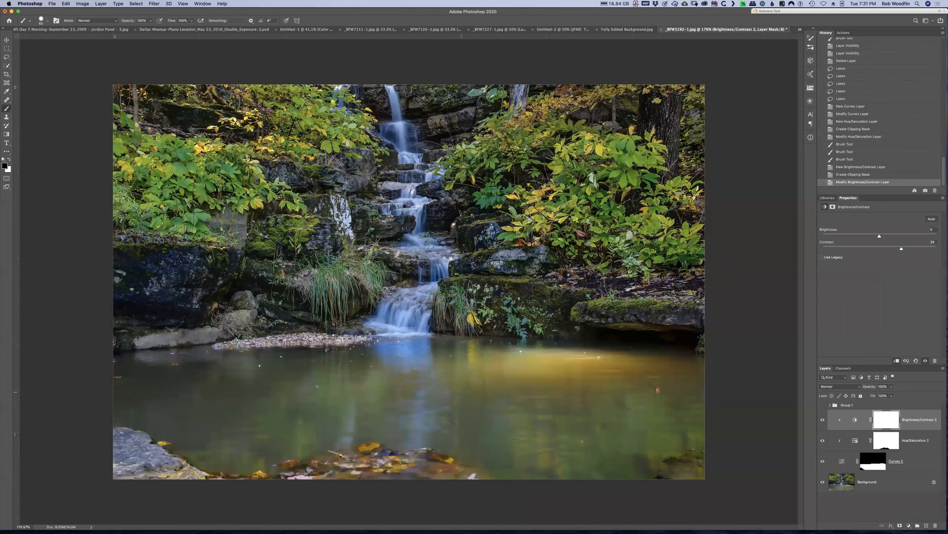
# Delete the old Group 1 and group the Brightness/Contrast, Hue/Saturation and Curves layers together
pyautogui.click(867, 407)
pyautogui.press('Delete')
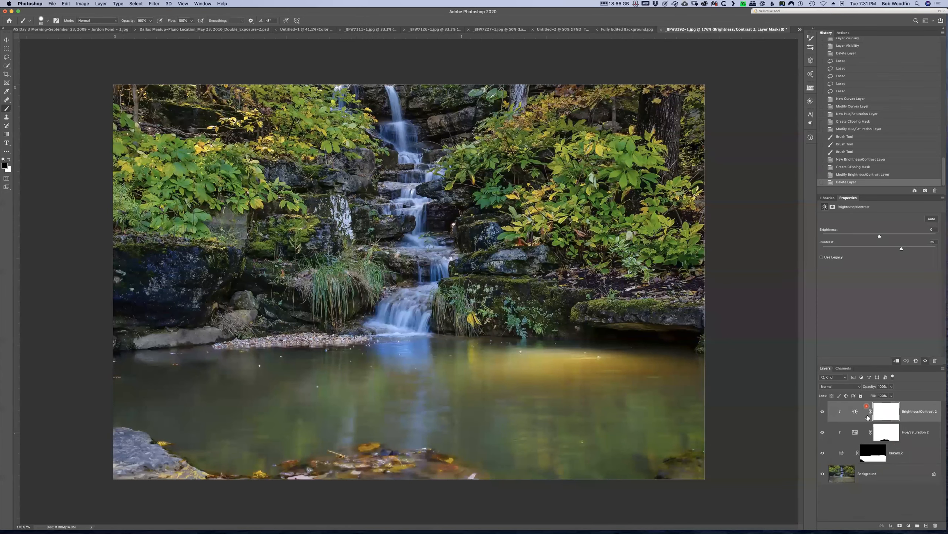
pyautogui.keyDown('shift'); pyautogui.click(921, 453); pyautogui.keyUp('shift')
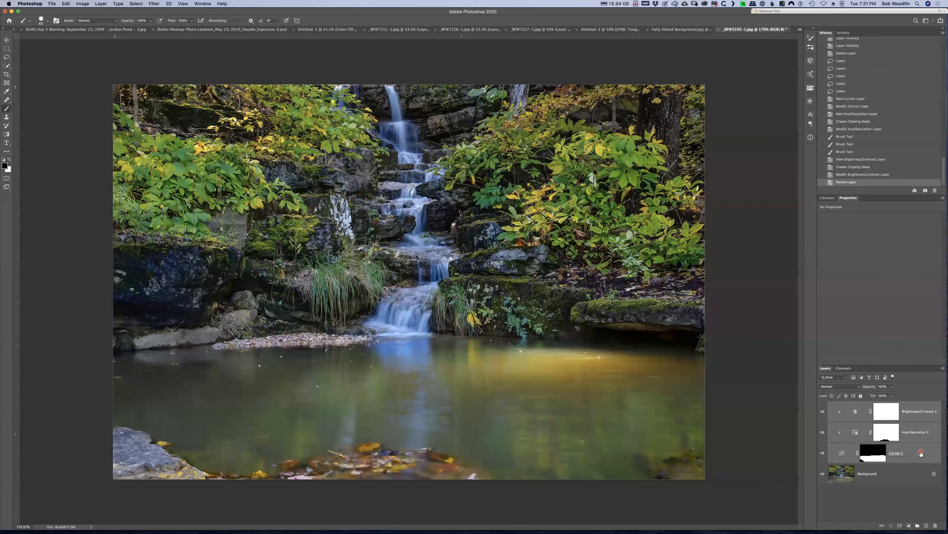
pyautogui.press('super+g')
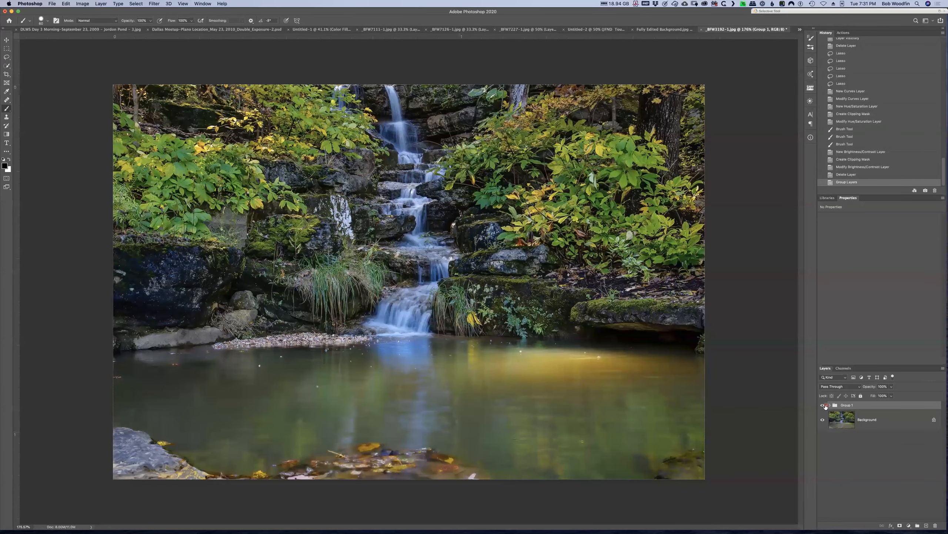
# Toggle the new group's visibility to compare the pond with and without the adjustments
pyautogui.click(822, 405)
pyautogui.click(822, 406)
pyautogui.click(823, 406)
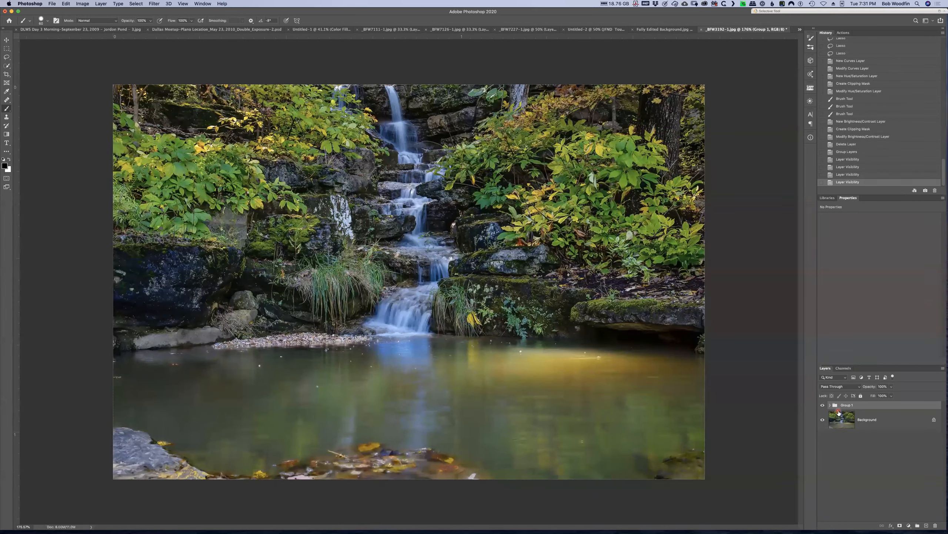
# Expand the group, release and re-create the Brightness/Contrast layer's clipping mask, and collapse the group
pyautogui.click(829, 405)
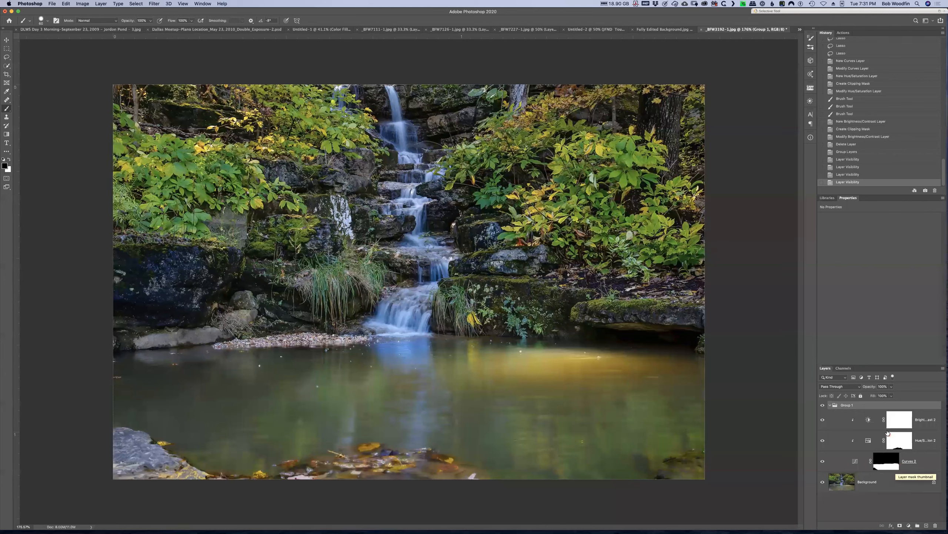
pyautogui.click(868, 421)
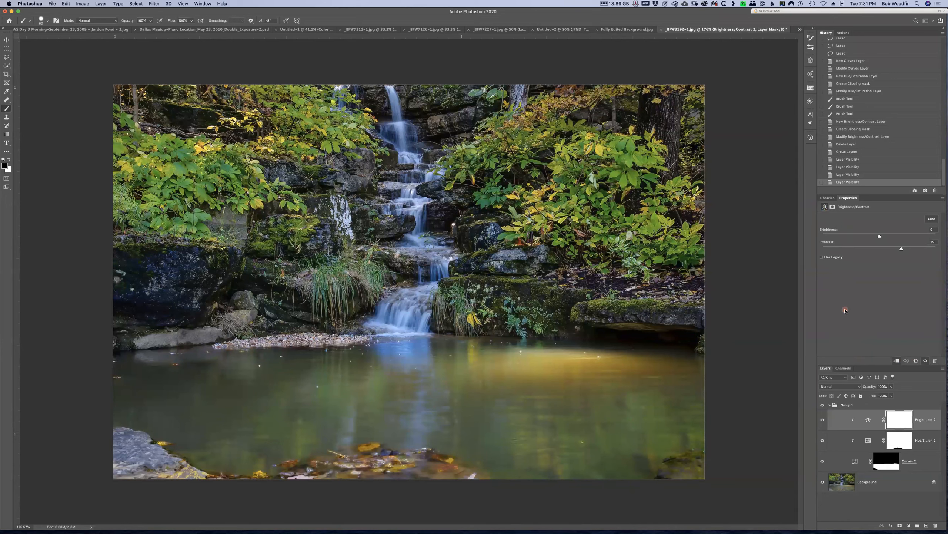
pyautogui.click(896, 360)
pyautogui.click(896, 361)
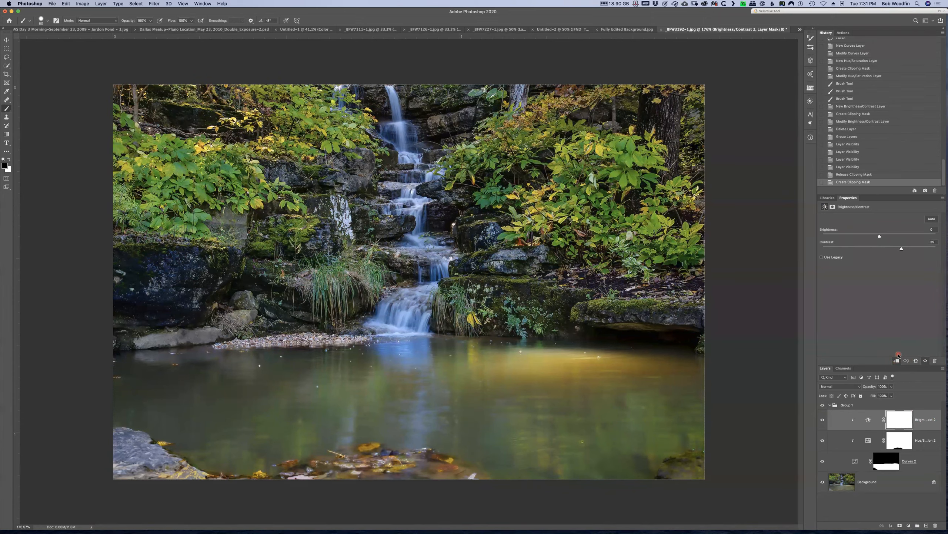
pyautogui.click(890, 419)
pyautogui.click(885, 341)
pyautogui.click(829, 405)
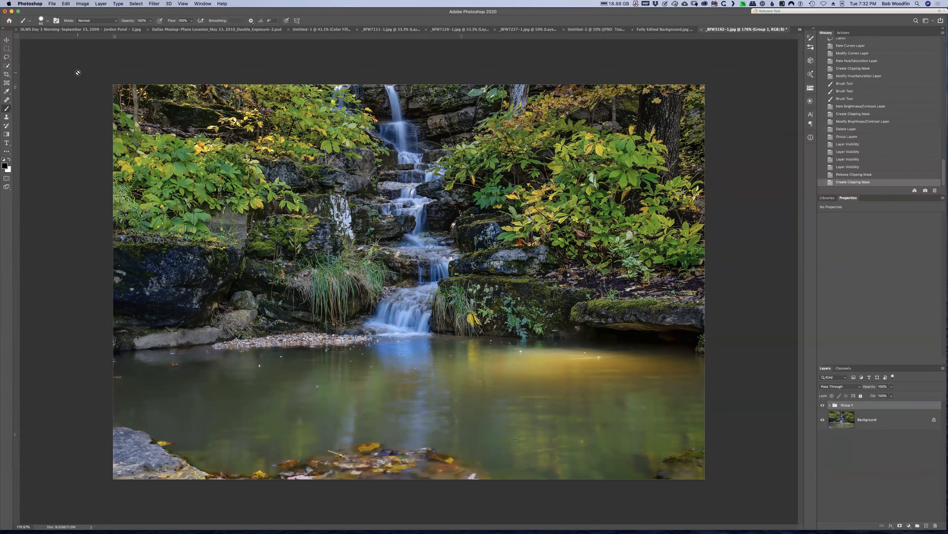
# Switch to Dallas Meetup-Plano Location_May 23, 2010_Double_Exposure.psd and show only its Background group
pyautogui.click(51, 31)
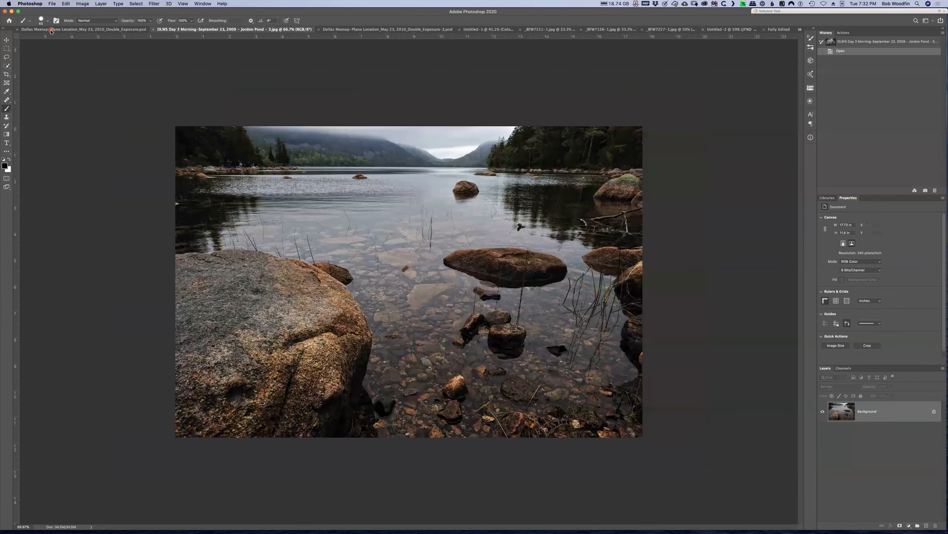
pyautogui.click(799, 29)
pyautogui.click(800, 30)
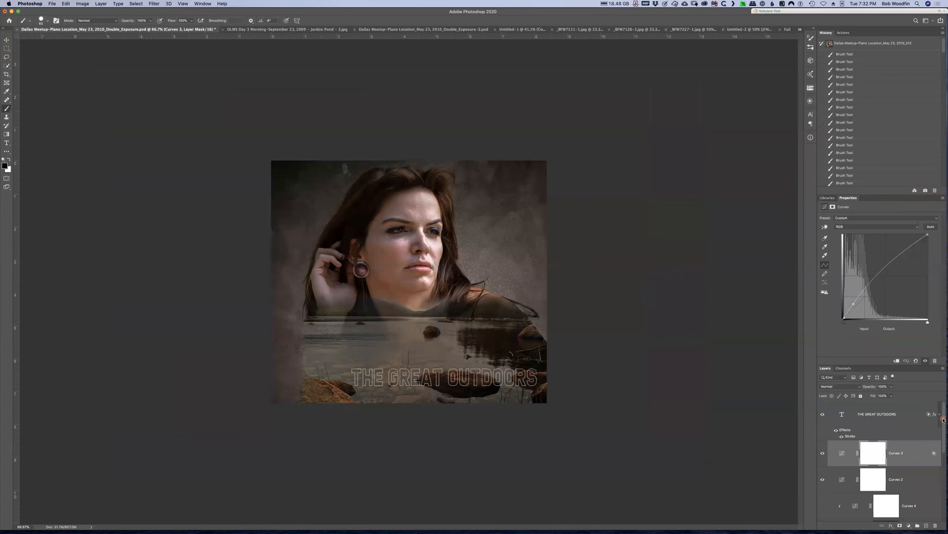
pyautogui.moveTo(944, 424); pyautogui.dragTo(944, 497)
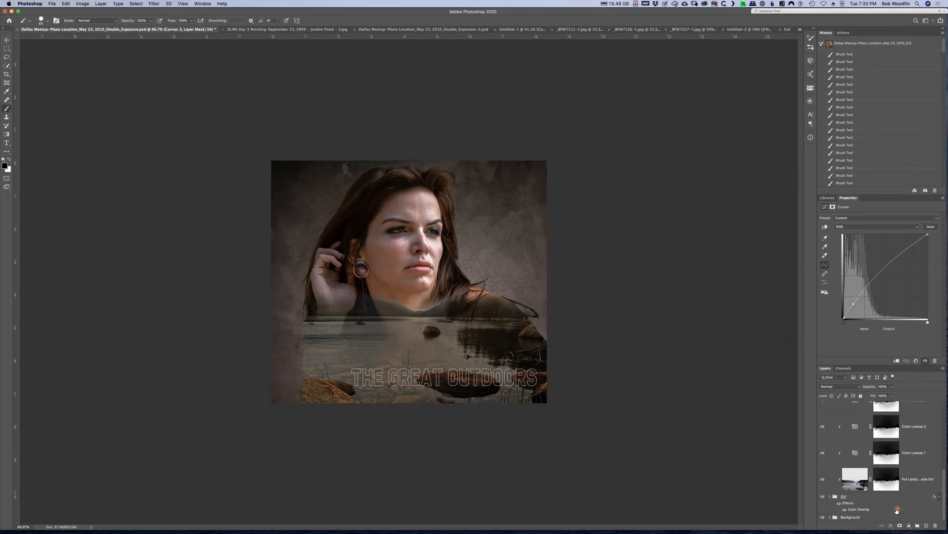
pyautogui.keyDown('alt'); pyautogui.click(823, 517); pyautogui.keyUp('alt')
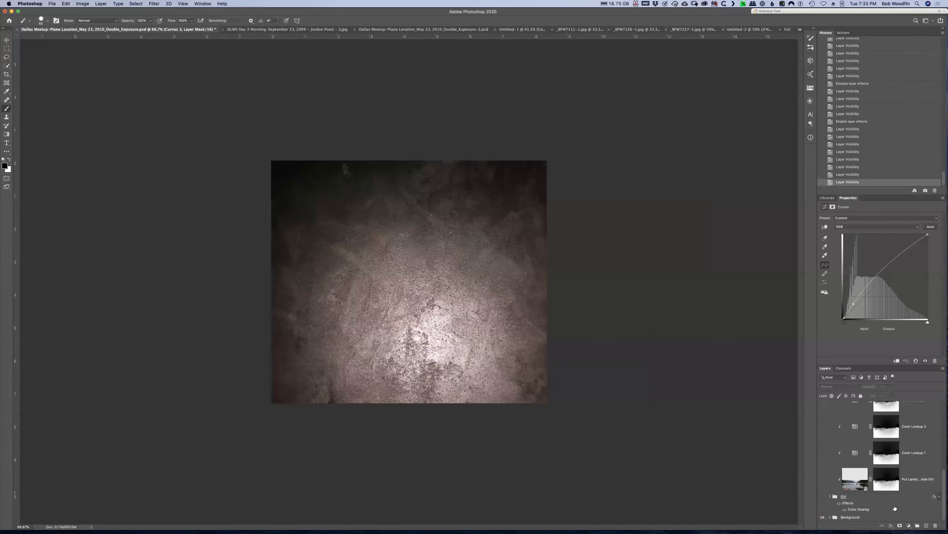
# Expand the Background group, hide its two copy layers, and select the base texture layer to examine it alone
pyautogui.click(831, 517)
pyautogui.moveTo(944, 464); pyautogui.dragTo(942, 523)
pyautogui.click(823, 455)
pyautogui.click(822, 482)
pyautogui.click(896, 511)
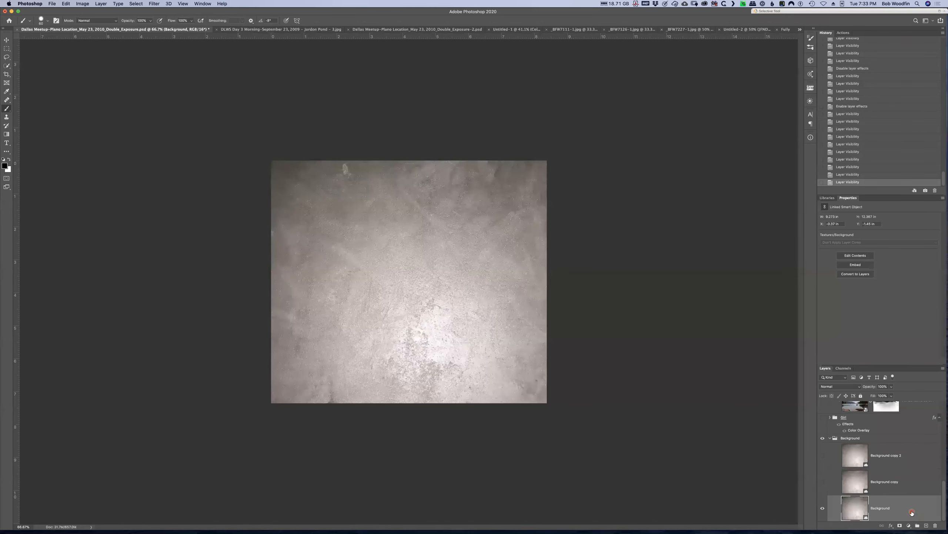
# Show Background copy and Background copy 2 one at a time, check each layer's blending and opacity, and collapse the group
pyautogui.click(822, 482)
pyautogui.click(915, 484)
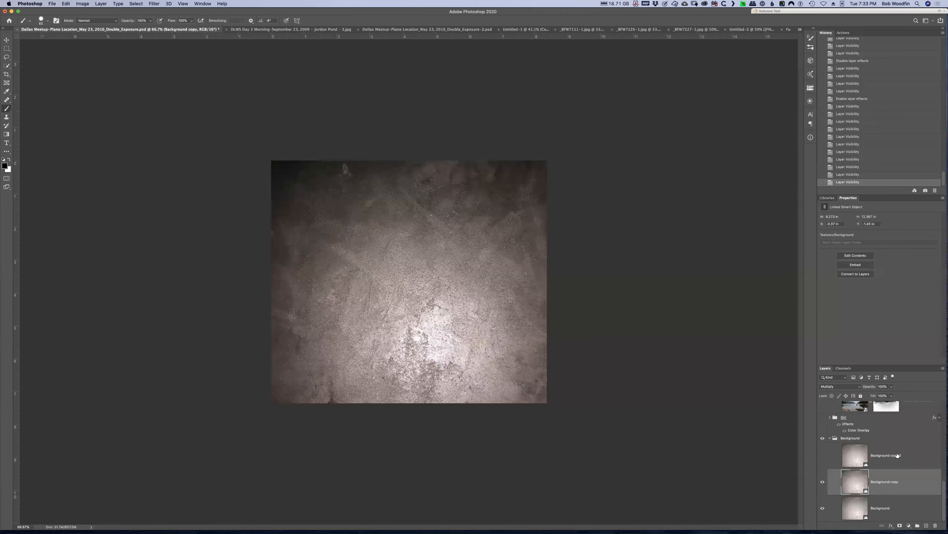
pyautogui.click(823, 455)
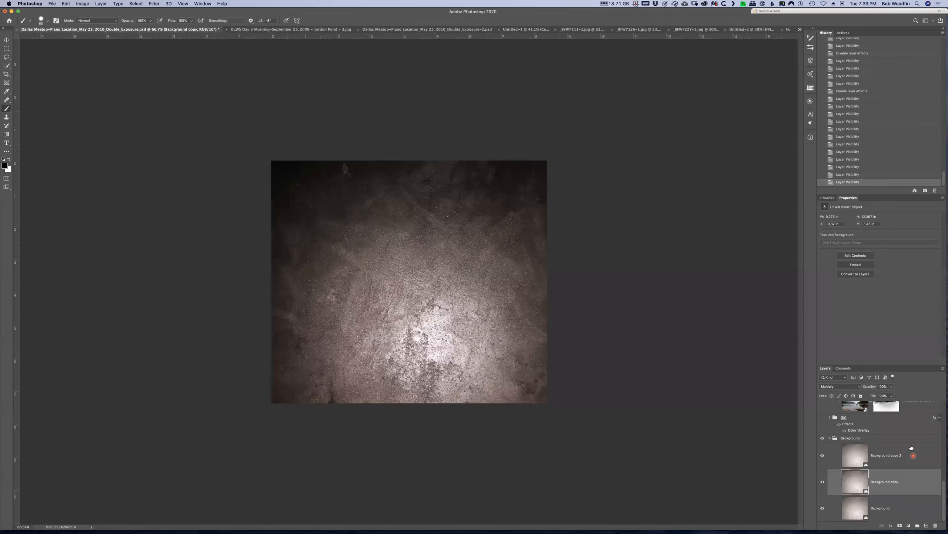
pyautogui.click(913, 457)
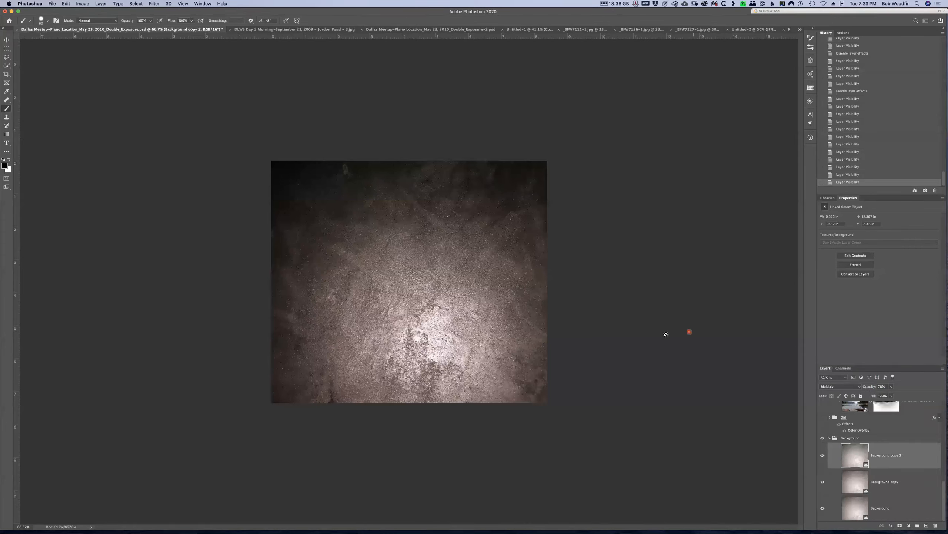
pyautogui.click(829, 439)
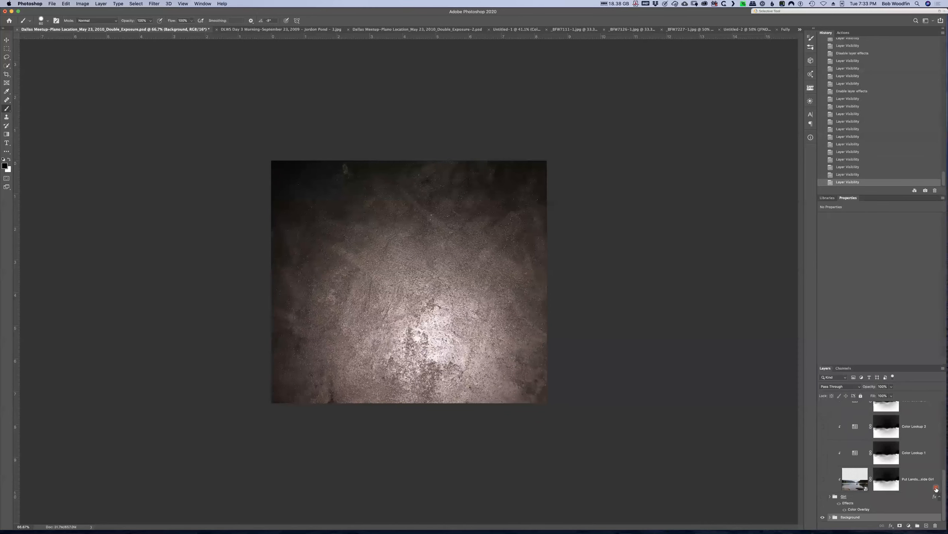
# Expand and reveal the portrait group above the Background group, and hide its shoulder-and-arm and elbow-and-arm layers
pyautogui.click(830, 497)
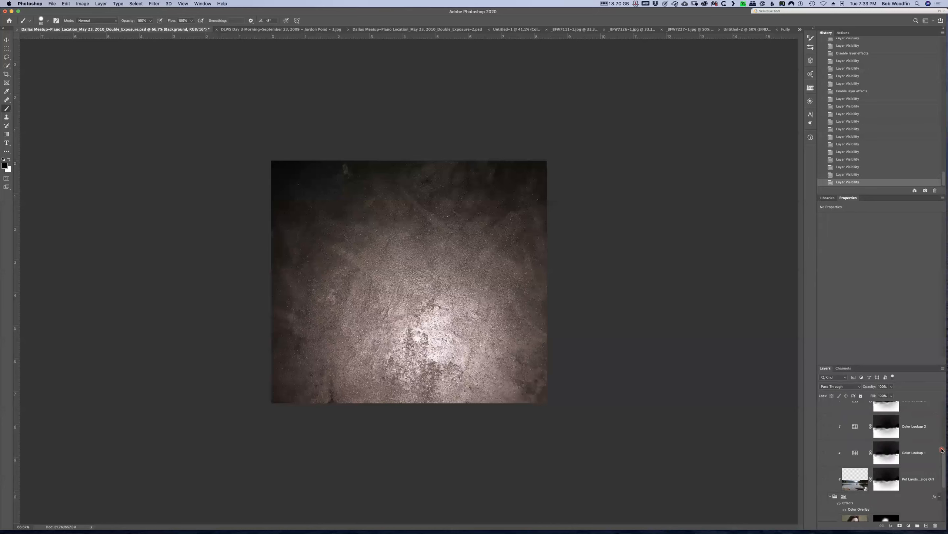
pyautogui.moveTo(944, 455); pyautogui.dragTo(944, 484)
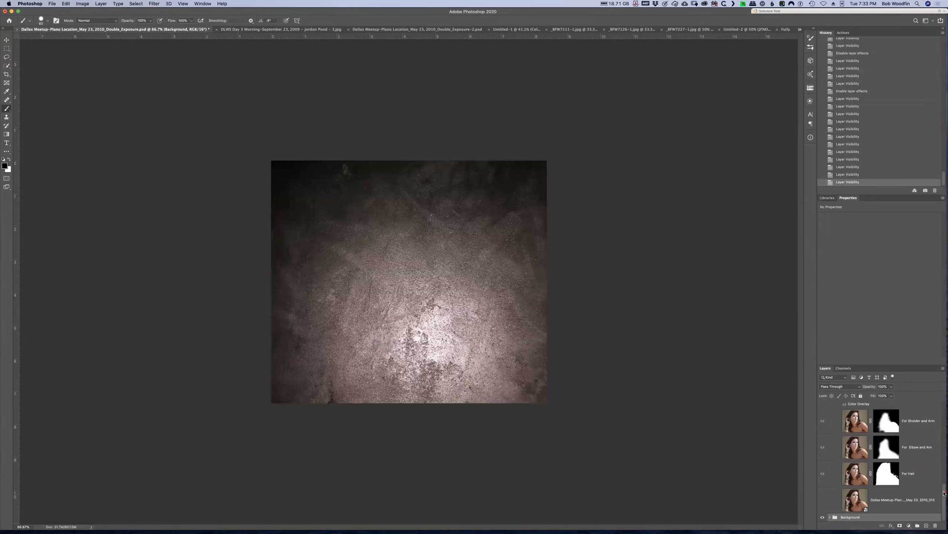
pyautogui.click(823, 421)
pyautogui.click(823, 421)
pyautogui.click(822, 447)
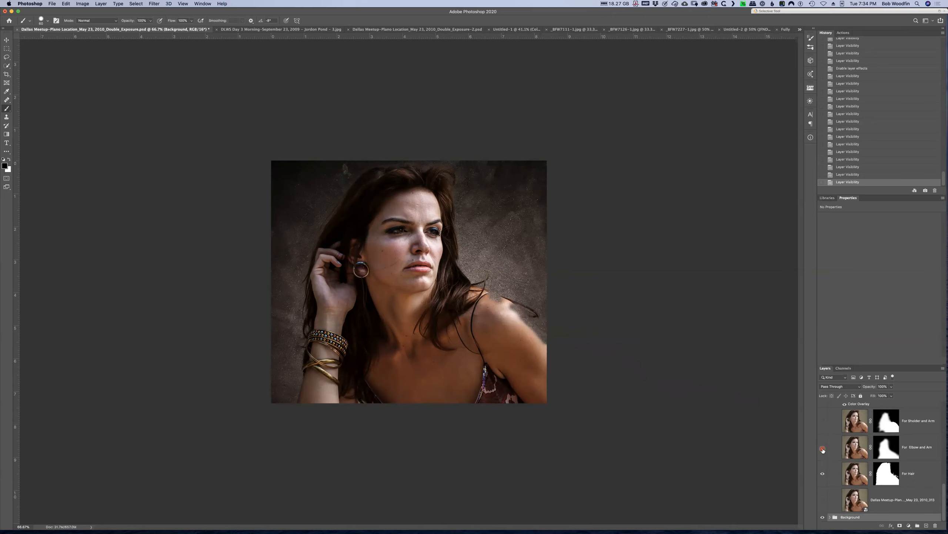
# Show the original unmasked portrait instead of the For Hair layer and disable the portrait group's Color Overlay effect
pyautogui.click(821, 473)
pyautogui.click(822, 499)
pyautogui.click(823, 474)
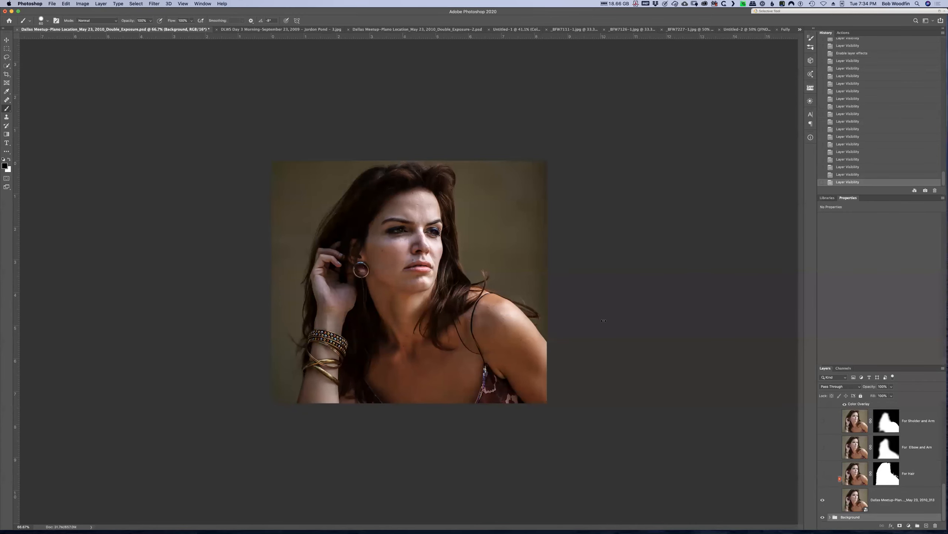
pyautogui.scroll(3, 874, 432)
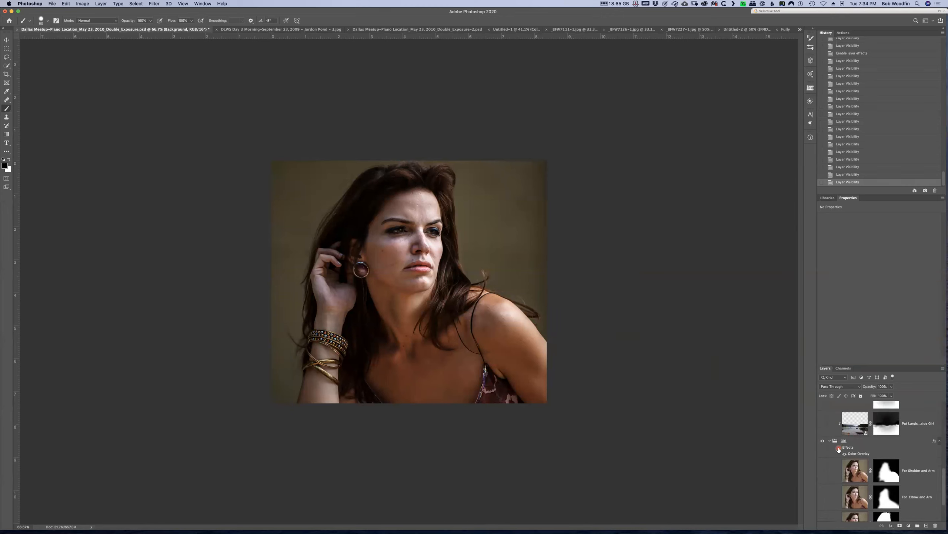
pyautogui.click(839, 447)
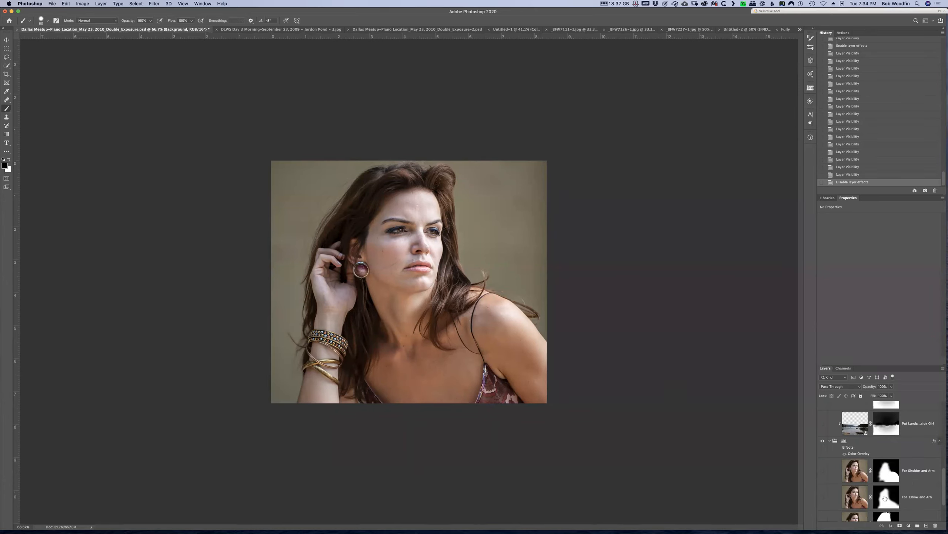
# Hide the original portrait layer and show the masked For Hair, For Elbow and Arm, and For Shoulder and Arm layers instead
pyautogui.scroll(-3, 890, 493)
pyautogui.click(824, 472)
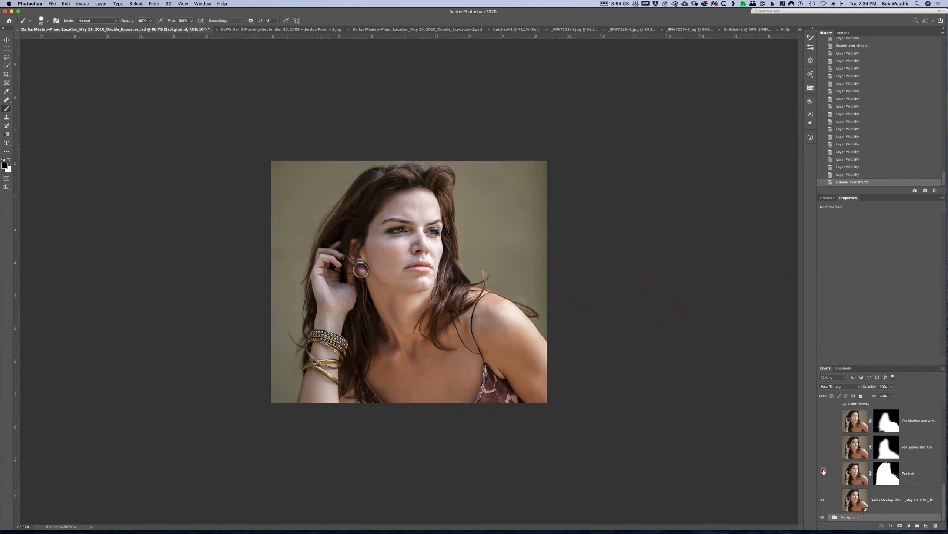
pyautogui.click(822, 499)
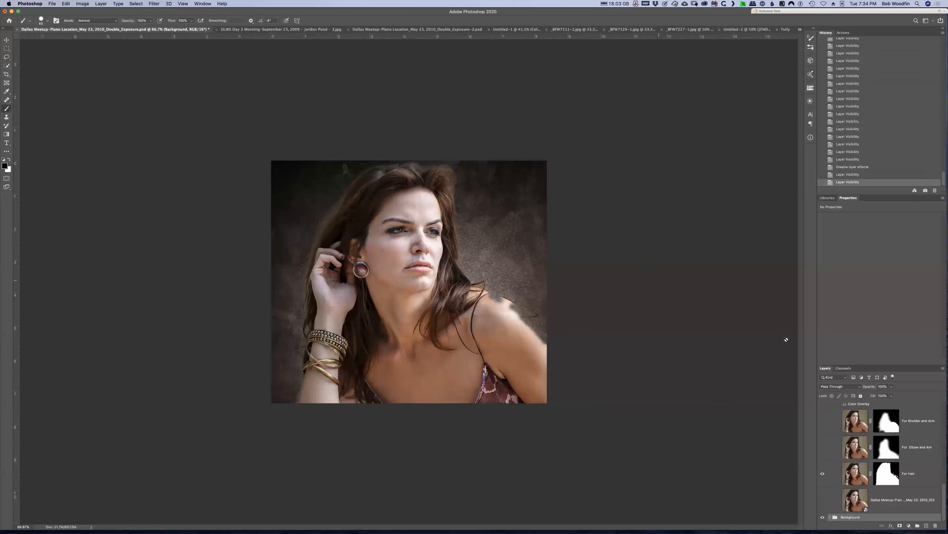
pyautogui.click(822, 447)
pyautogui.click(822, 421)
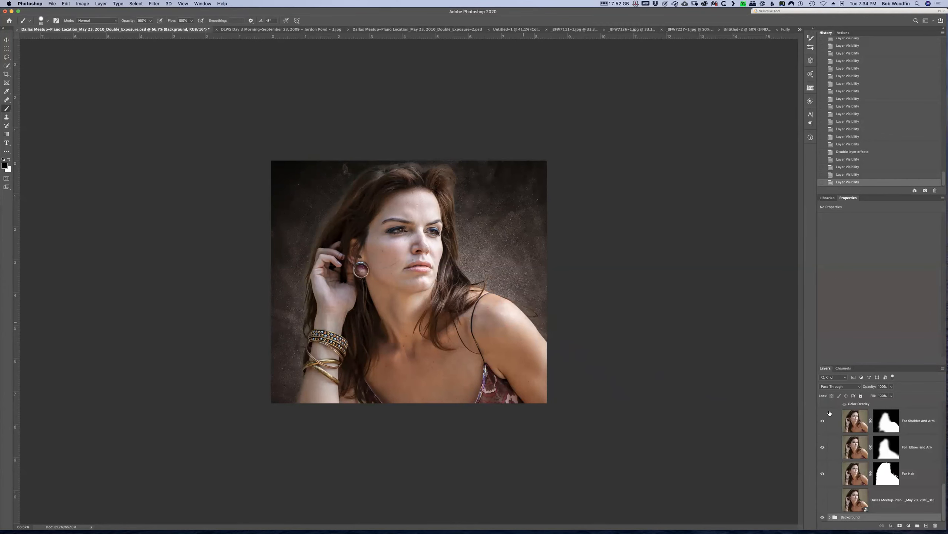
# Re-enable the Girl group's Color Overlay effect and show the Put Landscape Inside Girl layer clipped above it
pyautogui.scroll(3, 872, 428)
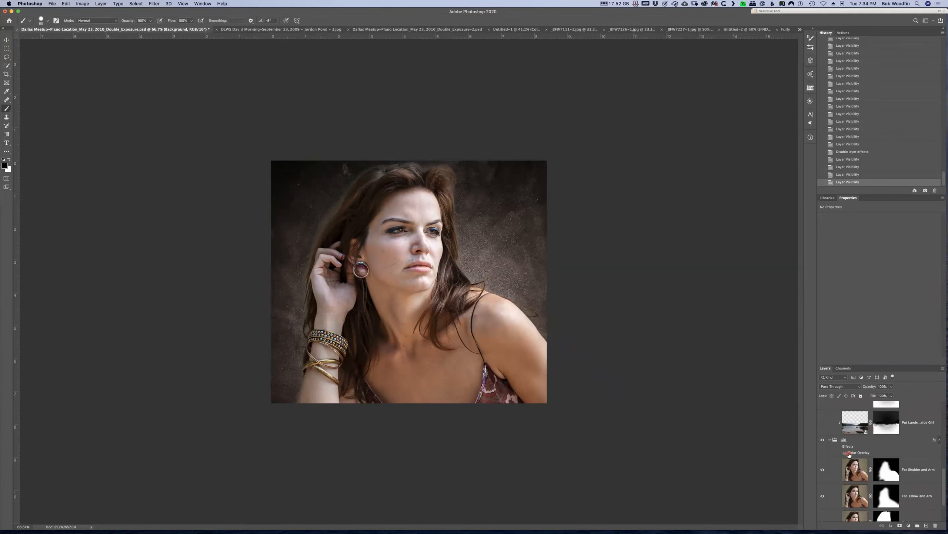
pyautogui.click(839, 446)
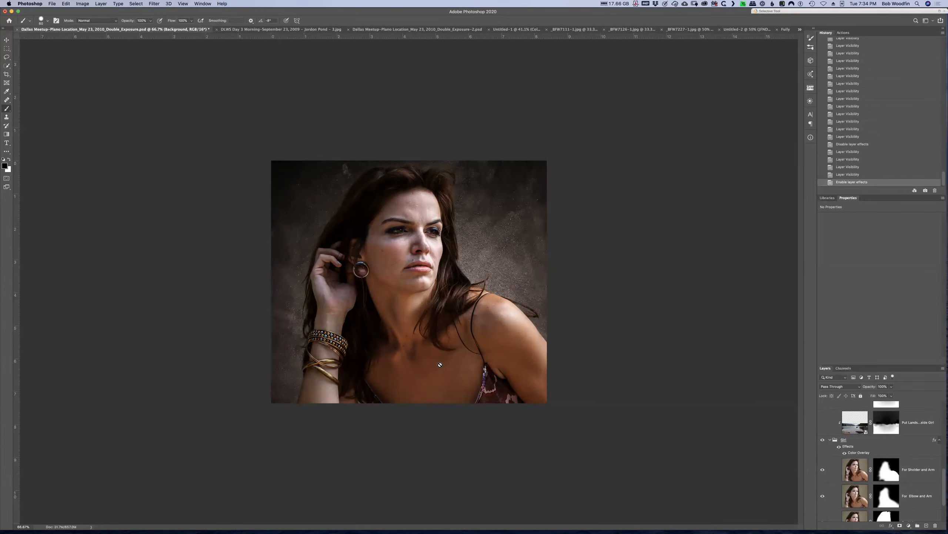
pyautogui.scroll(5, 900, 441)
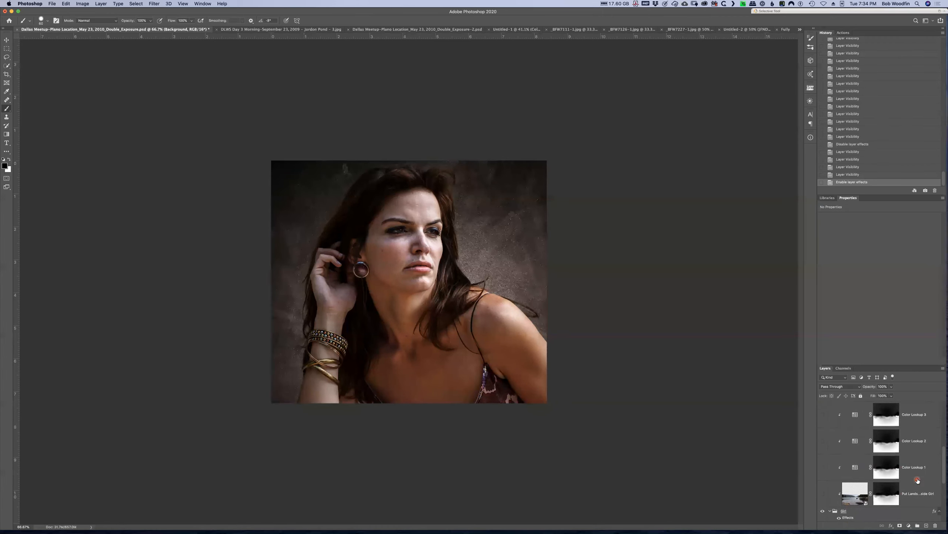
pyautogui.scroll(-3, 906, 491)
pyautogui.click(822, 443)
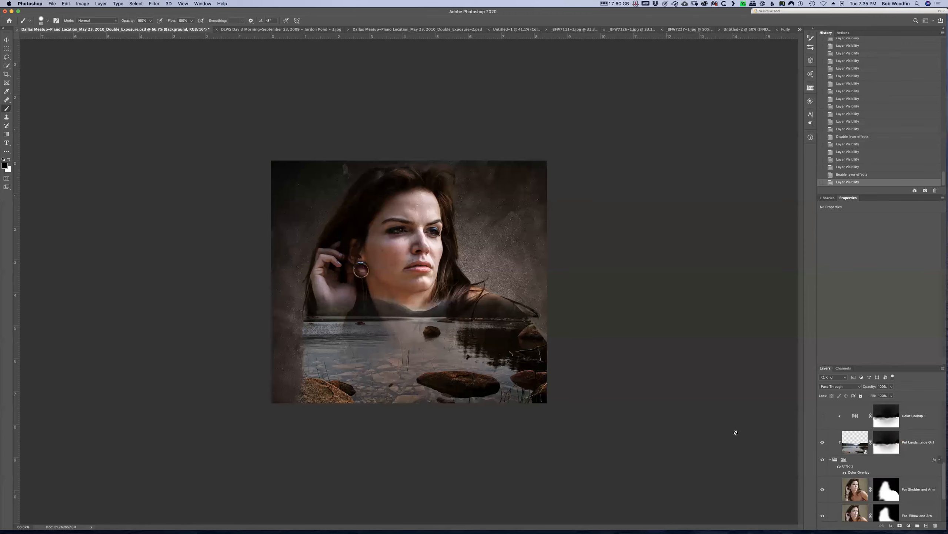
# Hide the Background group and toggle the Girl group off and on to examine how it limits the clipped landscape
pyautogui.click(823, 442)
pyautogui.click(823, 460)
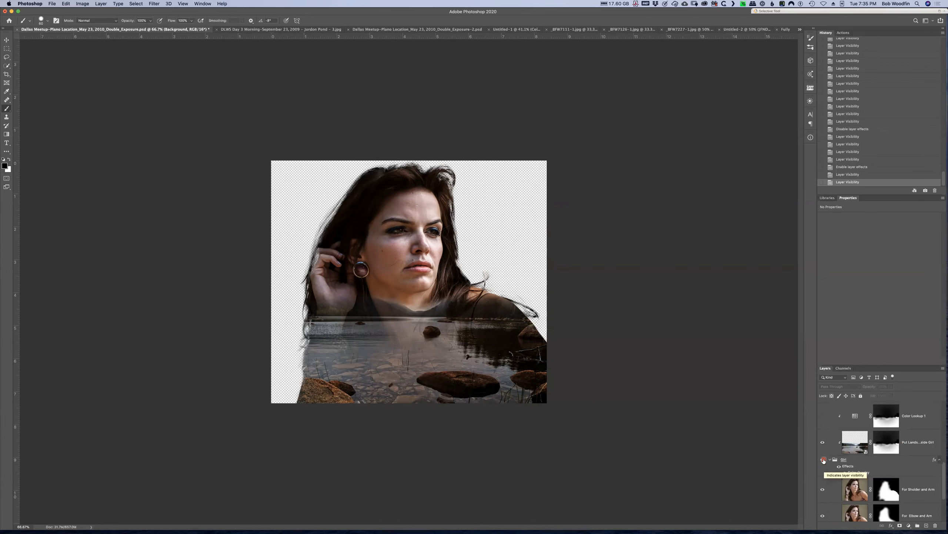
pyautogui.click(823, 444)
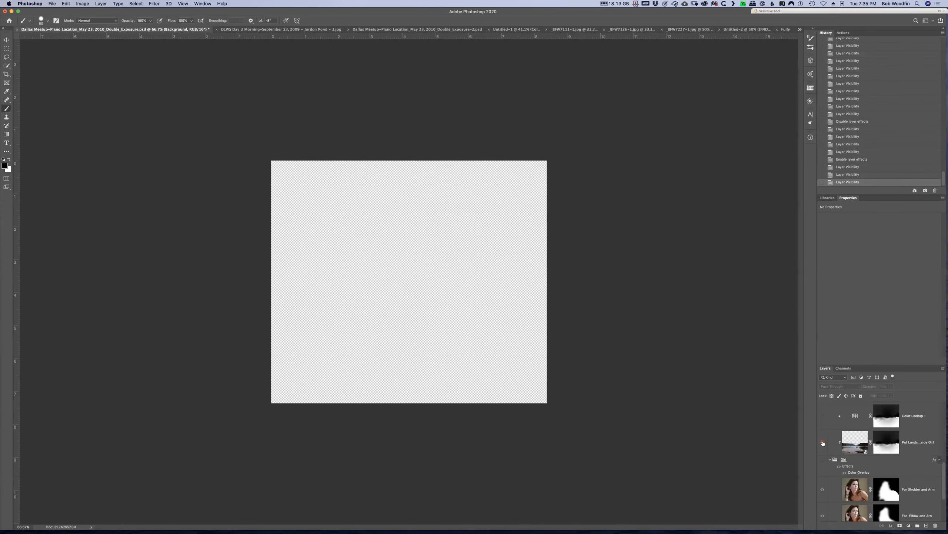
pyautogui.click(823, 443)
# Release the landscape layer's clipping mask and hide the Girl group to show the masked landscape alone
pyautogui.rightClick(915, 446)
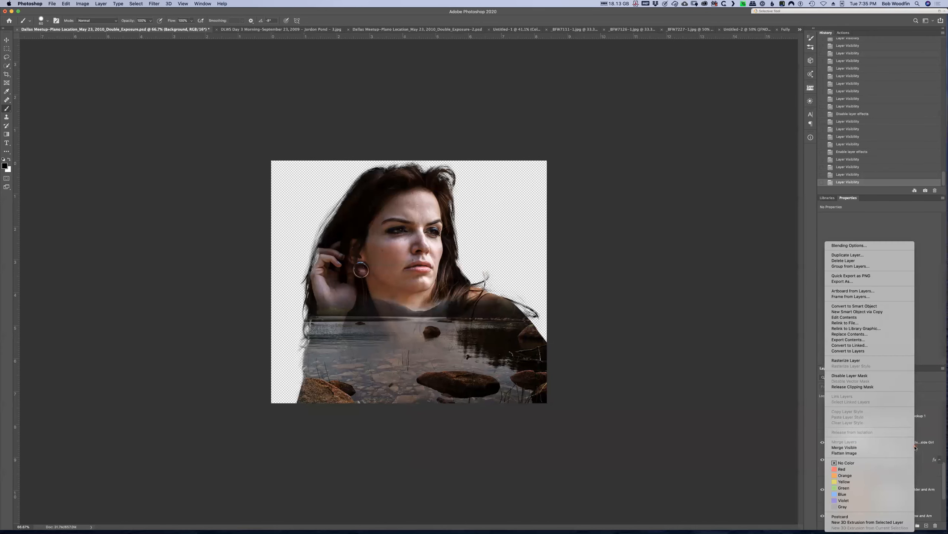
pyautogui.click(935, 412)
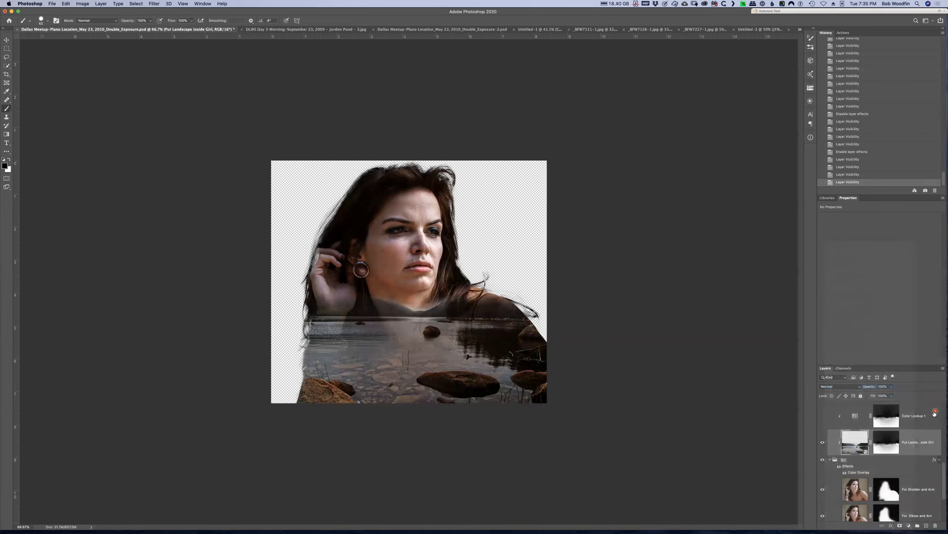
pyautogui.click(823, 459)
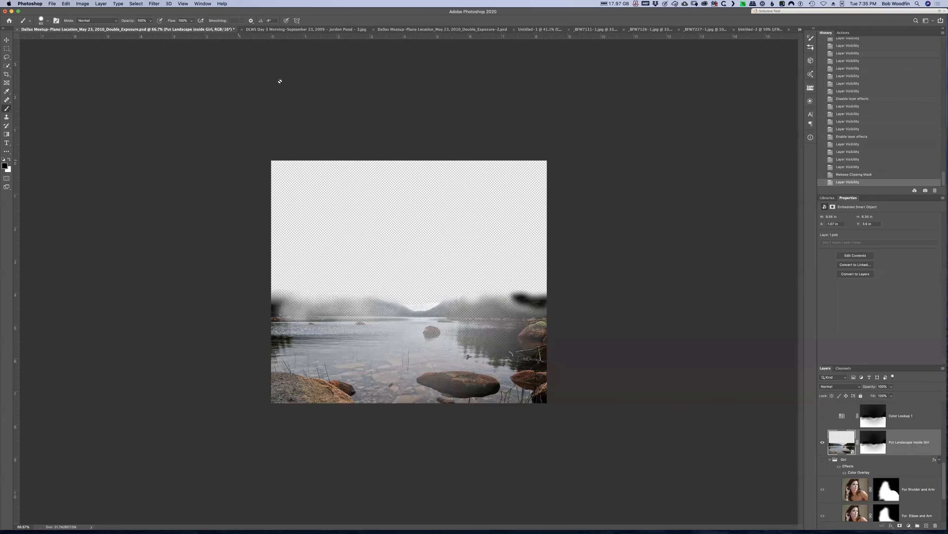
# View the original Jordan Pond photo in its own document, and return to the double-exposure composite
pyautogui.click(286, 30)
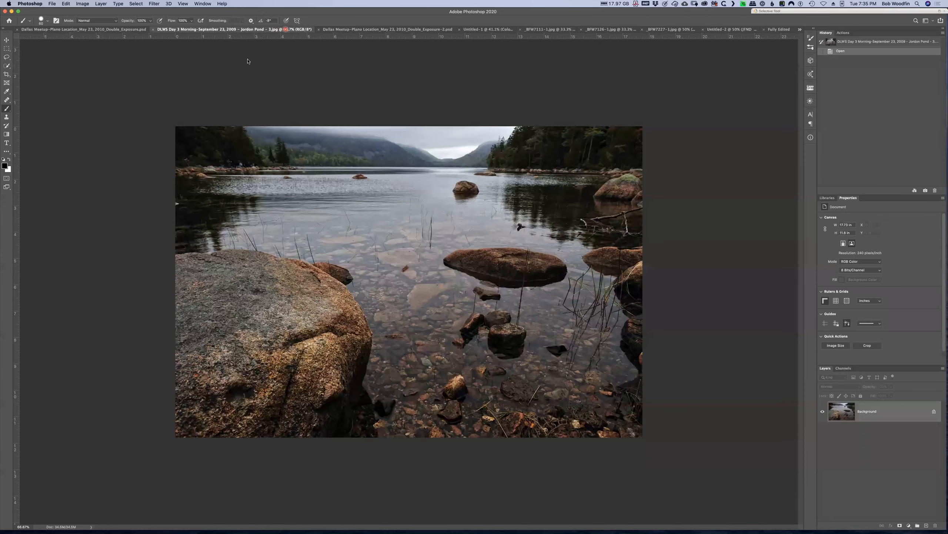
pyautogui.click(663, 222)
pyautogui.click(75, 29)
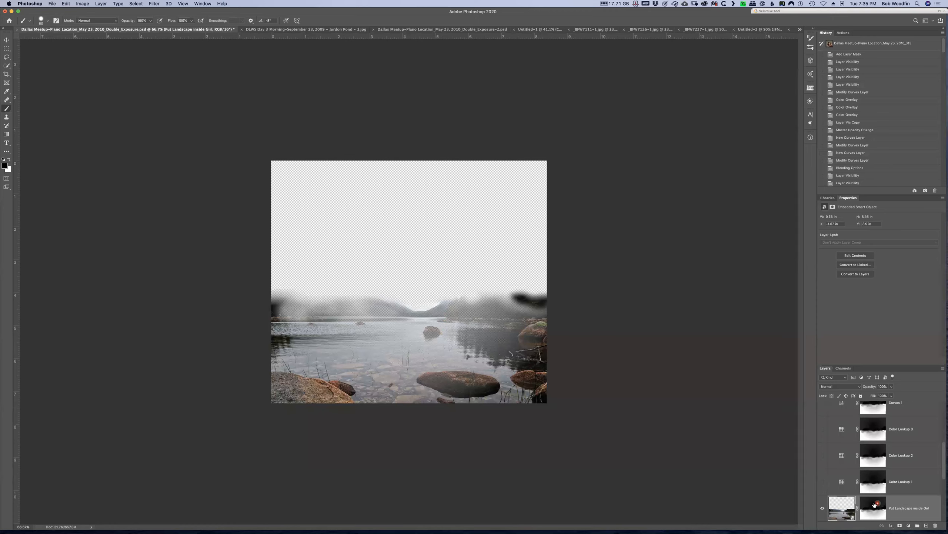
# Clip the landscape layer to the Girl group again, and show both the Girl group and the Background group
pyautogui.scroll(-3, 909, 486)
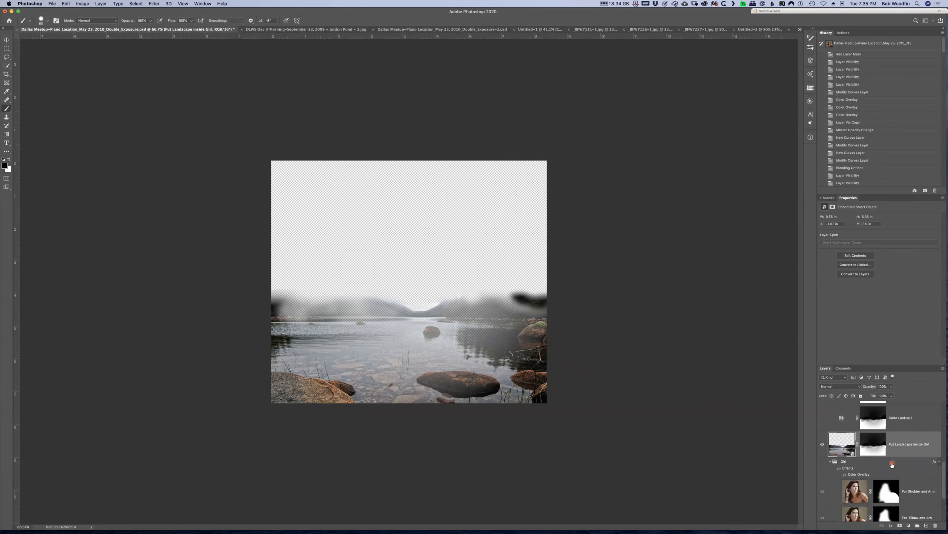
pyautogui.moveTo(898, 462); pyautogui.dragTo(905, 455)
pyautogui.keyDown('alt'); pyautogui.click(905, 456); pyautogui.keyUp('alt')
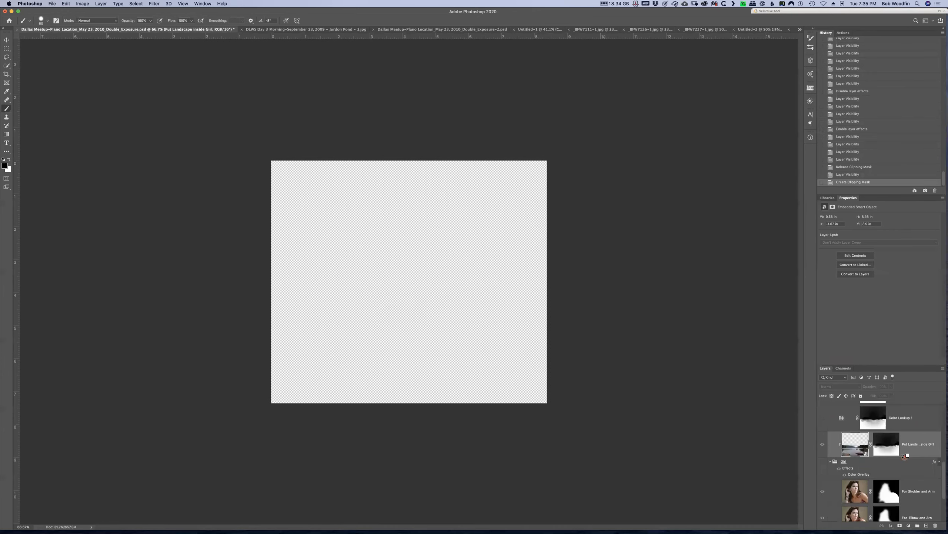
pyautogui.click(823, 462)
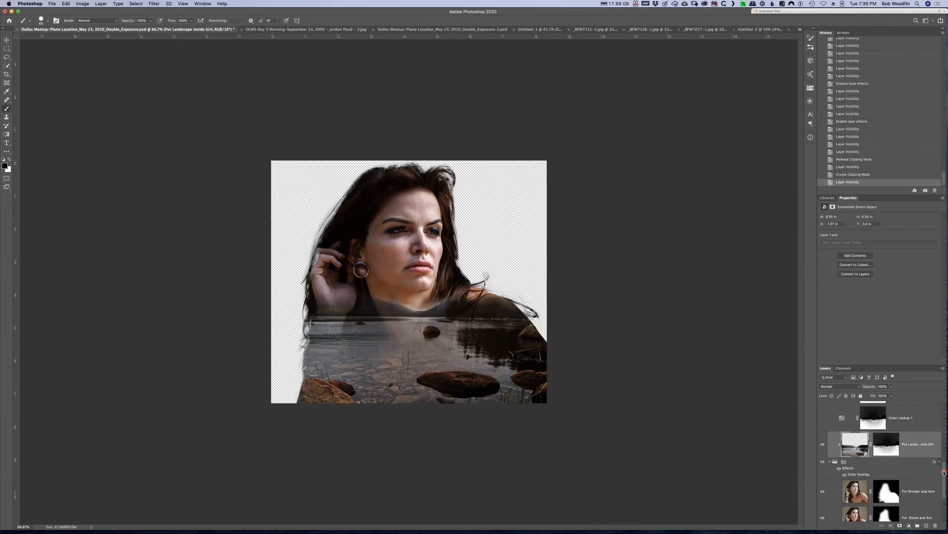
pyautogui.scroll(-5, 944, 473)
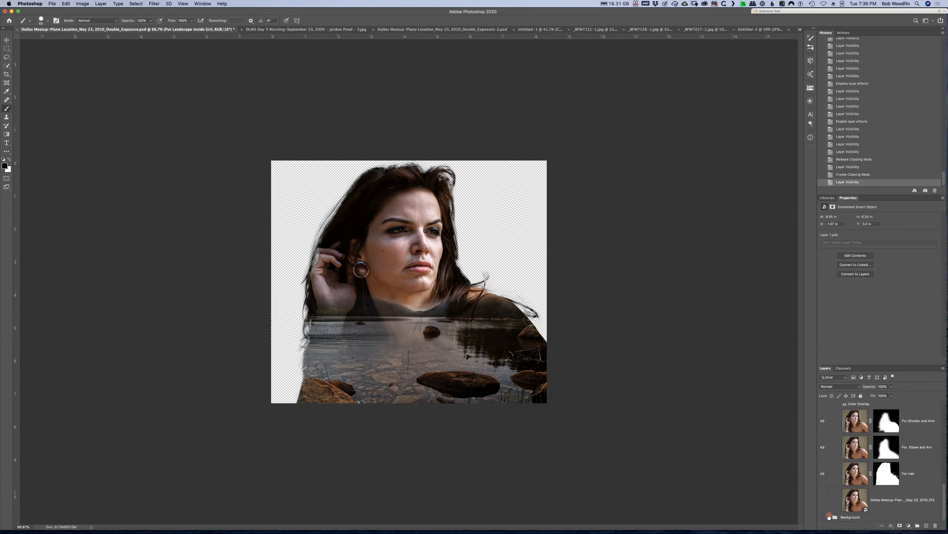
pyautogui.click(823, 517)
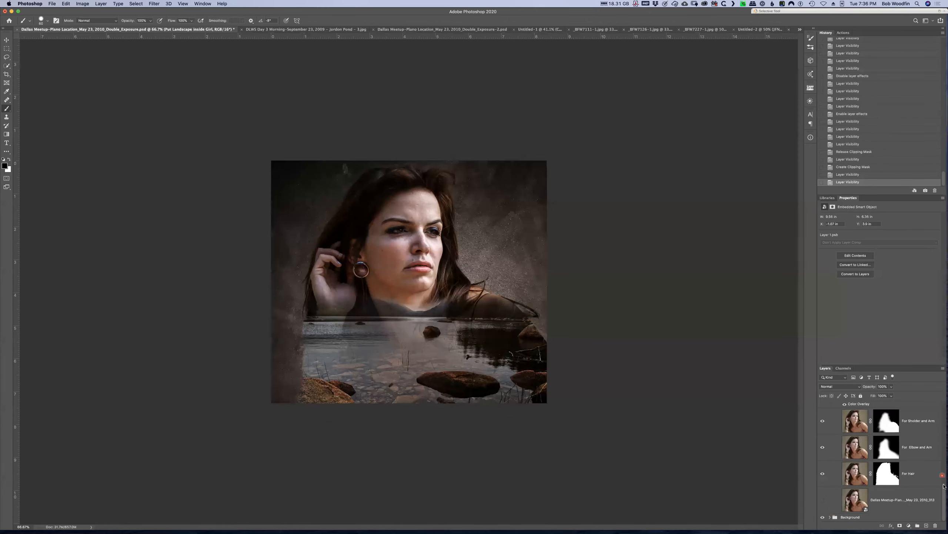
# Show the Color Lookup 1, Color Lookup 2 and Color Lookup 3 adjustment layers above the landscape
pyautogui.scroll(5, 945, 495)
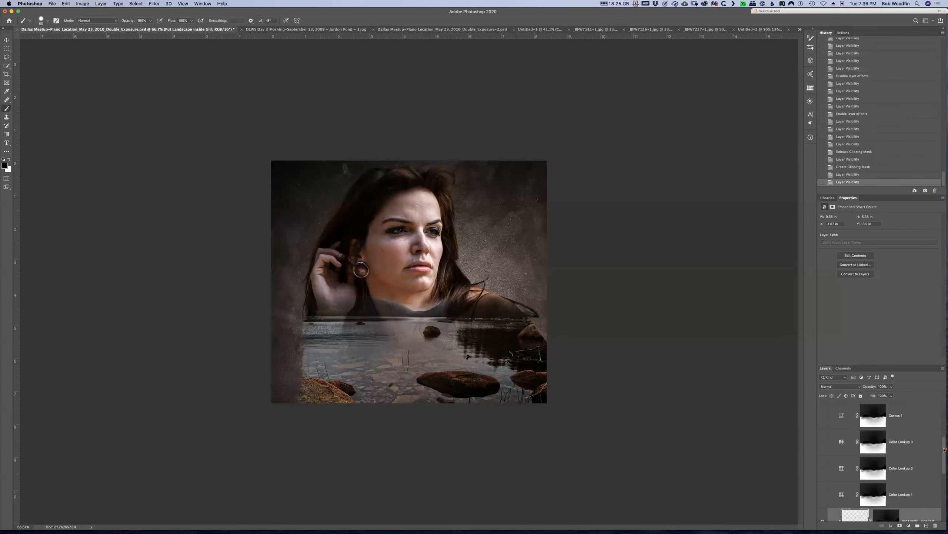
pyautogui.click(825, 494)
pyautogui.click(823, 467)
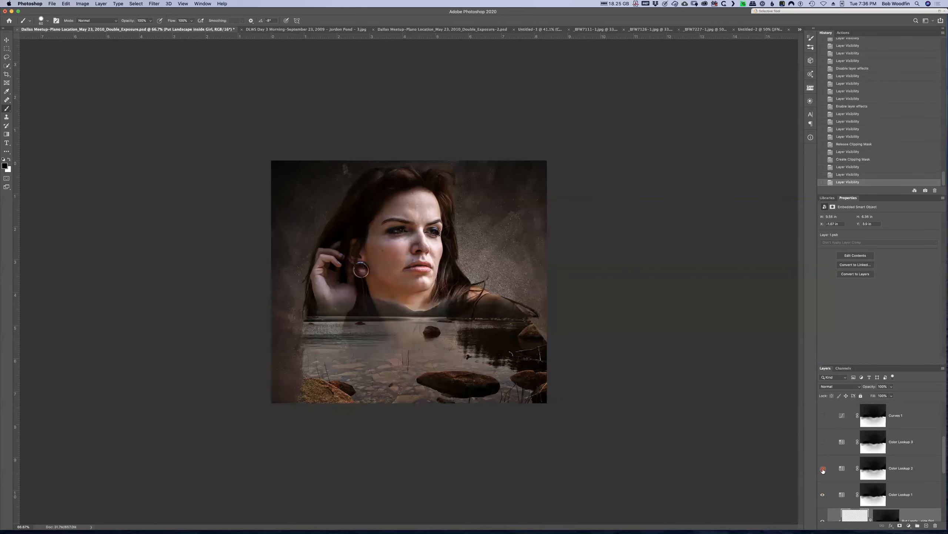
pyautogui.click(822, 442)
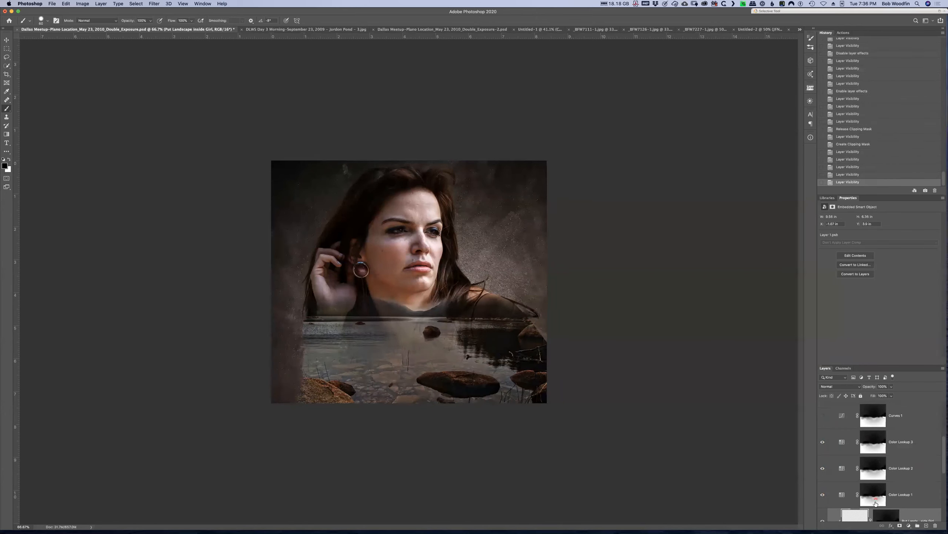
# Show the Curves 1, Curves 4, Curves 2 and Curves 3 adjustment layers and the THE GREAT OUTDOORS text layer
pyautogui.scroll(-1, 878, 483)
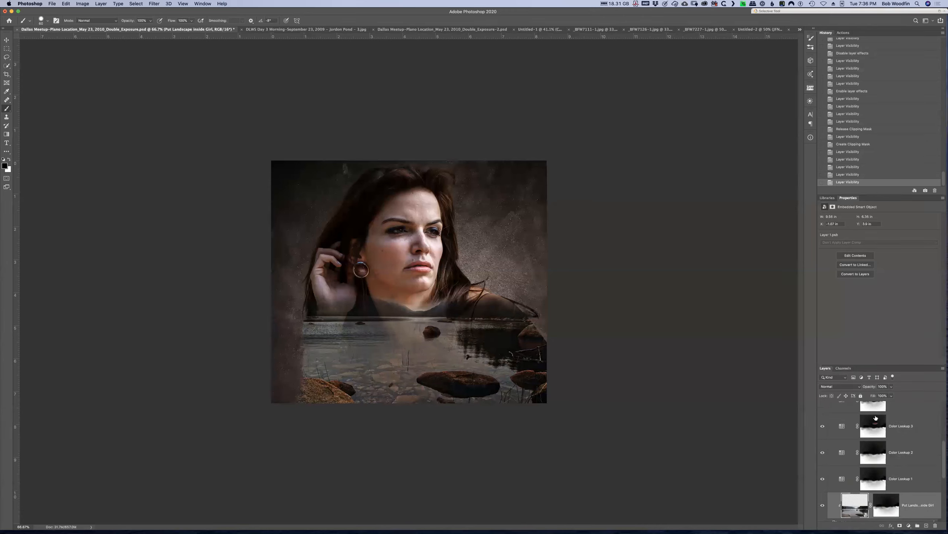
pyautogui.moveTo(945, 463); pyautogui.dragTo(942, 439)
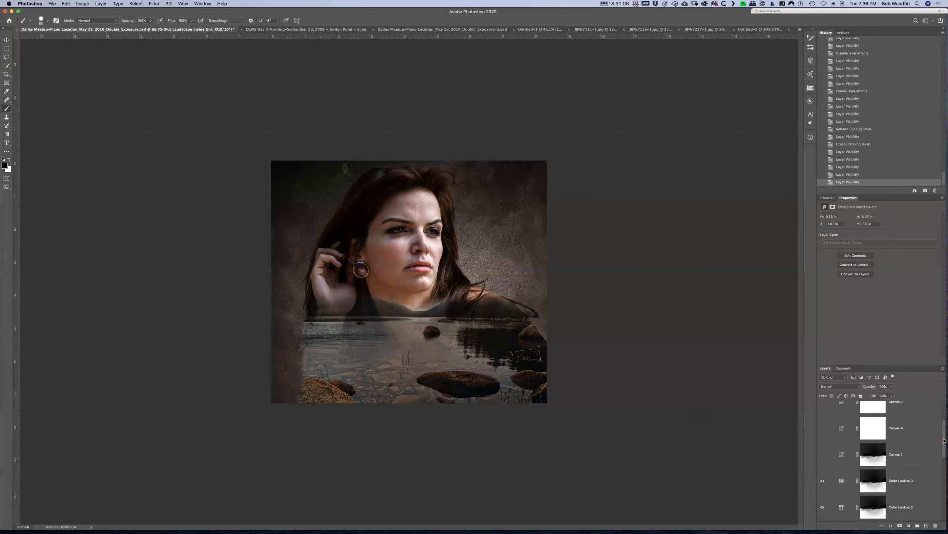
pyautogui.click(823, 494)
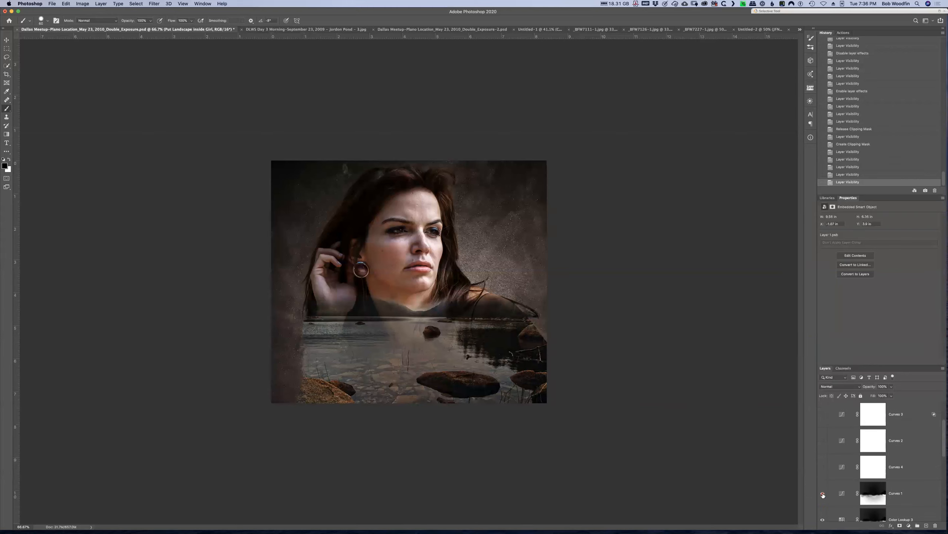
pyautogui.click(822, 467)
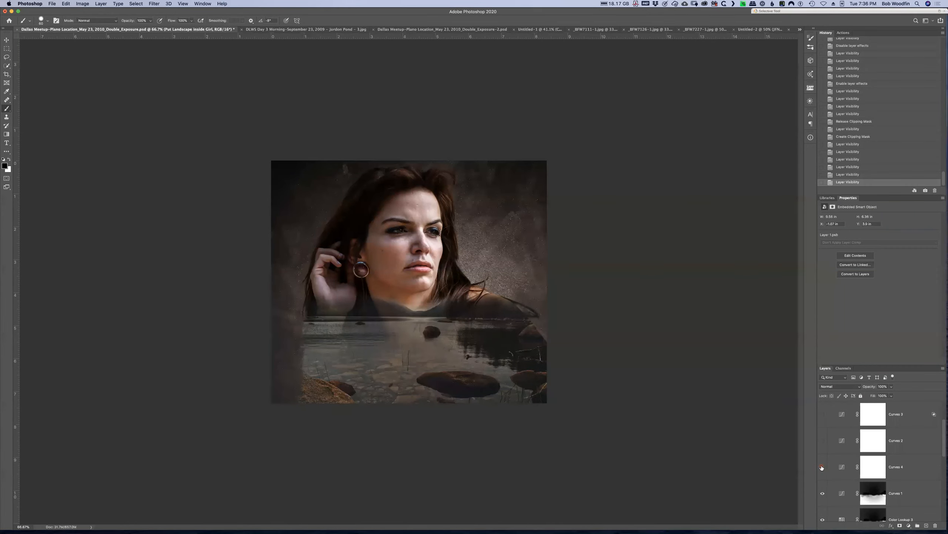
pyautogui.click(823, 440)
pyautogui.click(824, 413)
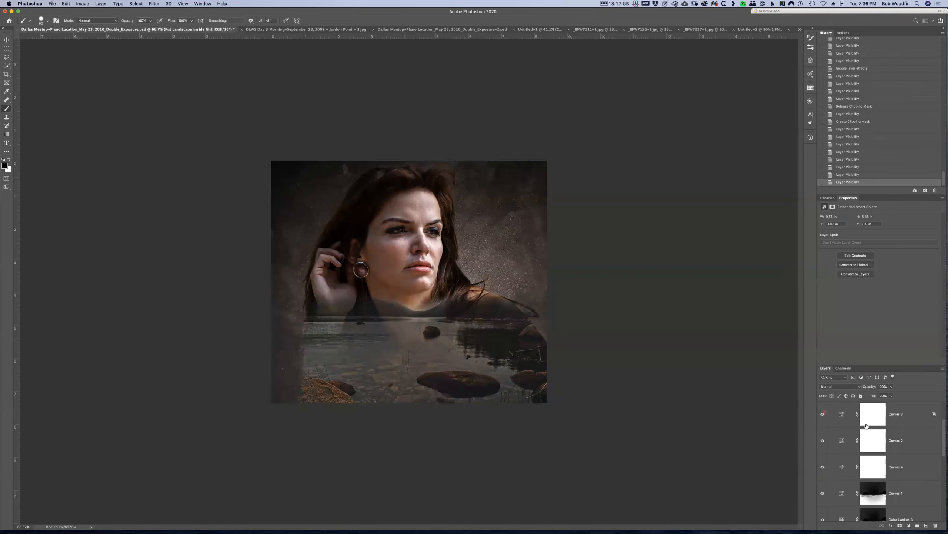
pyautogui.moveTo(944, 427); pyautogui.dragTo(943, 407)
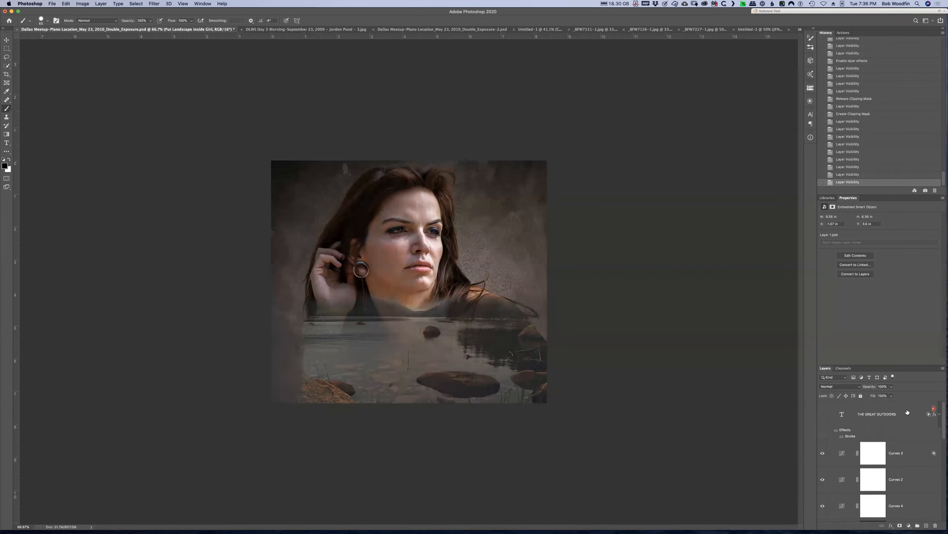
pyautogui.click(823, 417)
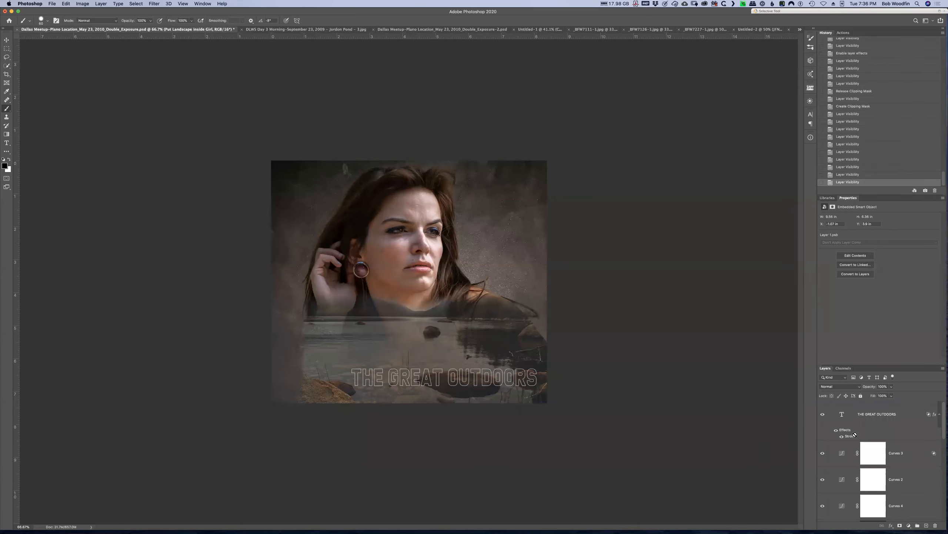
# Try repositioning the THE GREAT OUTDOORS text over the water, undoing each move
pyautogui.press('v')
pyautogui.click(424, 392)
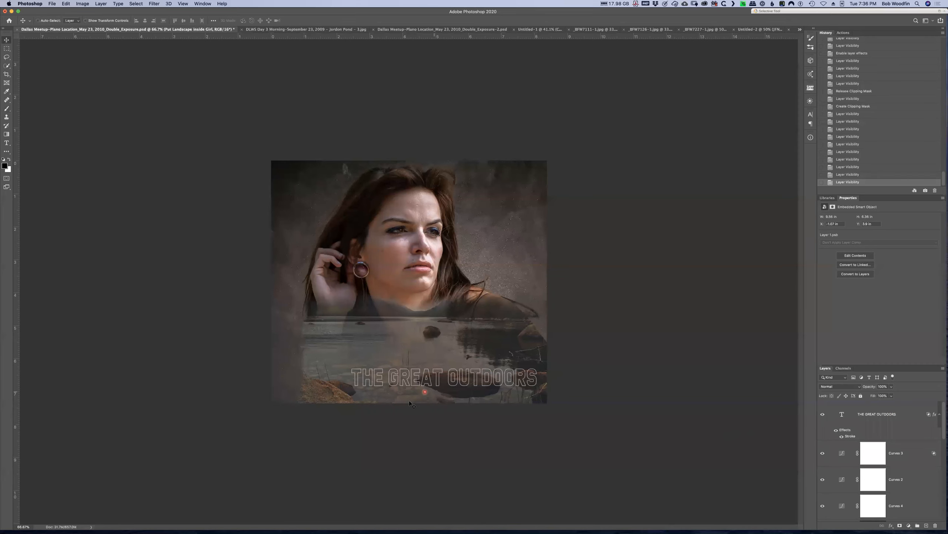
pyautogui.moveTo(418, 381); pyautogui.dragTo(406, 382)
pyautogui.press('super+z')
pyautogui.scroll(5, 934, 447)
pyautogui.click(904, 420)
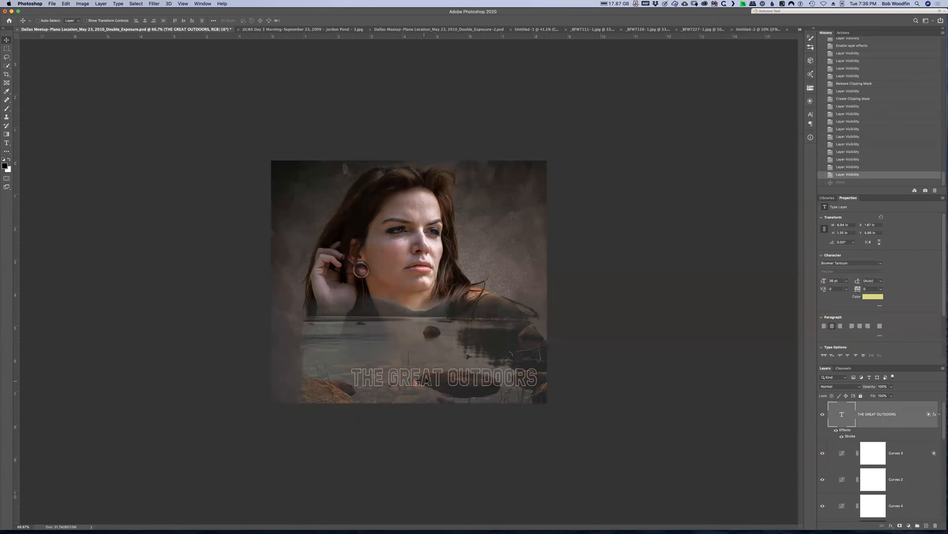
pyautogui.moveTo(427, 380); pyautogui.dragTo(483, 381)
pyautogui.press('super+z')
# Examine the blending options of the THE GREAT OUTDOORS text layer and close them without changes
pyautogui.click(925, 415)
pyautogui.doubleClick(924, 415)
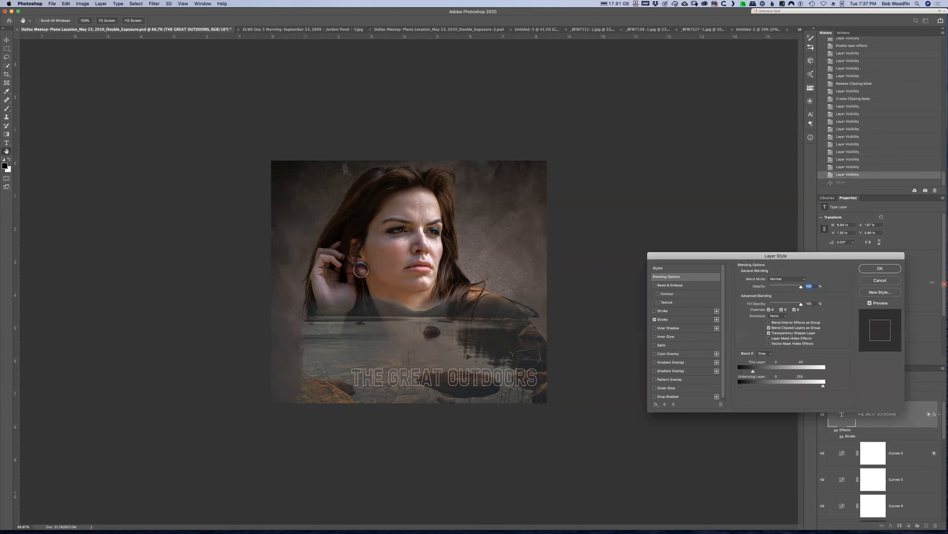
pyautogui.click(881, 281)
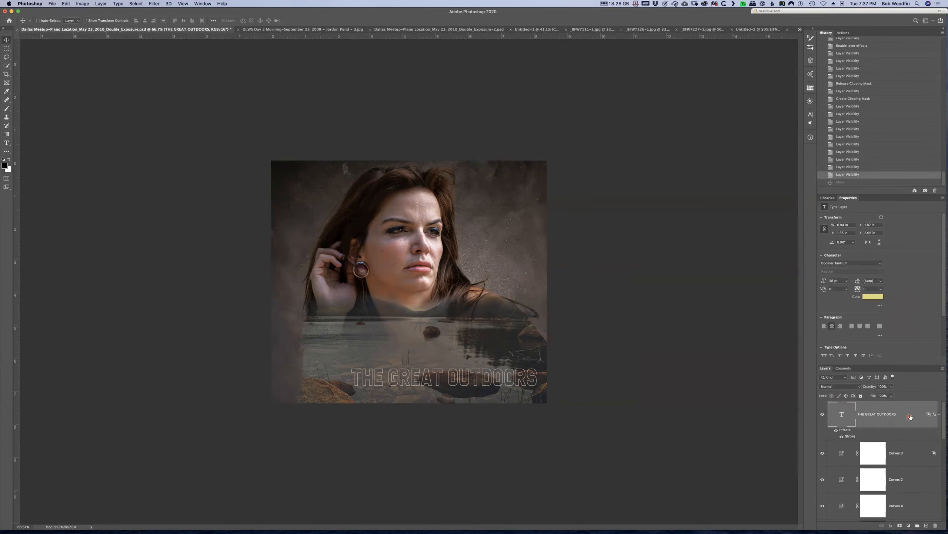
# Try the THE GREAT OUTDOORS text without its layer effects and with the Blend If This Layer white value at 255, restoring both
pyautogui.click(837, 430)
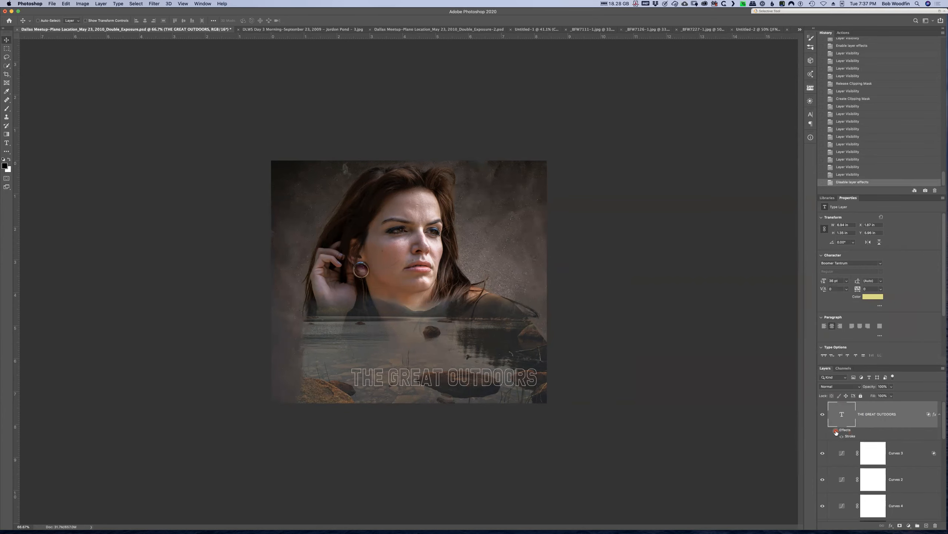
pyautogui.click(836, 431)
pyautogui.doubleClick(930, 415)
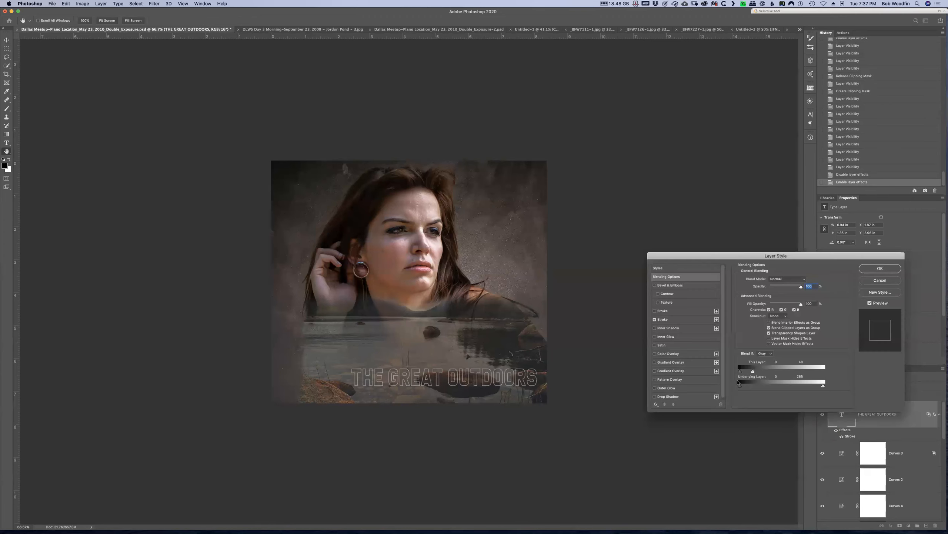
pyautogui.moveTo(753, 372); pyautogui.dragTo(836, 369)
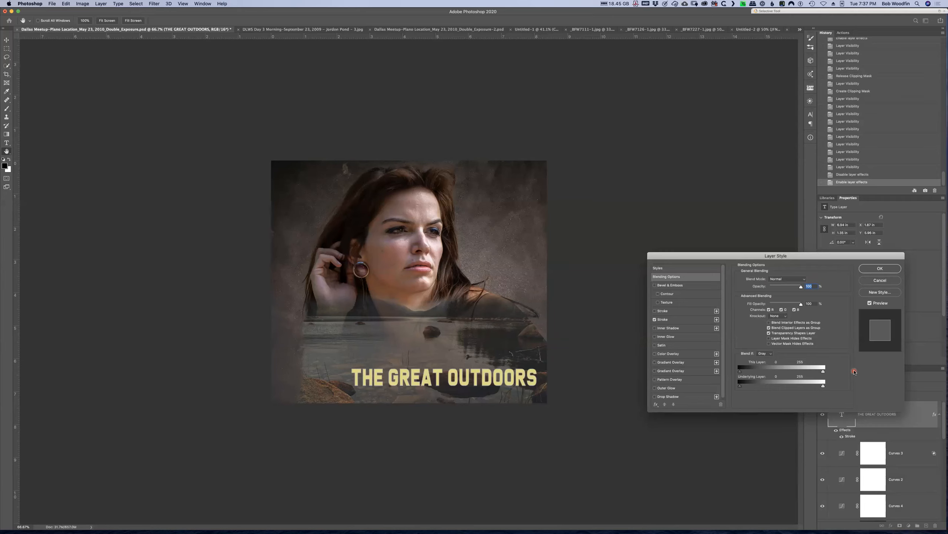
pyautogui.press('super+z')
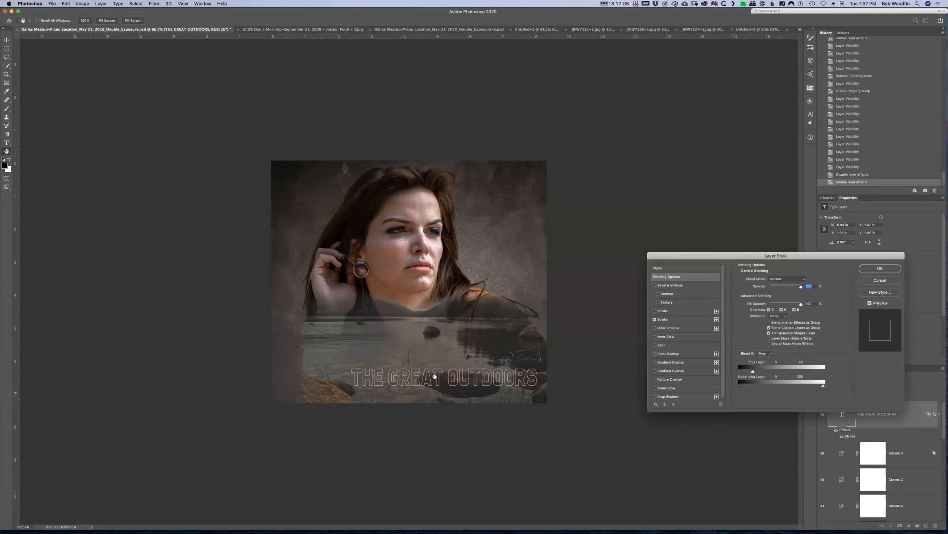
pyautogui.click(880, 269)
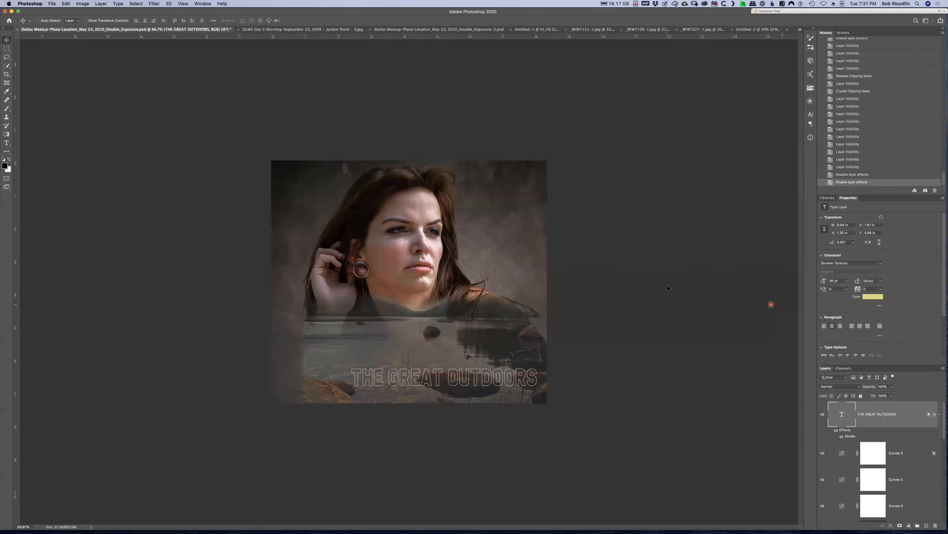
# Review the Color Lookup and Curves adjustment layers stacked above the clipped landscape layer
pyautogui.click(472, 376)
pyautogui.click(480, 382)
pyautogui.click(493, 393)
pyautogui.click(642, 269)
pyautogui.scroll(-10, 926, 456)
pyautogui.scroll(-2, 926, 457)
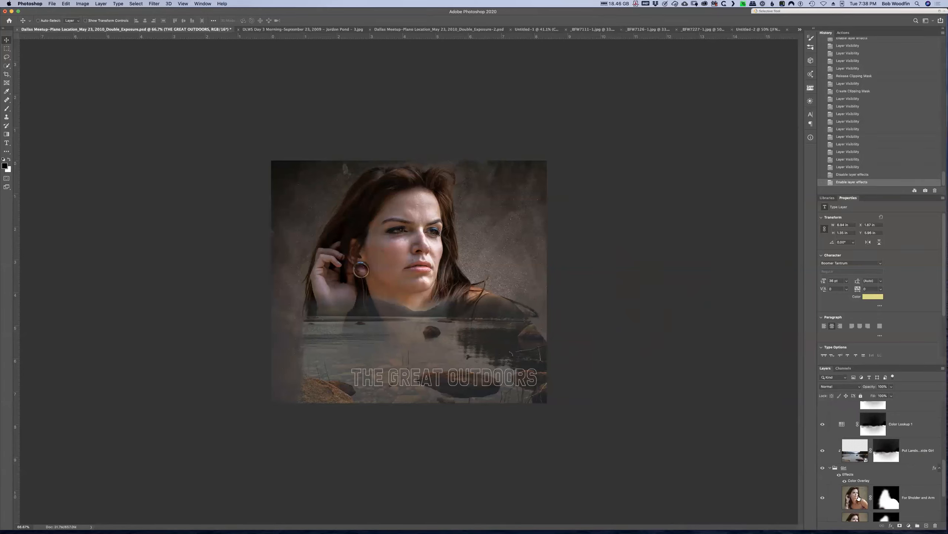
pyautogui.scroll(2, 909, 446)
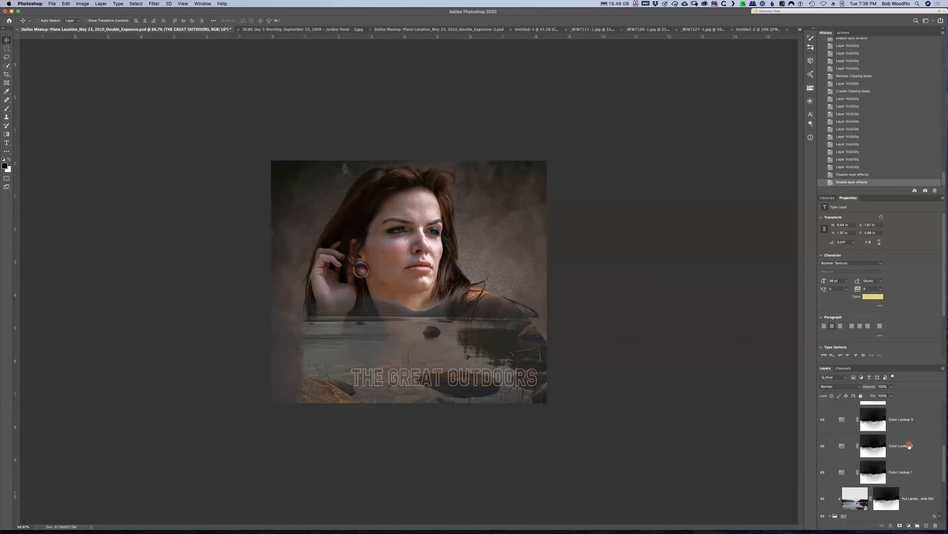
pyautogui.scroll(1, 910, 446)
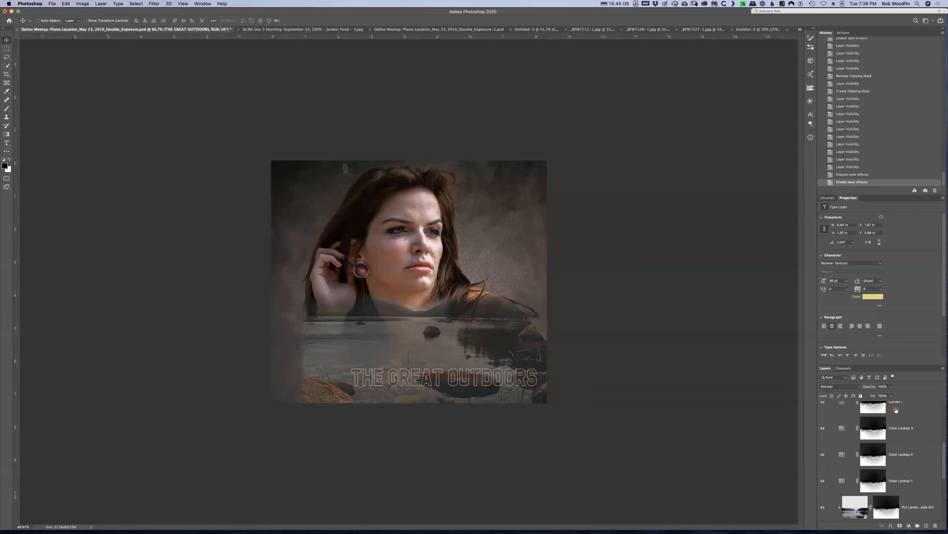
pyautogui.scroll(2, 912, 482)
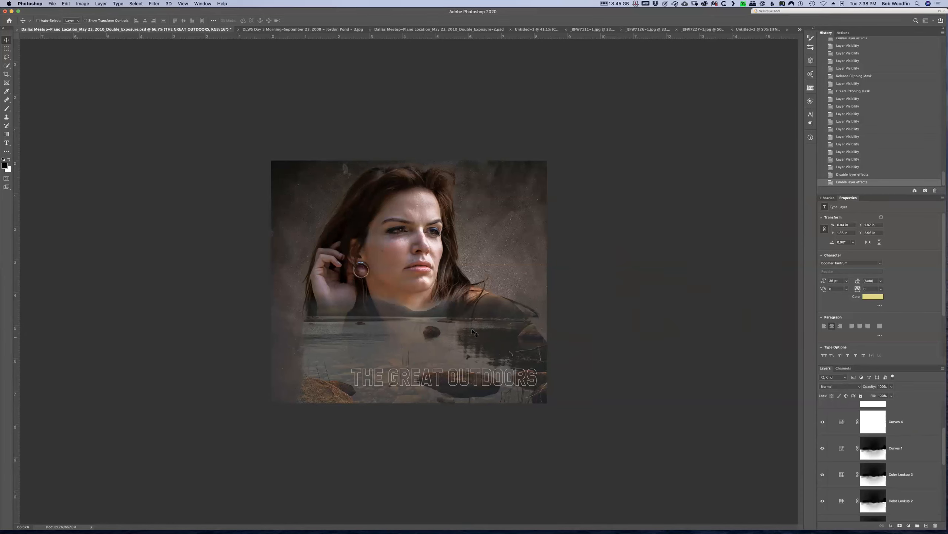
pyautogui.click(654, 252)
# Show the layer stack of the Double_Exposure-2.psd document, from the READY FOR SUMMER text to the Color Fill Background
pyautogui.click(391, 30)
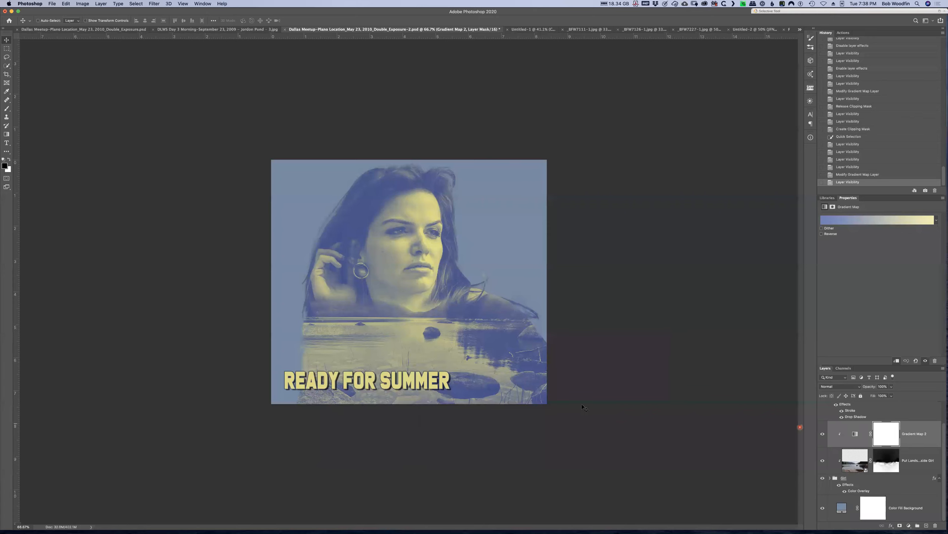
pyautogui.click(915, 465)
pyautogui.scroll(3, 915, 466)
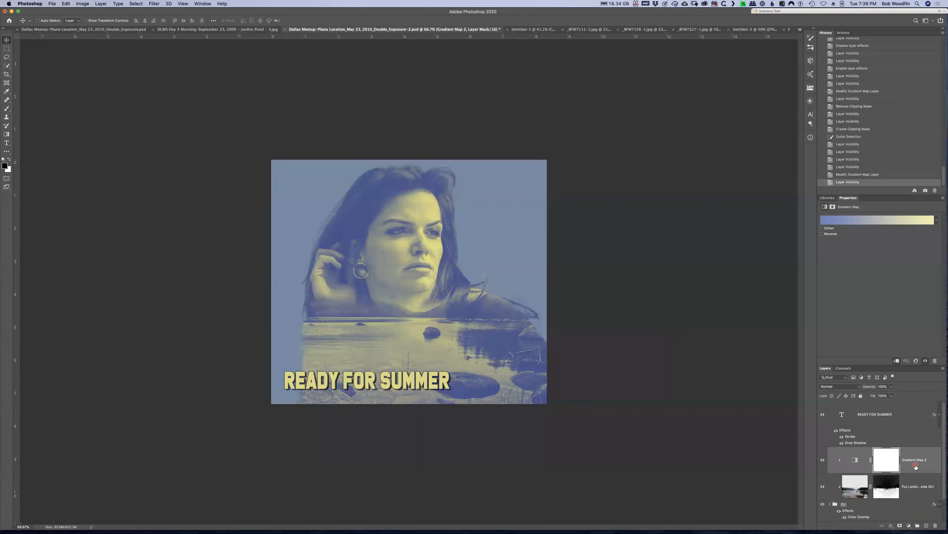
pyautogui.scroll(-3, 916, 466)
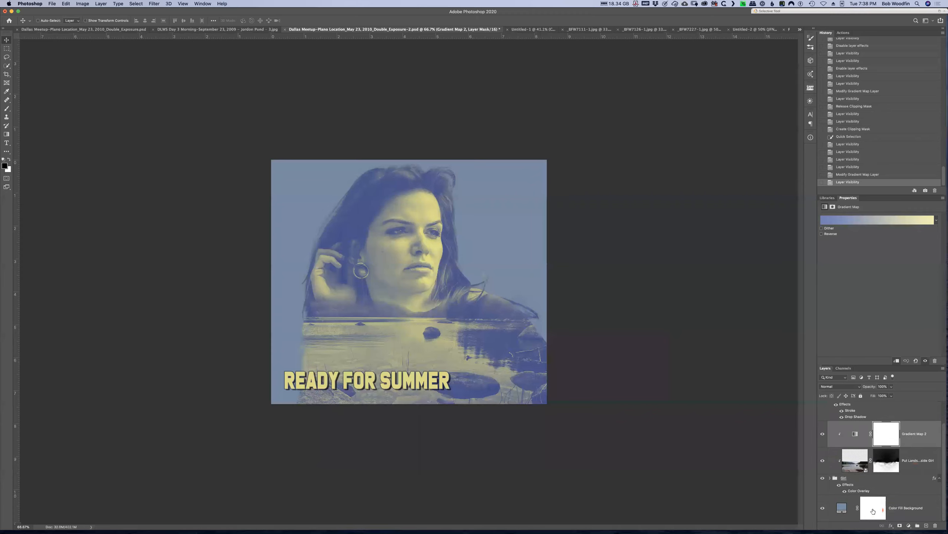
pyautogui.scroll(3, 898, 453)
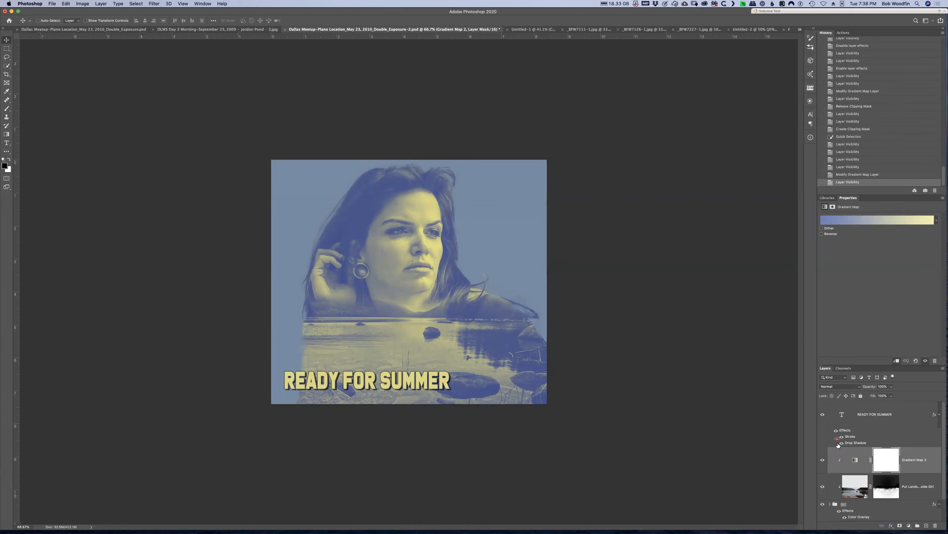
# Examine the gradient of the Gradient Map 2 layer in the Gradient Editor and close the editor
pyautogui.click(880, 220)
pyautogui.click(879, 222)
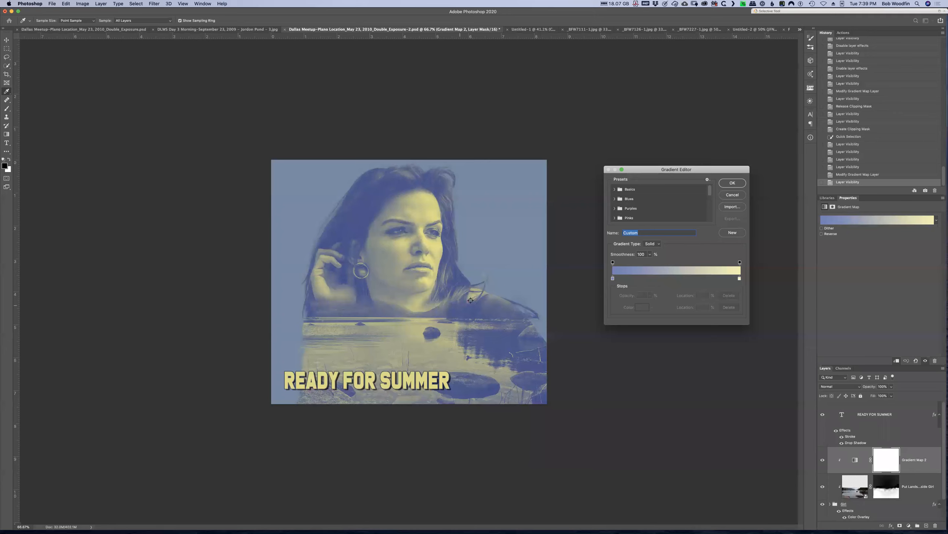
pyautogui.click(421, 216)
pyautogui.click(365, 216)
pyautogui.click(730, 194)
pyautogui.click(730, 195)
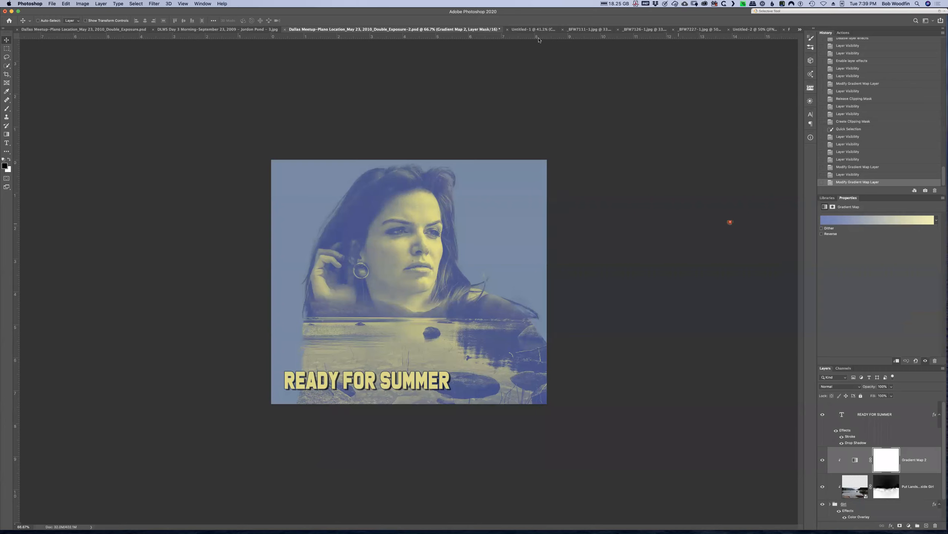
# In Double_Exposure.psd, place a brown grunge background from the Textures library above the title text and enlarge it to cover the canvas
pyautogui.click(72, 30)
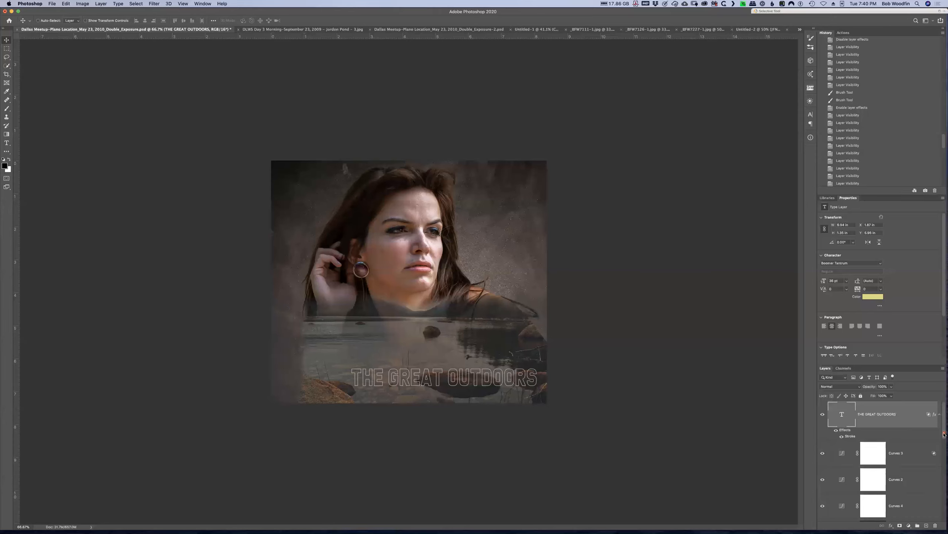
pyautogui.click(908, 409)
pyautogui.click(827, 198)
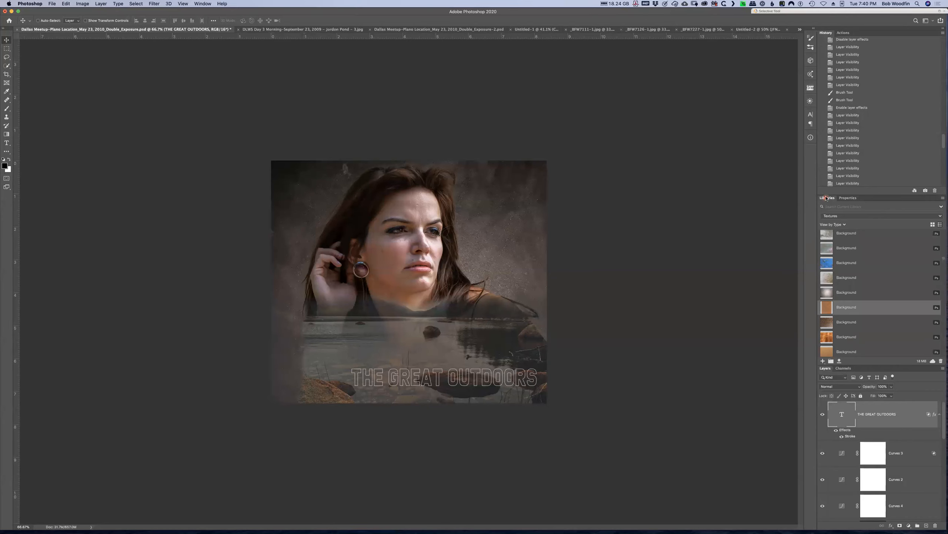
pyautogui.click(882, 248)
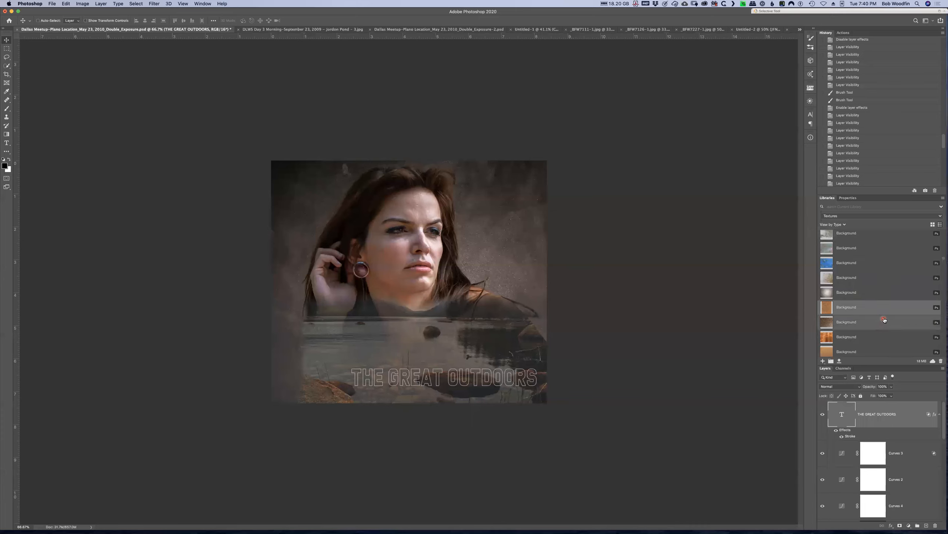
pyautogui.scroll(-5, 888, 306)
pyautogui.scroll(2, 888, 306)
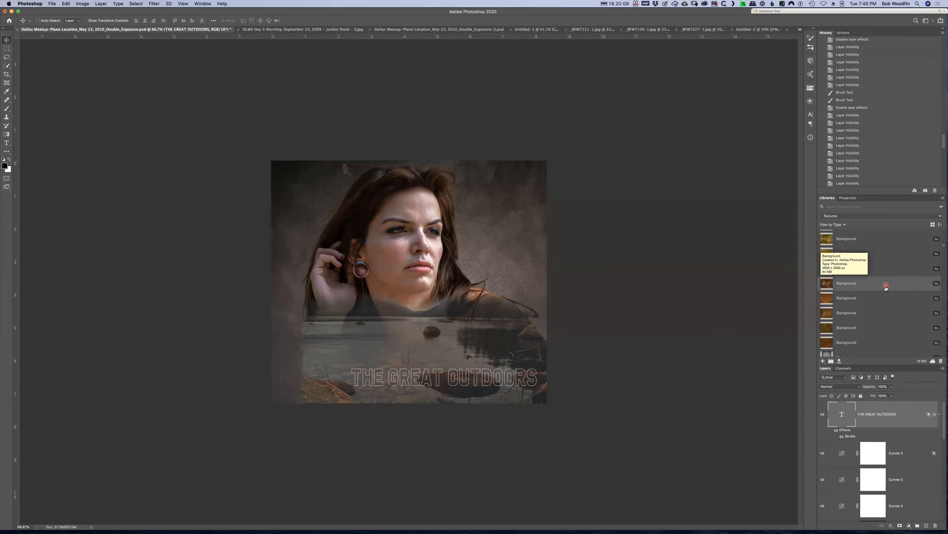
pyautogui.moveTo(859, 300); pyautogui.dragTo(440, 279)
pyautogui.moveTo(503, 291); pyautogui.dragTo(474, 290)
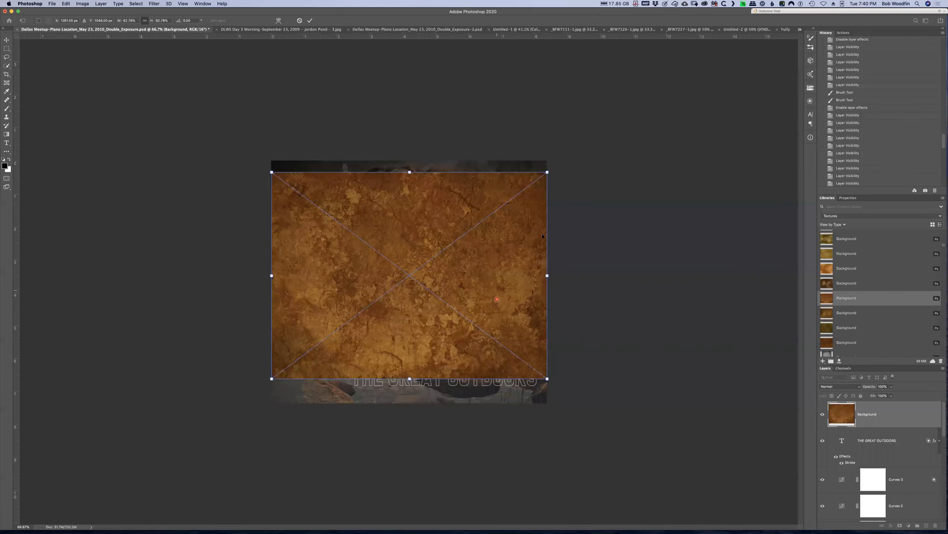
pyautogui.moveTo(545, 171); pyautogui.dragTo(605, 153)
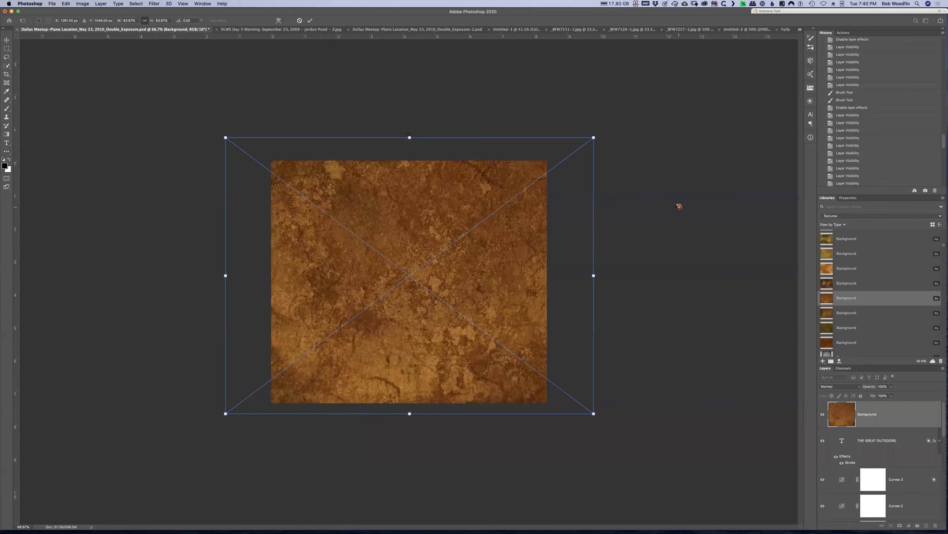
pyautogui.press('Return')
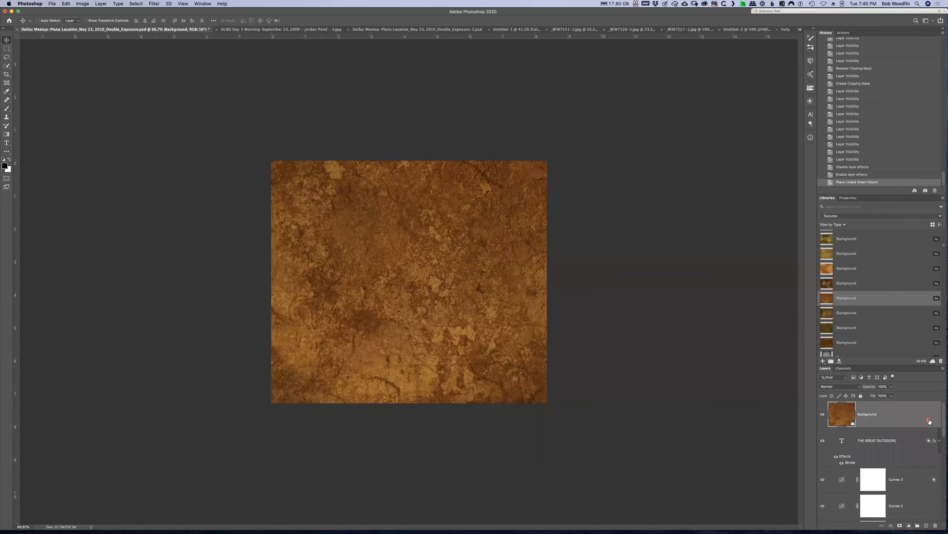
# Clip the brown texture to the THE GREAT OUTDOORS text and try a Blend If This Layer white value of 255 on the text
pyautogui.rightClick(904, 415)
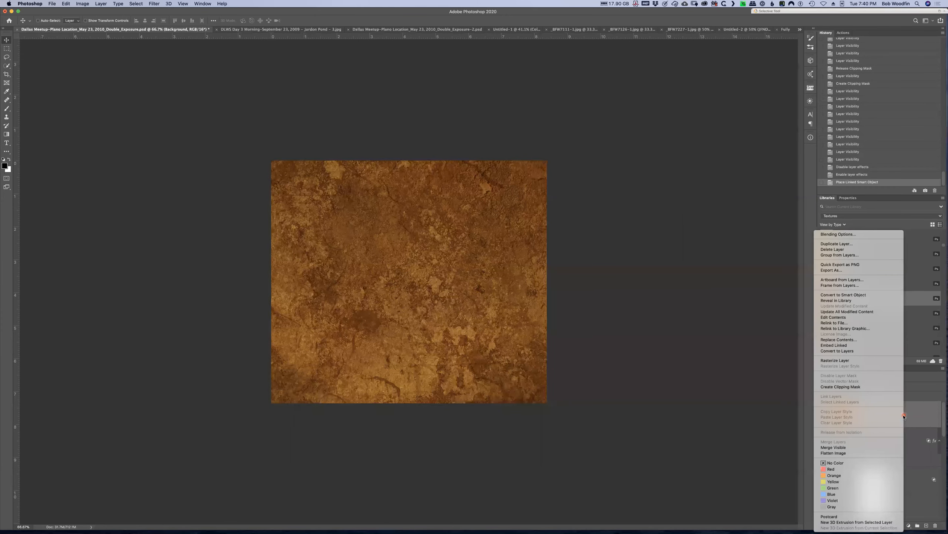
pyautogui.click(875, 387)
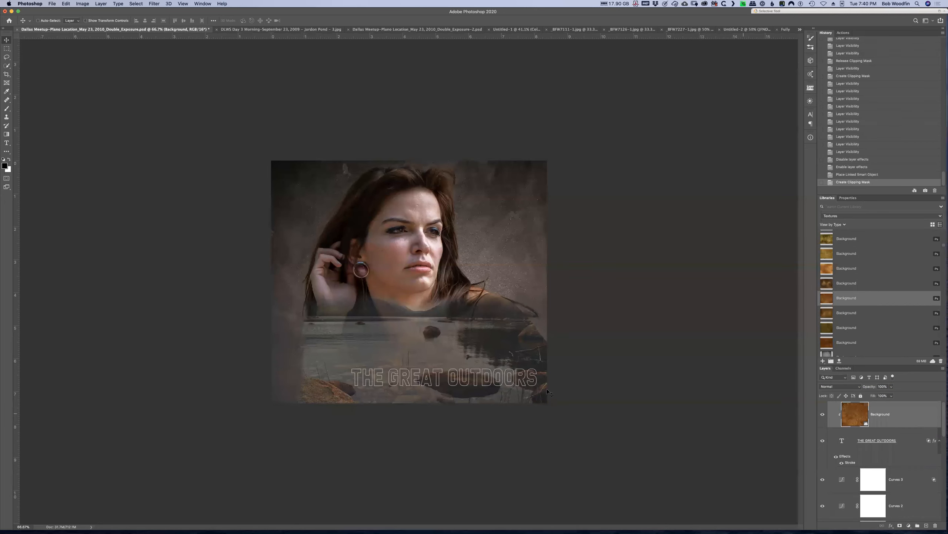
pyautogui.doubleClick(909, 444)
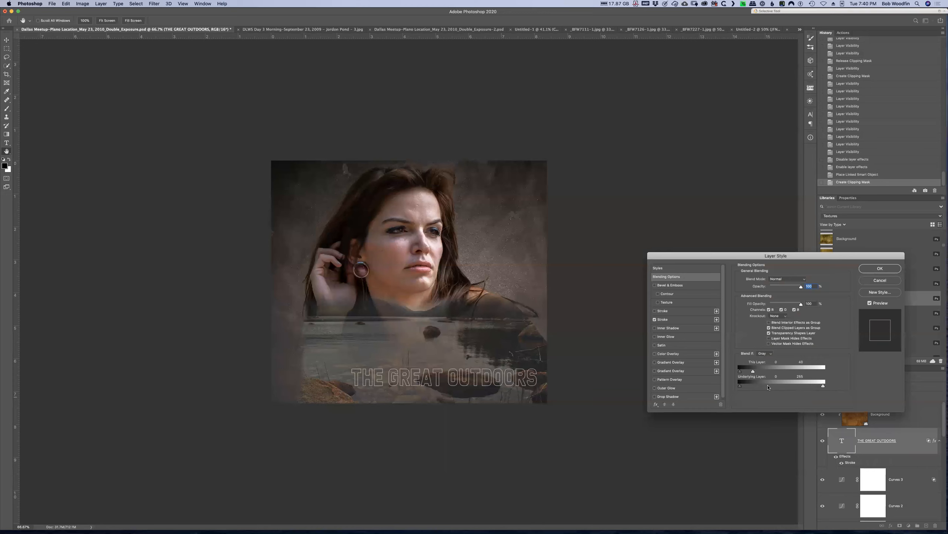
pyautogui.moveTo(754, 371); pyautogui.dragTo(843, 371)
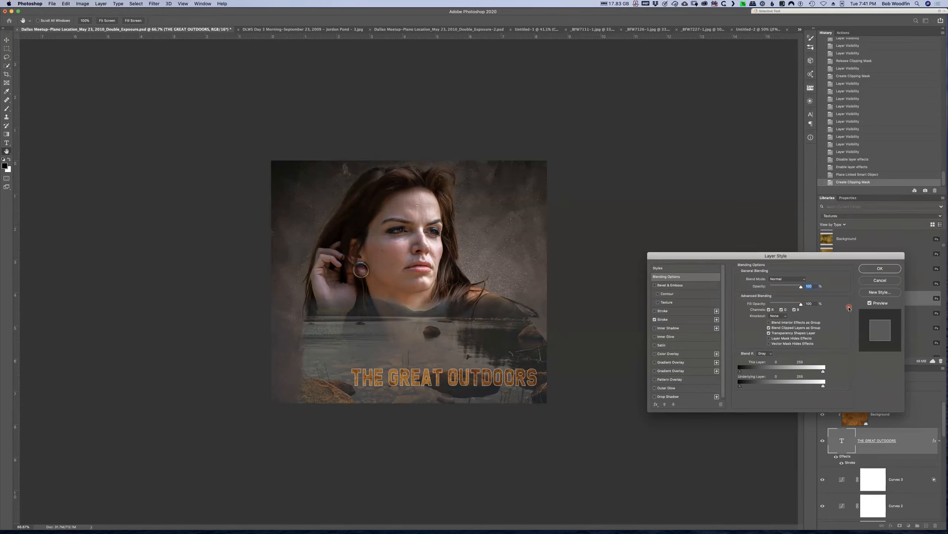
pyautogui.click(881, 280)
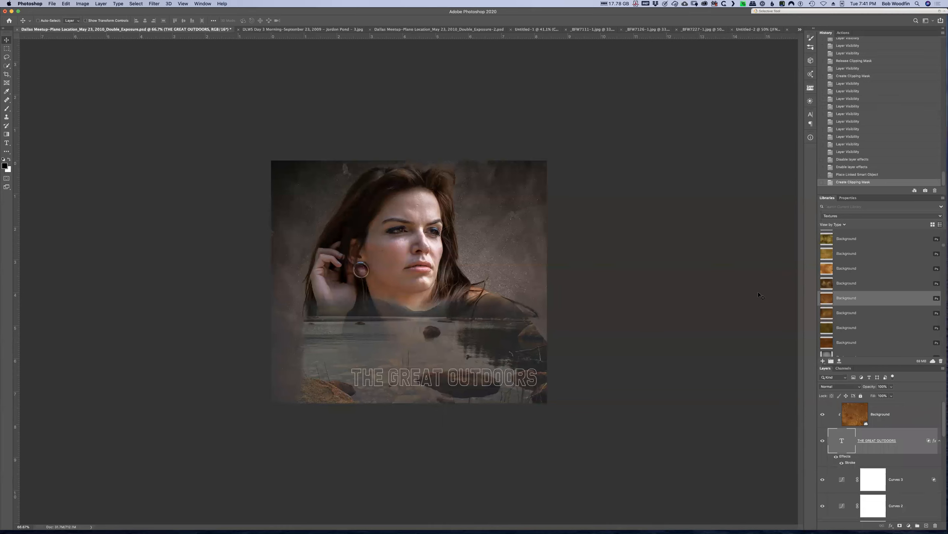
# Delete the brown texture layer clipped to the title text
pyautogui.click(911, 415)
pyautogui.press('Delete')
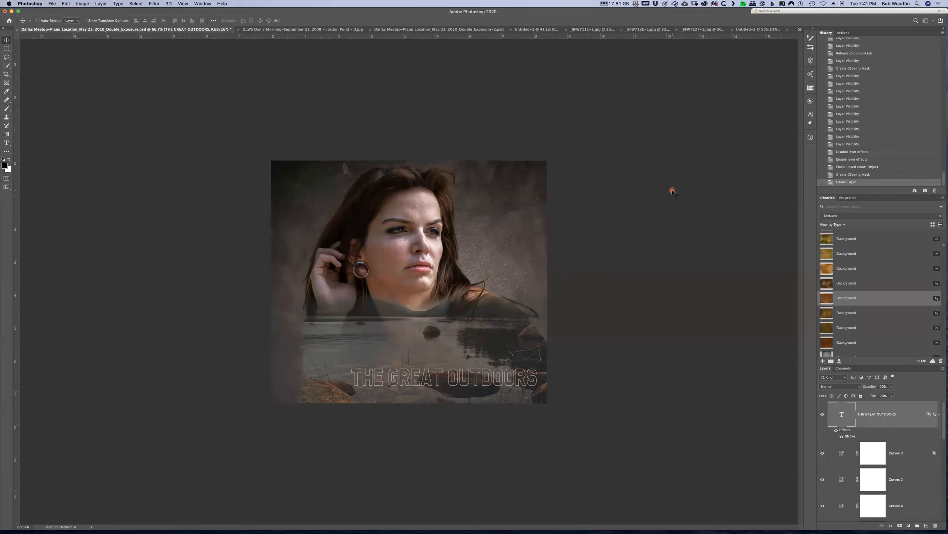
pyautogui.click(747, 378)
# Collapse the portrait layer group beneath the clipped landscape layer
pyautogui.moveTo(944, 432); pyautogui.dragTo(945, 487)
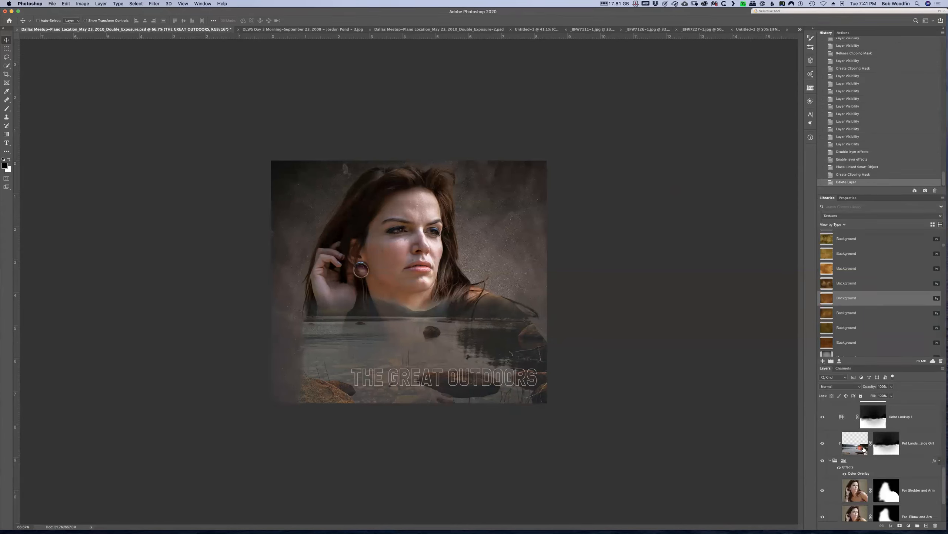
pyautogui.click(905, 468)
pyautogui.click(831, 460)
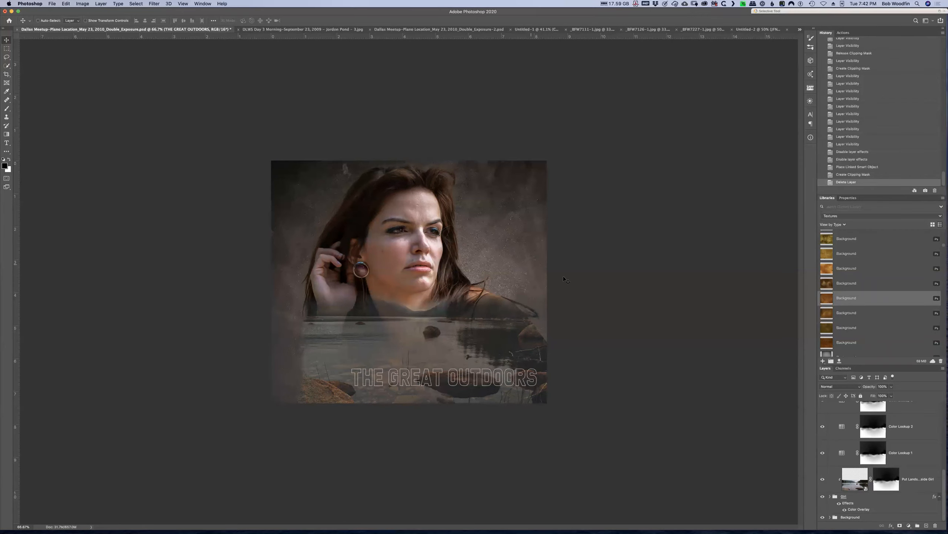
pyautogui.click(871, 451)
pyautogui.click(422, 348)
pyautogui.click(880, 457)
# Show the type properties and the layer entry of the THE GREAT OUTDOORS text
pyautogui.click(848, 198)
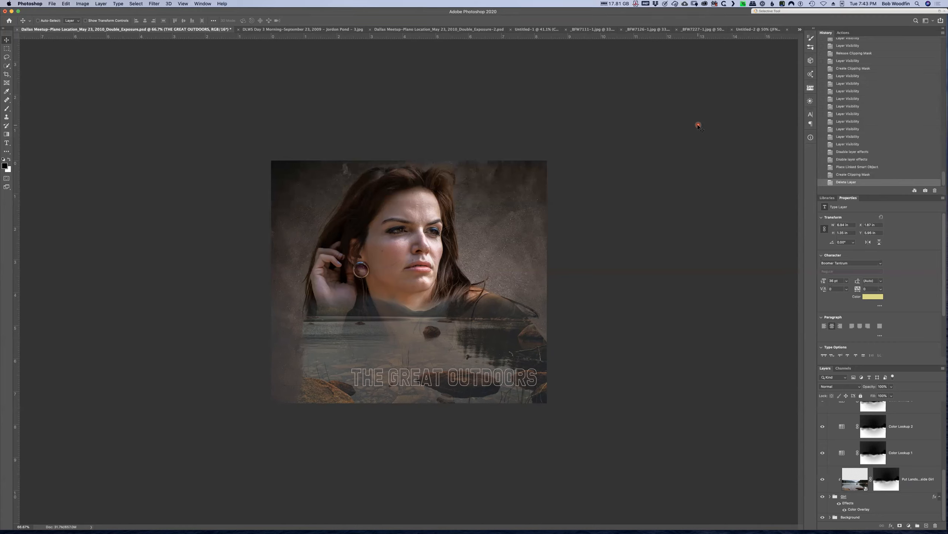
pyautogui.click(542, 207)
pyautogui.scroll(10, 909, 480)
pyautogui.click(898, 424)
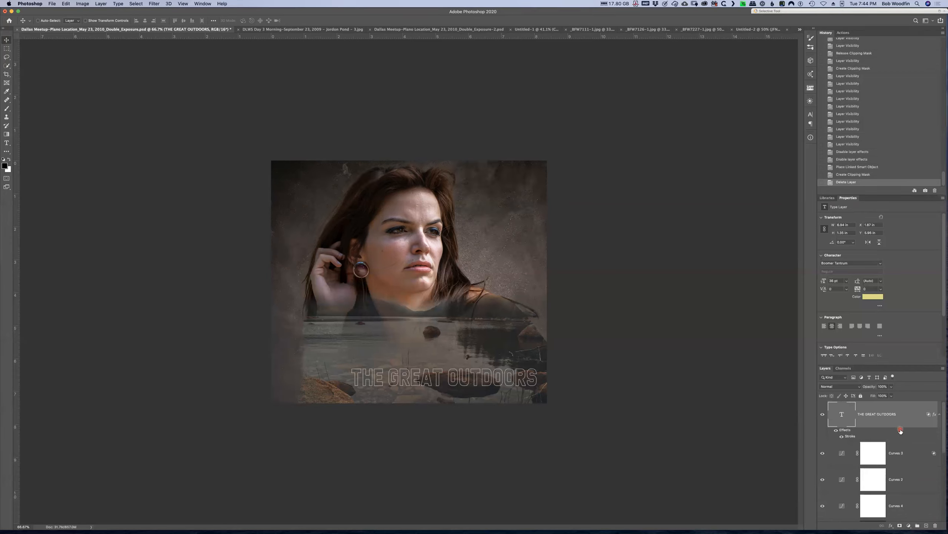
pyautogui.click(920, 425)
pyautogui.click(921, 436)
# Switch the displayed library from Textures to Skies and browse its background images
pyautogui.click(827, 198)
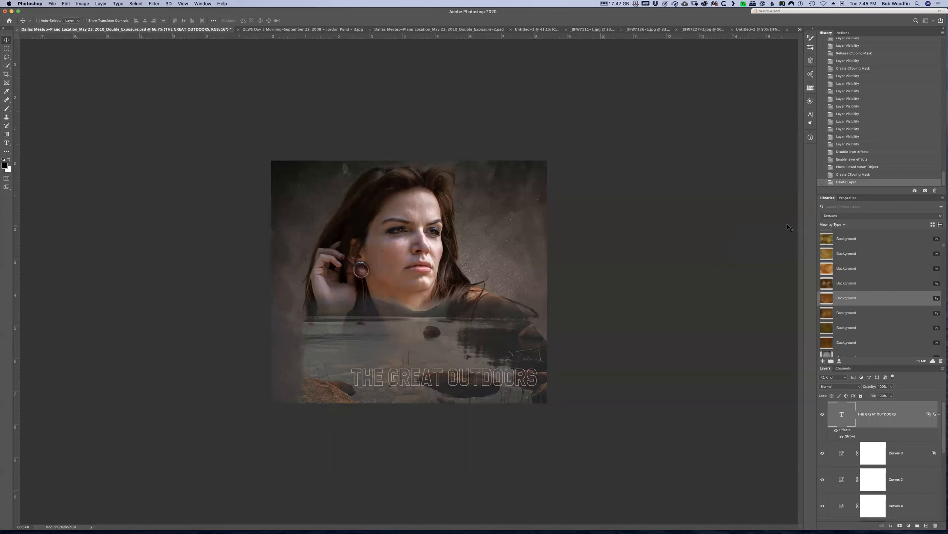
pyautogui.click(941, 216)
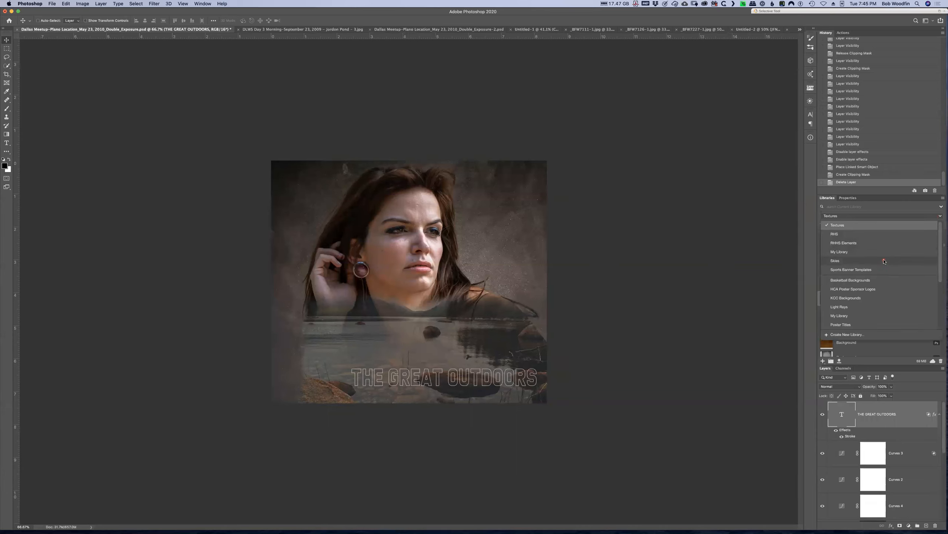
pyautogui.click(884, 261)
pyautogui.scroll(-10, 850, 351)
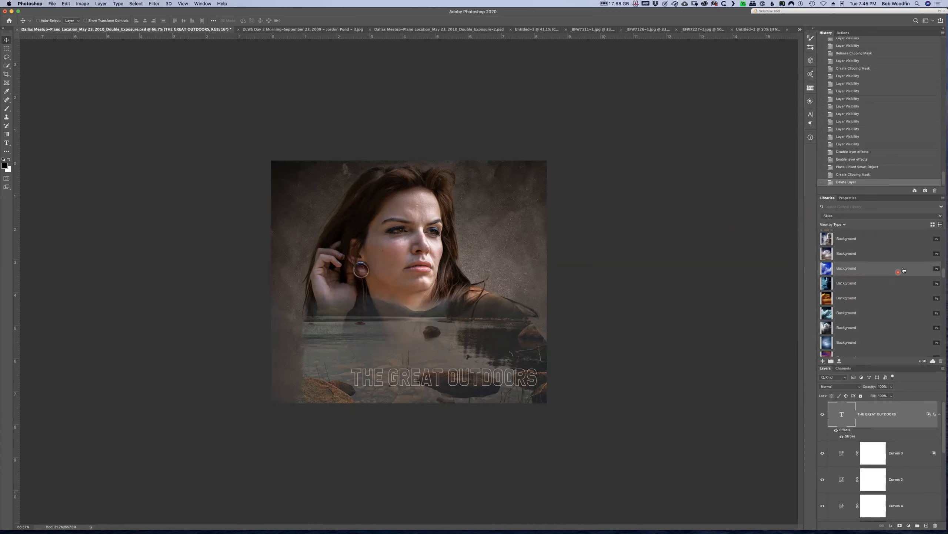
# Browse the Skies backgrounds, the RHS library and the Light Rays library
pyautogui.scroll(-5, 883, 285)
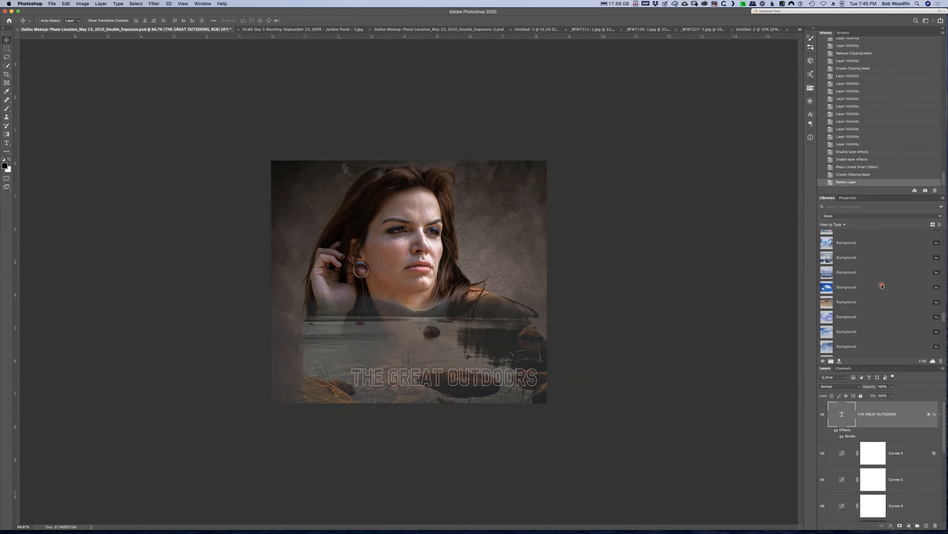
pyautogui.click(884, 216)
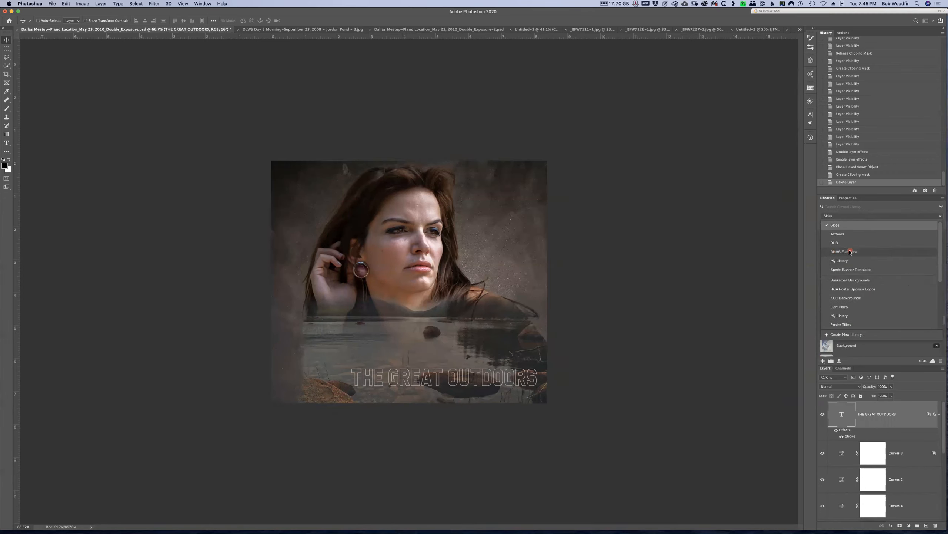
pyautogui.click(837, 244)
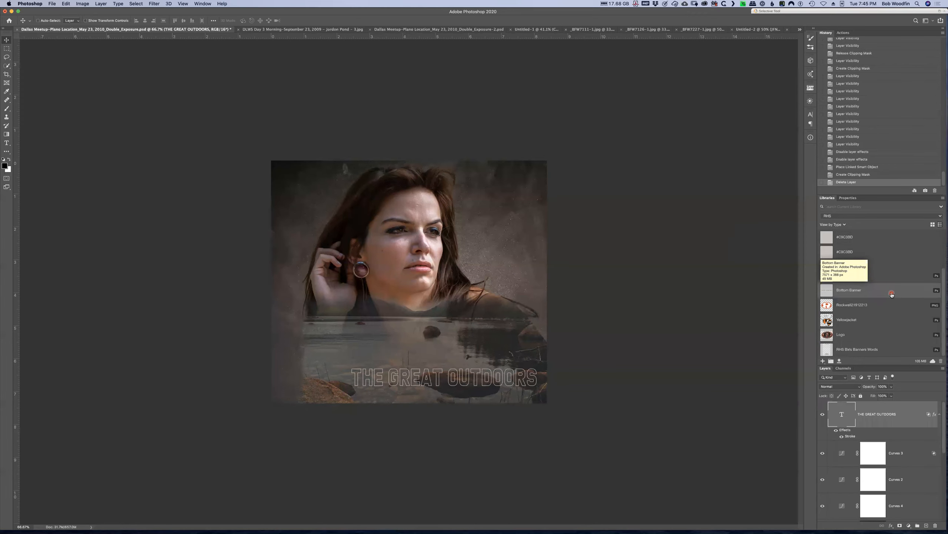
pyautogui.click(874, 217)
pyautogui.click(873, 309)
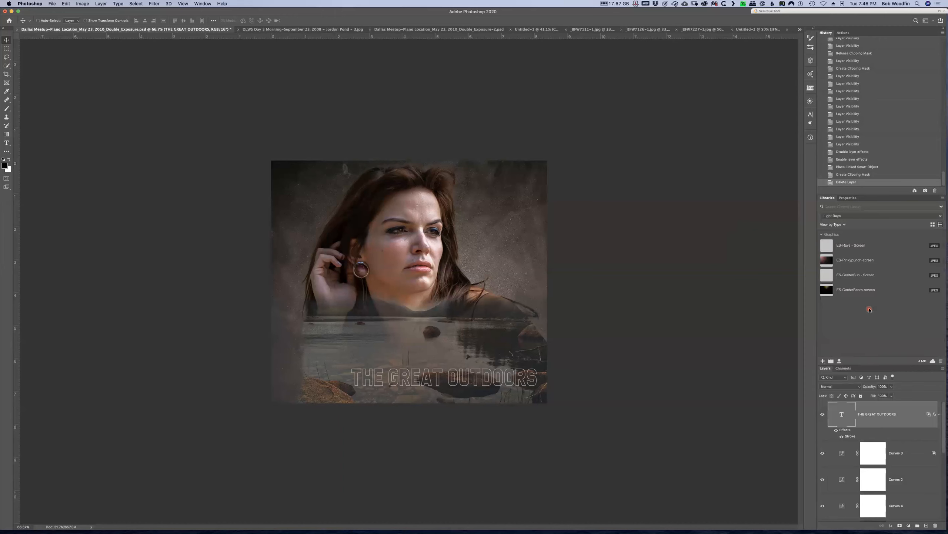
# Switch the displayed library from Light Rays back to Textures
pyautogui.click(866, 216)
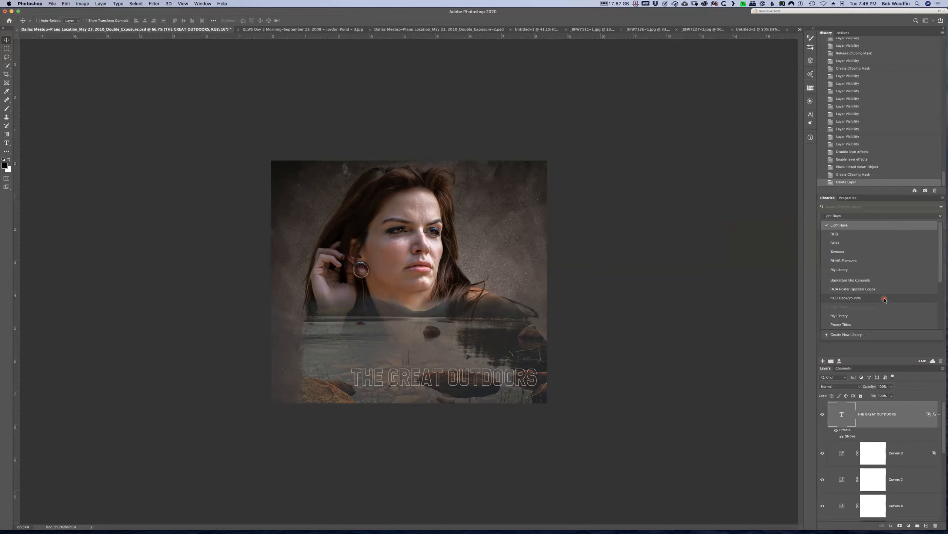
pyautogui.click(941, 217)
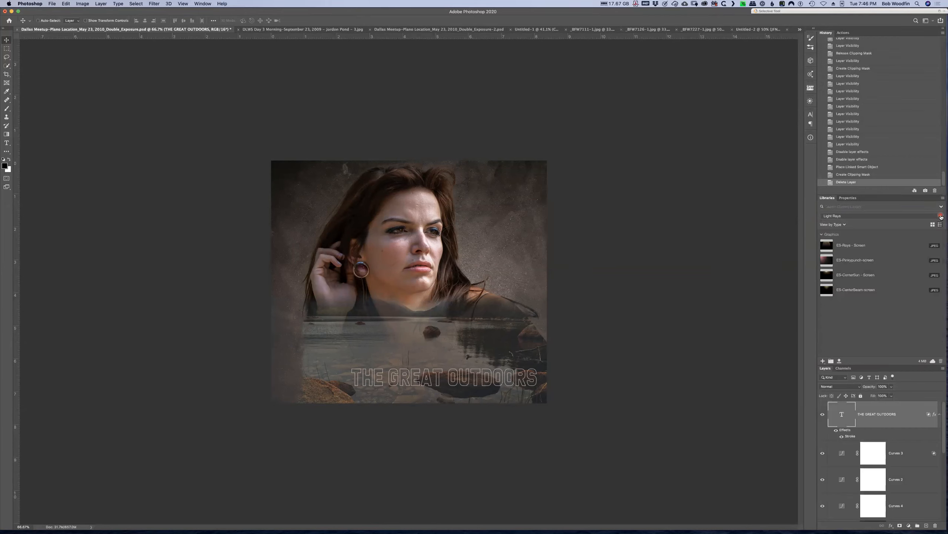
pyautogui.click(861, 217)
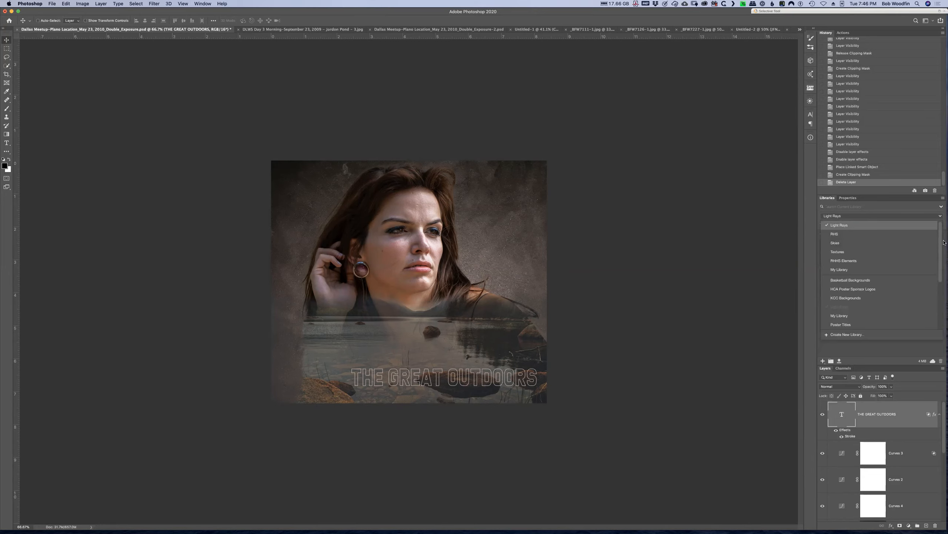
pyautogui.click(861, 252)
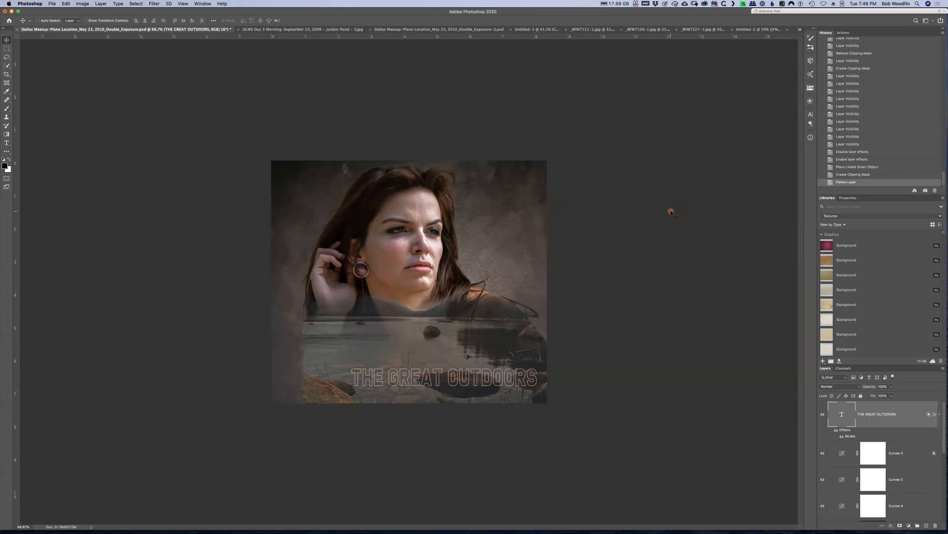
# View the open portraits _BFW7227-1.jpg and _BFW7126-1.jpg and list all open documents
pyautogui.click(694, 30)
pyautogui.click(604, 30)
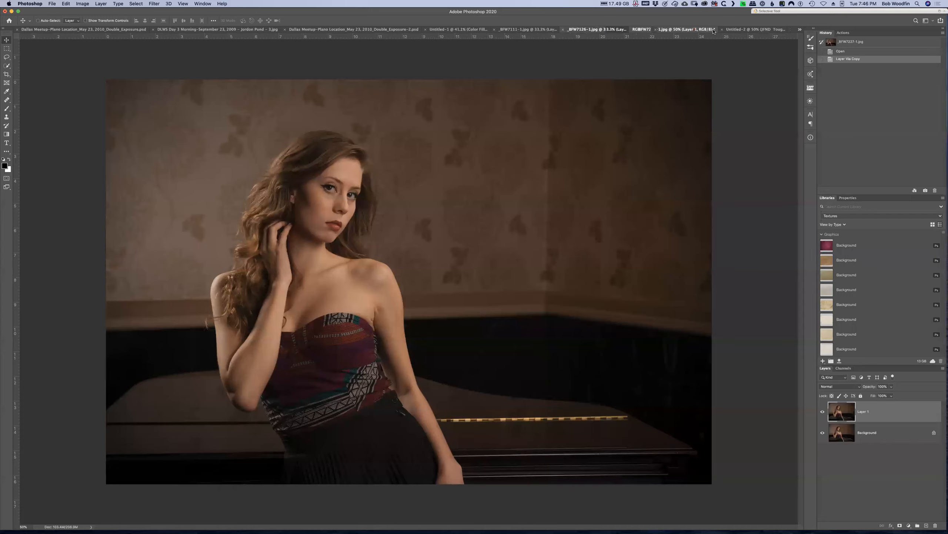
pyautogui.click(815, 29)
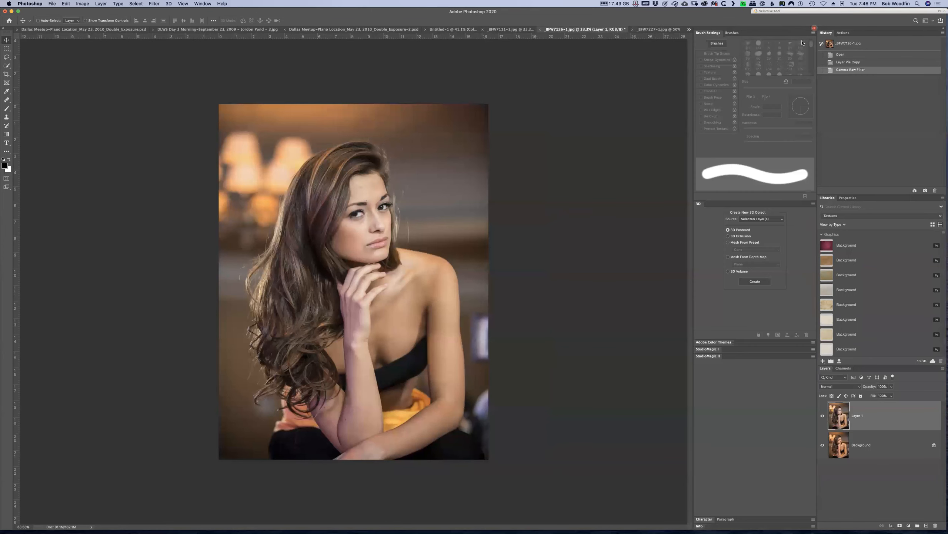
pyautogui.click(689, 30)
pyautogui.click(665, 79)
pyautogui.click(813, 30)
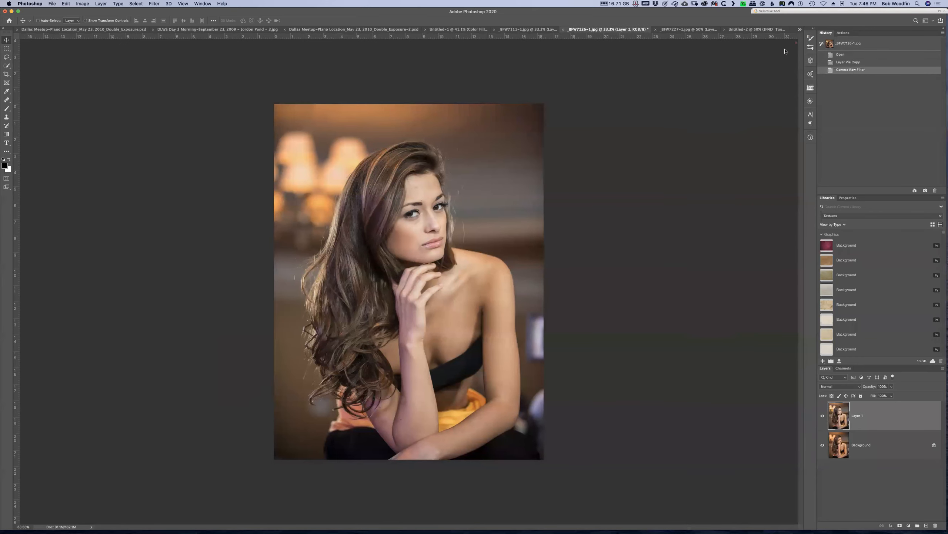
pyautogui.click(798, 30)
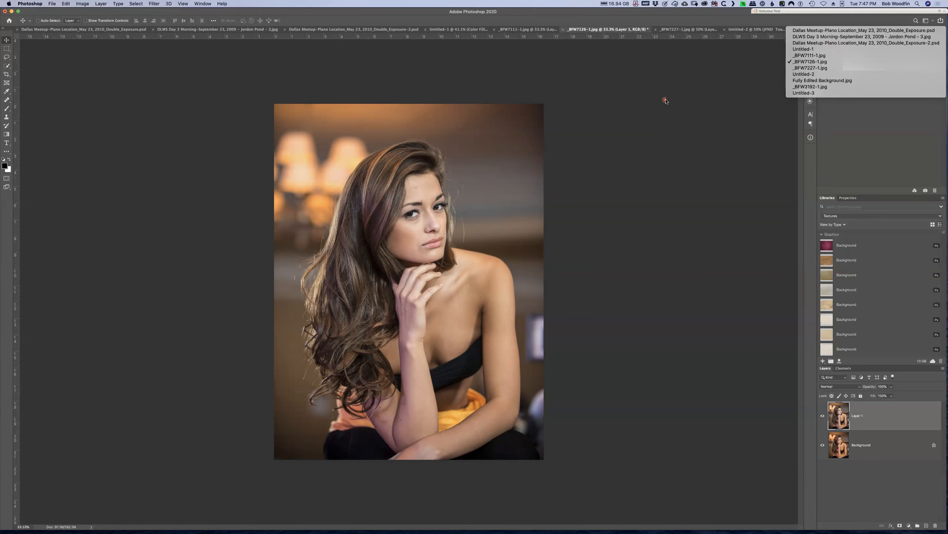
# Close all open documents, discarding unsaved changes for every one of them
pyautogui.click(51, 5)
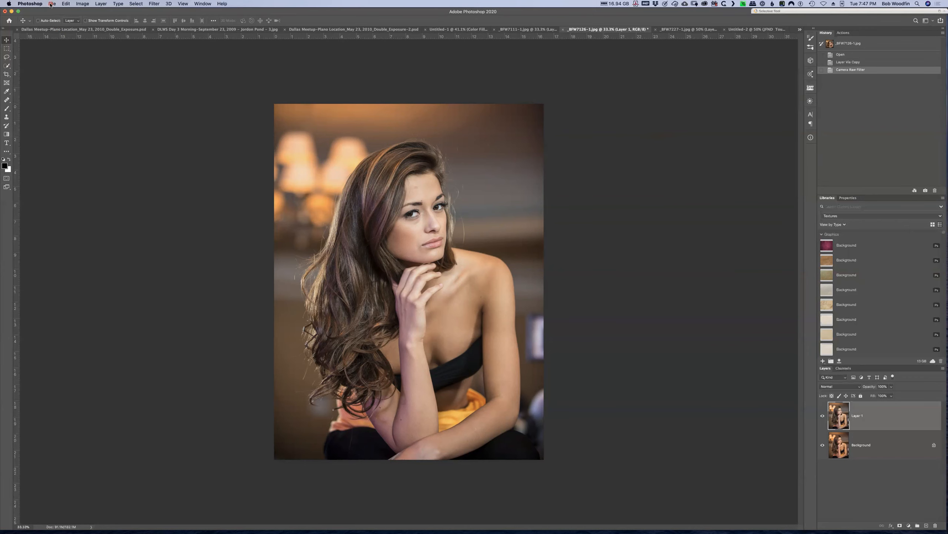
pyautogui.click(52, 5)
pyautogui.click(67, 55)
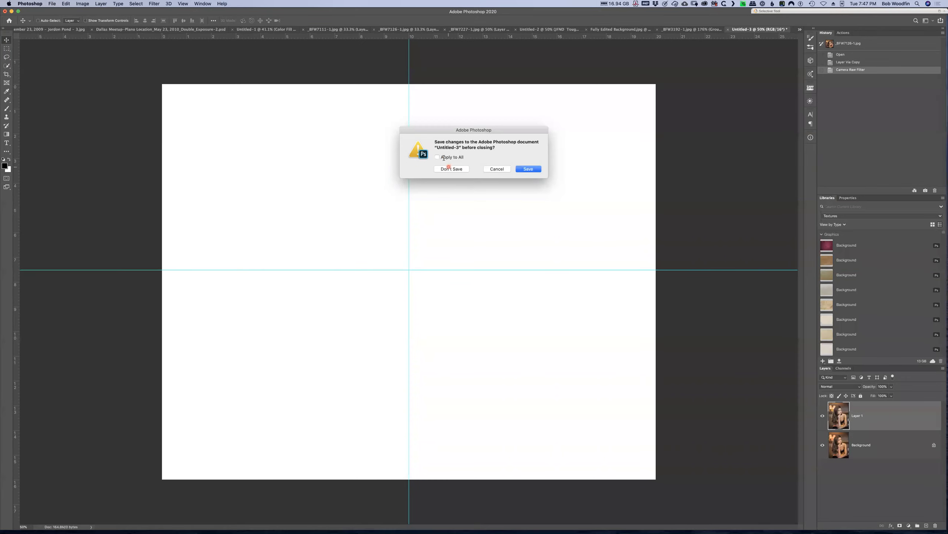
pyautogui.click(437, 157)
pyautogui.click(449, 169)
pyautogui.click(451, 170)
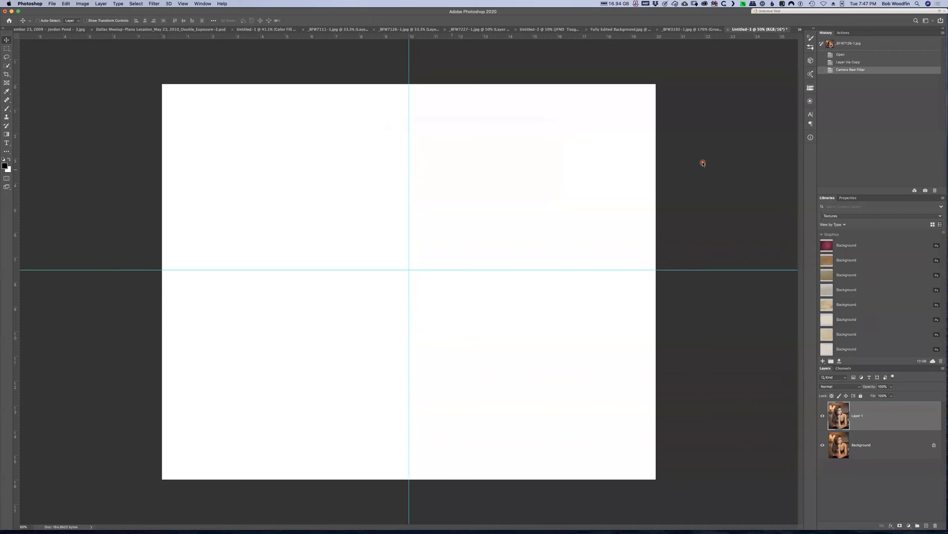
# Start opening a file and browse to the RTPC Photoshop Learning shared folder in iCloud Drive
pyautogui.click(51, 4)
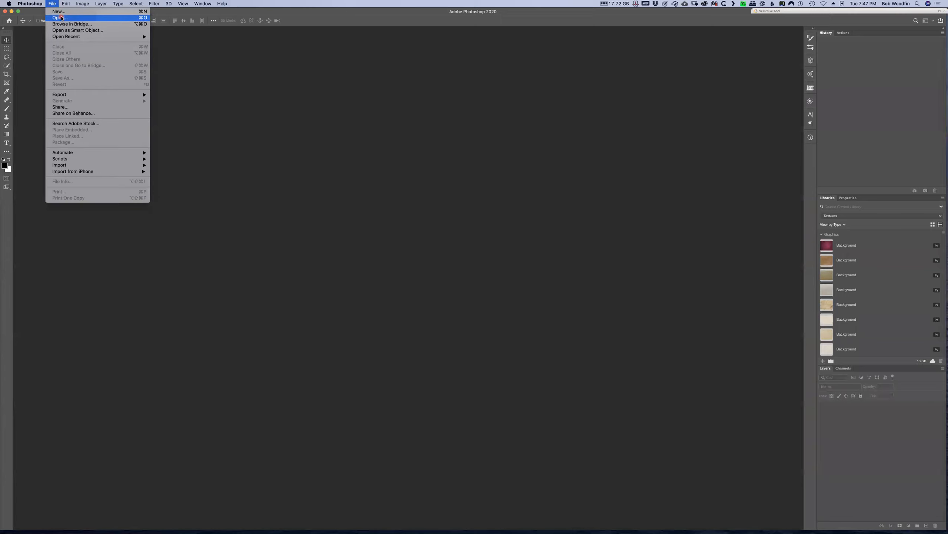
pyautogui.click(60, 17)
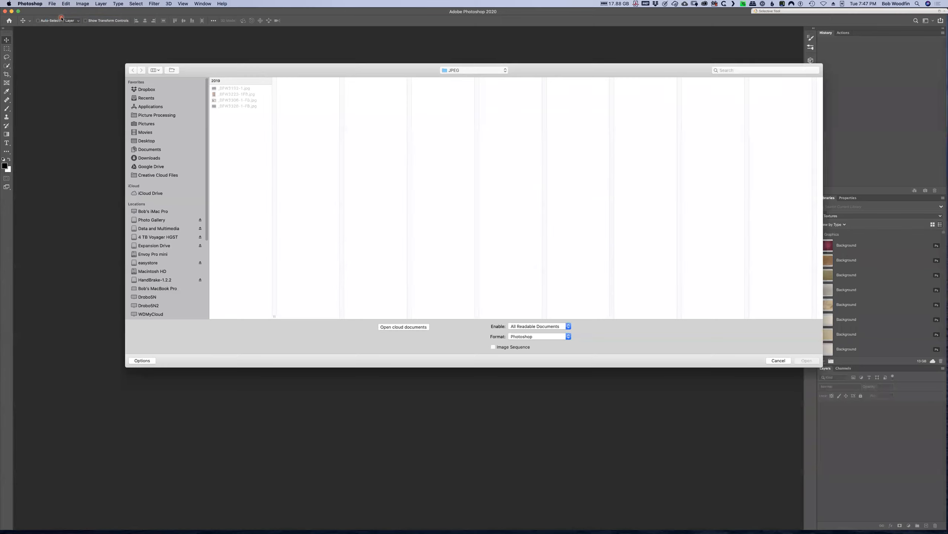
pyautogui.click(150, 193)
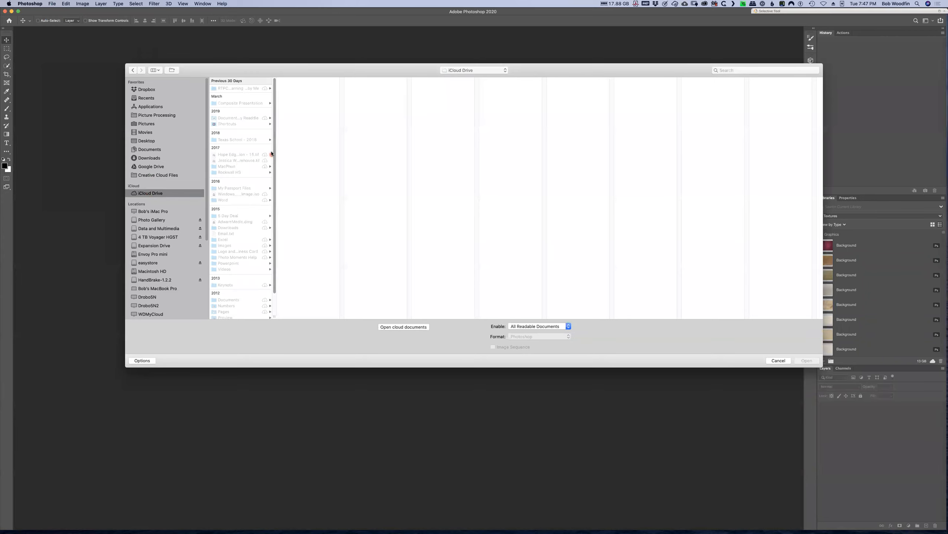
pyautogui.click(232, 89)
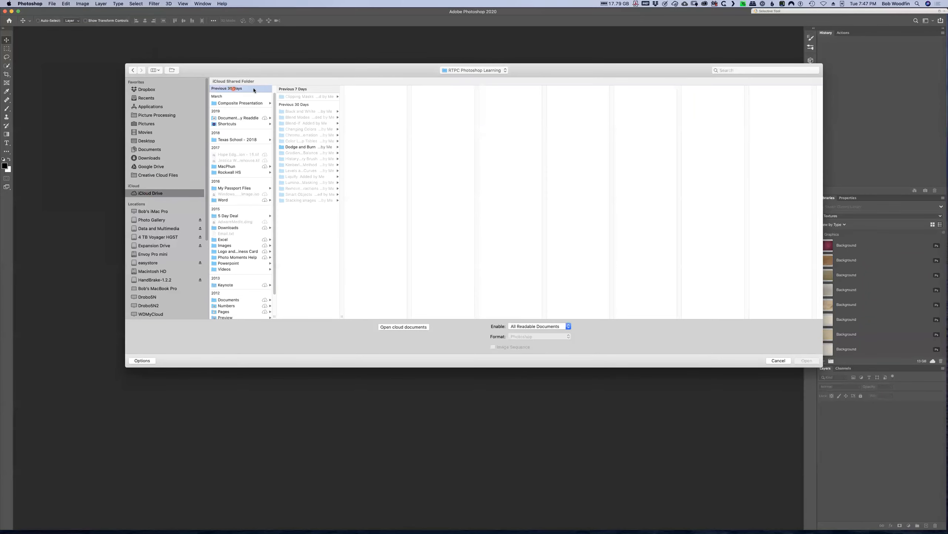
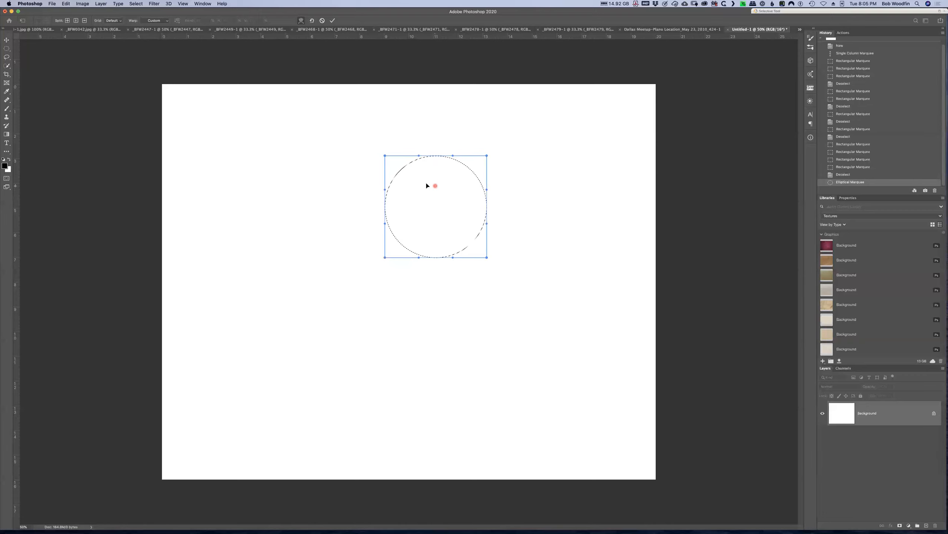
# Try to warp the circular selection into a tall egg shape, and cancel the transformation
pyautogui.rightClick(438, 190)
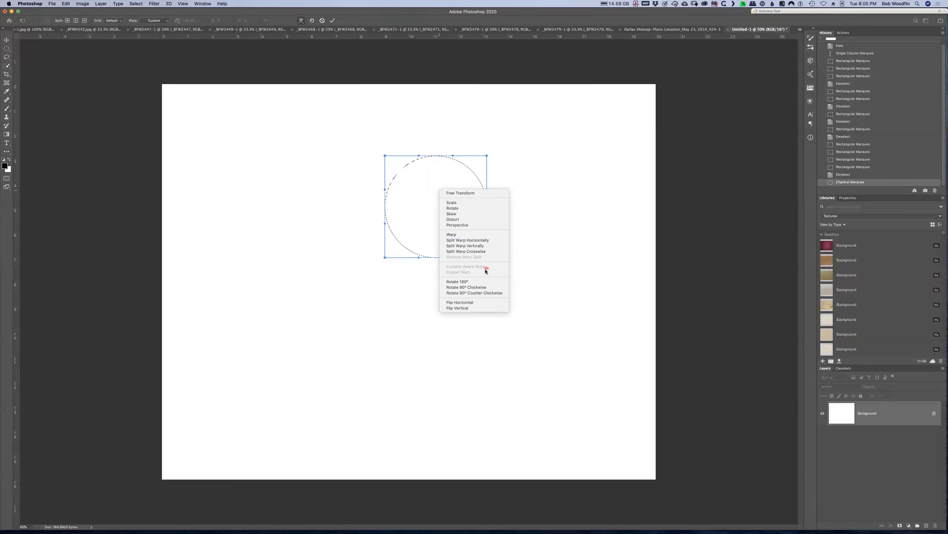
pyautogui.click(480, 235)
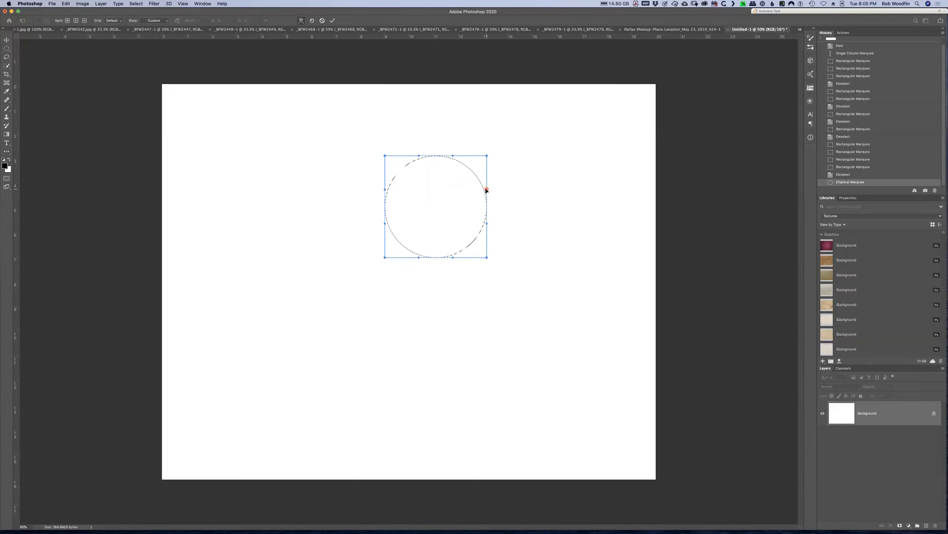
pyautogui.moveTo(487, 190); pyautogui.dragTo(495, 187)
pyautogui.moveTo(487, 225); pyautogui.dragTo(490, 230)
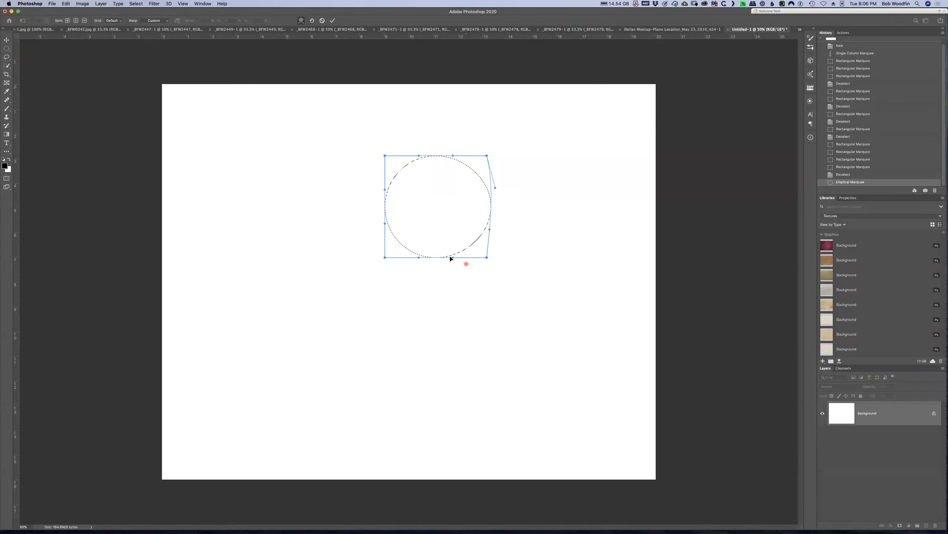
pyautogui.moveTo(453, 258); pyautogui.dragTo(416, 269)
pyautogui.moveTo(454, 157); pyautogui.dragTo(454, 128)
pyautogui.moveTo(418, 155); pyautogui.dragTo(415, 132)
pyautogui.moveTo(453, 265); pyautogui.dragTo(464, 301)
pyautogui.moveTo(417, 269); pyautogui.dragTo(419, 294)
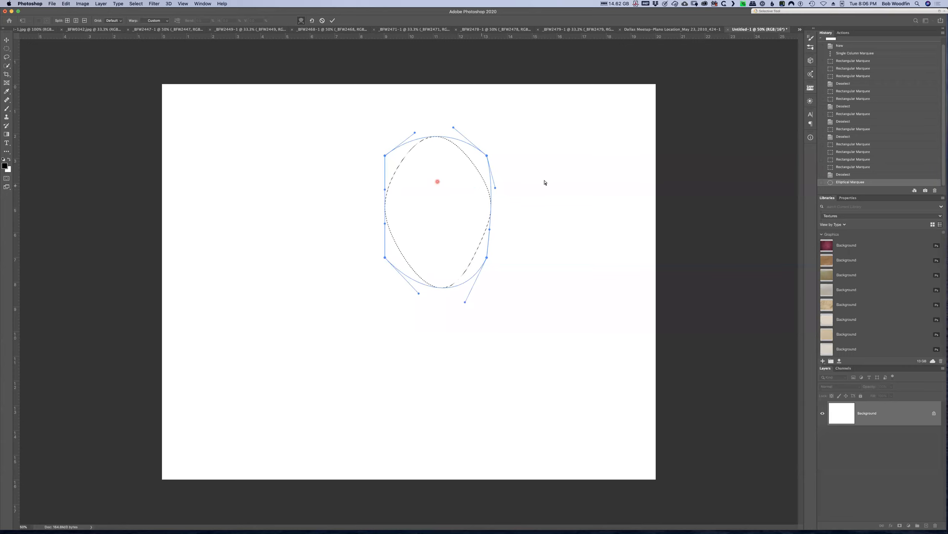
pyautogui.click(535, 202)
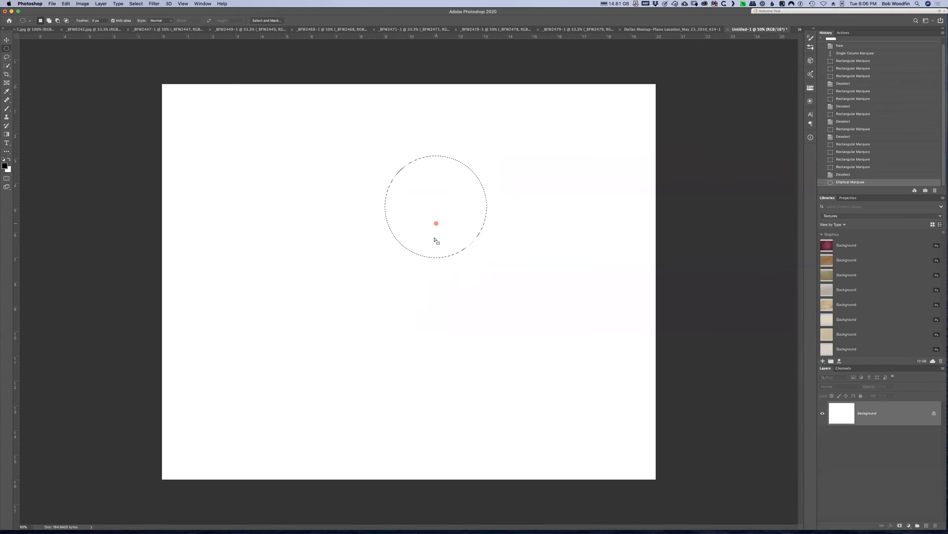
# Add an overlapping ellipse to the lower right of the circular selection and subtract two smaller ellipses where the shapes join
pyautogui.press('shift')
pyautogui.moveTo(452, 222); pyautogui.dragTo(547, 299)
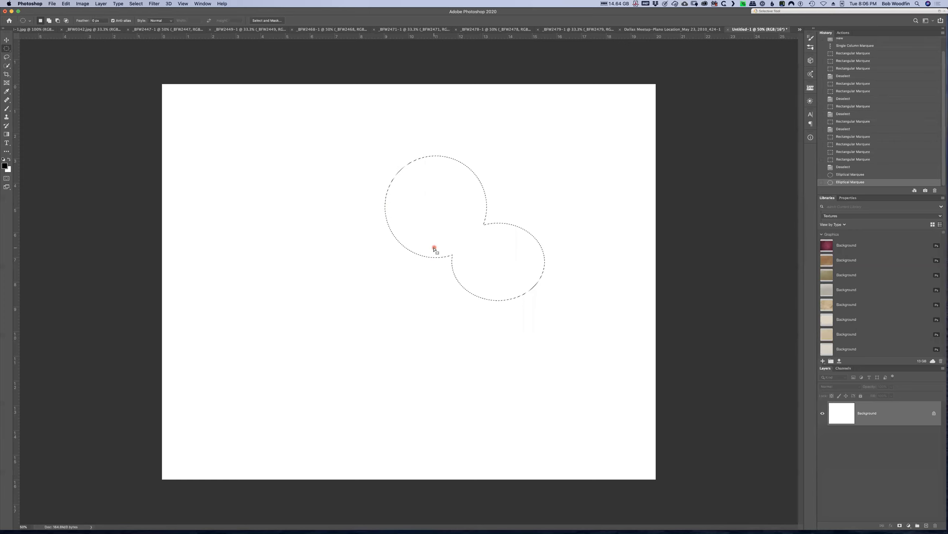
pyautogui.moveTo(419, 247); pyautogui.dragTo(472, 281)
pyautogui.moveTo(466, 201); pyautogui.dragTo(508, 242)
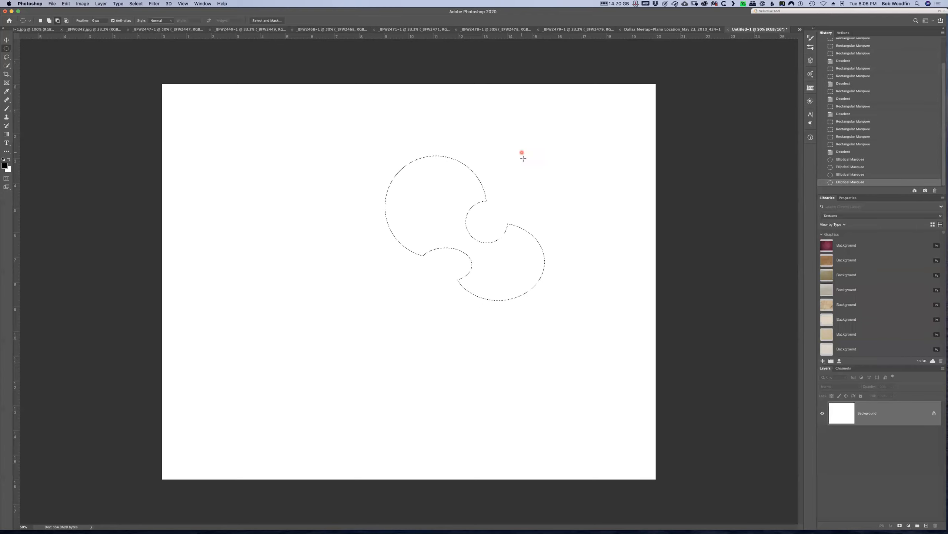
# Subtract a rectangular area from the upper edge of the combined selection with the Rectangular Marquee tool
pyautogui.click(6, 49)
pyautogui.click(35, 48)
pyautogui.press('alt')
pyautogui.moveTo(475, 174); pyautogui.dragTo(475, 175)
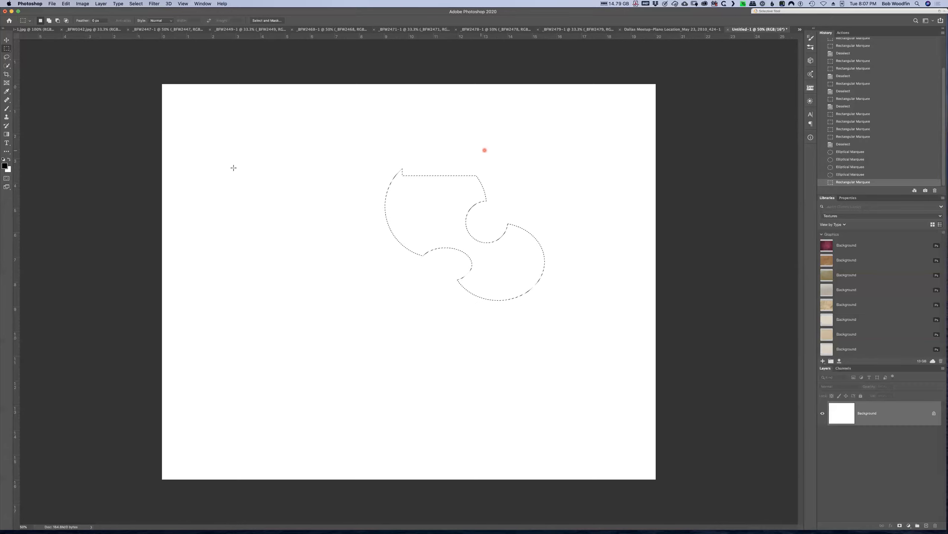
# View the gas pump photo _BFW3853-1.jpg and the tulip photo _BFW0342.jpg
pyautogui.click(800, 30)
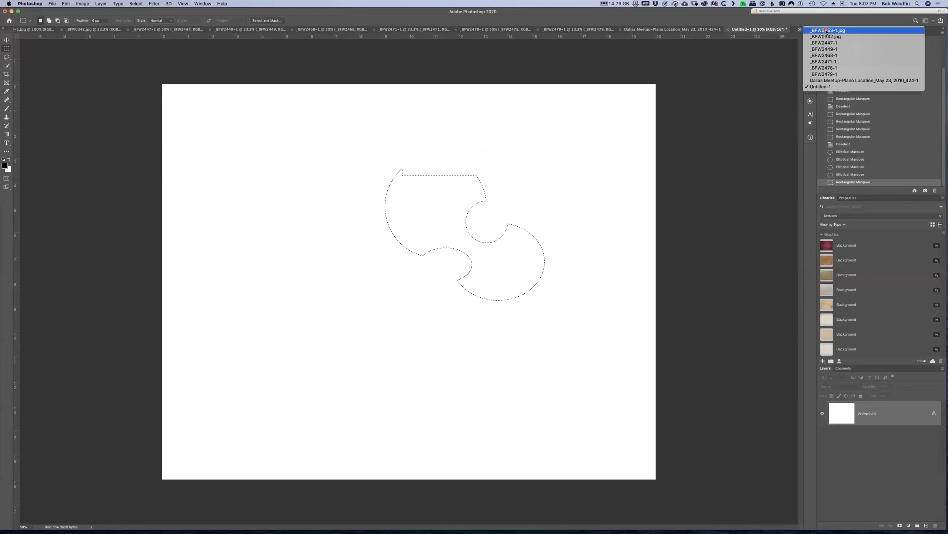
pyautogui.click(826, 30)
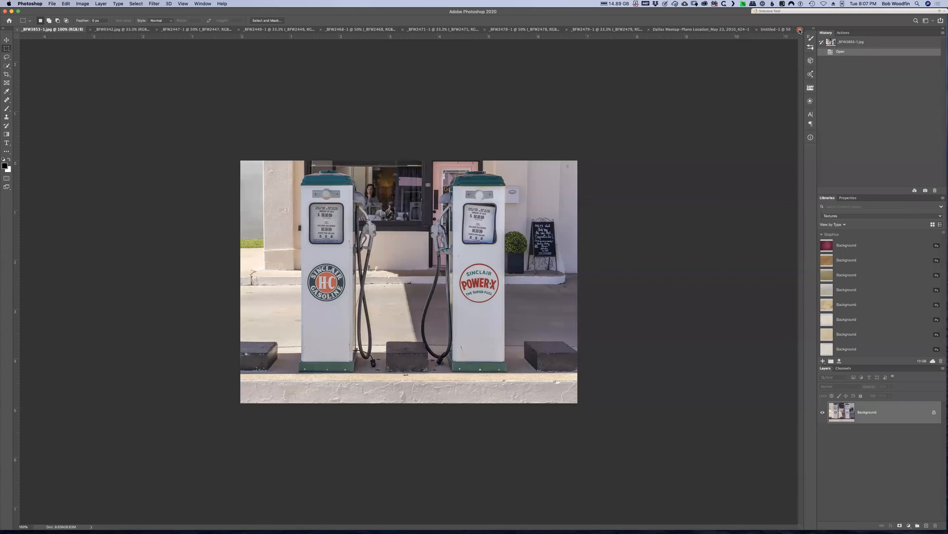
pyautogui.click(800, 30)
pyautogui.click(825, 36)
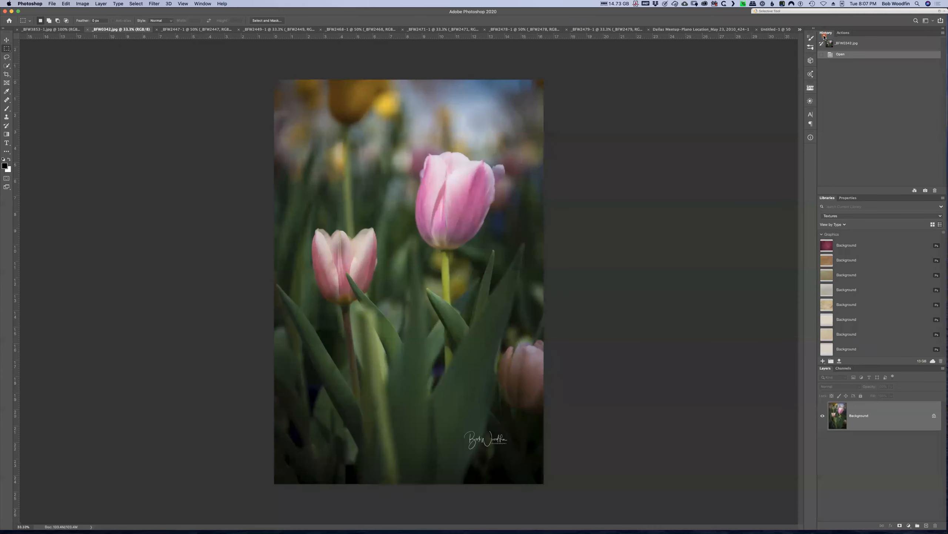
# Switch to the fire hydrant photo _BFW2447-1 and draw a circular selection over the blue front cap with the Elliptical Marquee tool
pyautogui.click(800, 30)
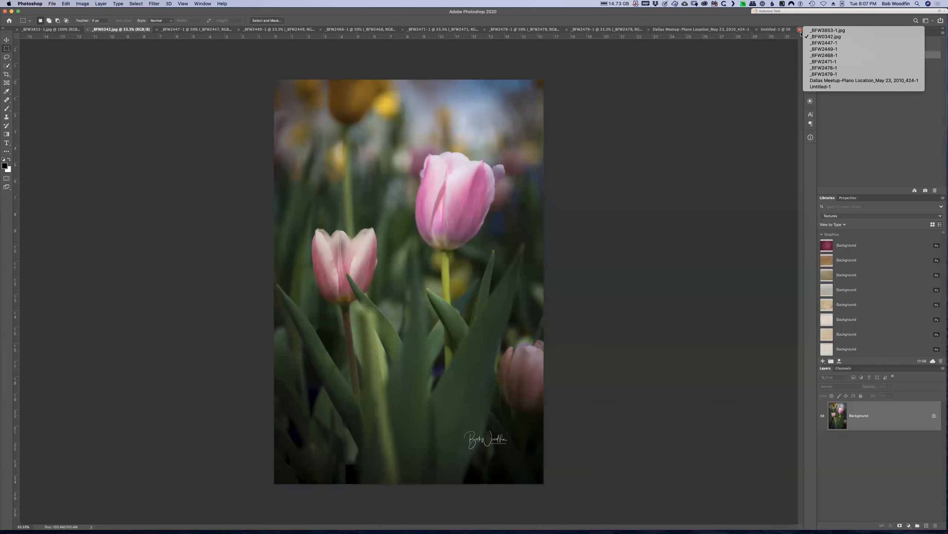
pyautogui.click(824, 43)
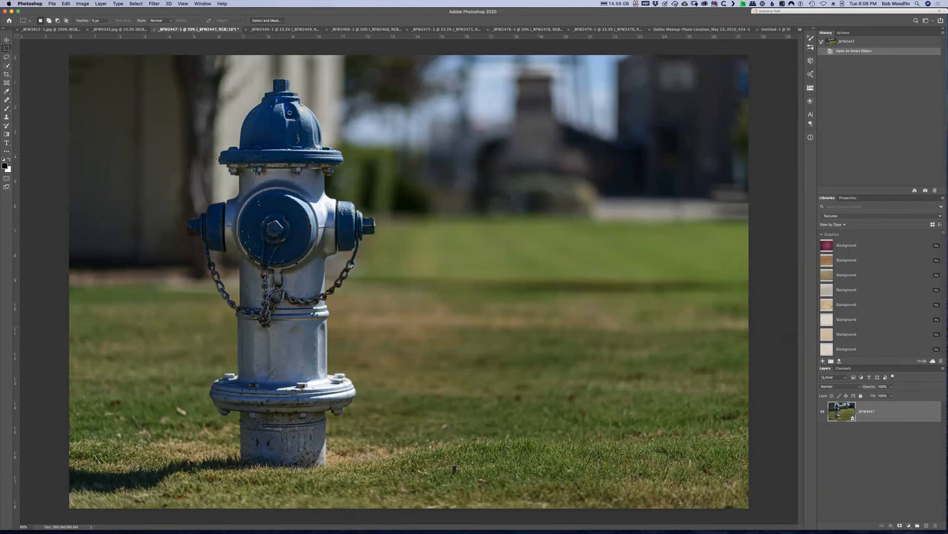
pyautogui.click(124, 119)
pyautogui.hotkey('shift', 'm')
pyautogui.moveTo(277, 224); pyautogui.dragTo(391, 265)
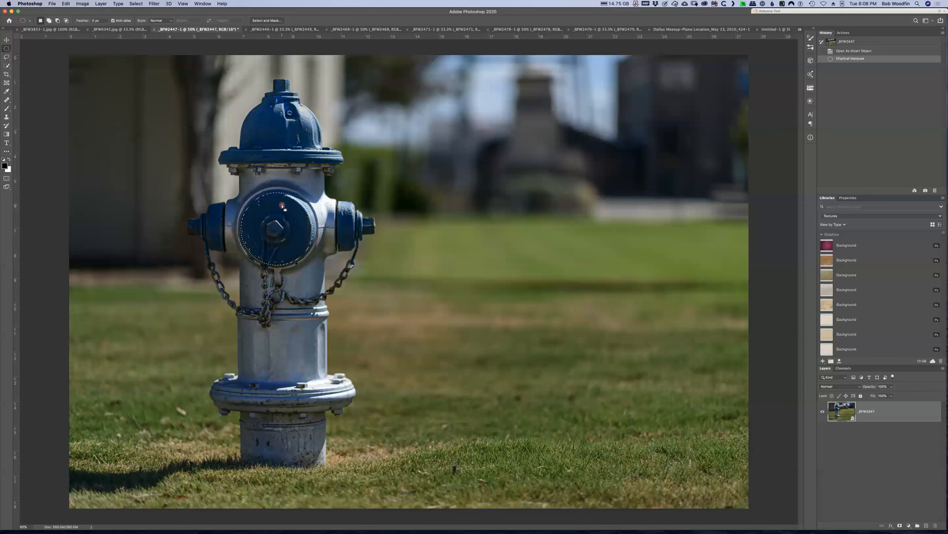
pyautogui.rightClick(282, 206)
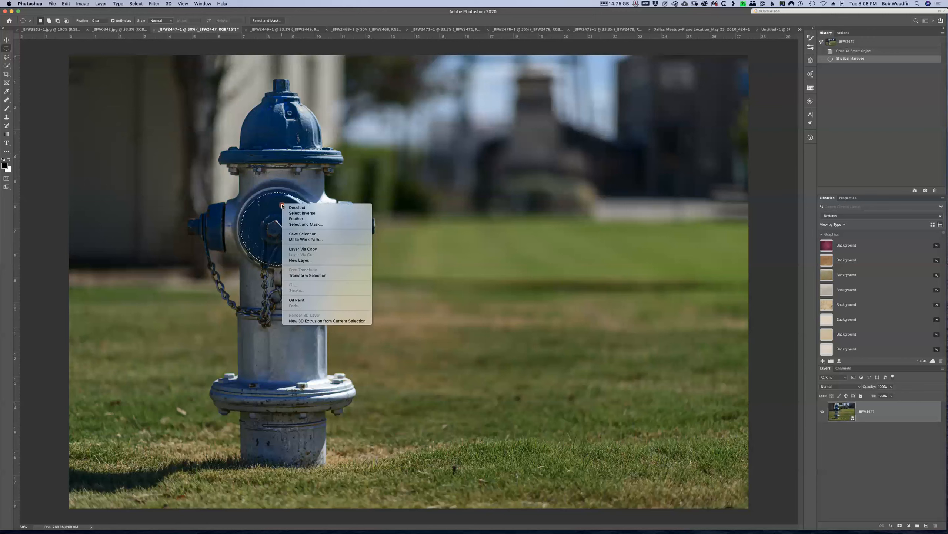
pyautogui.click(323, 276)
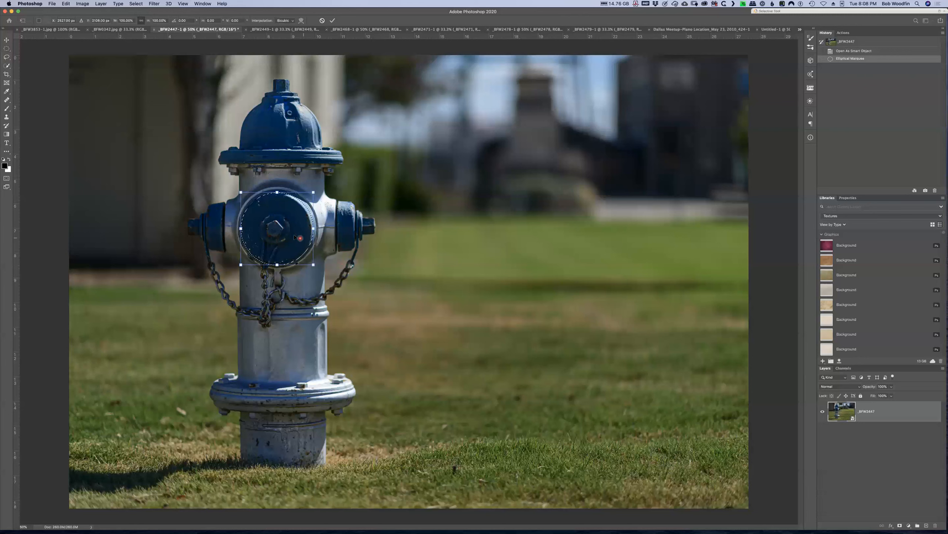
pyautogui.doubleClick(294, 236)
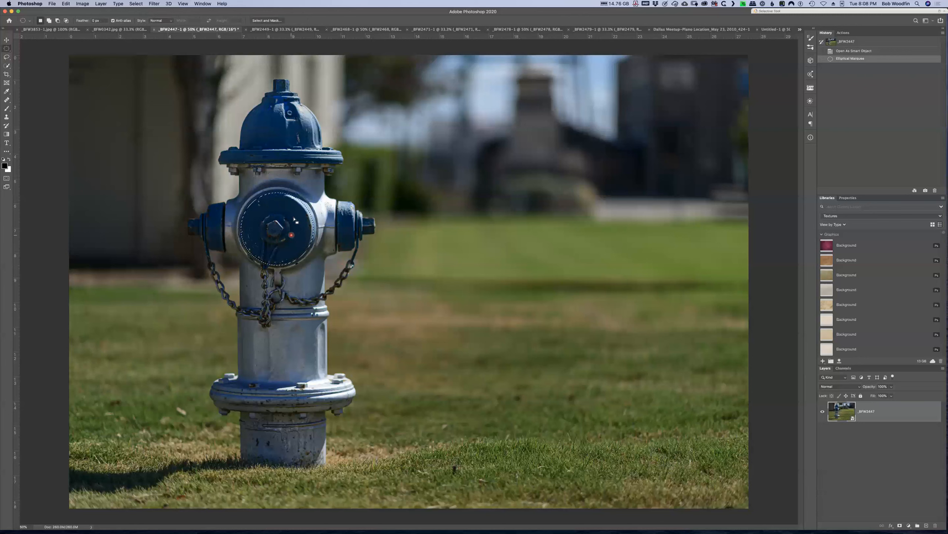
pyautogui.rightClick(294, 214)
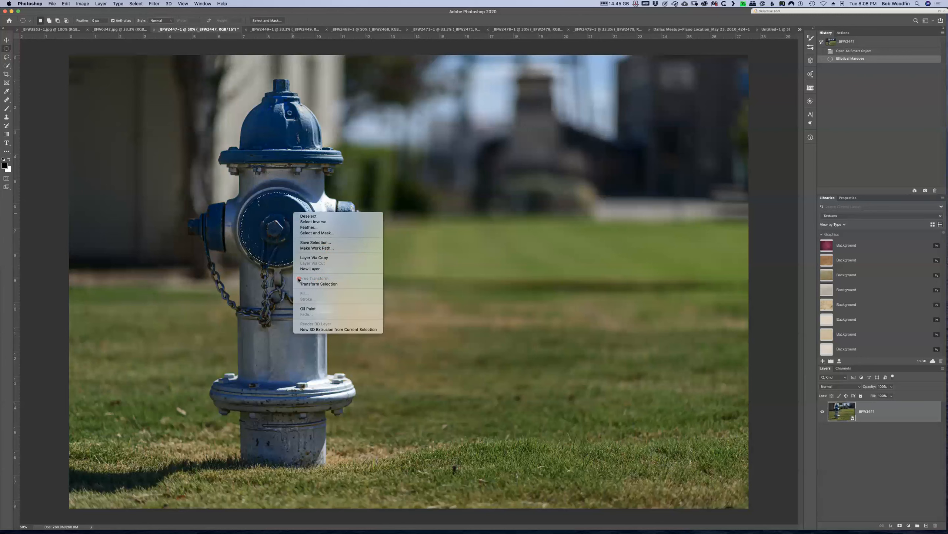
pyautogui.click(325, 276)
pyautogui.click(446, 221)
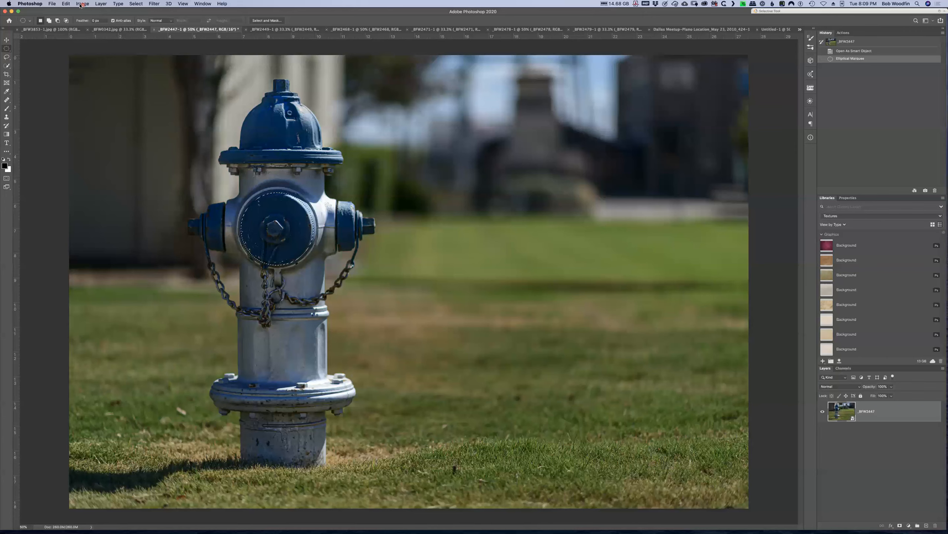
pyautogui.click(66, 4)
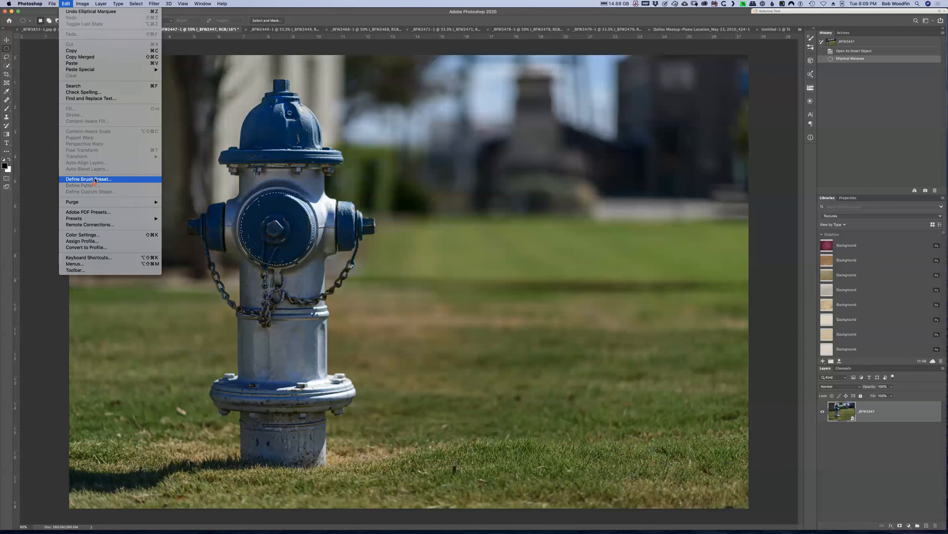
pyautogui.click(450, 219)
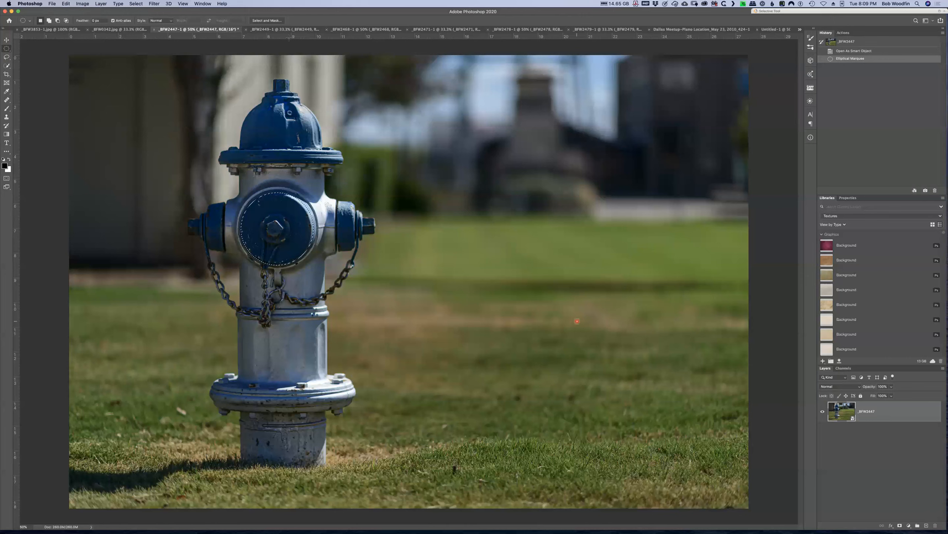
# Add an empty layer above the photo and draw a fresh circular selection around the hydrant's blue front cap
pyautogui.click(478, 150)
pyautogui.press('super+alt+shift+n')
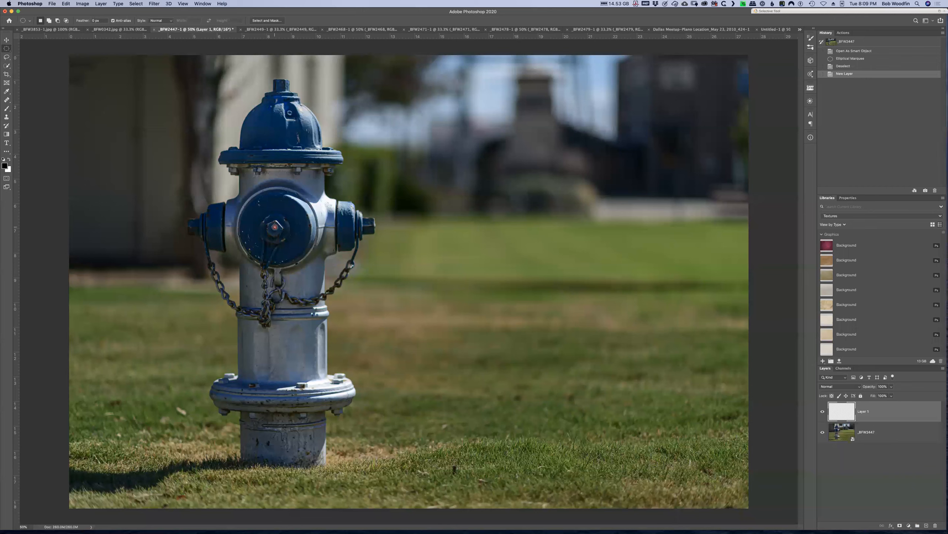
pyautogui.moveTo(276, 228); pyautogui.dragTo(328, 264)
pyautogui.moveTo(327, 263); pyautogui.dragTo(327, 263)
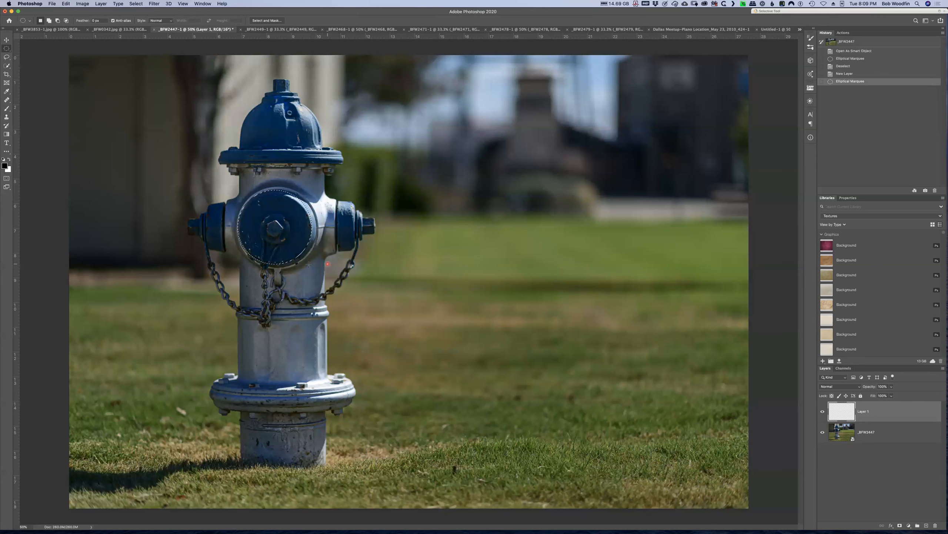
# Transform the circular selection, shifting it slightly to the right to line it up with the edge of the hydrant's front cap
pyautogui.rightClick(287, 211)
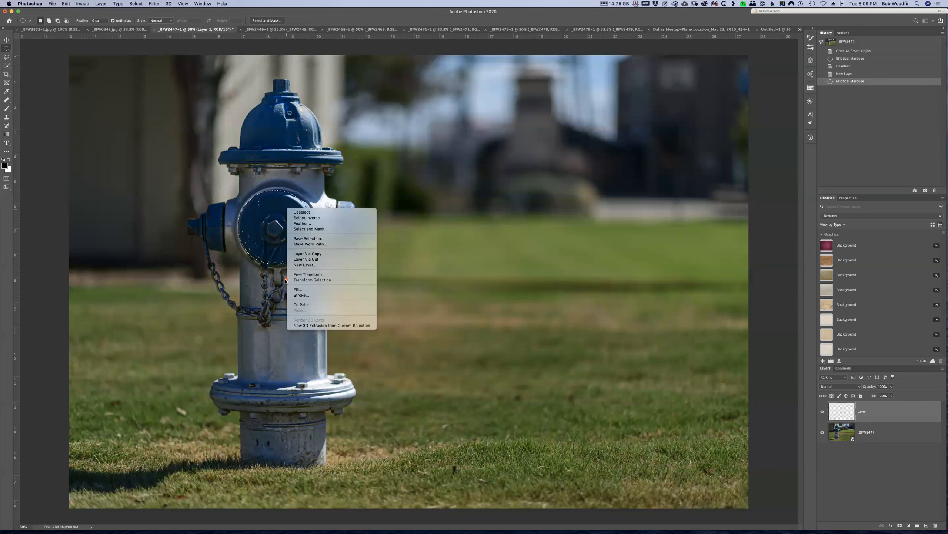
pyautogui.click(327, 280)
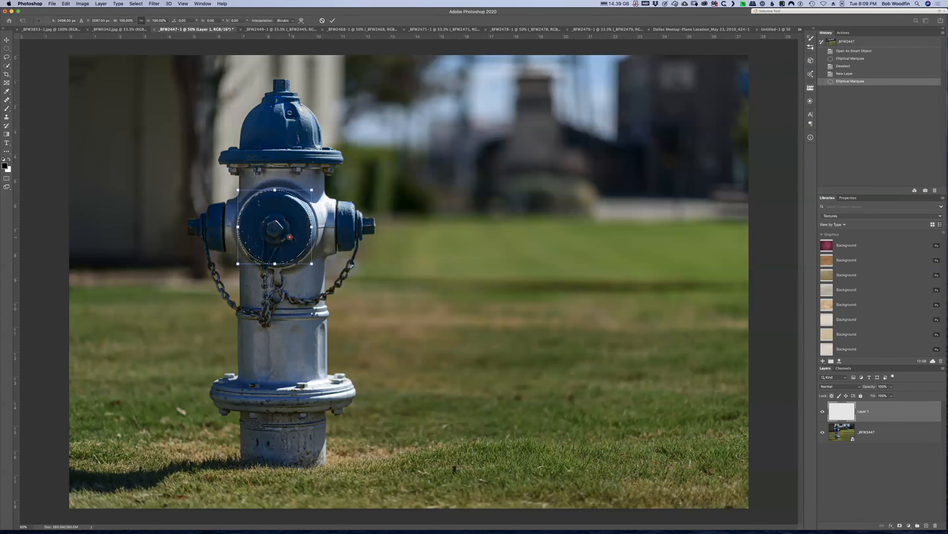
pyautogui.moveTo(293, 238); pyautogui.dragTo(295, 238)
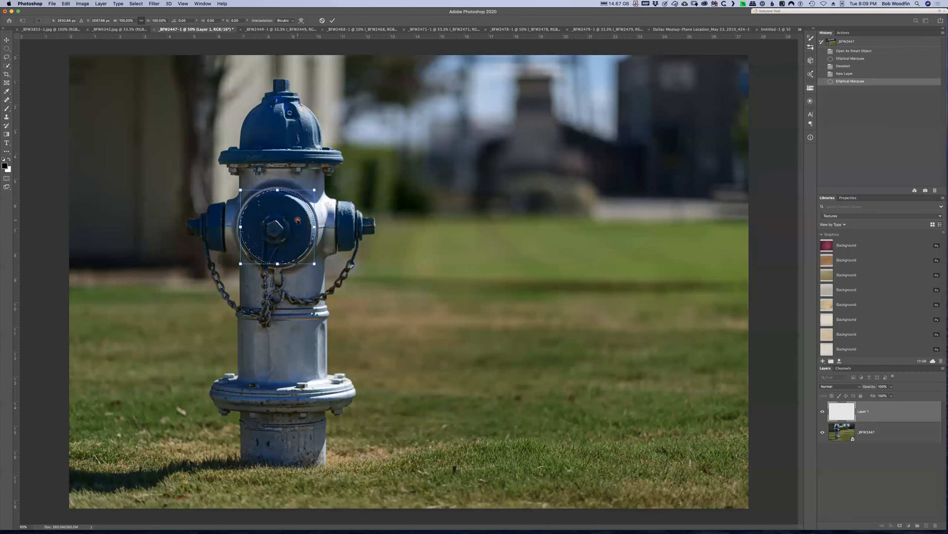
pyautogui.press('super+equal')
pyautogui.moveTo(296, 219); pyautogui.dragTo(393, 240)
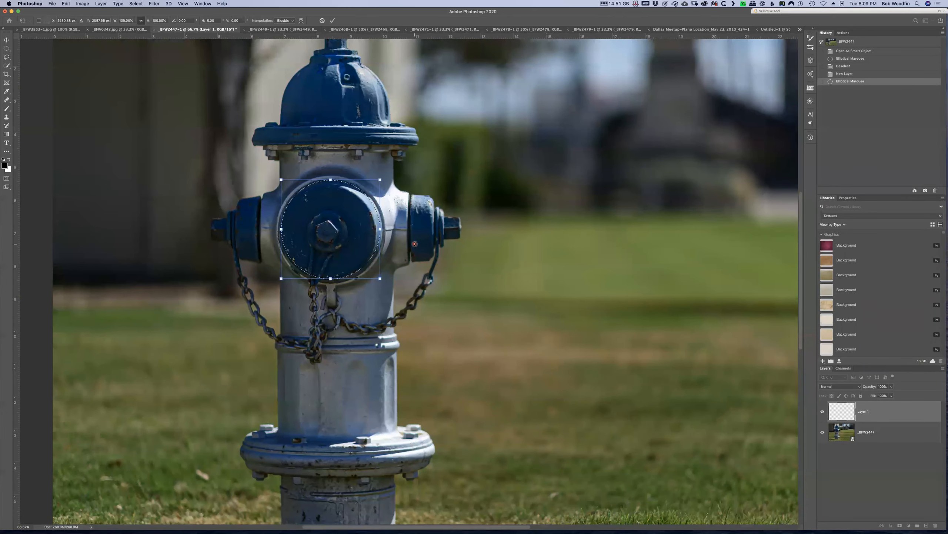
pyautogui.press('super+equal')
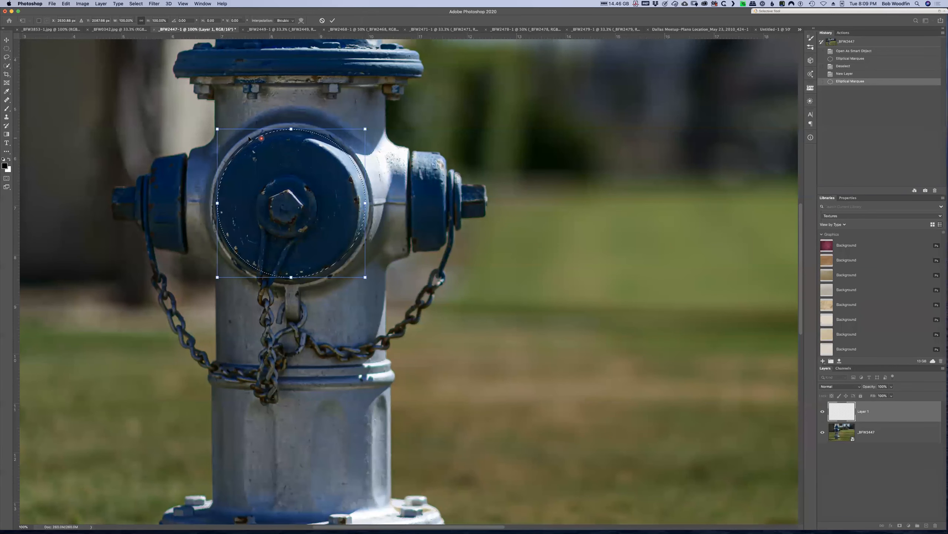
pyautogui.rightClick(253, 183)
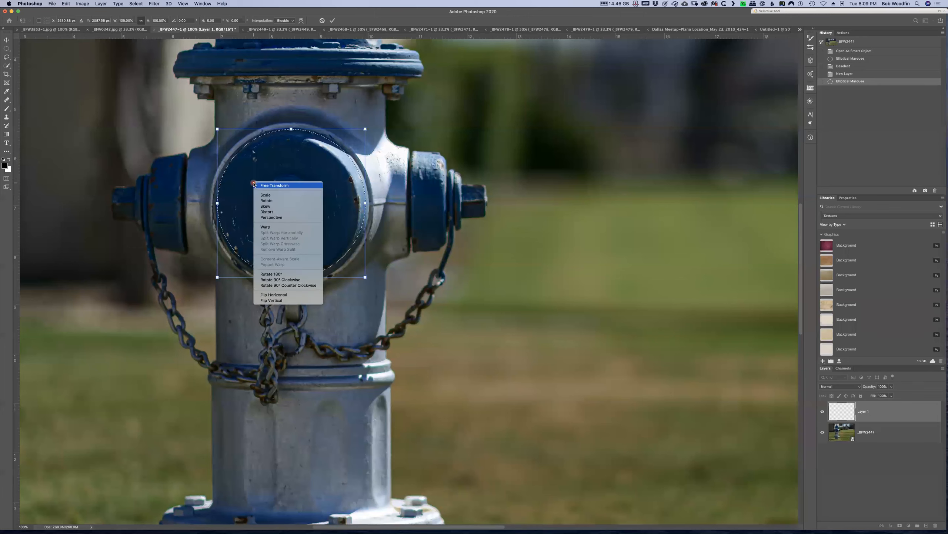
# Warp the elliptical selection's right and lower corners to fit the hydrant's round blue cap, and apply the transformation
pyautogui.click(274, 227)
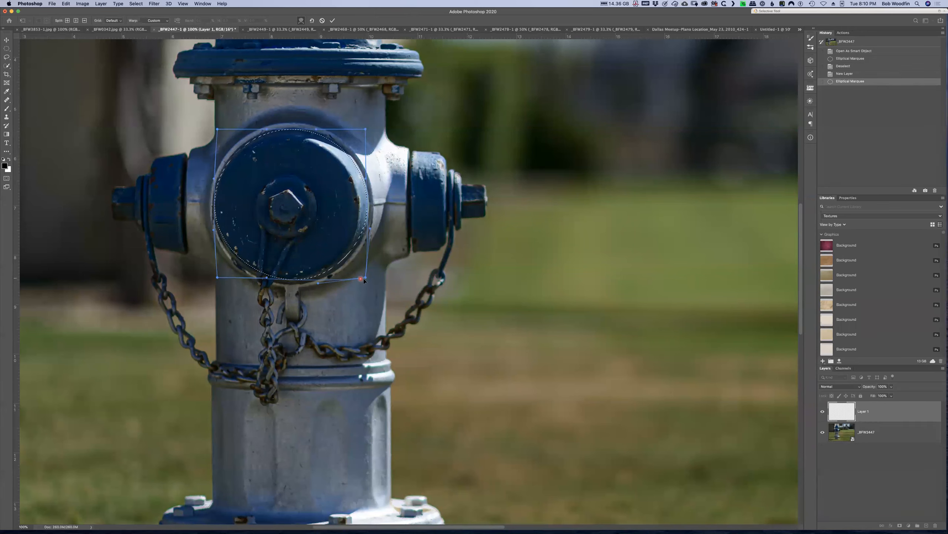
pyautogui.moveTo(366, 277); pyautogui.dragTo(372, 284)
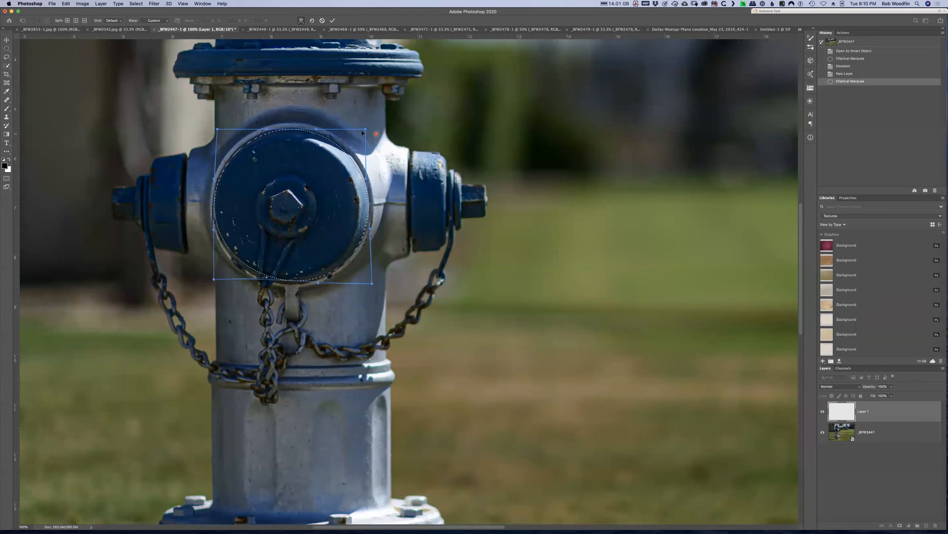
pyautogui.moveTo(368, 128); pyautogui.dragTo(370, 125)
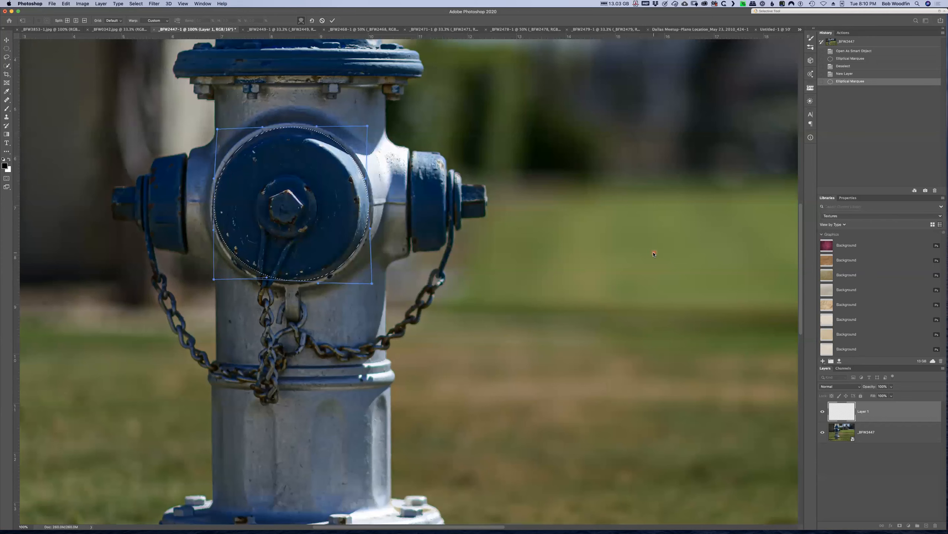
pyautogui.press('Return')
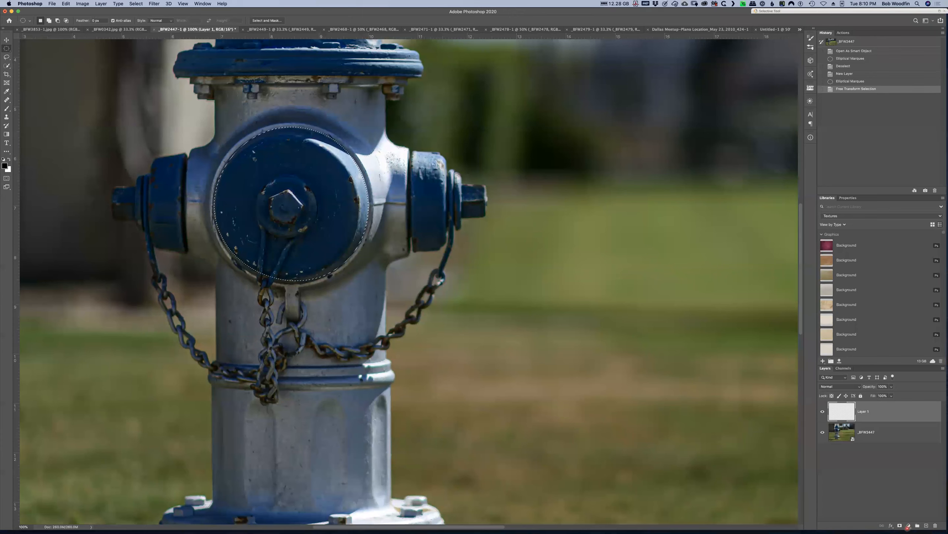
# Add a Hue/Saturation adjustment layer from the cap selection and shift its hue to turn the cap green
pyautogui.click(909, 526)
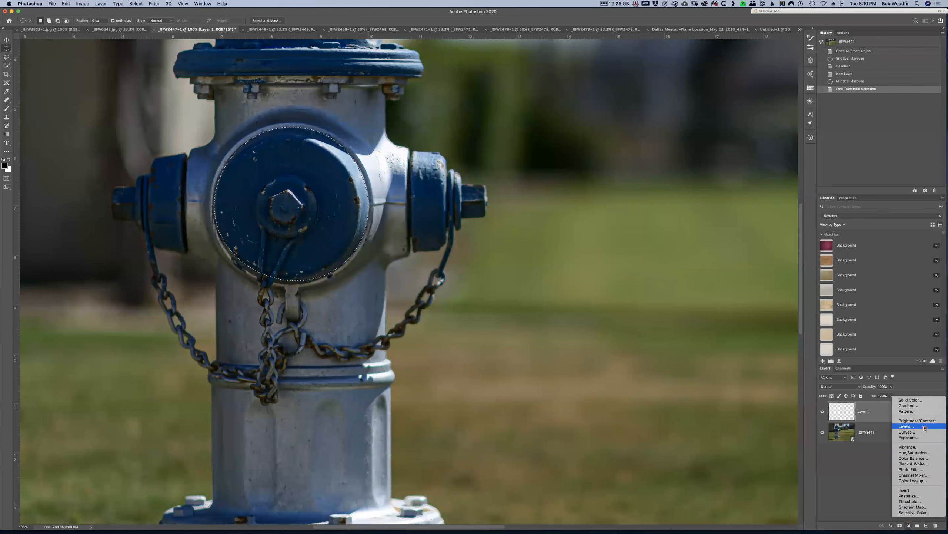
pyautogui.click(926, 453)
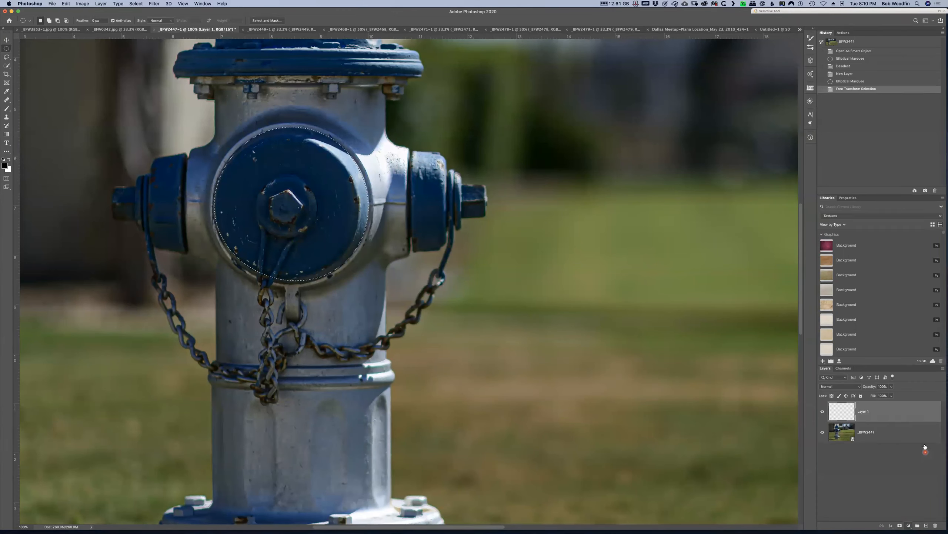
pyautogui.moveTo(863, 247); pyautogui.dragTo(840, 245)
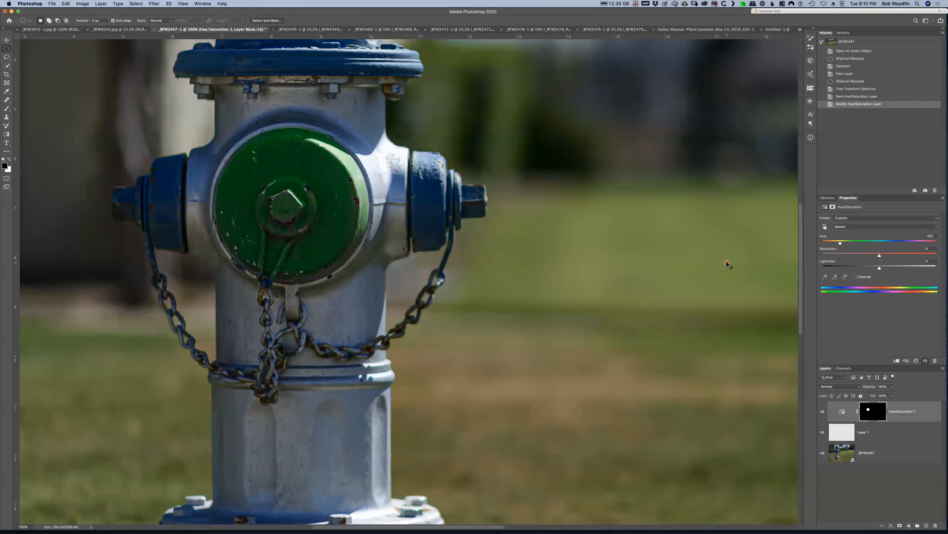
pyautogui.press('super+minus')
pyautogui.press('super+minus')
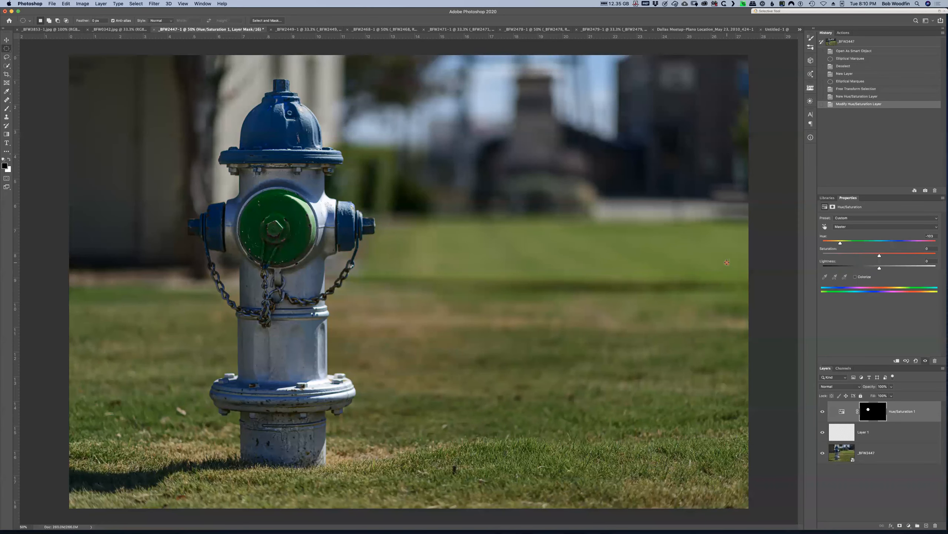
# Switch to the open _BFW2449-1 door photo and show the whole image with space around it
pyautogui.click(799, 30)
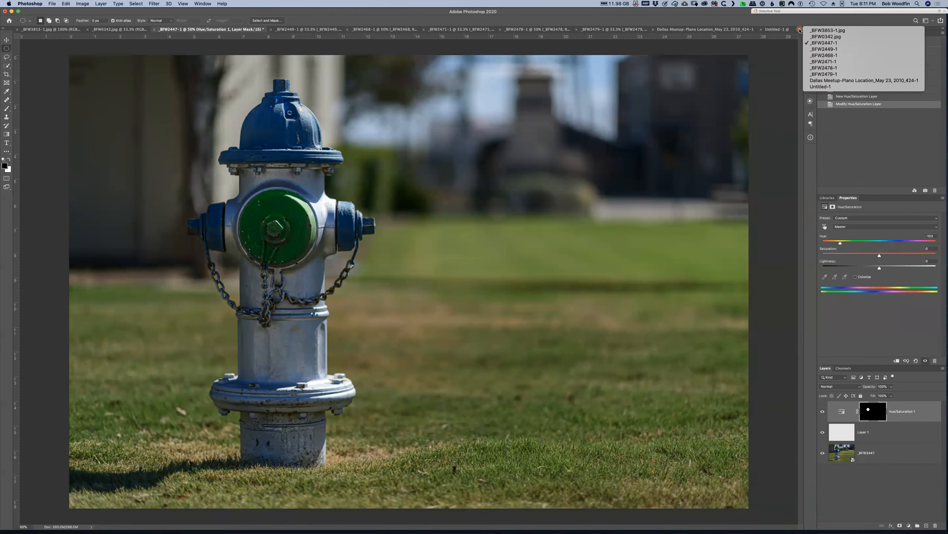
pyautogui.click(821, 49)
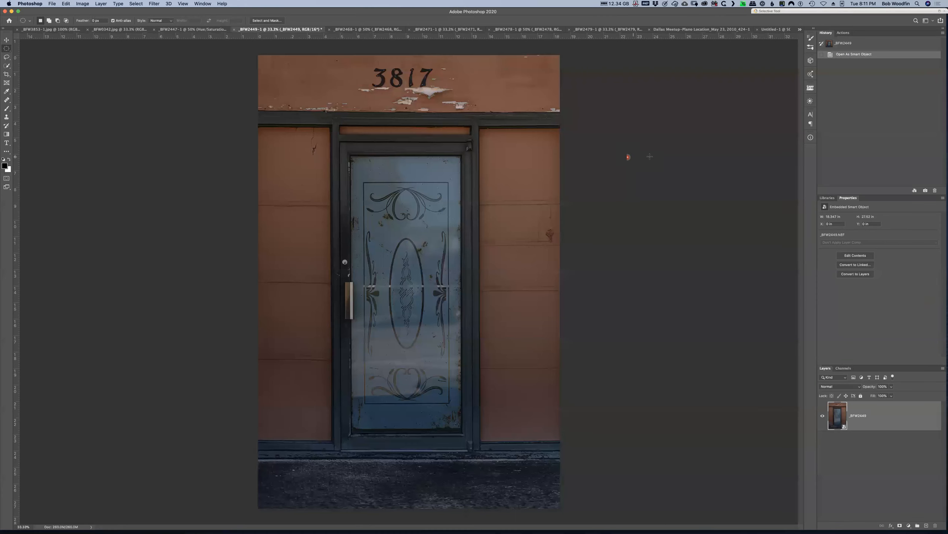
pyautogui.press('super+minus')
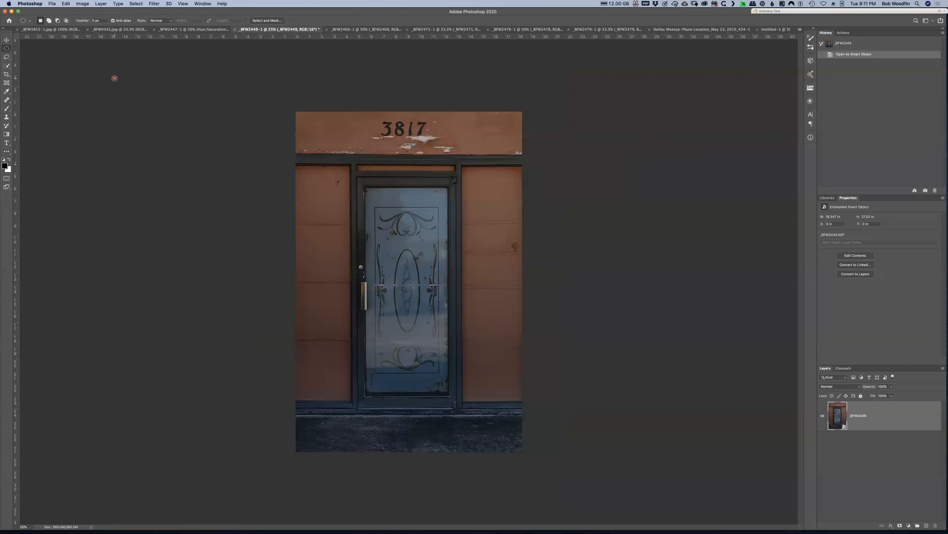
pyautogui.hotkey('shift', 'm')
pyautogui.click(288, 106)
pyautogui.moveTo(358, 122); pyautogui.dragTo(550, 153)
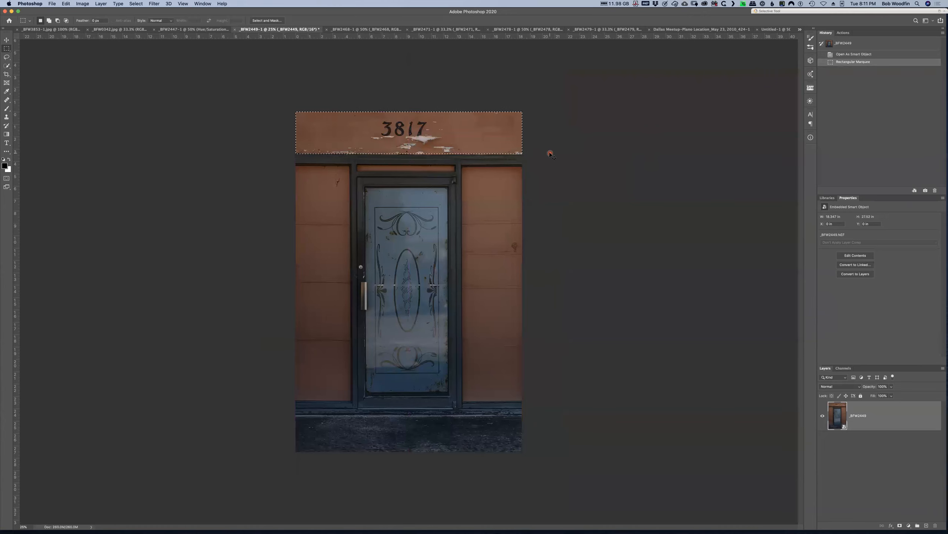
pyautogui.press('super+plus')
pyautogui.press('super+plus')
pyautogui.moveTo(435, 133); pyautogui.dragTo(439, 277)
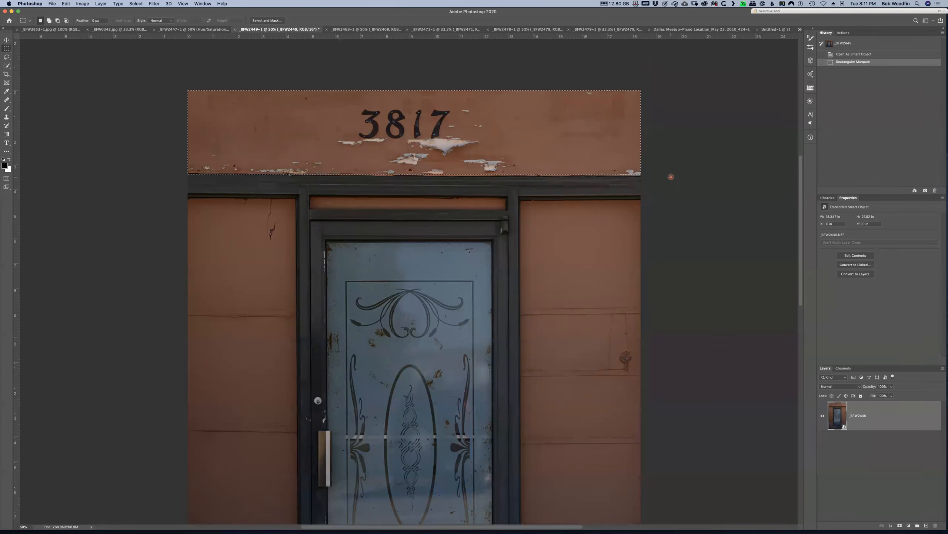
pyautogui.rightClick(280, 131)
pyautogui.press('Escape')
pyautogui.rightClick(300, 122)
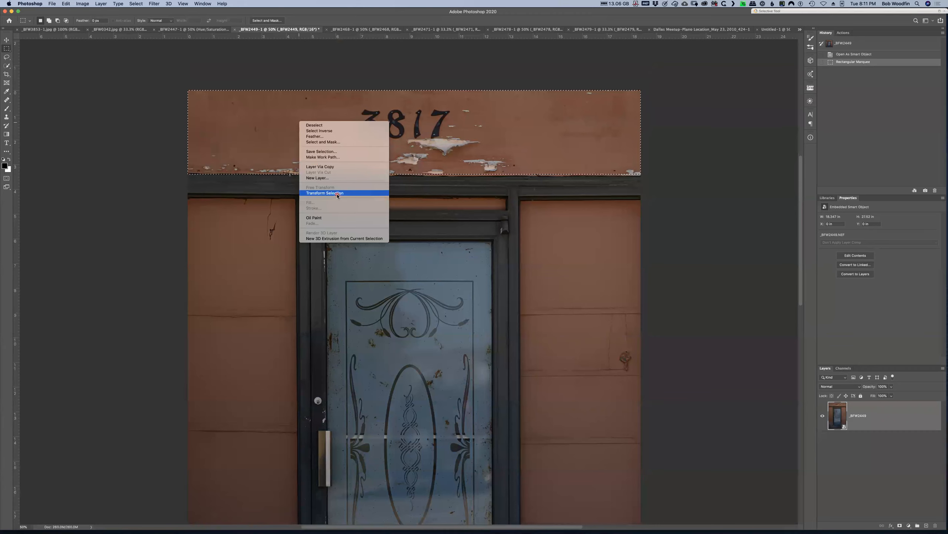
pyautogui.click(665, 277)
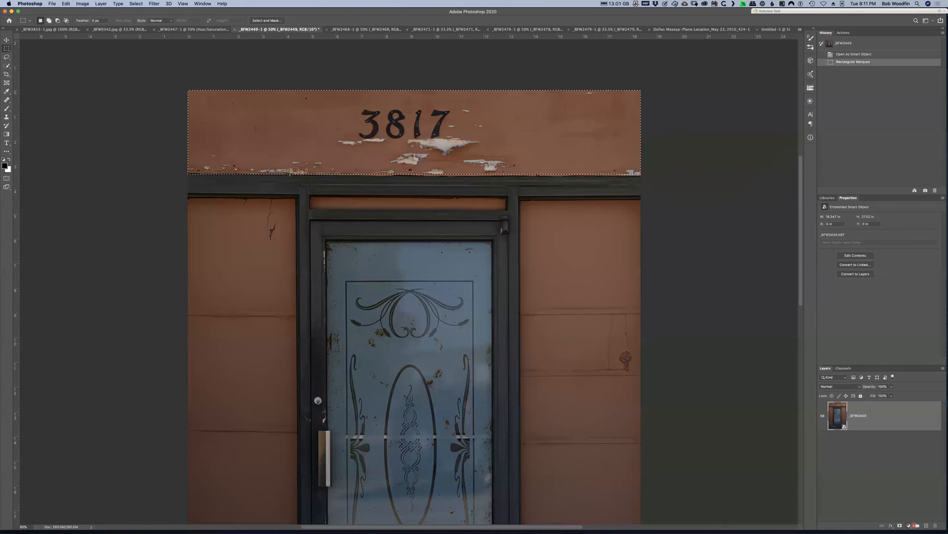
pyautogui.press('super+d')
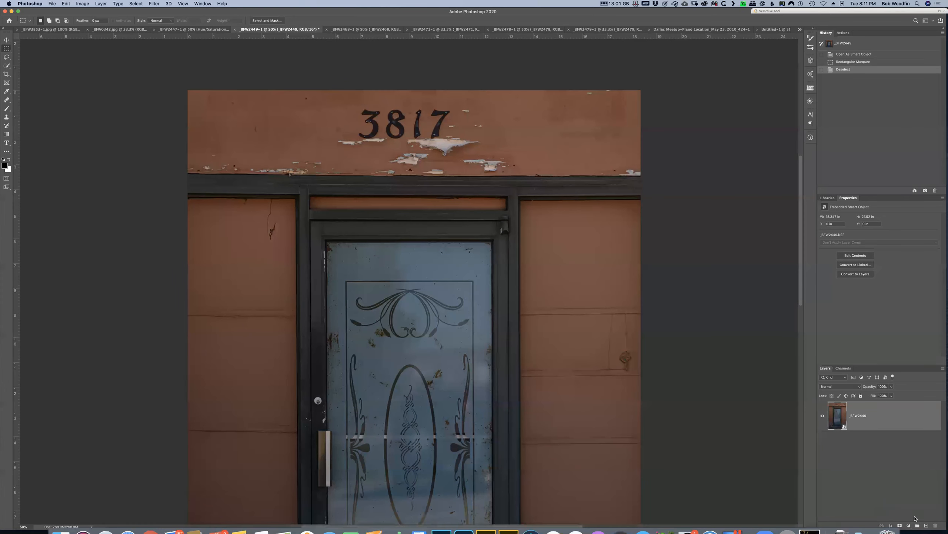
# Add a new blank layer and make a rectangular selection around the orange header panel with the number 3817
pyautogui.click(927, 525)
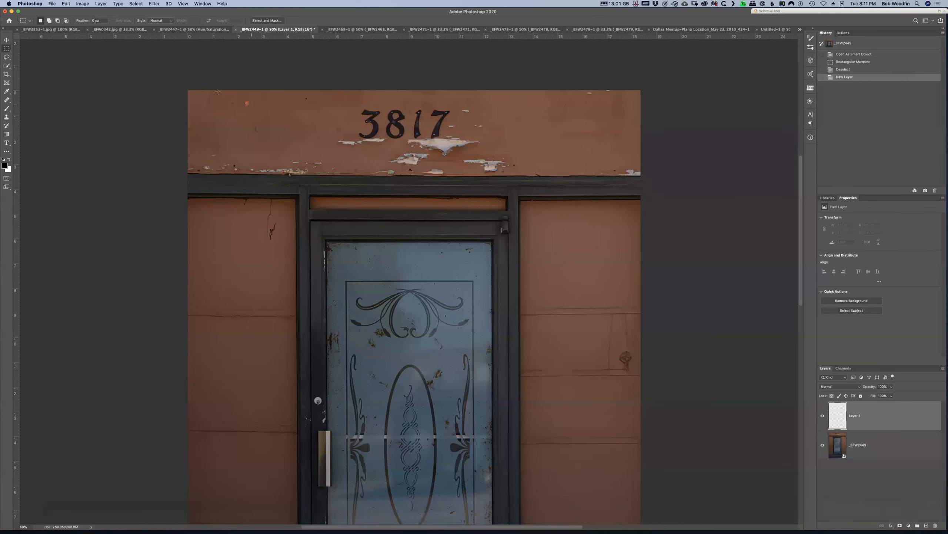
pyautogui.moveTo(162, 83); pyautogui.dragTo(685, 174)
# Transform the header selection and warp its lower edge to follow the dark beam, then apply it
pyautogui.rightClick(273, 133)
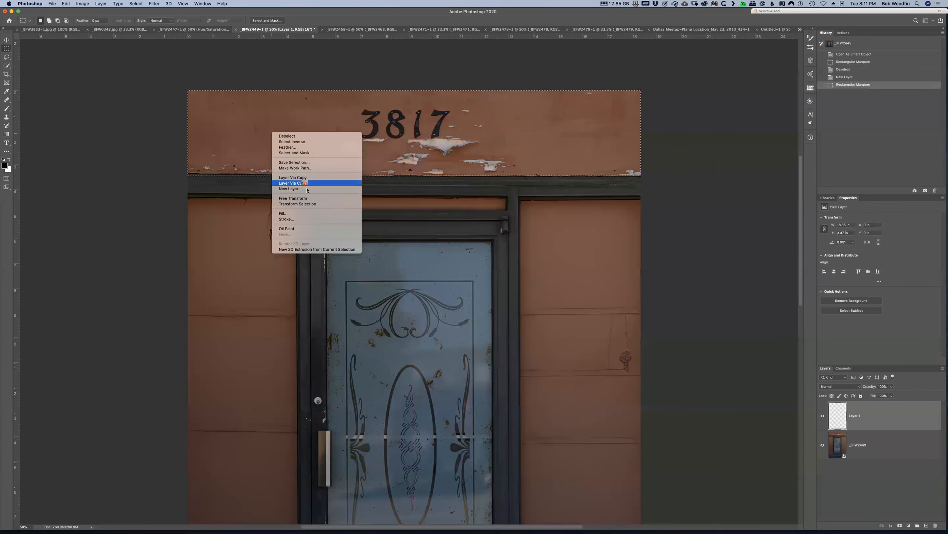
pyautogui.click(312, 204)
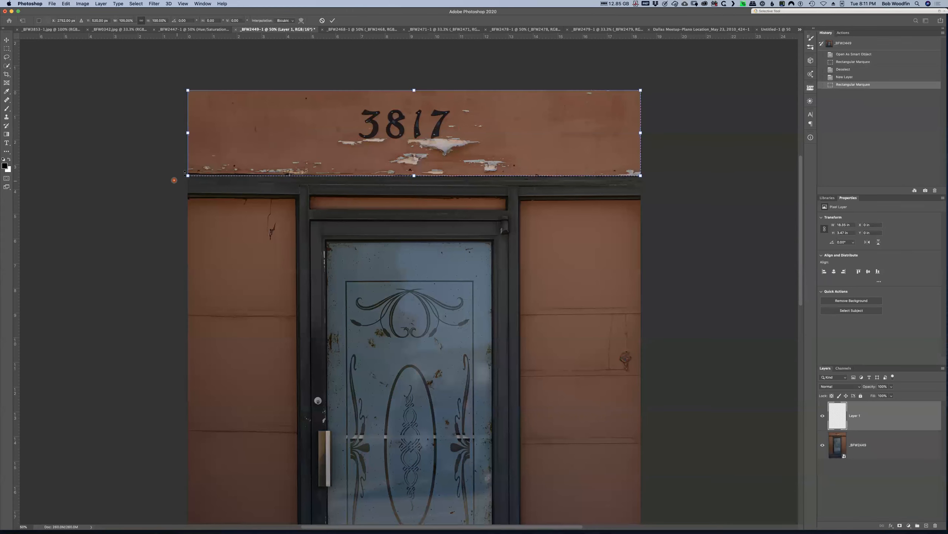
pyautogui.moveTo(188, 176); pyautogui.dragTo(188, 175)
pyautogui.moveTo(291, 176); pyautogui.dragTo(290, 175)
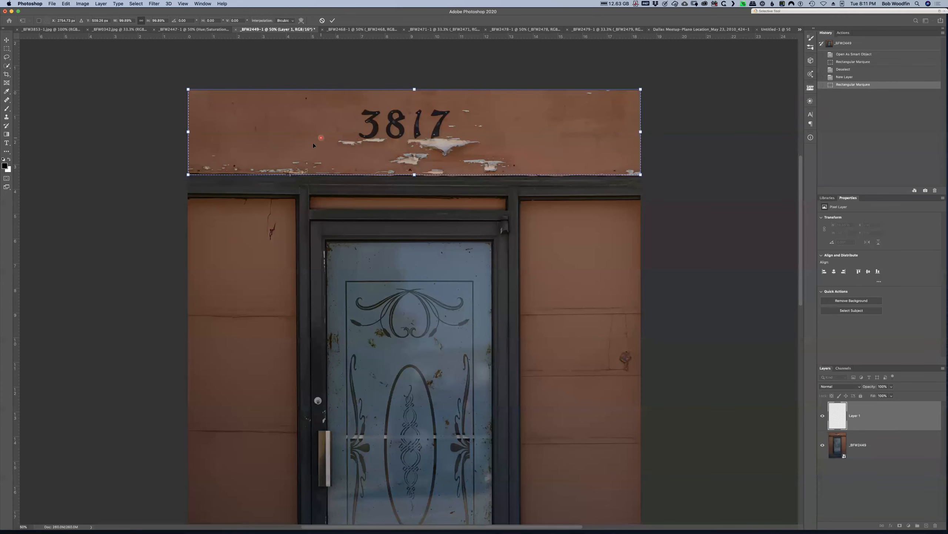
pyautogui.press('super+z')
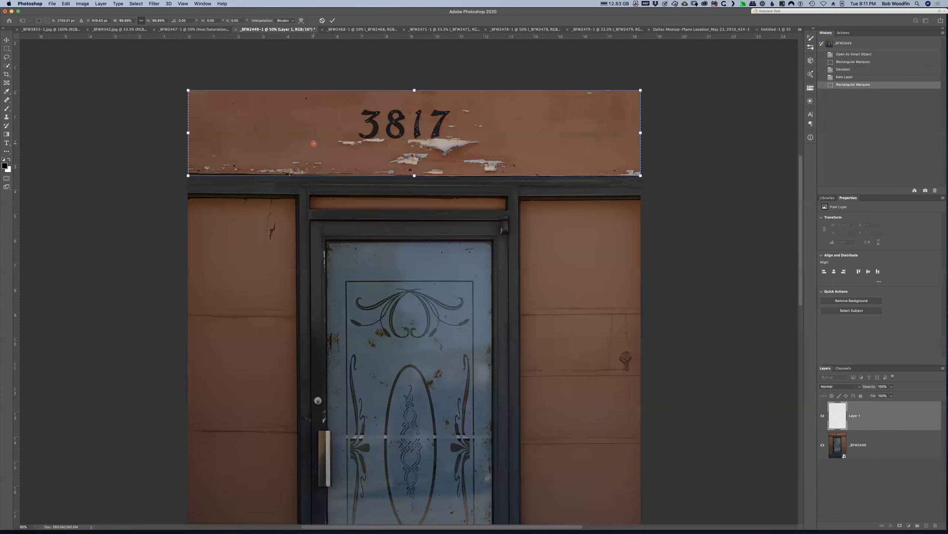
pyautogui.rightClick(347, 111)
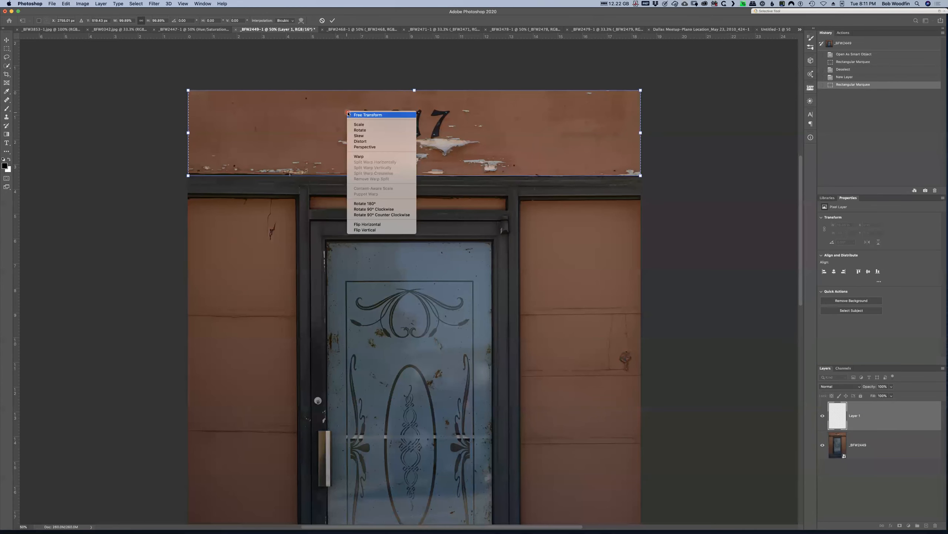
pyautogui.click(364, 157)
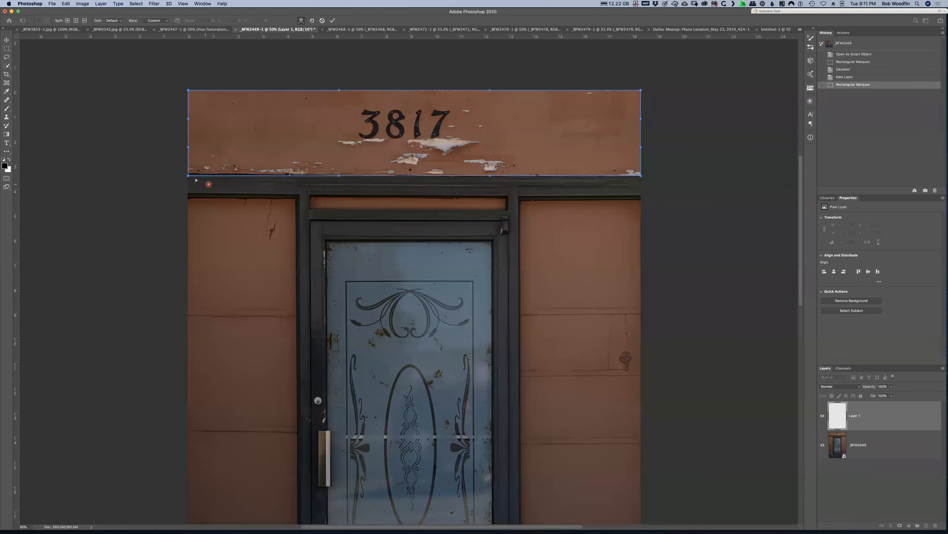
pyautogui.moveTo(188, 176); pyautogui.dragTo(188, 173)
pyautogui.moveTo(339, 176); pyautogui.dragTo(339, 174)
pyautogui.click(704, 189)
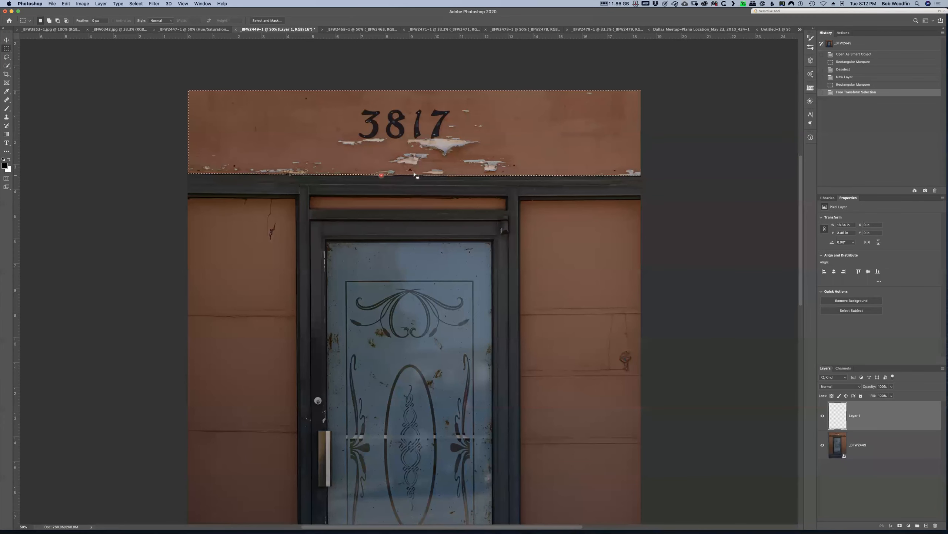
# Warp the header selection a second time to refine its lower edge along the beam, and apply it
pyautogui.rightClick(368, 151)
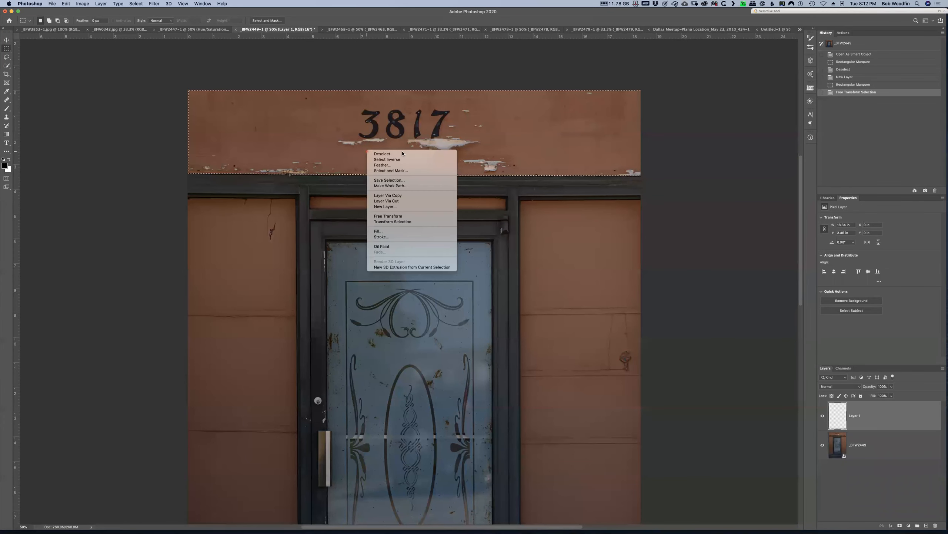
pyautogui.click(417, 223)
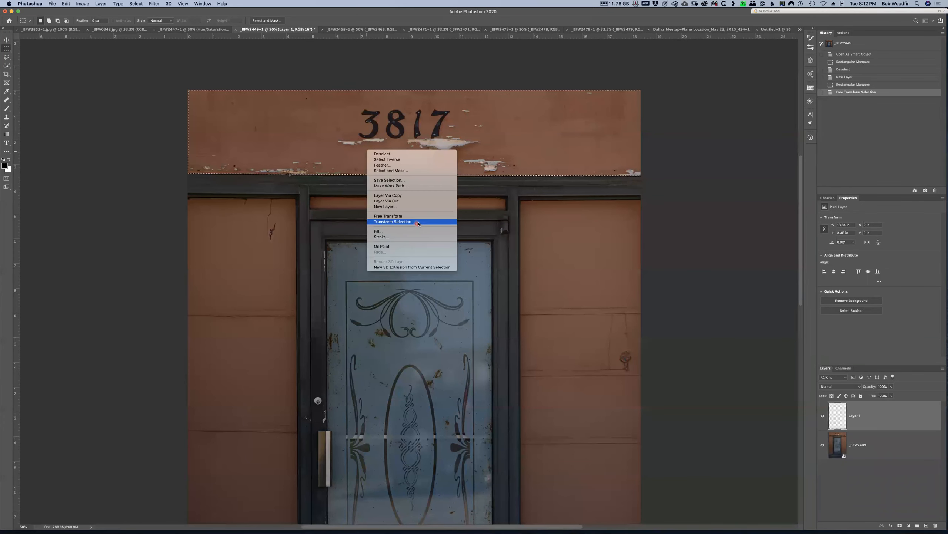
pyautogui.rightClick(502, 125)
pyautogui.click(522, 169)
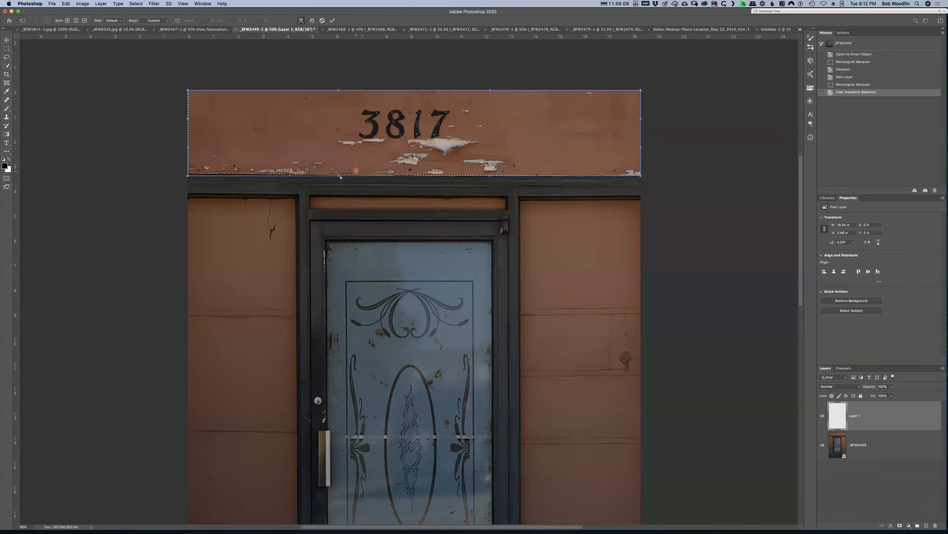
pyautogui.moveTo(338, 176); pyautogui.dragTo(339, 177)
pyautogui.press('Return')
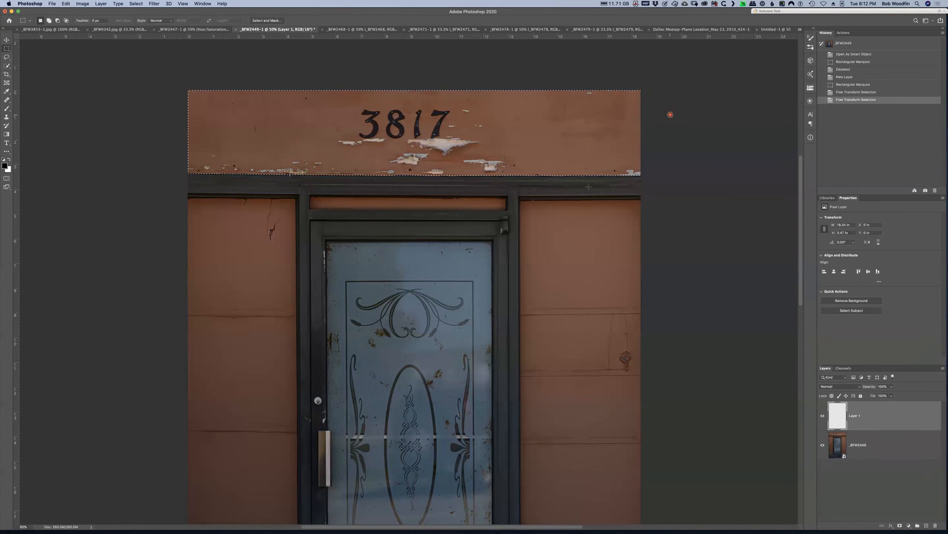
# Add a rectangular selection of the orange wall panel to the left of the door to the header selection
pyautogui.scroll(-3, 608, 237)
pyautogui.click(531, 182)
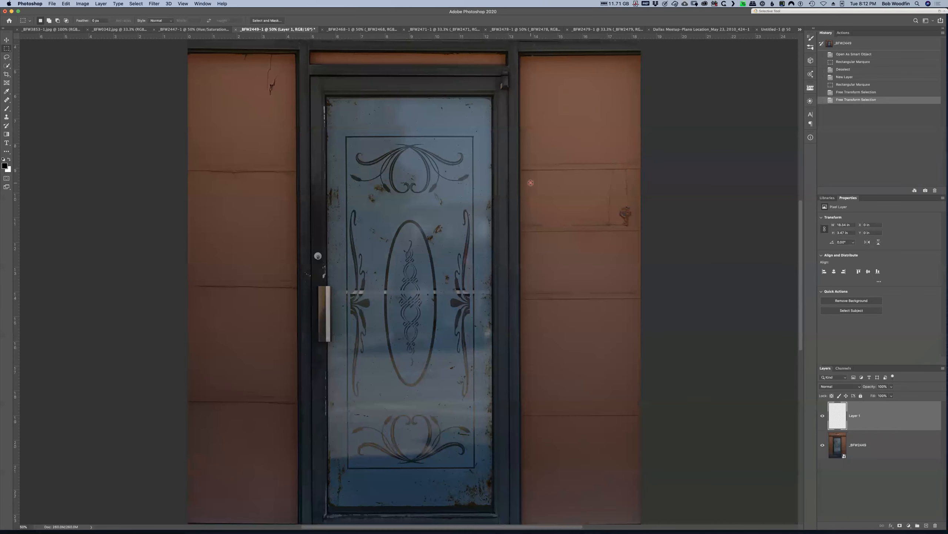
pyautogui.press('super+minus')
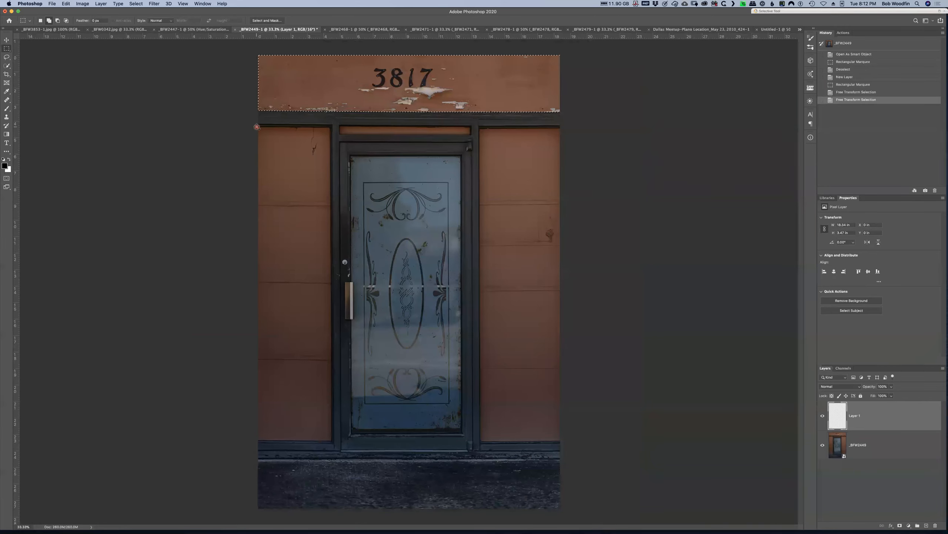
pyautogui.moveTo(257, 127); pyautogui.dragTo(331, 440)
pyautogui.press('super+equal')
pyautogui.press('super+equal')
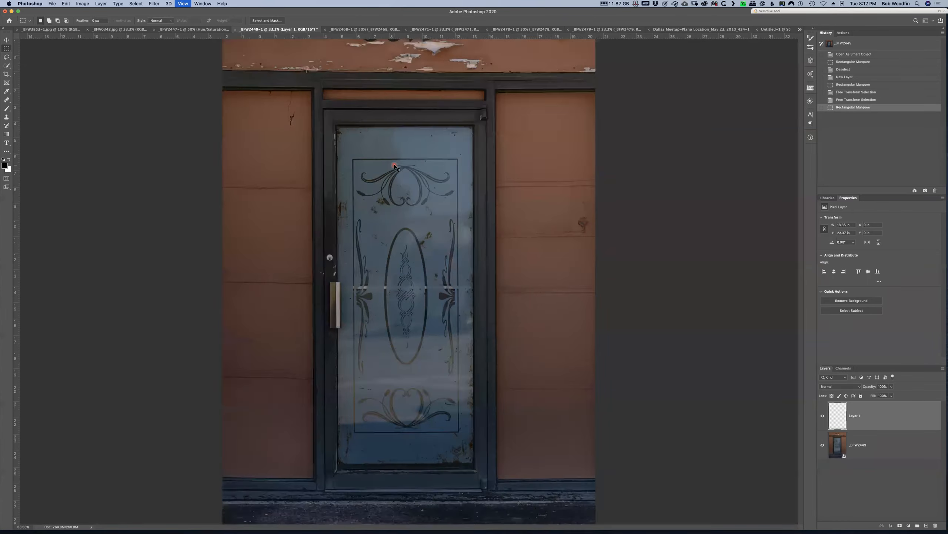
pyautogui.moveTo(190, 96); pyautogui.dragTo(241, 233)
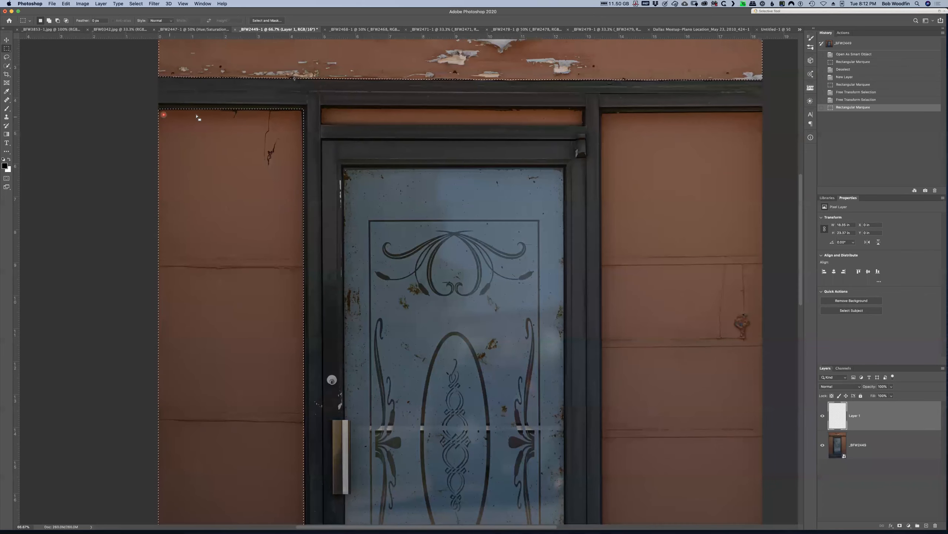
pyautogui.rightClick(233, 142)
pyautogui.click(278, 214)
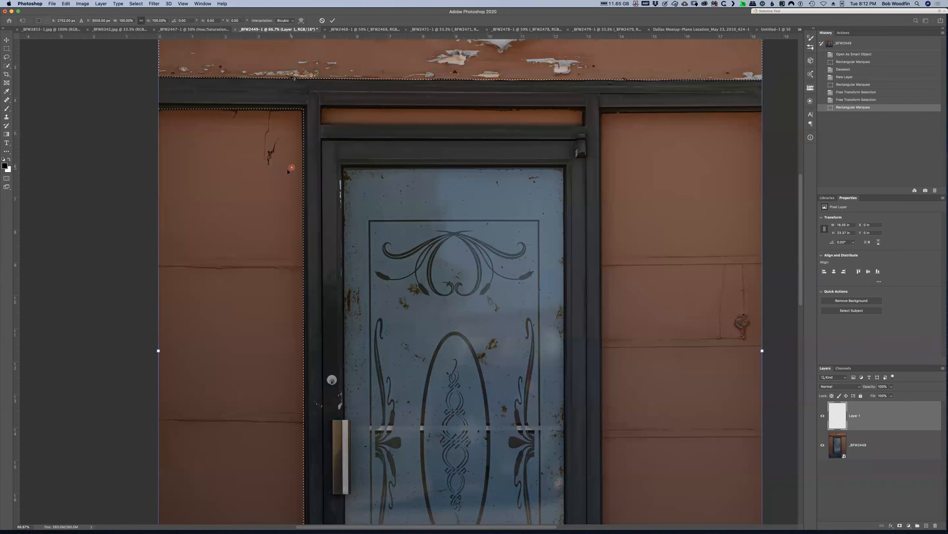
pyautogui.press('Return')
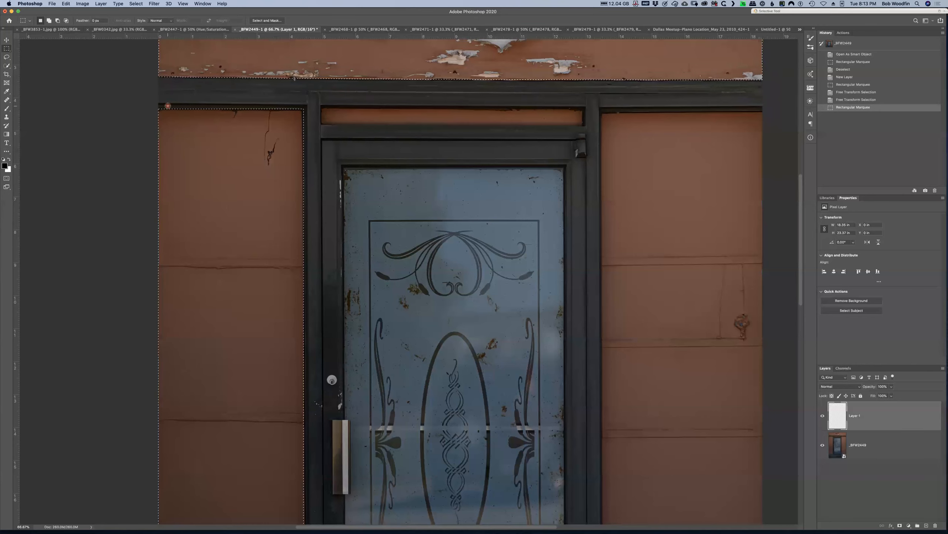
# Subtract a thin rectangular strip from the selection along the upper edge of the left orange wall panel
pyautogui.press('alt')
pyautogui.moveTo(159, 108); pyautogui.dragTo(301, 108)
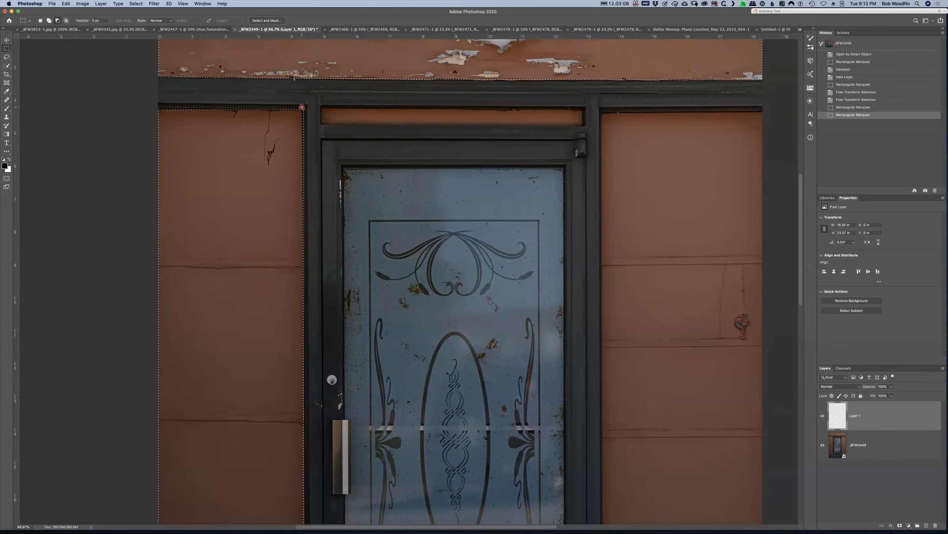
# Subtract a thin rectangular strip from the selection along the edge of the left orange panel next to the door frame
pyautogui.moveTo(305, 122); pyautogui.dragTo(312, 149)
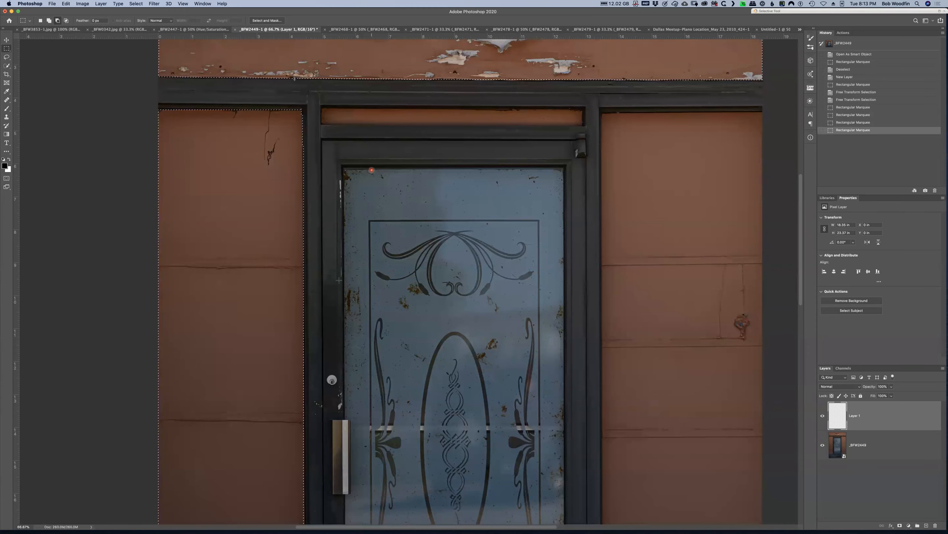
pyautogui.scroll(-5, 391, 279)
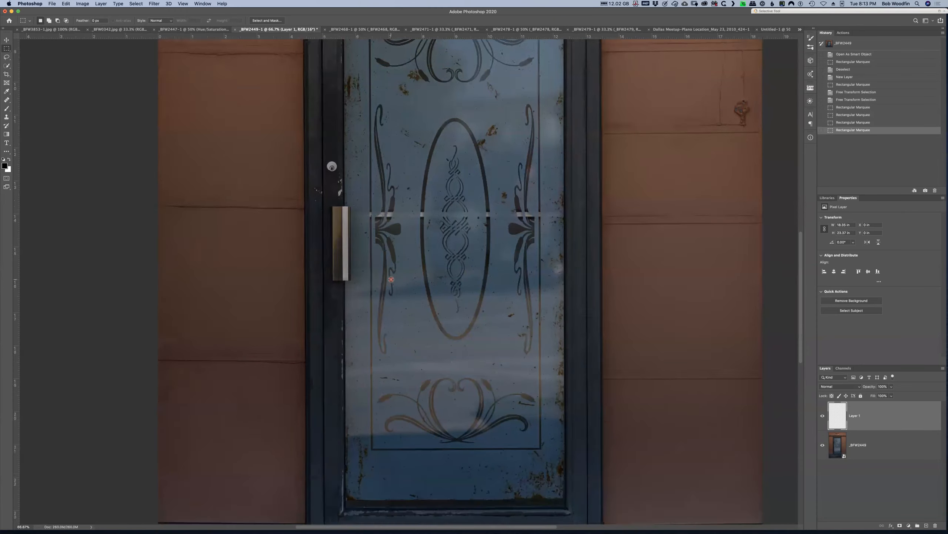
pyautogui.scroll(-8, 391, 279)
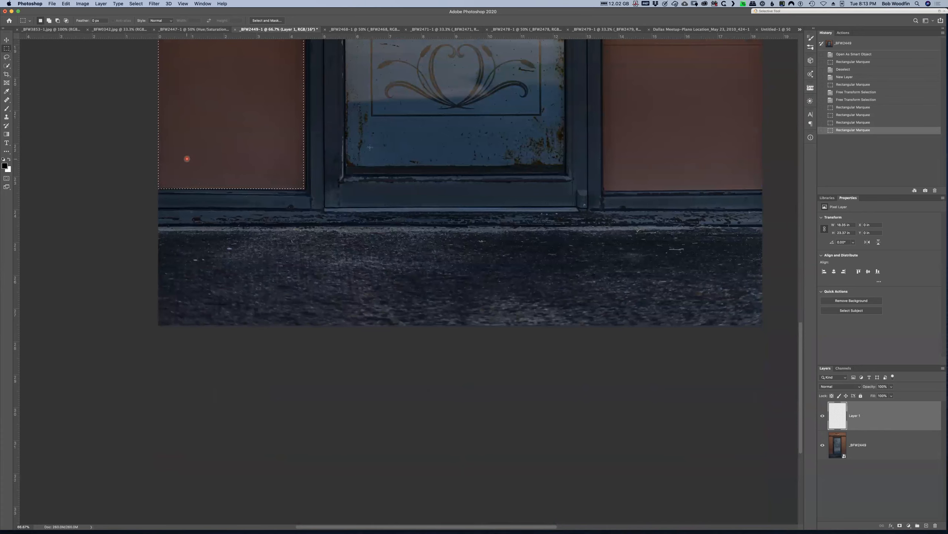
# Add rectangular selections of the orange panel to the right of the door and the narrow orange strip above it
pyautogui.moveTo(445, 161); pyautogui.dragTo(342, 419)
pyautogui.moveTo(513, 183); pyautogui.dragTo(480, 337)
pyautogui.press('super+minus')
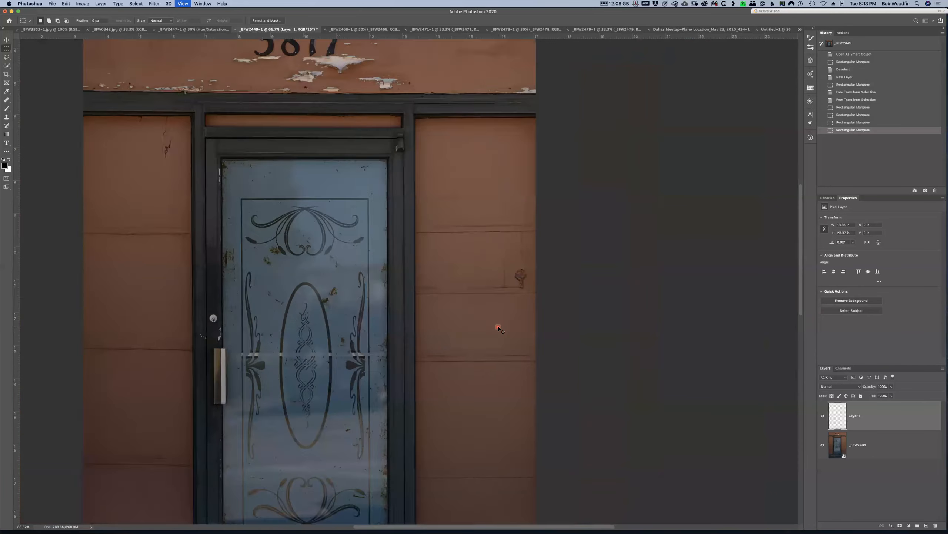
pyautogui.press('super+minus')
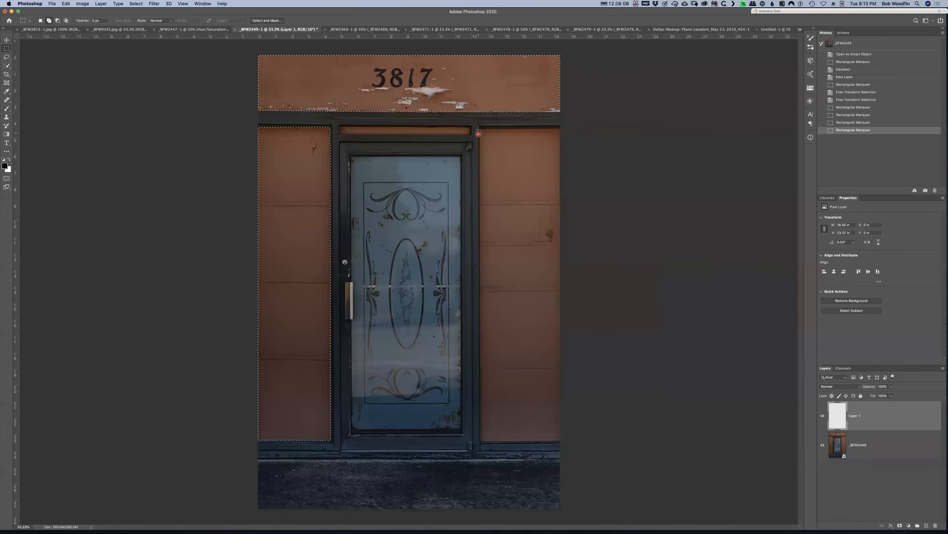
pyautogui.moveTo(480, 129); pyautogui.dragTo(616, 440)
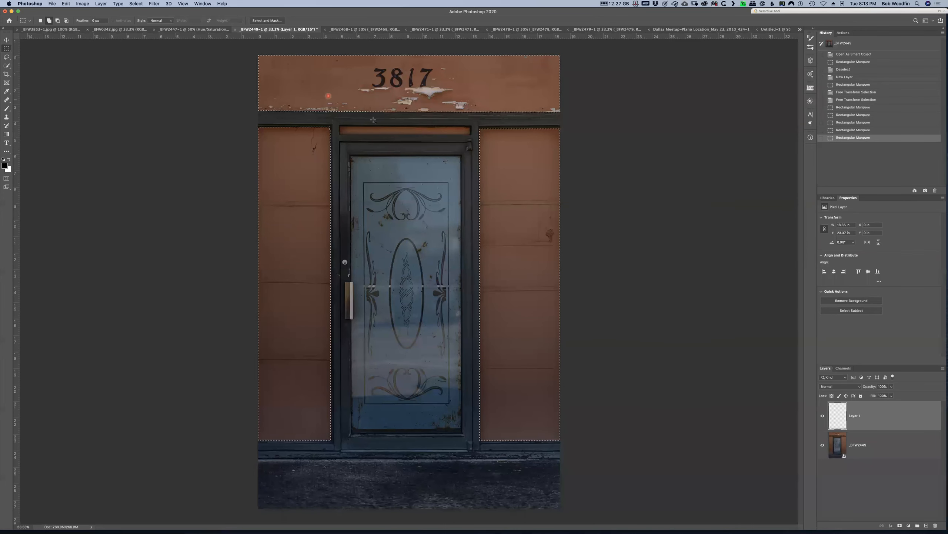
pyautogui.moveTo(340, 128); pyautogui.dragTo(471, 134)
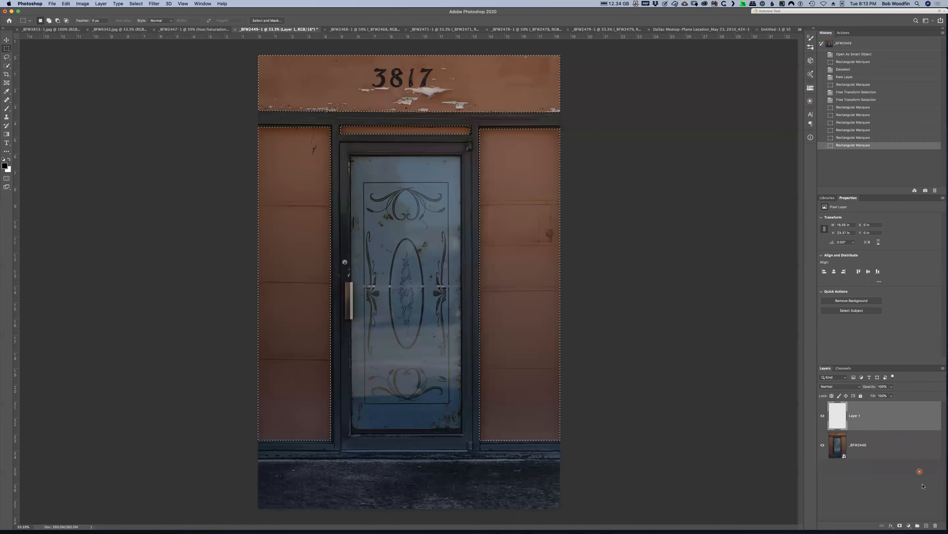
# Add a Curves adjustment layer from the selection and brighten the orange panels with on-image adjustment, input 52 to output 69
pyautogui.click(911, 525)
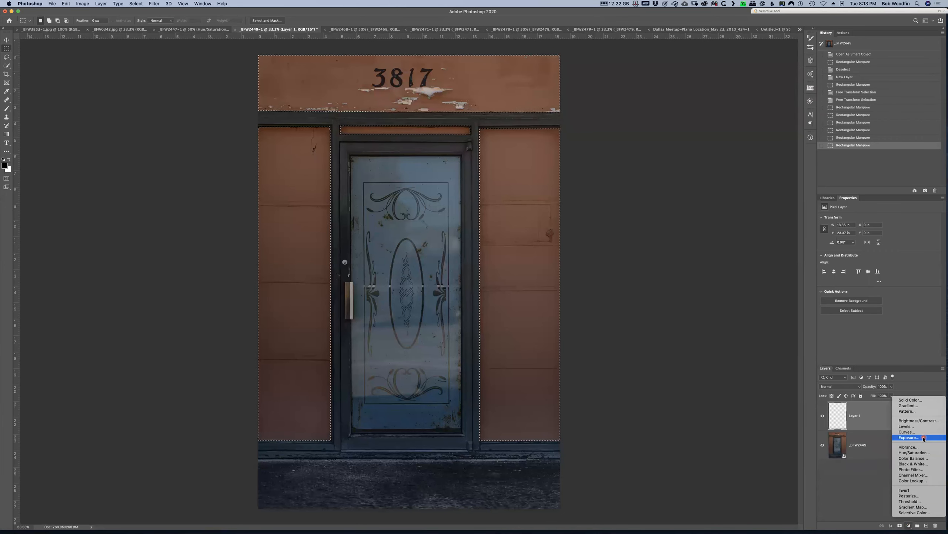
pyautogui.click(924, 432)
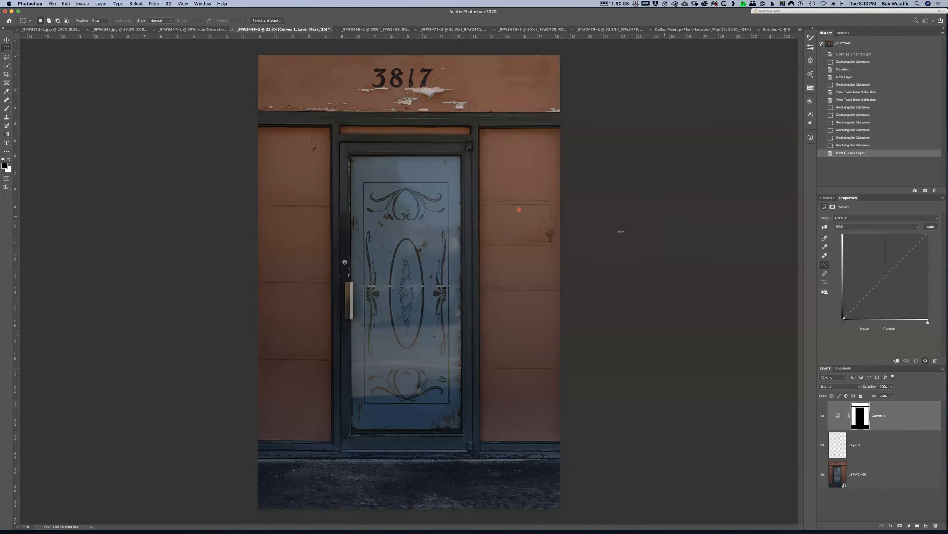
pyautogui.click(825, 227)
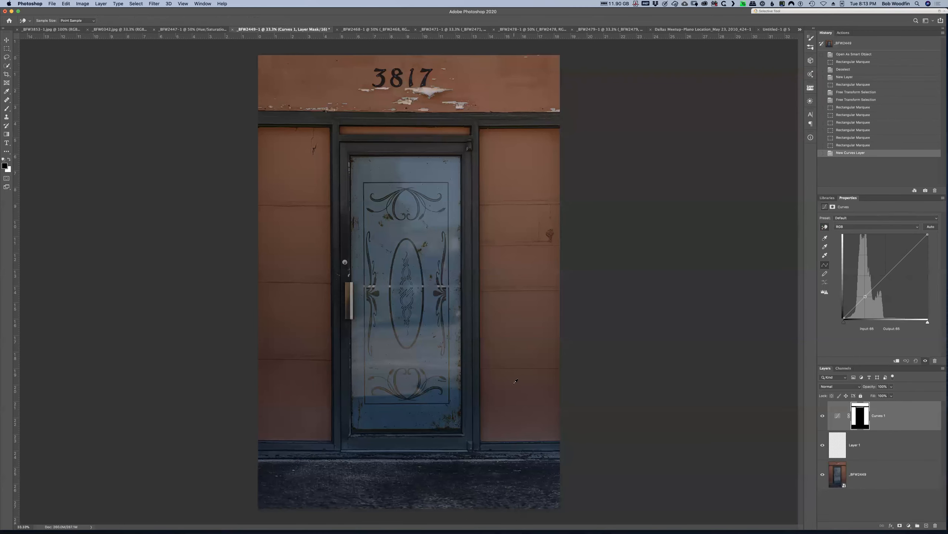
pyautogui.moveTo(508, 387); pyautogui.dragTo(510, 384)
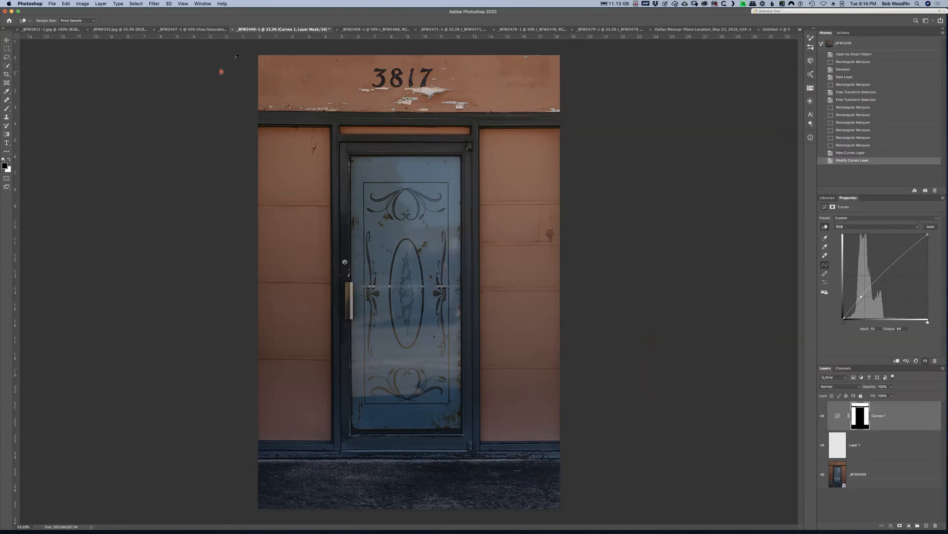
# Switch to the blank Untitled-1 document, deselect its existing selection and activate the Lasso tool
pyautogui.click(366, 30)
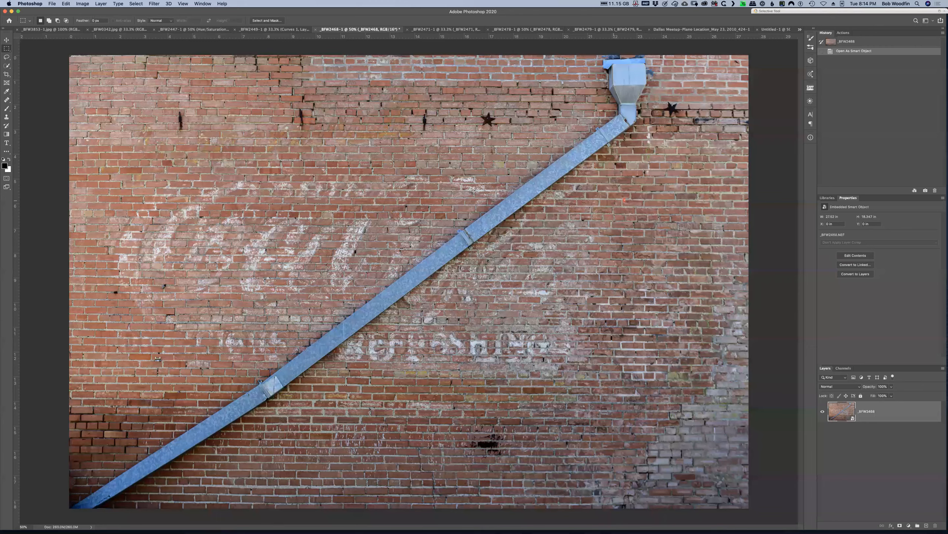
pyautogui.click(415, 30)
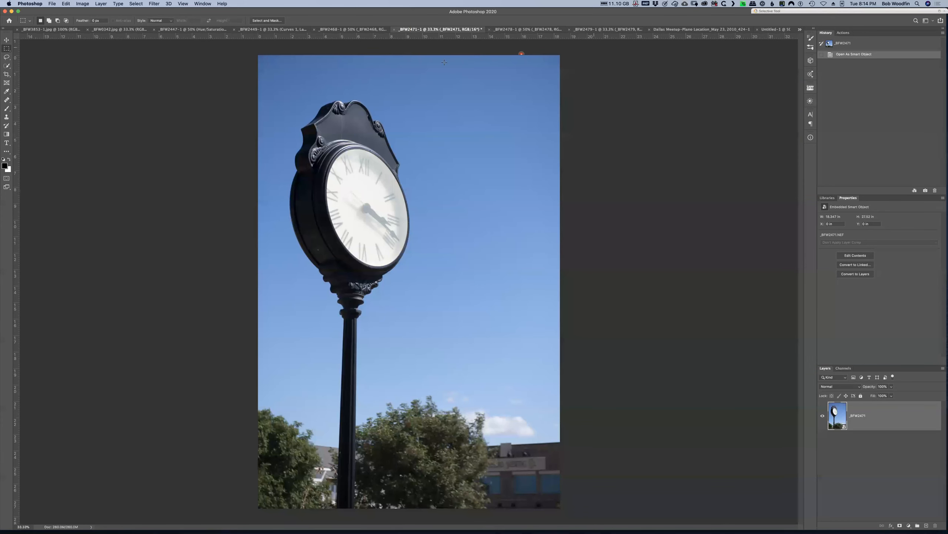
pyautogui.click(772, 29)
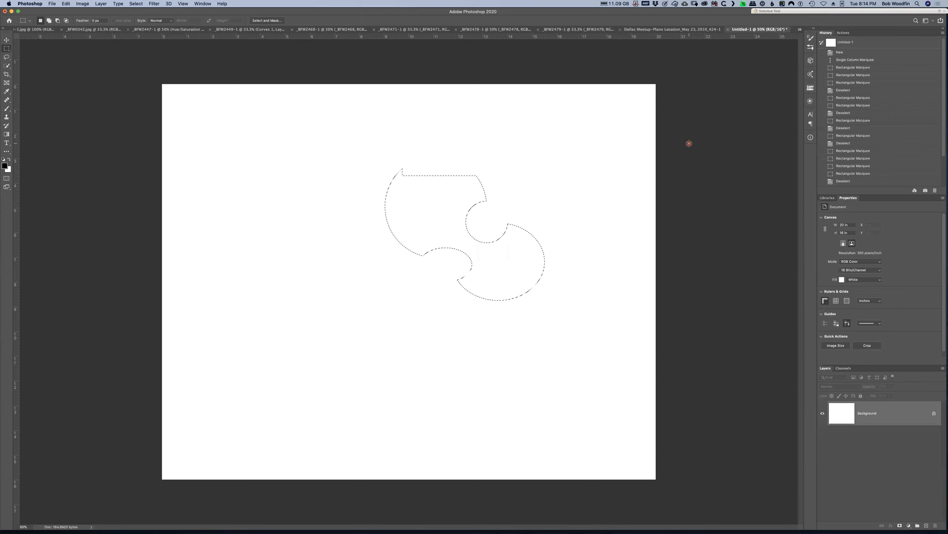
pyautogui.press('super+d')
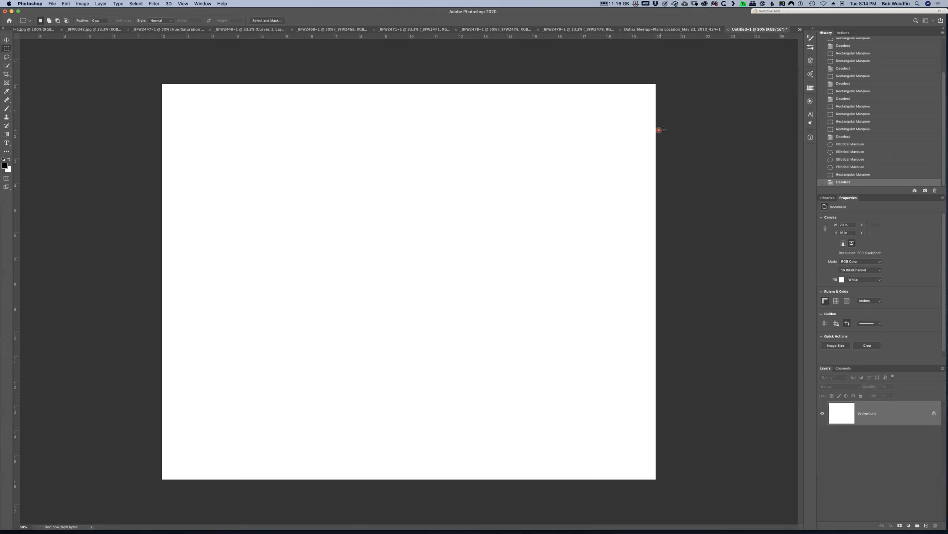
pyautogui.moveTo(50, 55); pyautogui.dragTo(54, 56)
pyautogui.click(7, 58)
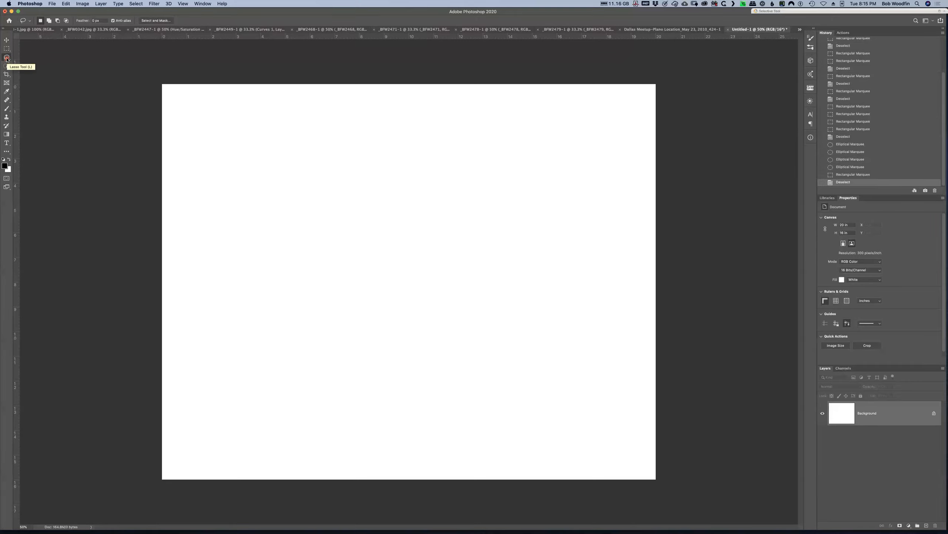
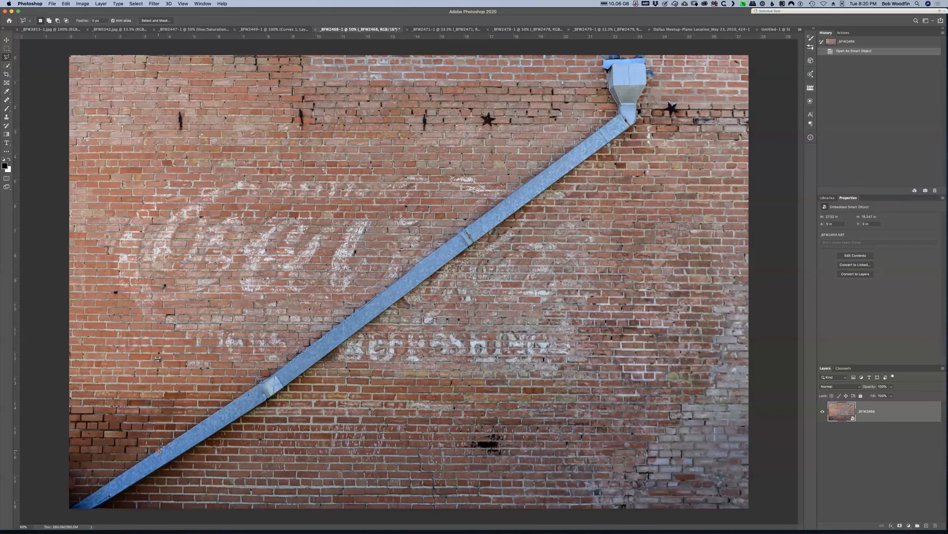
pyautogui.click(64, 509)
pyautogui.doubleClick(70, 508)
pyautogui.click(71, 506)
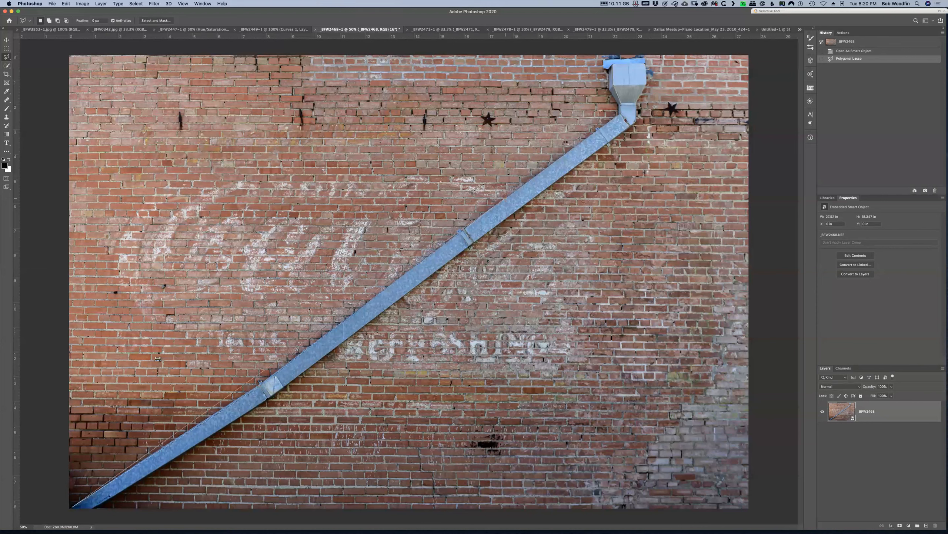
pyautogui.doubleClick(492, 209)
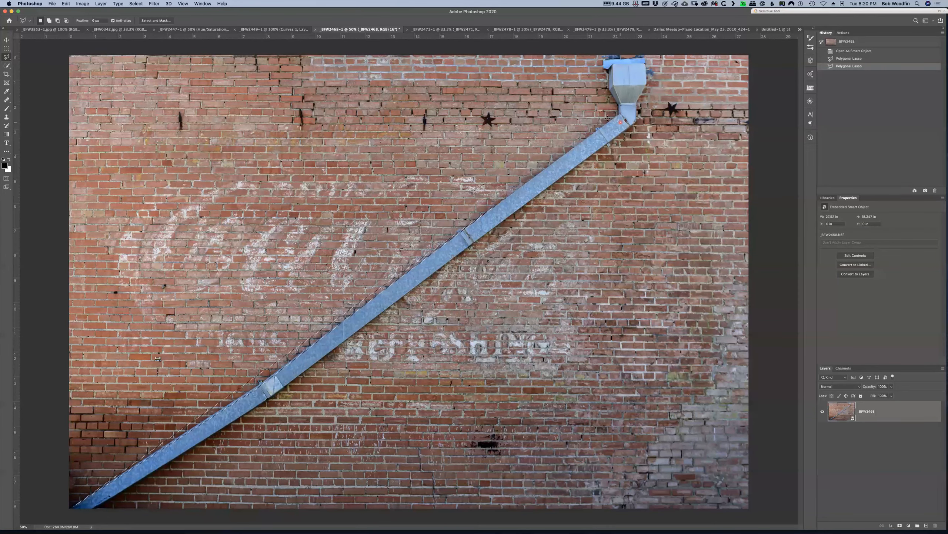
# Outline the whole blue downspout, including its funnel-shaped head, with the Polygonal Lasso tool
pyautogui.click(607, 72)
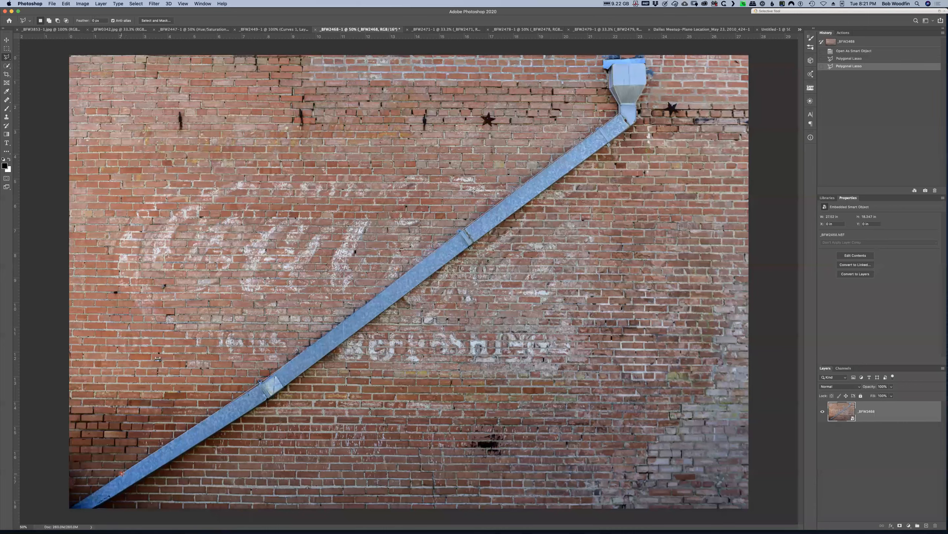
pyautogui.click(70, 508)
pyautogui.click(92, 517)
pyautogui.click(646, 63)
pyautogui.click(612, 63)
pyautogui.click(611, 77)
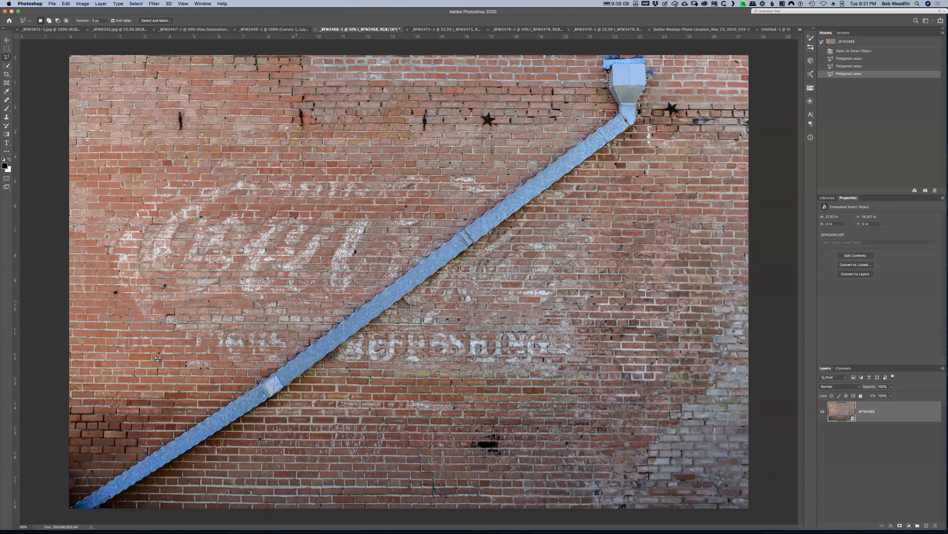
# Subtract the sliver of brick above the downspout's upper edge near the lower joint with a Polygonal Lasso selection
pyautogui.press('super+equal')
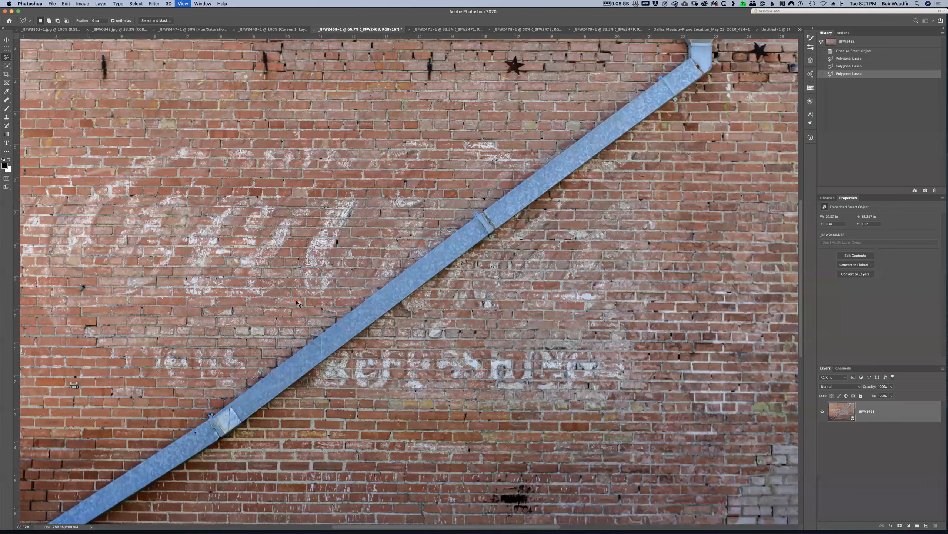
pyautogui.press('super+equal')
pyautogui.press('super+equal')
pyautogui.moveTo(298, 337); pyautogui.dragTo(770, 104)
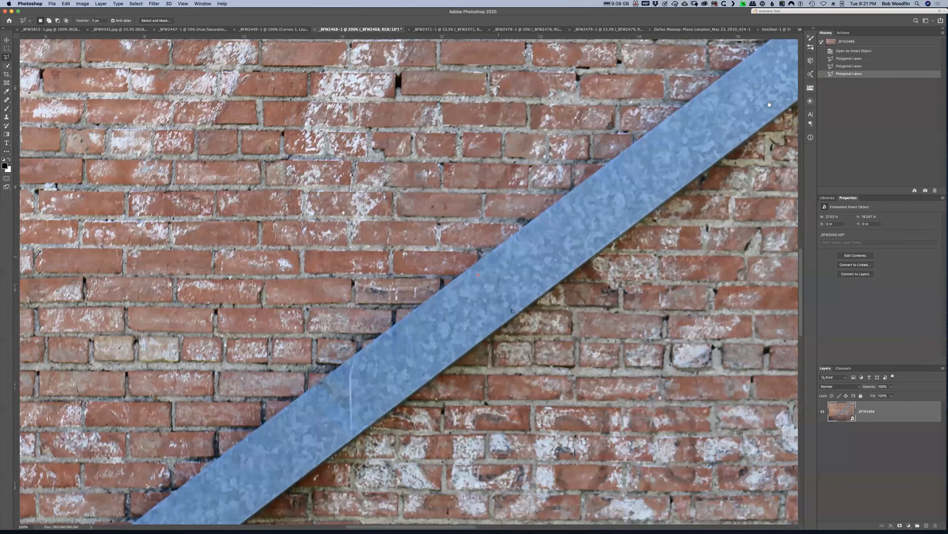
pyautogui.moveTo(367, 395); pyautogui.dragTo(637, 231)
pyautogui.moveTo(331, 418); pyautogui.dragTo(518, 163)
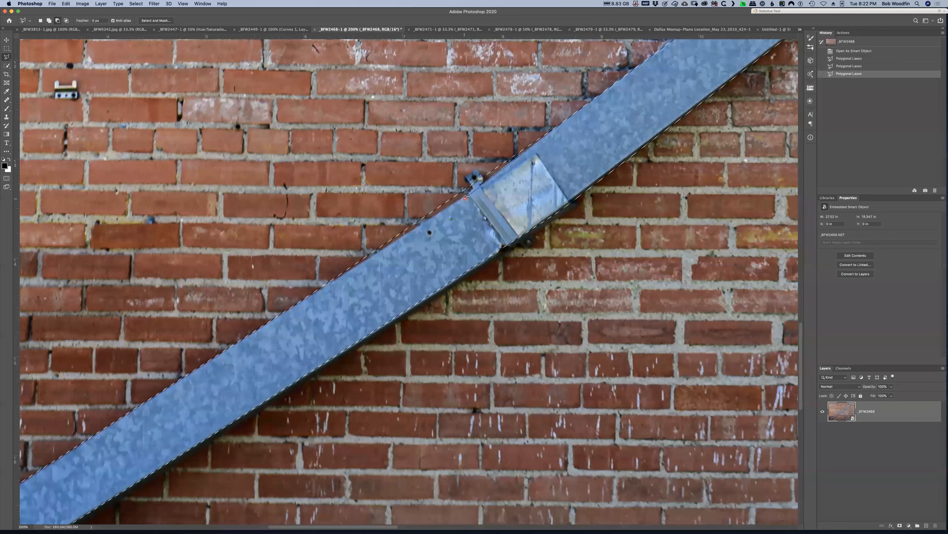
pyautogui.click(376, 246)
pyautogui.click(305, 298)
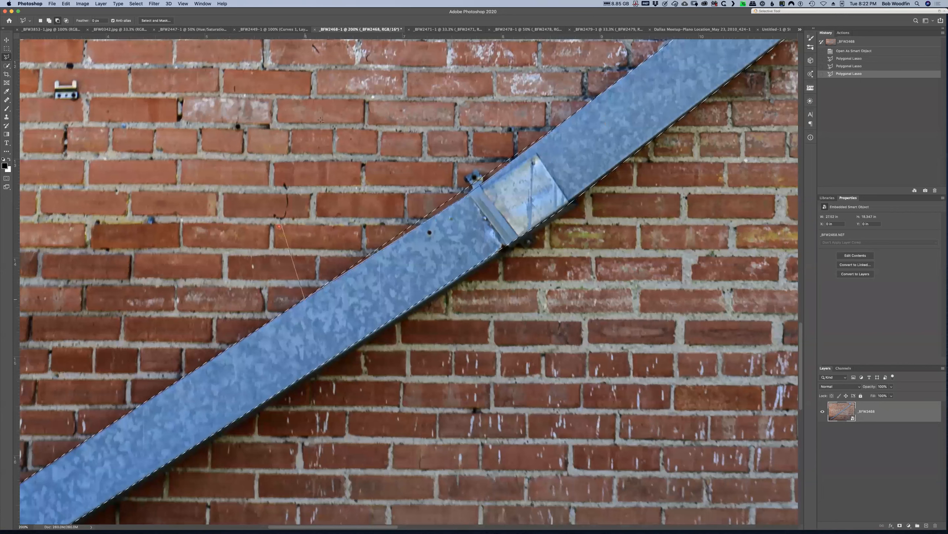
pyautogui.click(344, 104)
pyautogui.click(546, 110)
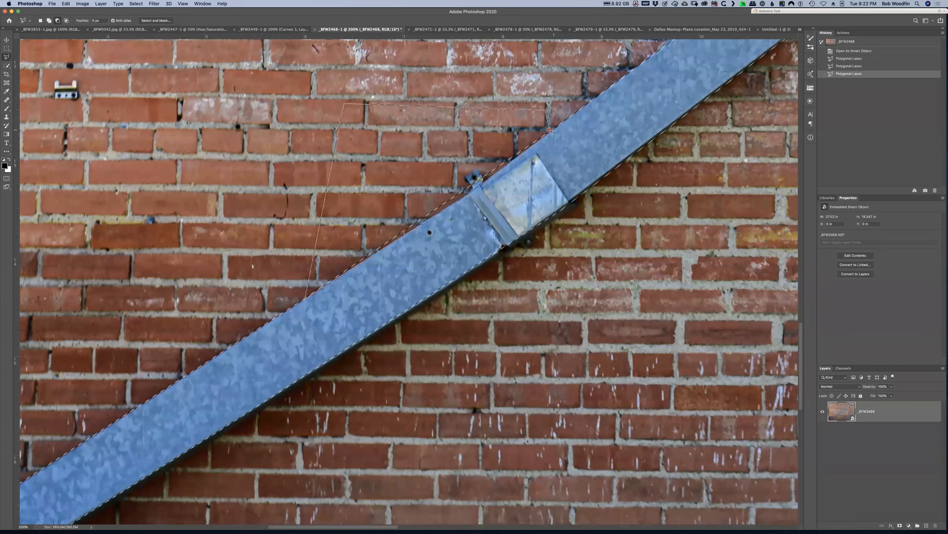
pyautogui.doubleClick(558, 128)
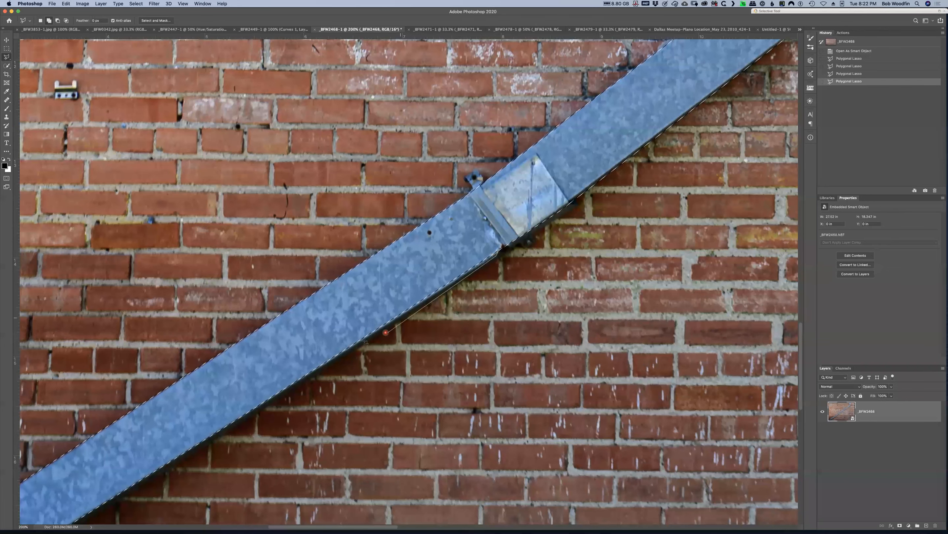
# Add the missed sliver along the downspout's lower edge, up to the lower joint, with a Polygonal Lasso selection
pyautogui.click(362, 341)
pyautogui.click(309, 376)
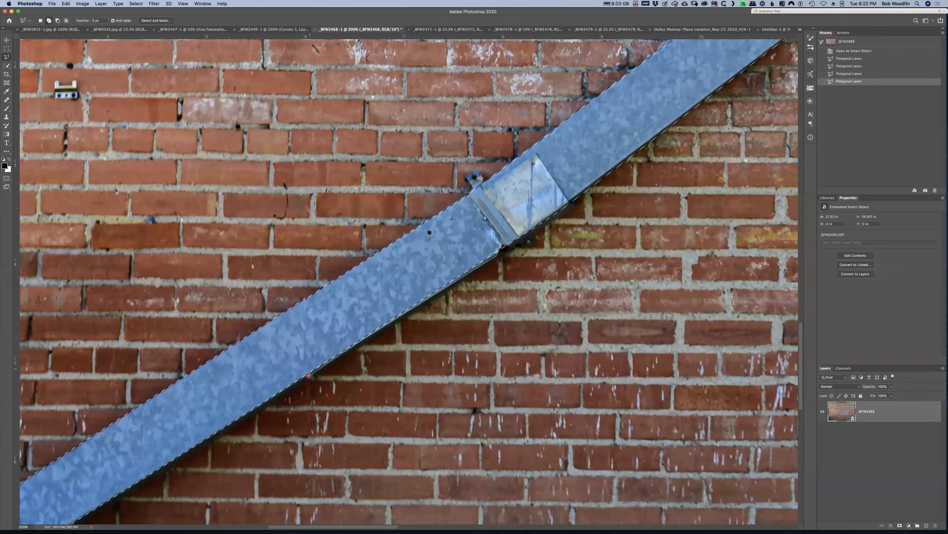
pyautogui.click(501, 248)
pyautogui.click(502, 250)
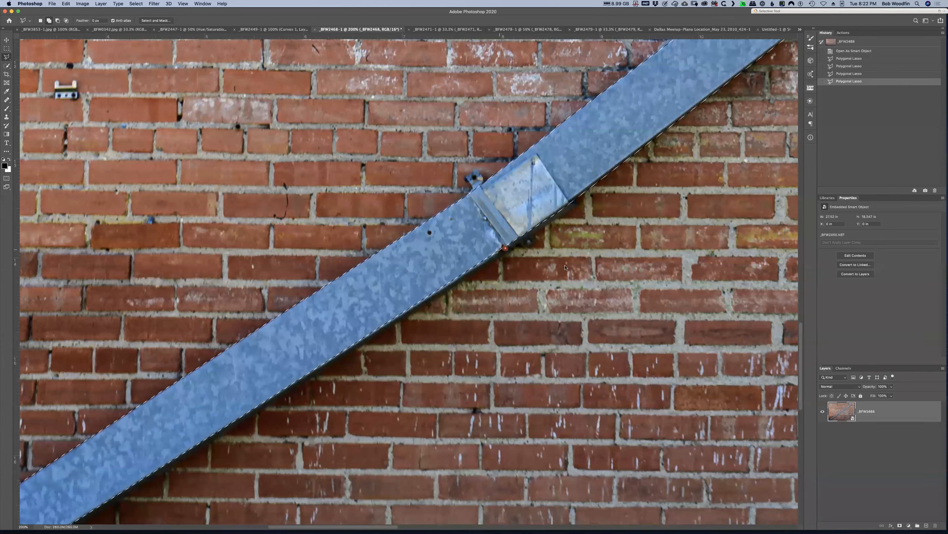
pyautogui.press('super+minus')
pyautogui.press('super+minus')
pyautogui.press('super+minus')
pyautogui.press('super+minus')
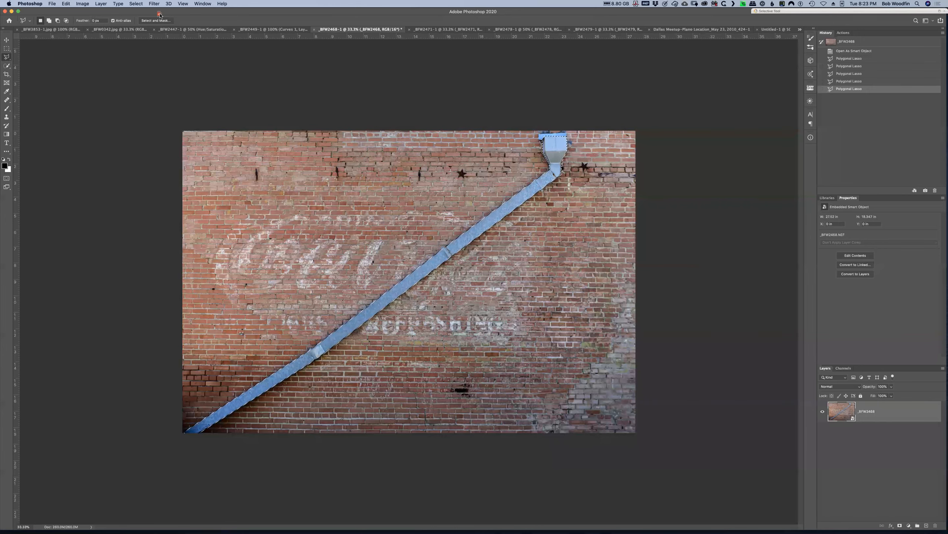
# Invert the selection to the brick wall and darken it with a Curves adjustment layer, input 120 to output 91
pyautogui.click(136, 4)
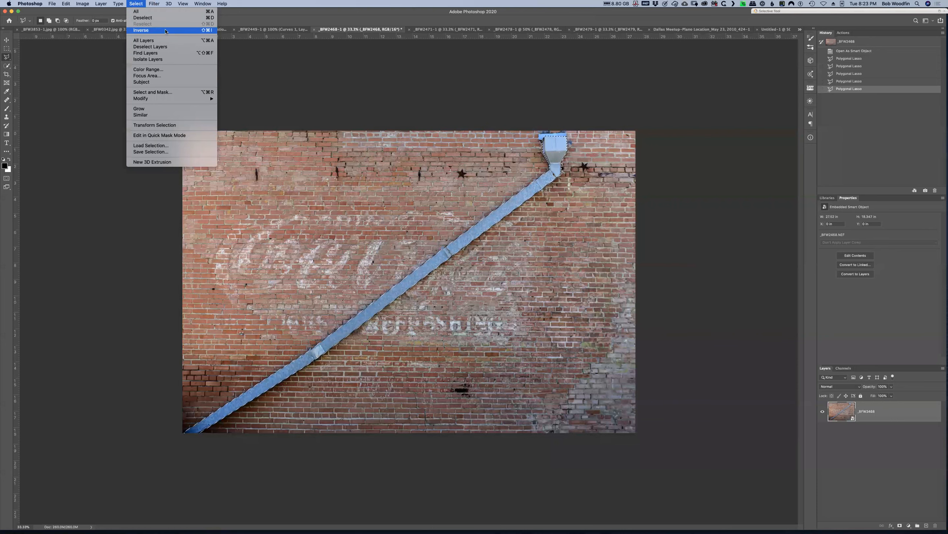
pyautogui.click(193, 31)
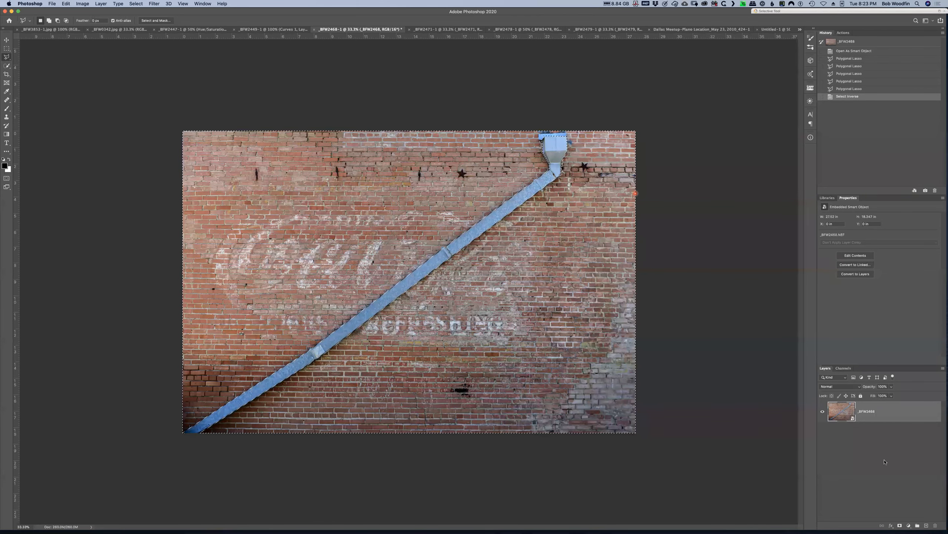
pyautogui.click(909, 525)
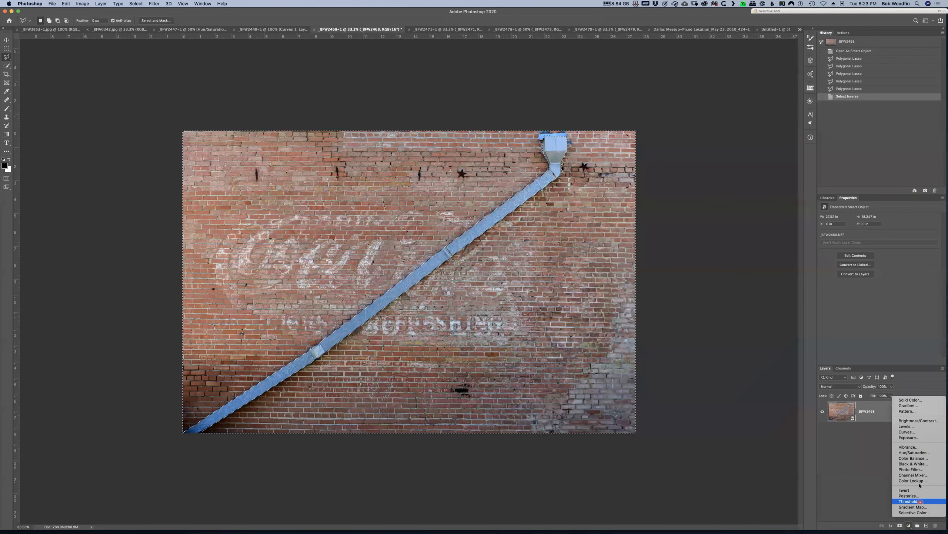
pyautogui.click(917, 433)
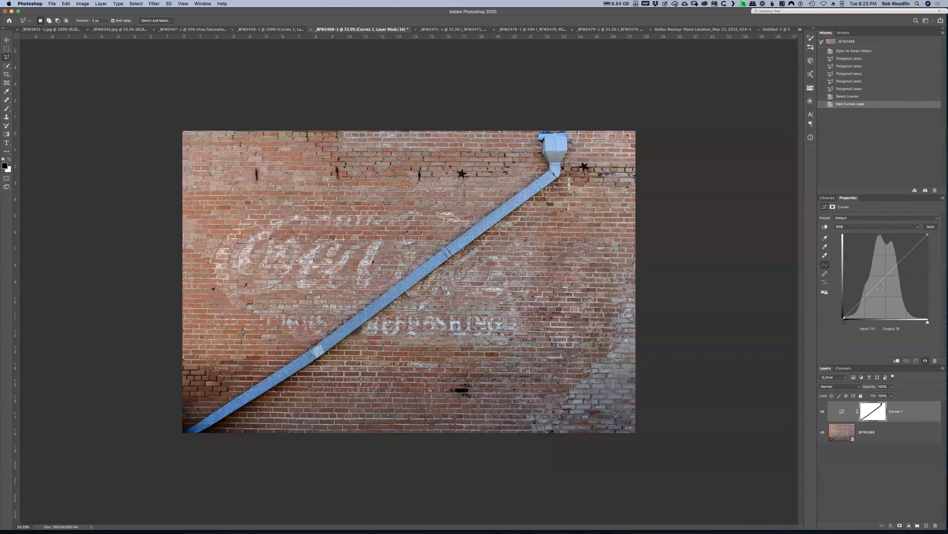
pyautogui.moveTo(882, 280); pyautogui.dragTo(883, 287)
pyautogui.click(839, 234)
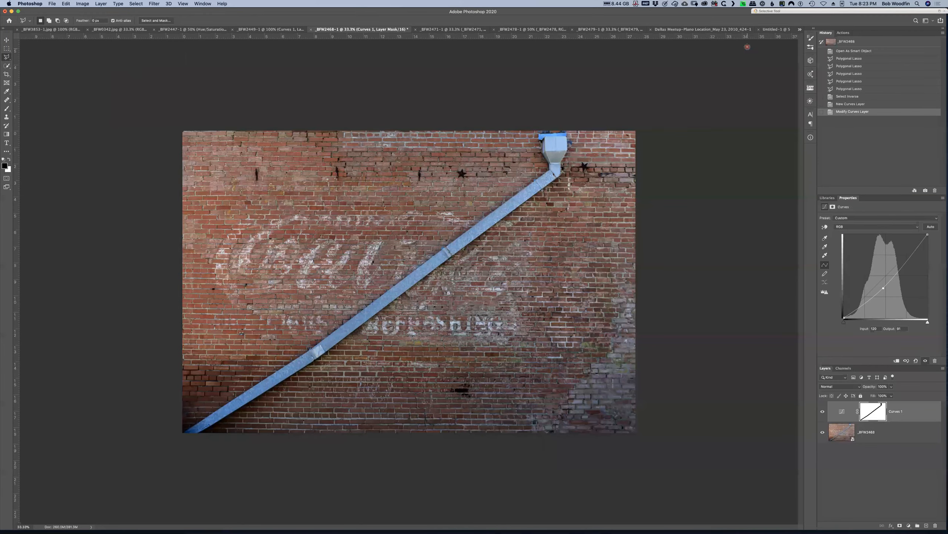
# Clear the leftover polygonal selection in the blank Untitled-1 document
pyautogui.click(772, 30)
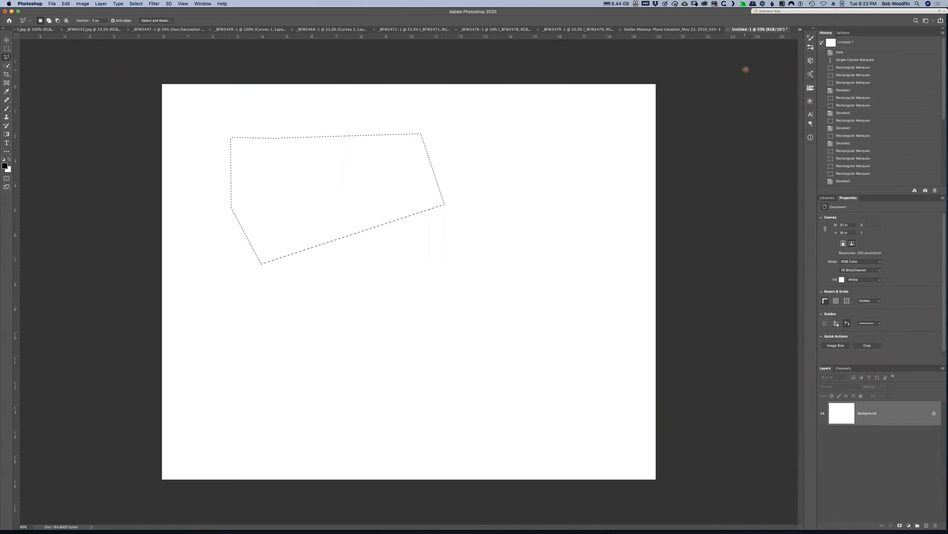
pyautogui.click(368, 332)
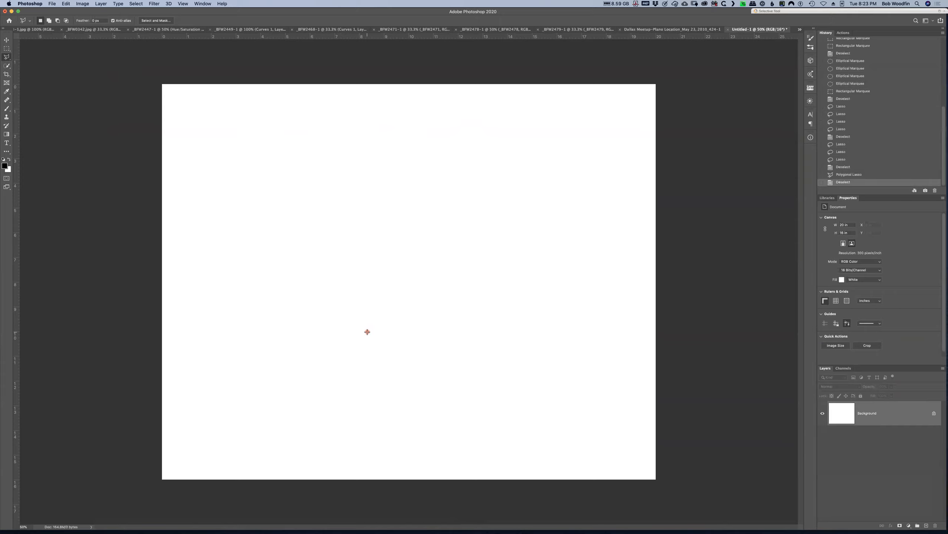
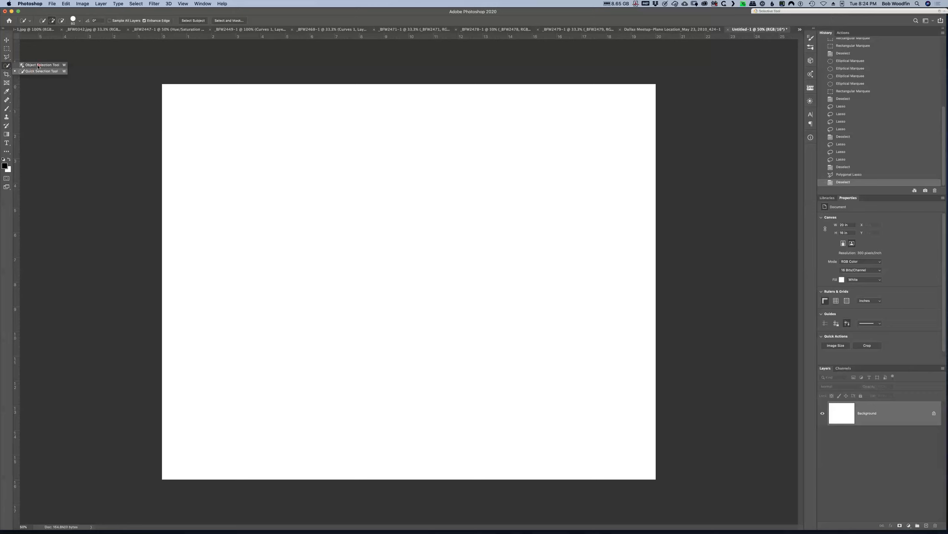
# Activate the Quick Selection tool and bring up the fire hydrant photo _BFW2478
pyautogui.click(38, 65)
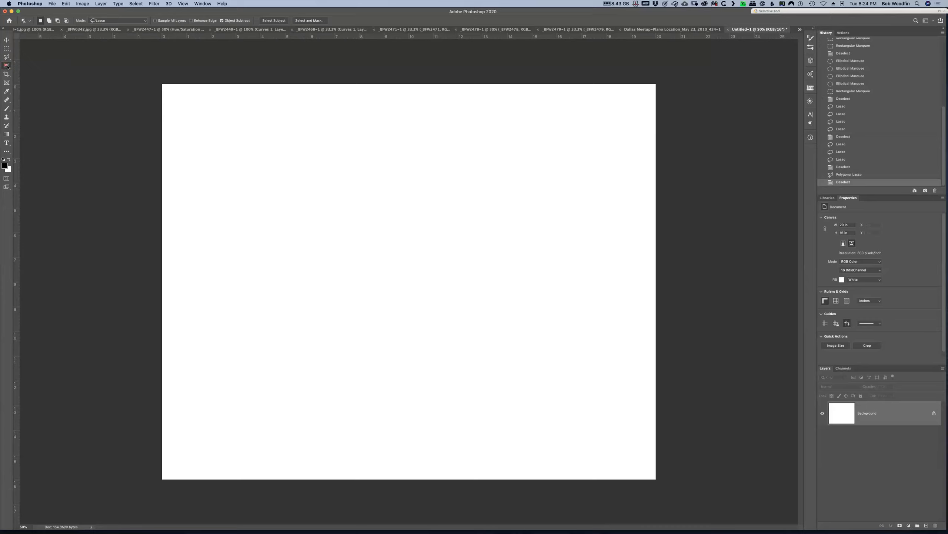
pyautogui.moveTo(6, 66); pyautogui.dragTo(32, 72)
pyautogui.click(32, 72)
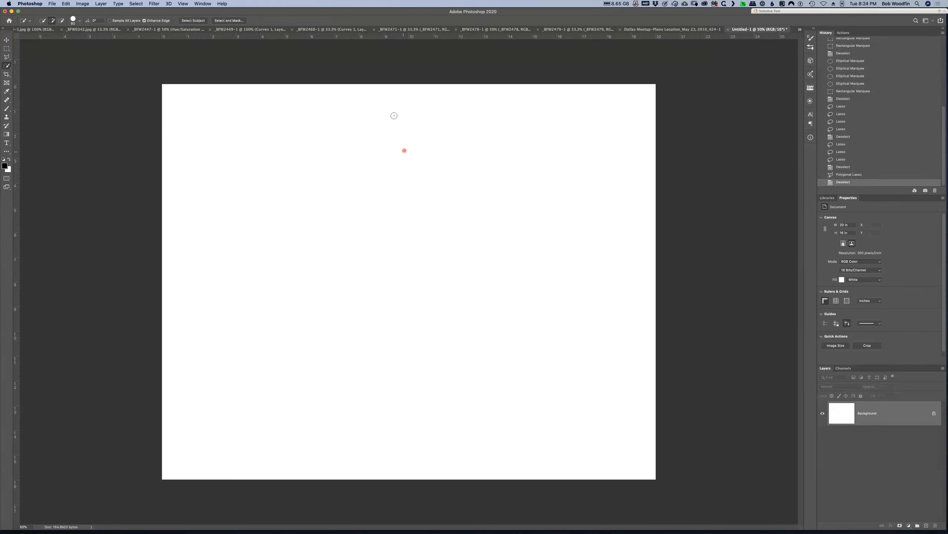
pyautogui.click(575, 30)
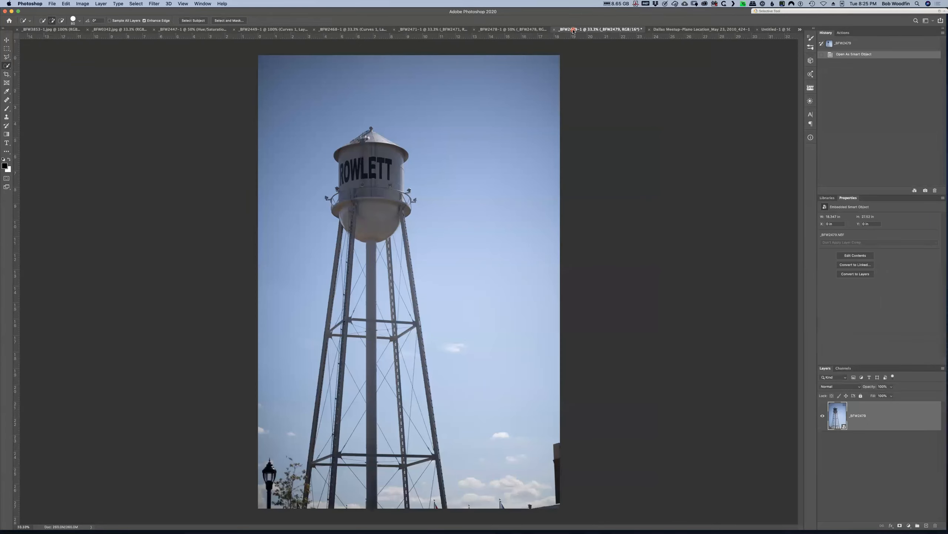
pyautogui.click(537, 30)
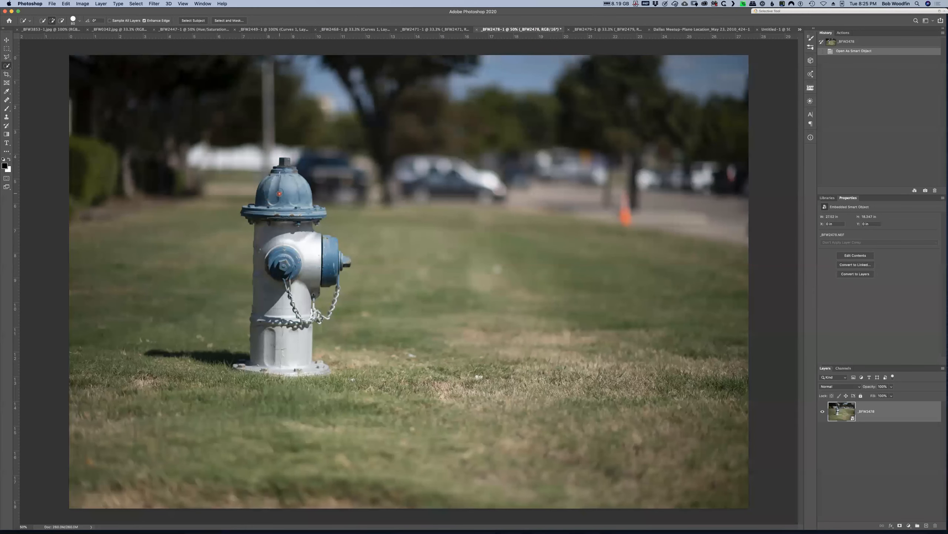
# Set the Quick Selection tool to new-selection mode with a larger brush and an angle of 0°
pyautogui.click(42, 22)
pyautogui.click(42, 21)
pyautogui.click(79, 20)
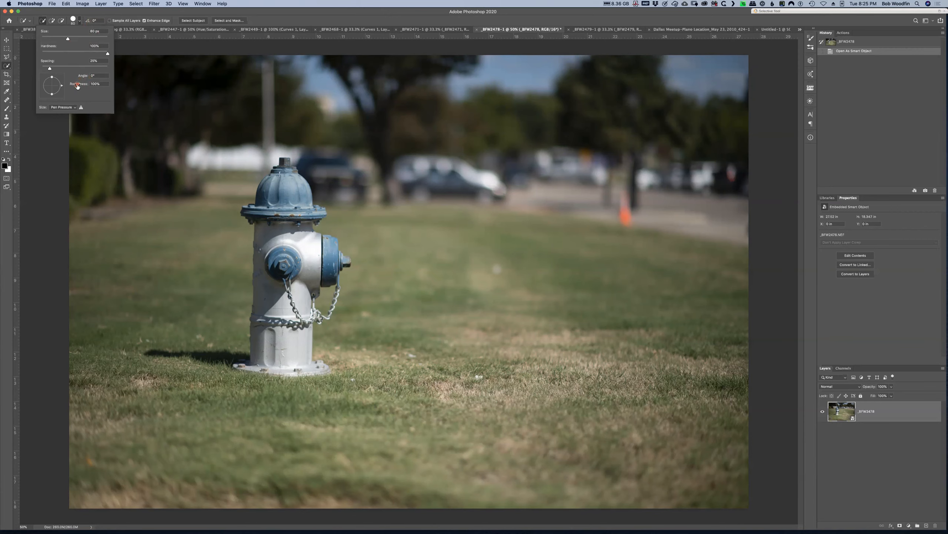
pyautogui.moveTo(80, 86); pyautogui.dragTo(62, 85)
pyautogui.moveTo(80, 76); pyautogui.dragTo(93, 75)
pyautogui.moveTo(68, 39); pyautogui.dragTo(86, 40)
pyautogui.click(98, 77)
pyautogui.write('0')
pyautogui.moveTo(76, 84); pyautogui.dragTo(118, 85)
pyautogui.click(123, 14)
pyautogui.click(119, 23)
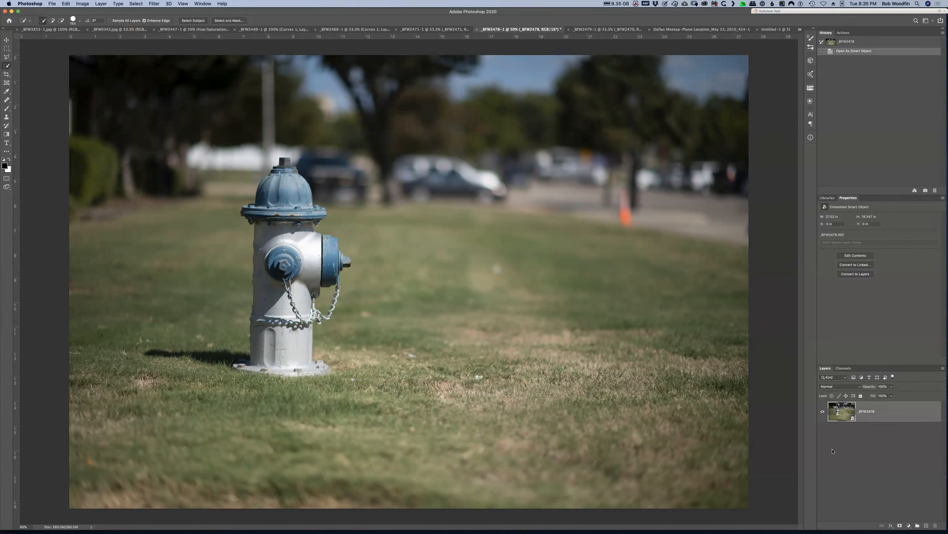
# Add a Curves adjustment layer above the hydrant photo and make Quick Selection sample all layers
pyautogui.click(910, 525)
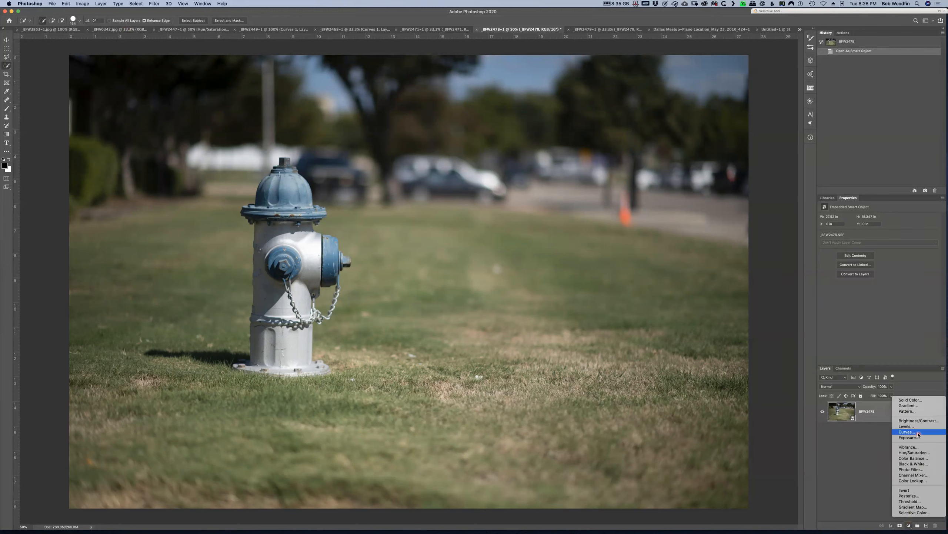
pyautogui.click(920, 435)
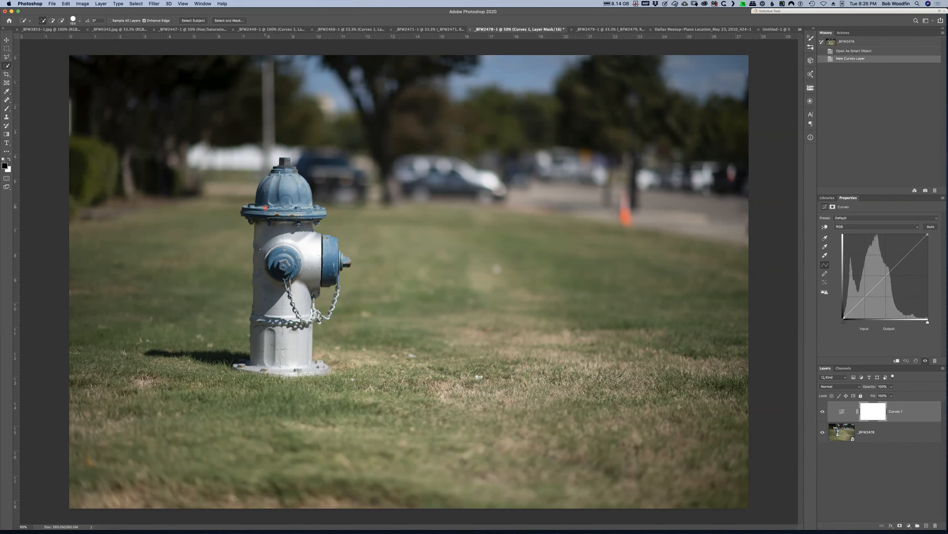
pyautogui.click(110, 22)
# Select the hydrant's blue domed cap, and add its flanged rim with Quick Selection in add mode
pyautogui.click(290, 188)
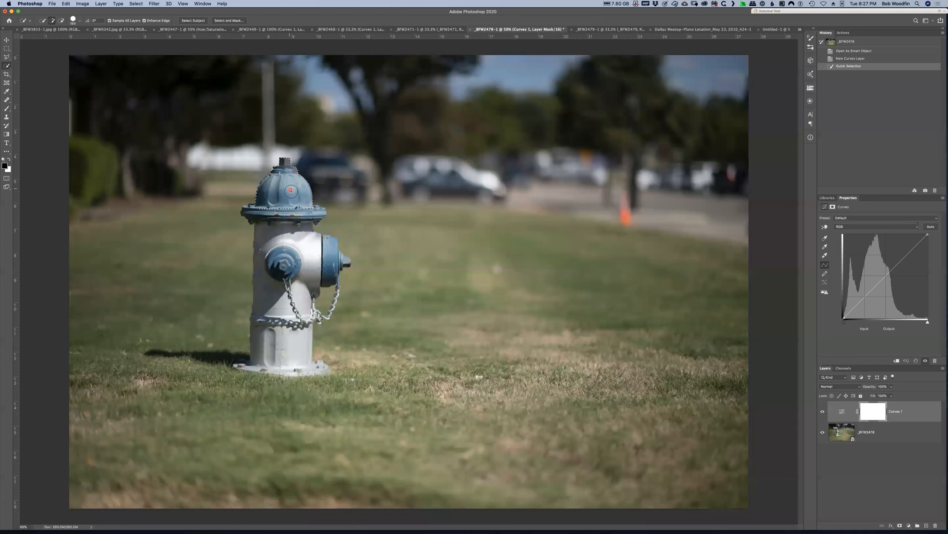
pyautogui.click(53, 22)
pyautogui.click(295, 220)
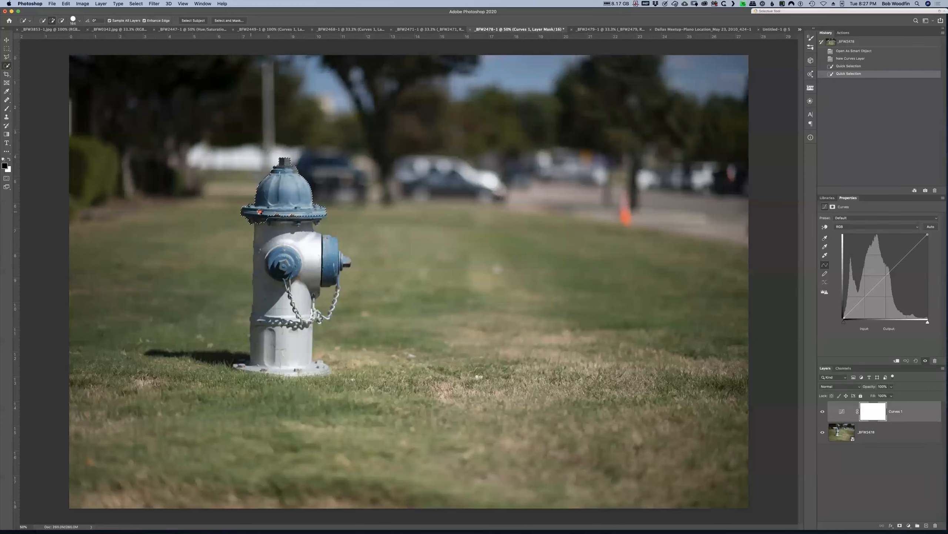
pyautogui.click(259, 211)
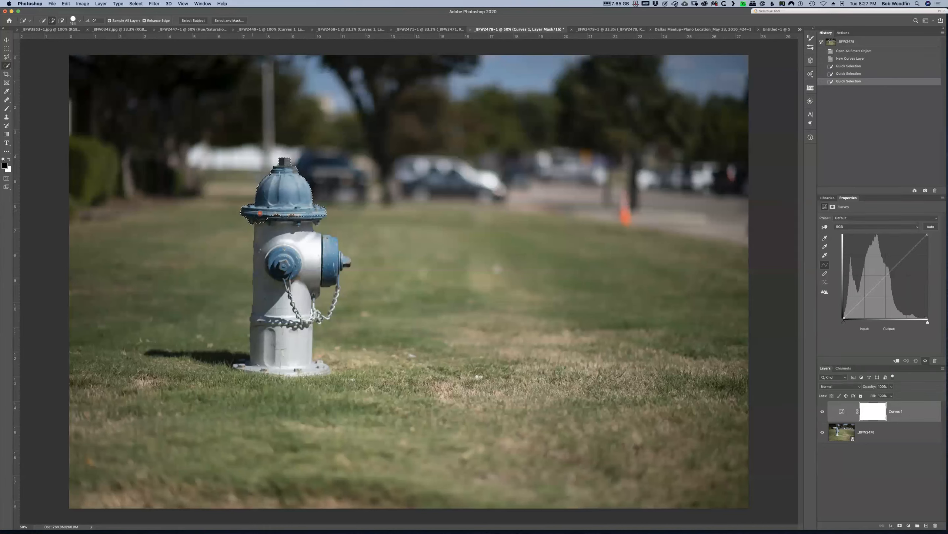
pyautogui.click(260, 213)
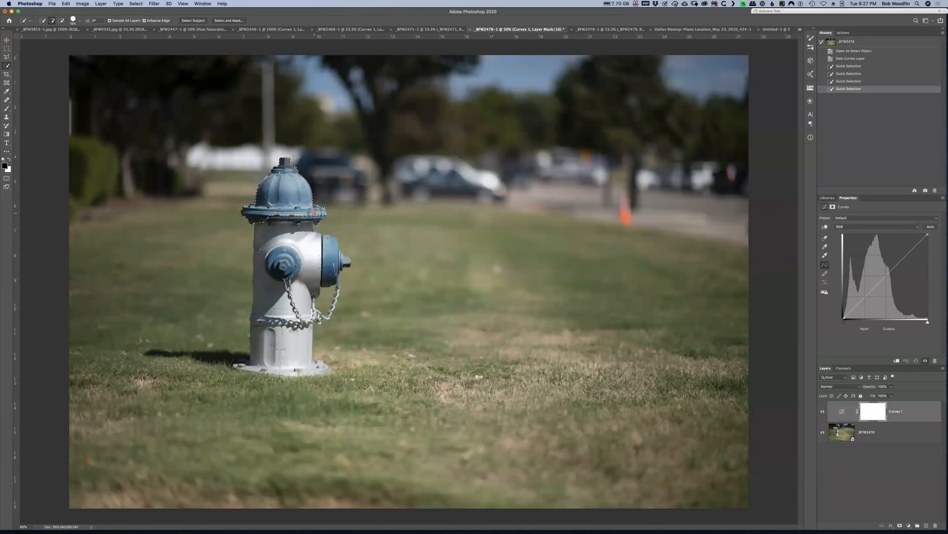
pyautogui.click(287, 213)
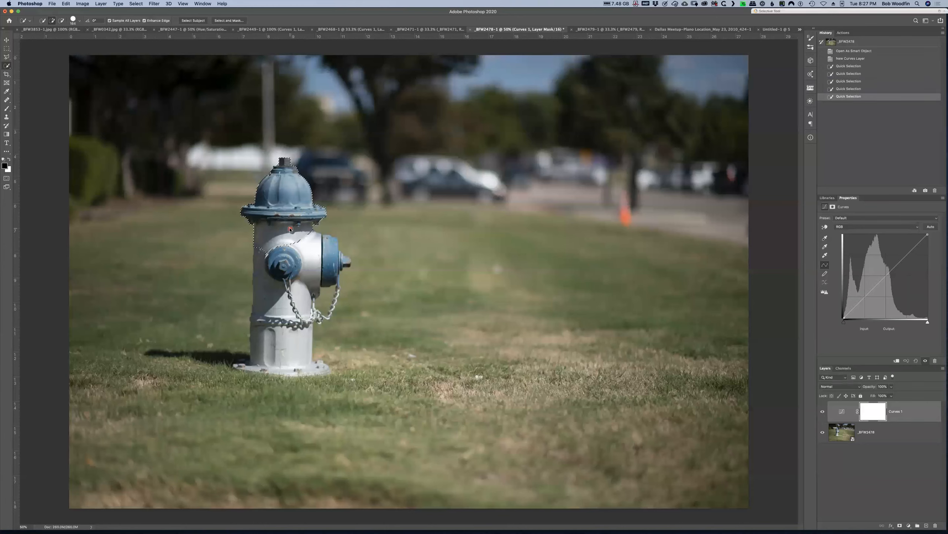
# Add the hydrant's silver body, blue side outlet and flanged base to the selection with Quick Selection
pyautogui.click(290, 229)
pyautogui.click(328, 256)
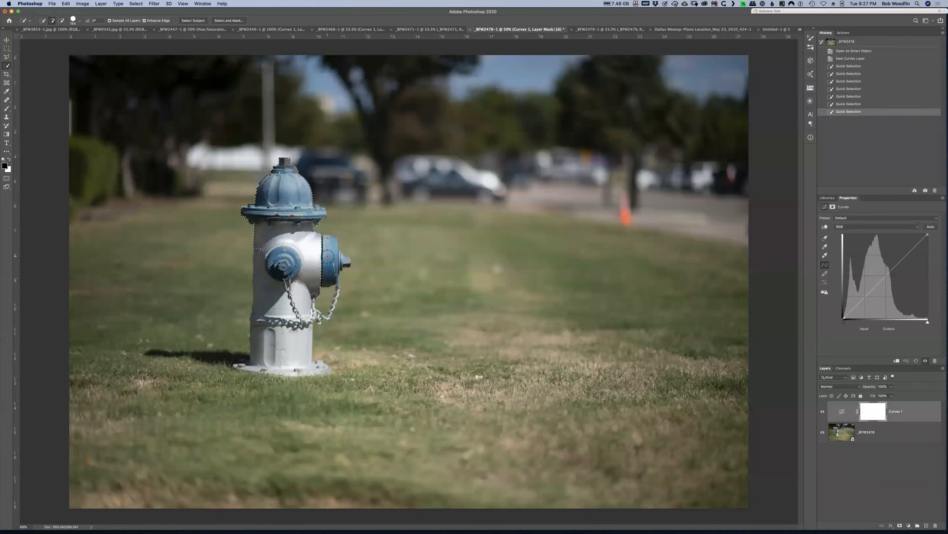
pyautogui.click(298, 290)
pyautogui.click(286, 298)
pyautogui.click(285, 332)
pyautogui.click(268, 327)
pyautogui.click(276, 370)
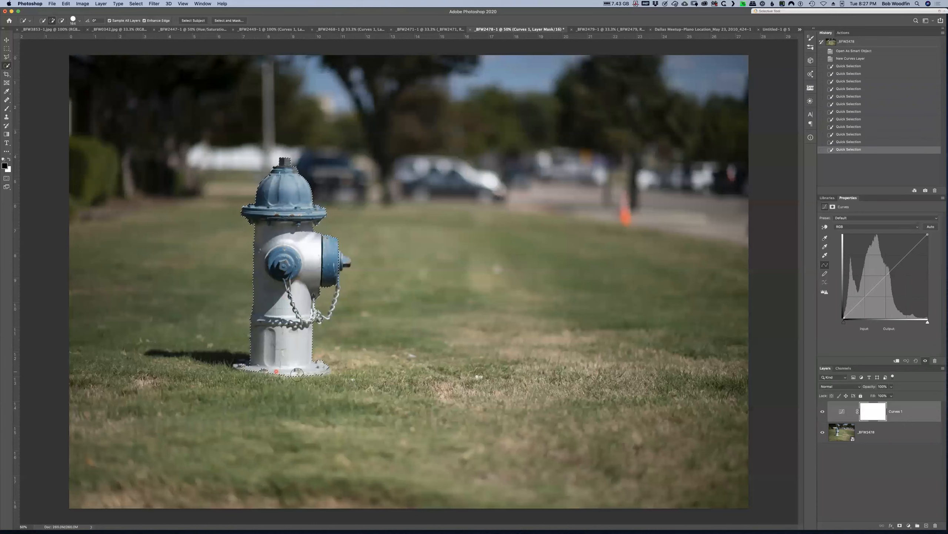
pyautogui.click(253, 369)
# Add the protruding nut and remaining edge of the blue side outlet to the hydrant selection
pyautogui.click(342, 264)
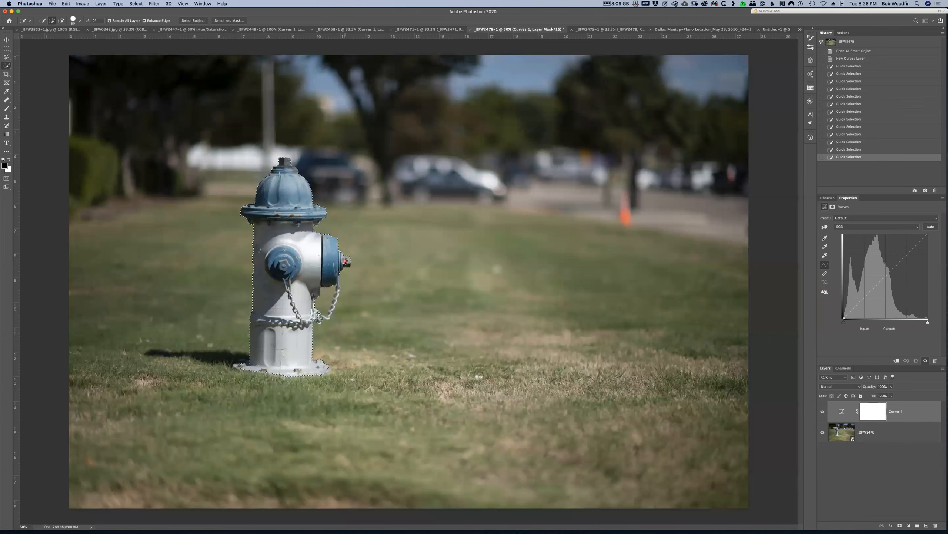
pyautogui.click(342, 264)
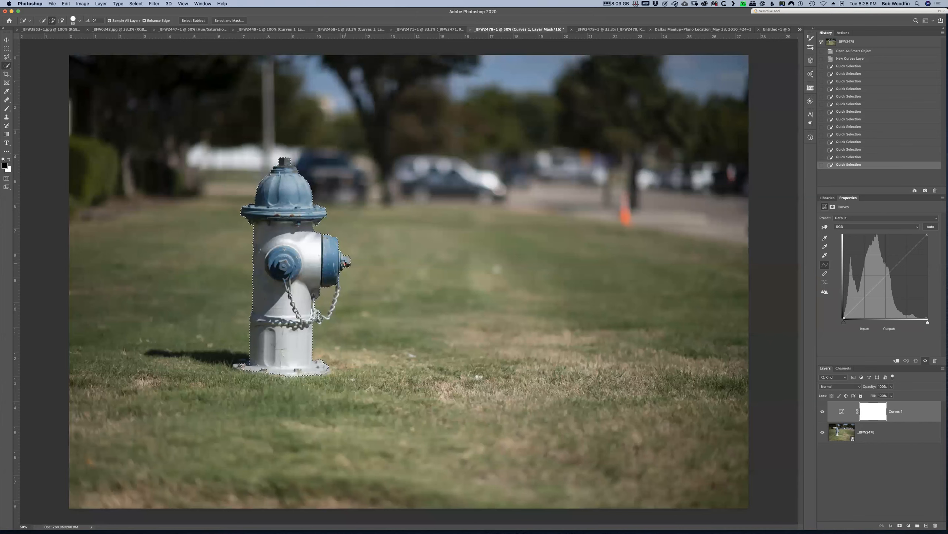
pyautogui.click(321, 262)
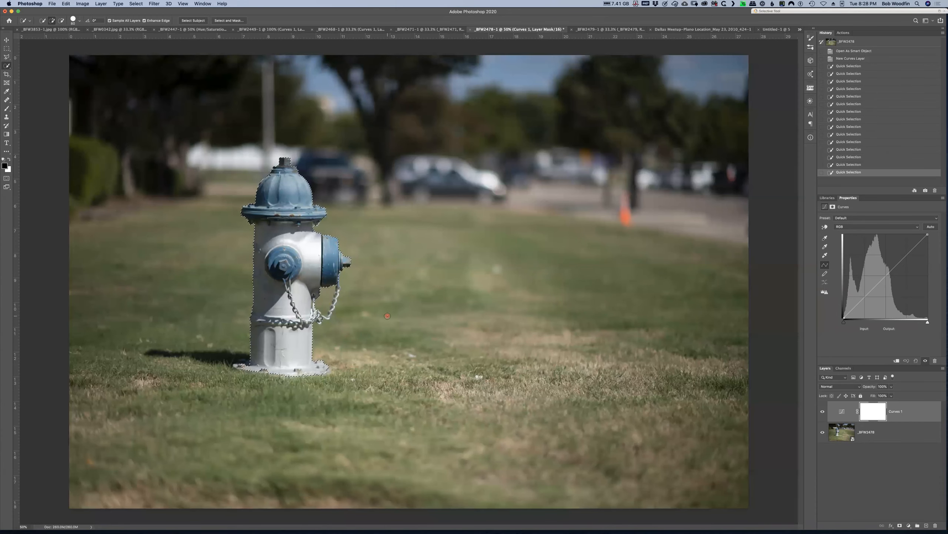
# Add the hanging chain below the side outlet to the selection using a much smaller Quick Selection brush
pyautogui.press('super+plus')
pyautogui.press('super+plus')
pyautogui.press('super+plus')
pyautogui.press('super+plus')
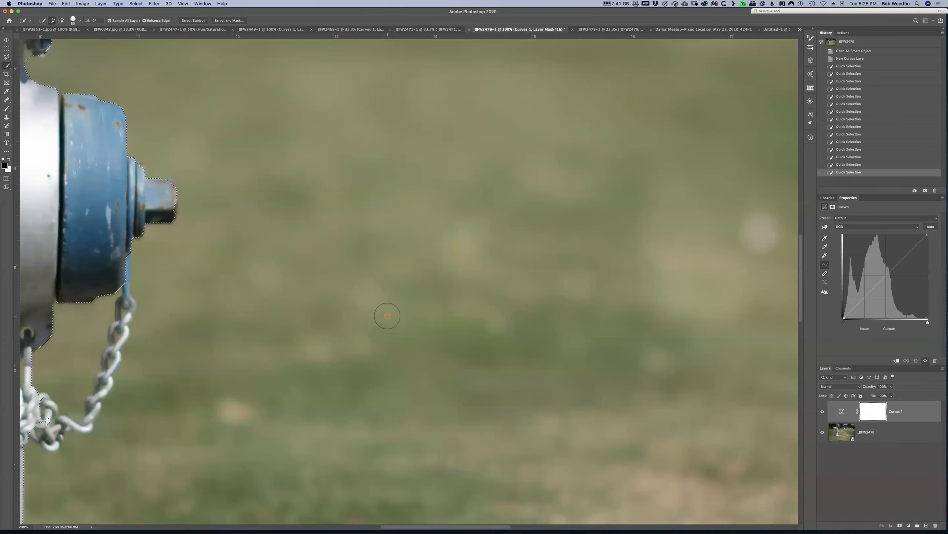
pyautogui.moveTo(173, 313)
pyautogui.mouseDown()
pyautogui.moveTo(364, 259)
pyautogui.moveTo(471, 159)
pyautogui.moveTo(549, 110)
pyautogui.mouseUp()
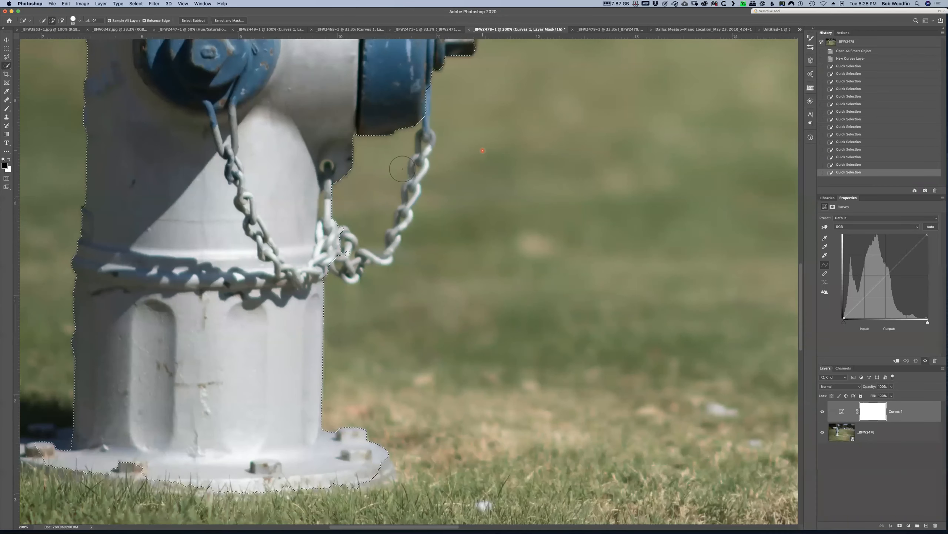
pyautogui.press('[')
pyautogui.press('[')
pyautogui.press('[')
pyautogui.press('[')
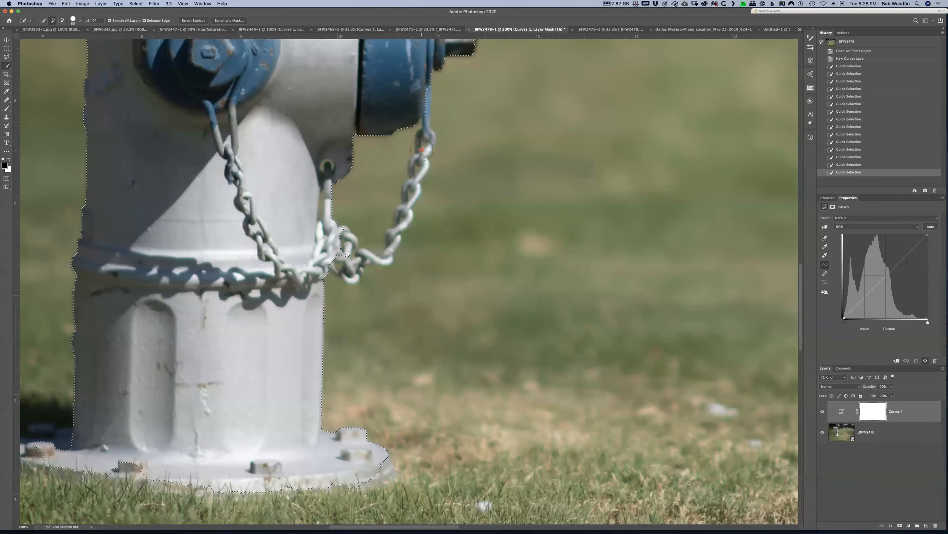
pyautogui.press('[')
pyautogui.press('[')
pyautogui.press('[')
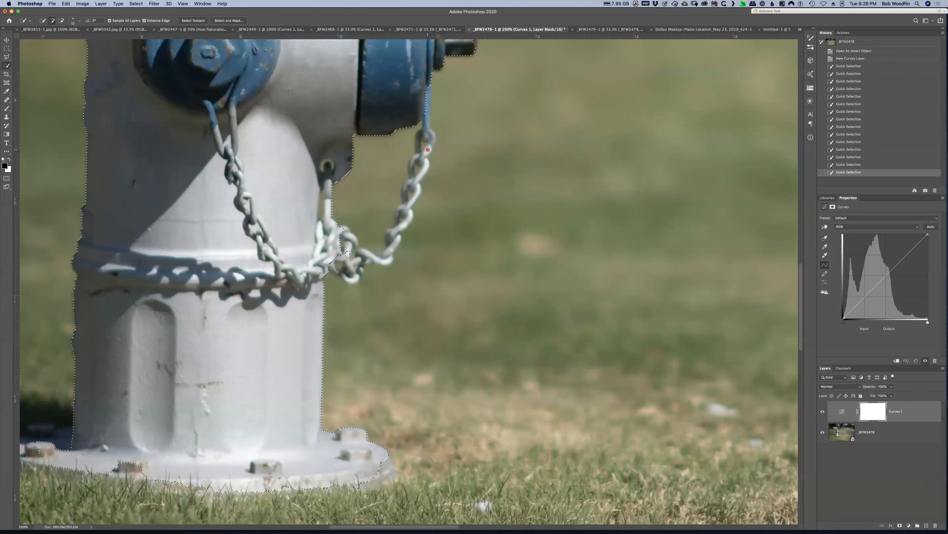
pyautogui.moveTo(428, 150)
pyautogui.mouseDown()
pyautogui.moveTo(425, 129)
pyautogui.moveTo(428, 150)
pyautogui.moveTo(417, 160)
pyautogui.mouseUp()
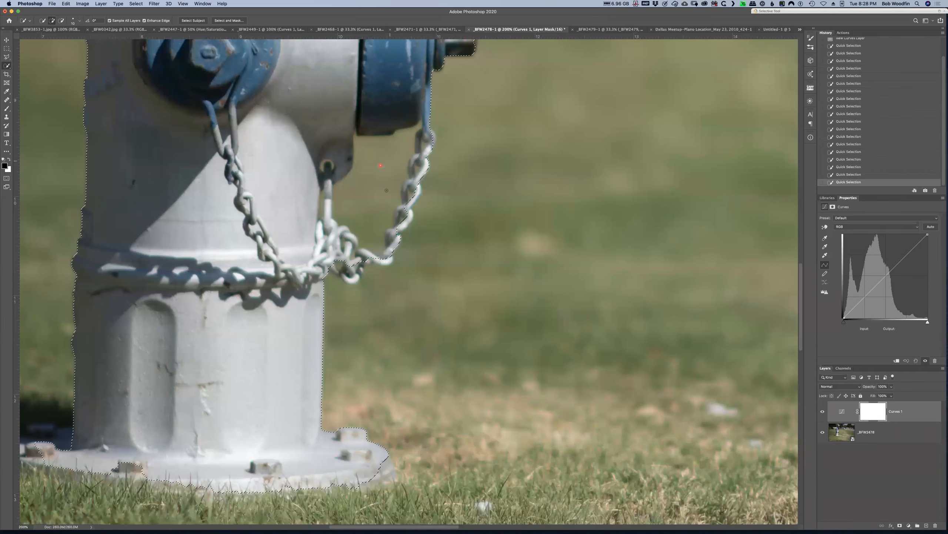
# Subtract the grass enclosed between the hanging chain and the hydrant body from the selection
pyautogui.press('alt')
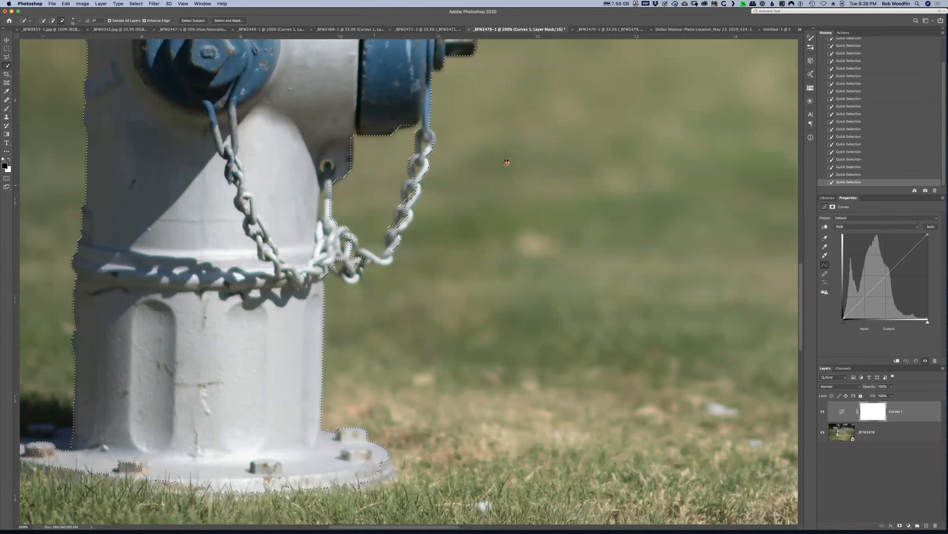
pyautogui.press('alt')
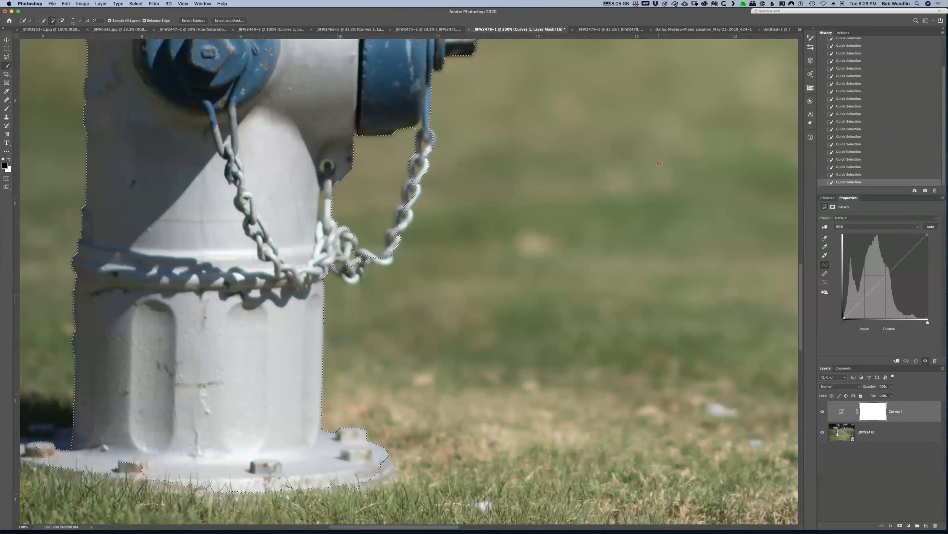
pyautogui.press('super+minus')
pyautogui.press('super+minus')
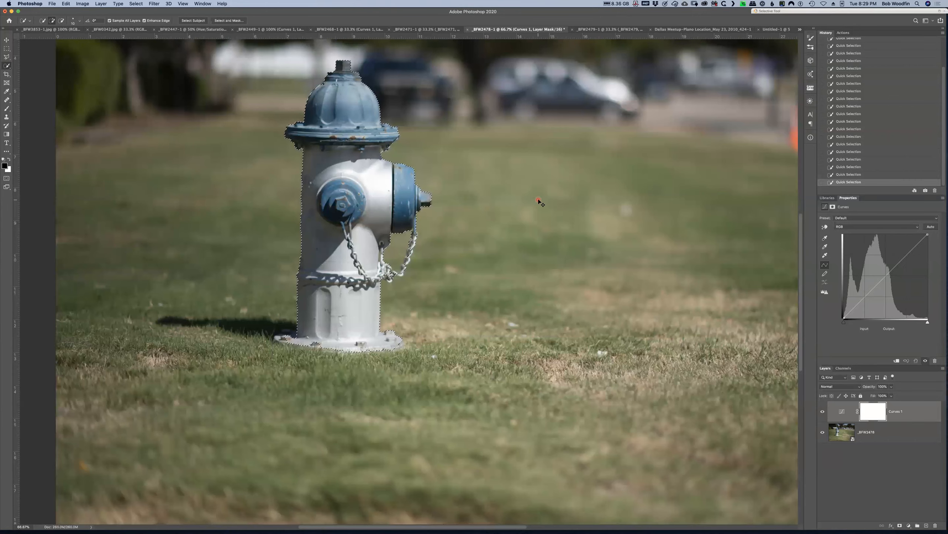
pyautogui.press('super+minus')
pyautogui.press('super+minus')
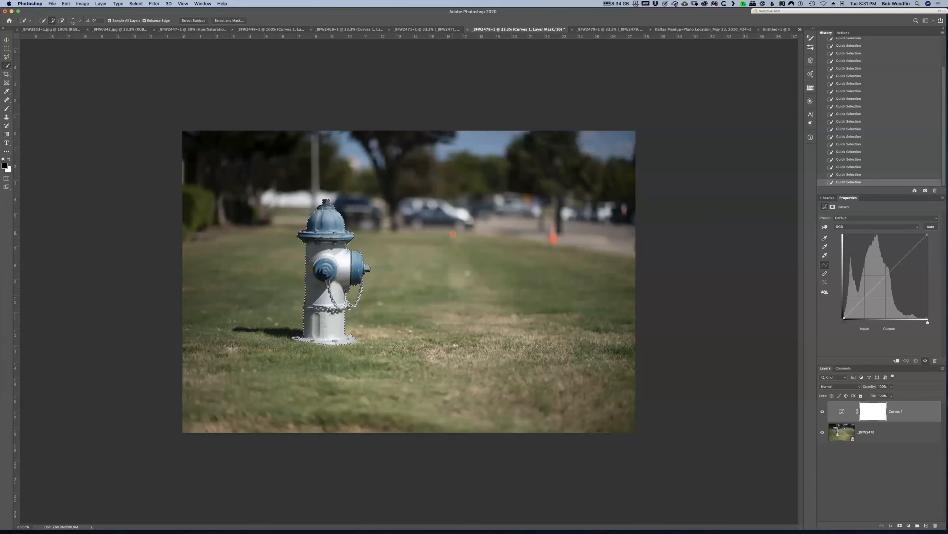
# Try moving the hydrant's selection outline onto the grass and back with Transform Selection, and cancel the transformation
pyautogui.press('XF86AudioRaiseVolume')
pyautogui.rightClick(329, 254)
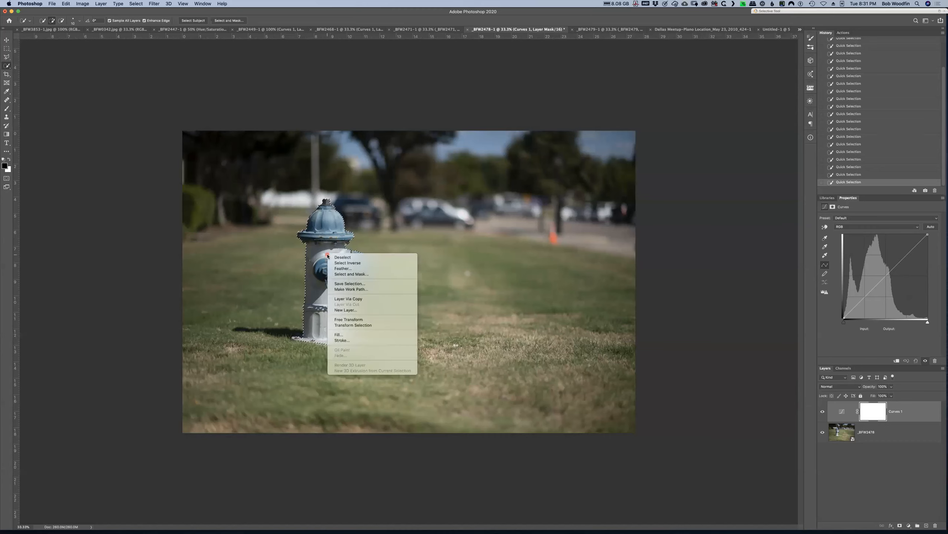
pyautogui.click(385, 325)
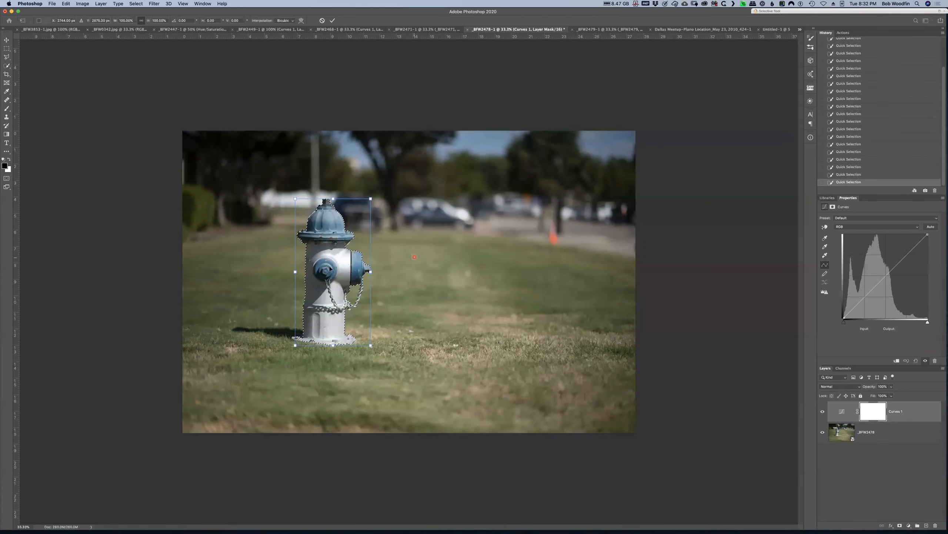
pyautogui.moveTo(335, 258); pyautogui.dragTo(442, 261)
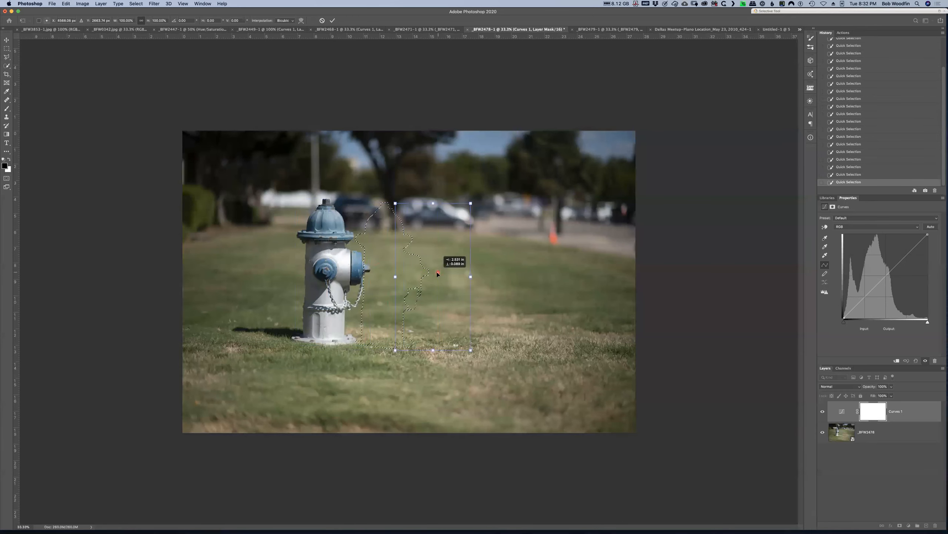
pyautogui.moveTo(413, 301); pyautogui.dragTo(333, 270)
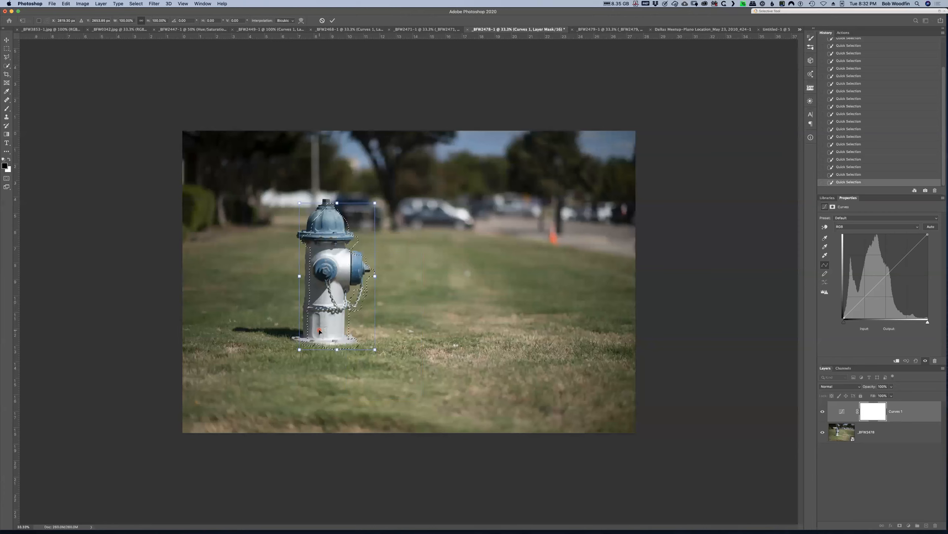
pyautogui.press('Escape')
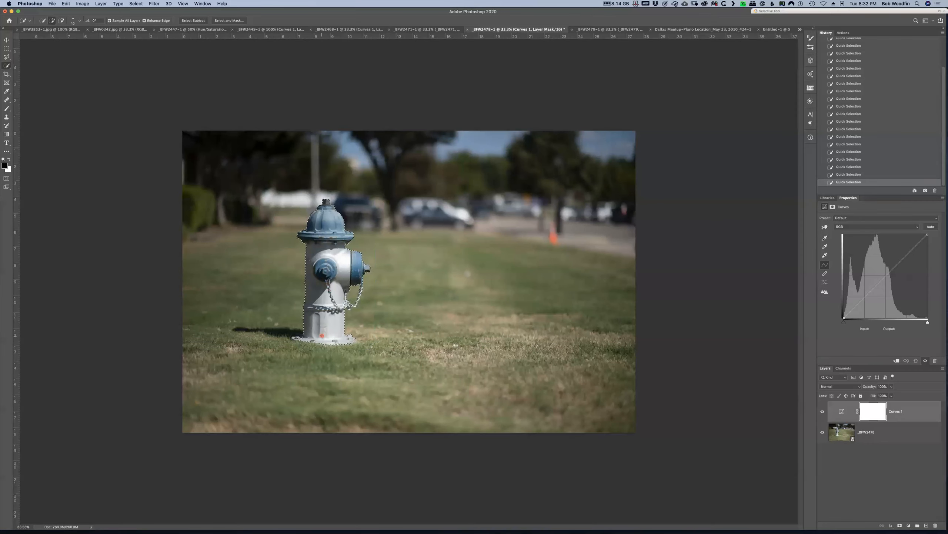
# Correct the hydrant selection's edges around the base flange with small freehand Lasso strokes
pyautogui.press('super+equal')
pyautogui.press('super+equal')
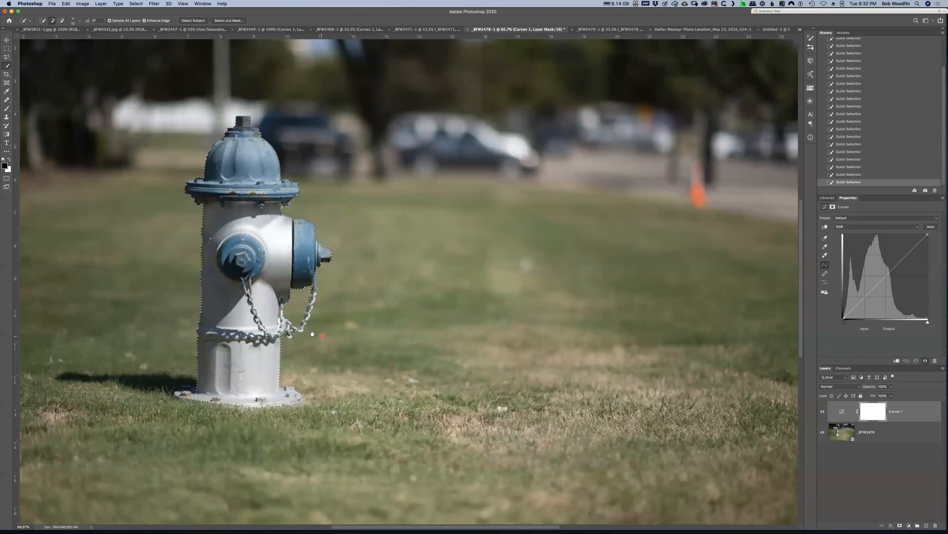
pyautogui.moveTo(287, 342); pyautogui.dragTo(350, 233)
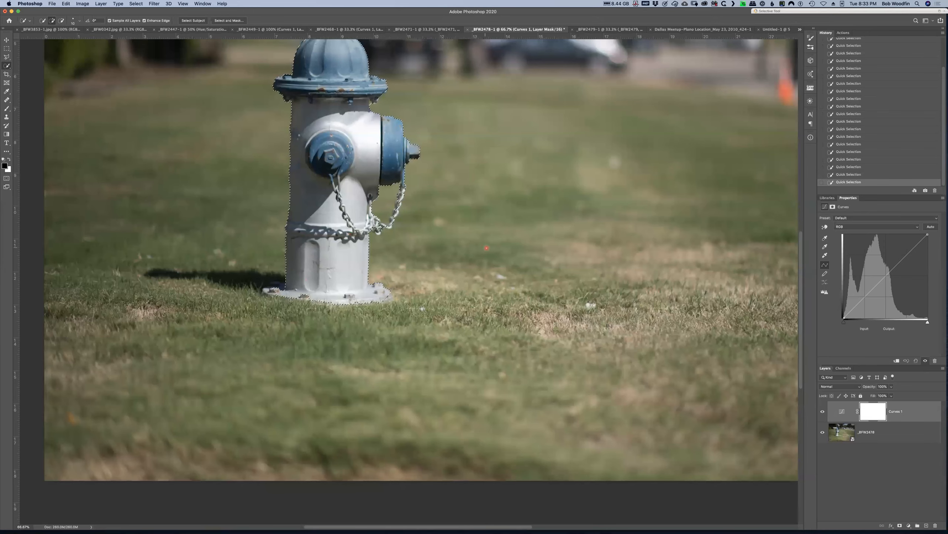
pyautogui.press('l')
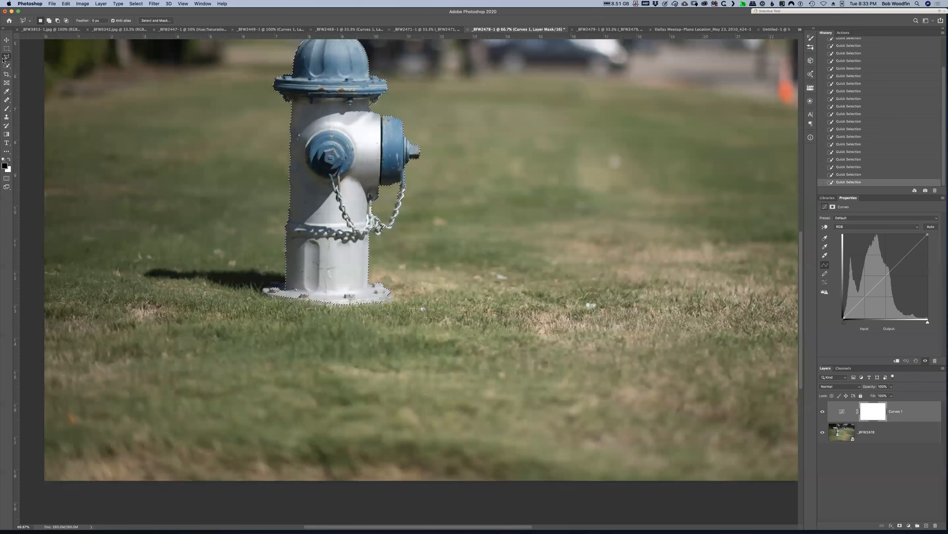
pyautogui.hotkey('shift', 'l')
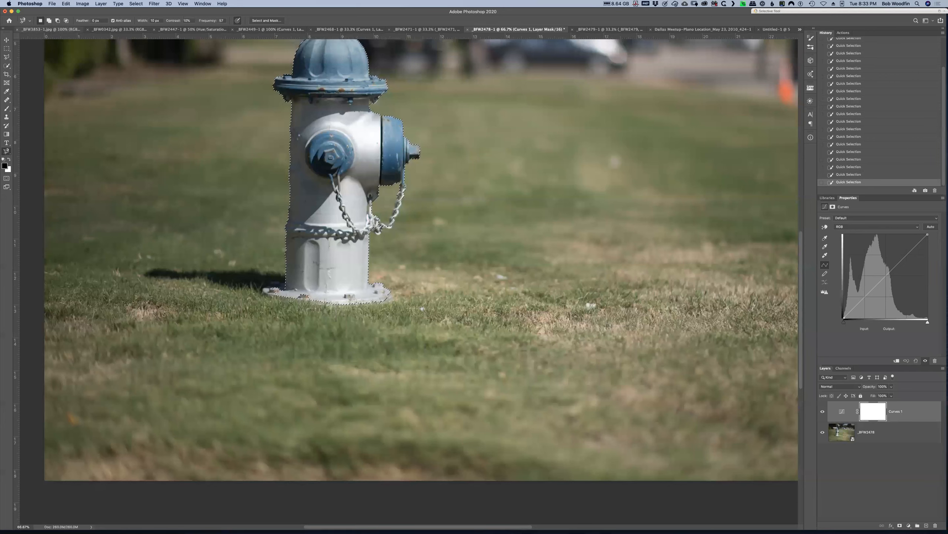
pyautogui.moveTo(8, 56); pyautogui.dragTo(36, 57)
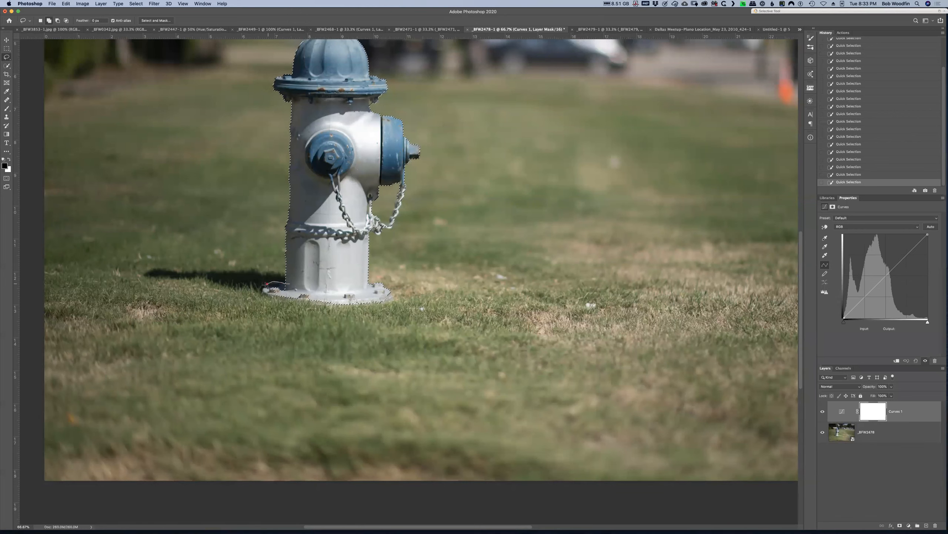
pyautogui.moveTo(350, 304); pyautogui.dragTo(339, 305)
pyautogui.moveTo(315, 293); pyautogui.dragTo(313, 293)
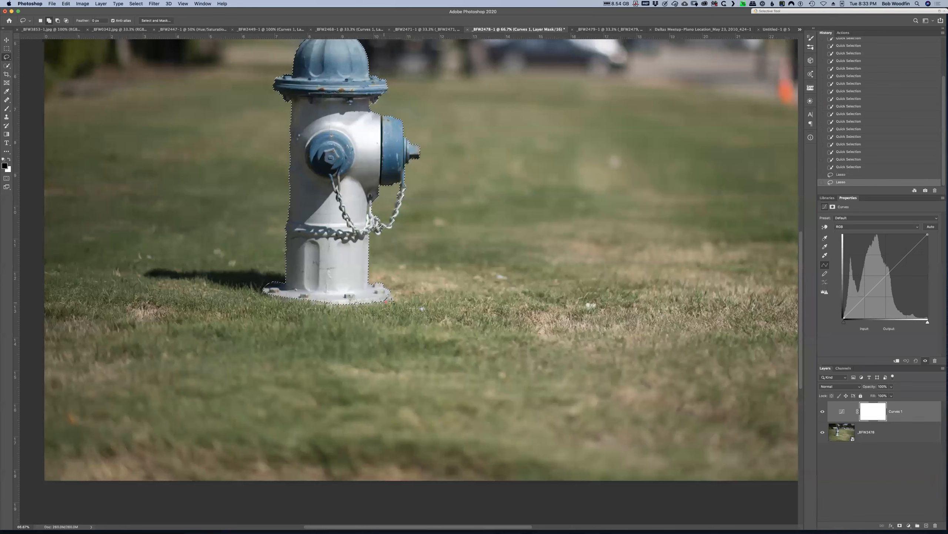
pyautogui.moveTo(375, 326); pyautogui.dragTo(376, 325)
pyautogui.press('super+minus')
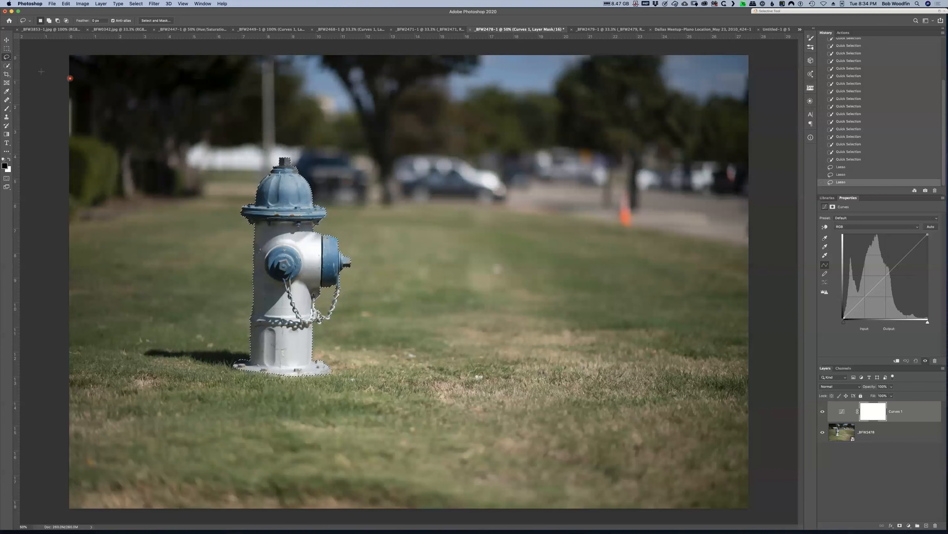
# Clear the selection and reselect the hydrant with the Object Selection tool, using Rectangle mode and Enhance Edge
pyautogui.click(7, 67)
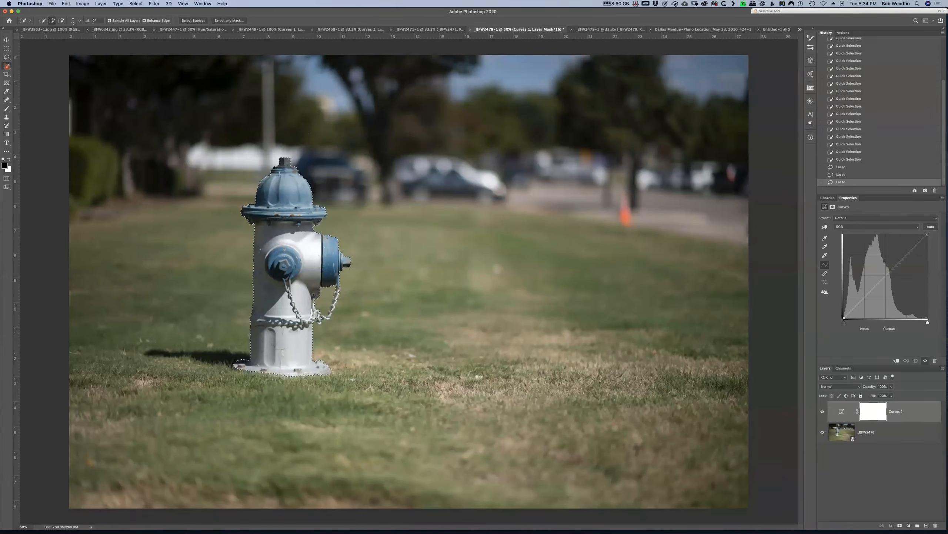
pyautogui.press('super+d')
pyautogui.rightClick(7, 66)
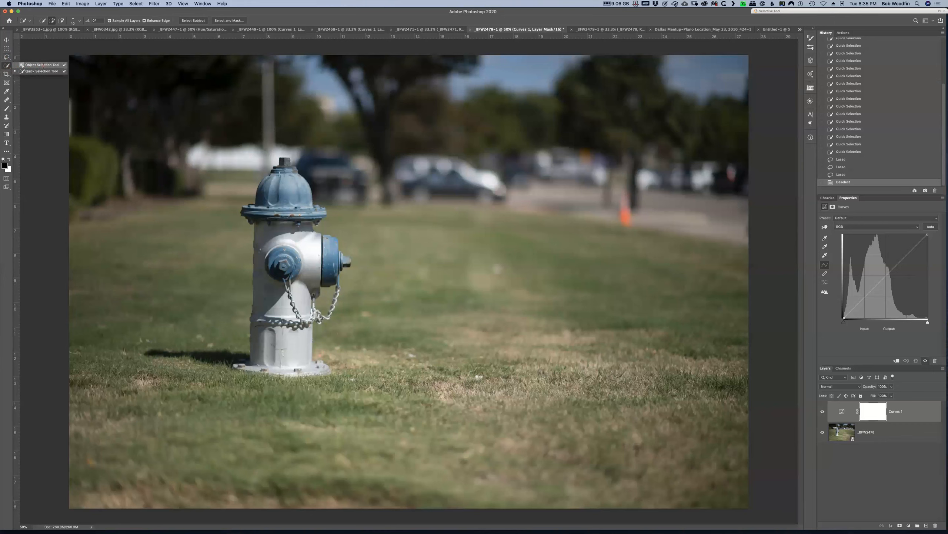
pyautogui.click(43, 65)
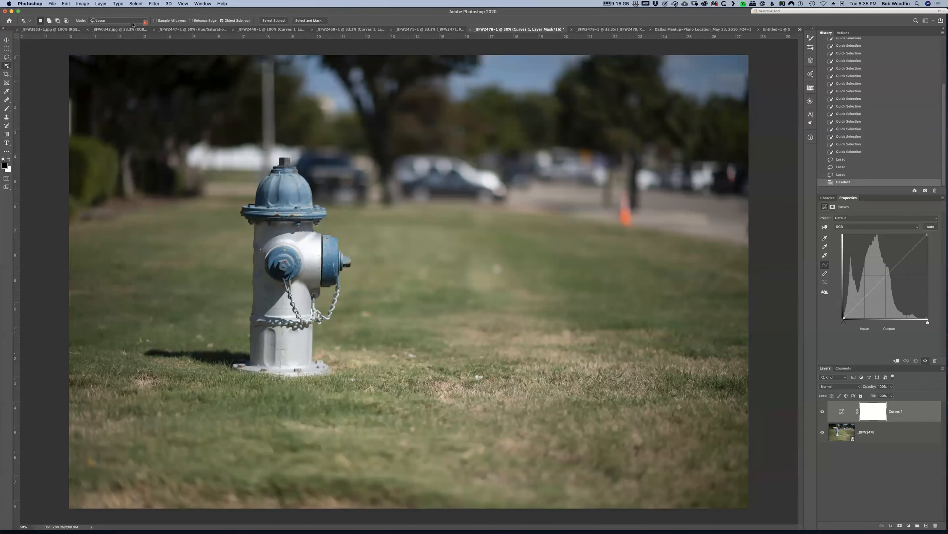
pyautogui.click(191, 21)
pyautogui.click(145, 22)
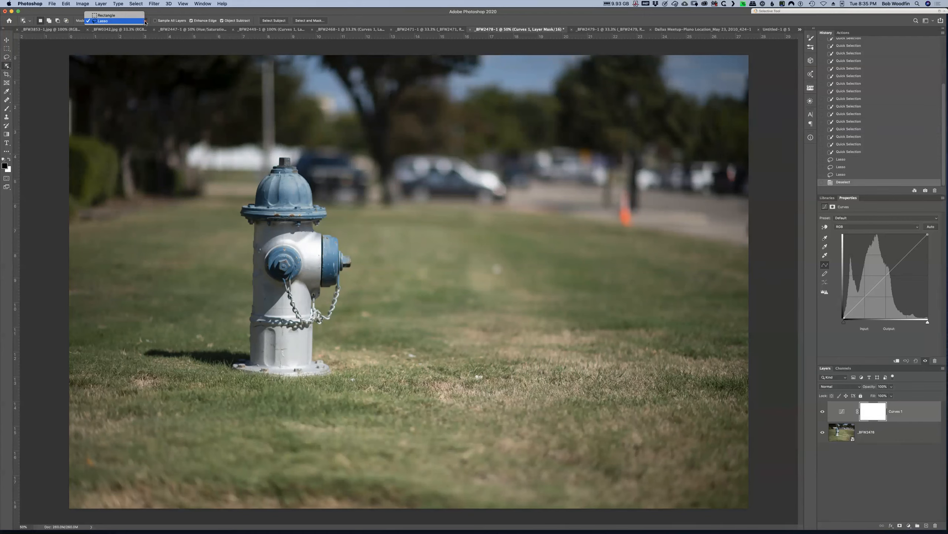
pyautogui.click(135, 17)
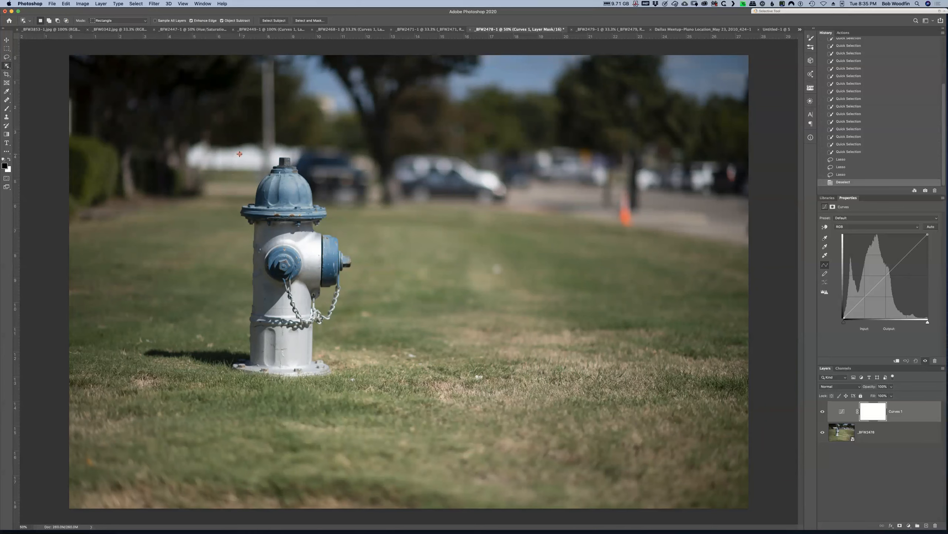
pyautogui.moveTo(239, 152); pyautogui.dragTo(356, 382)
# Examine the selection outline up close along the hydrant's chains, base, side outlet and blue cap
pyautogui.press('super+plus')
pyautogui.press('super+plus')
pyautogui.press('super+plus')
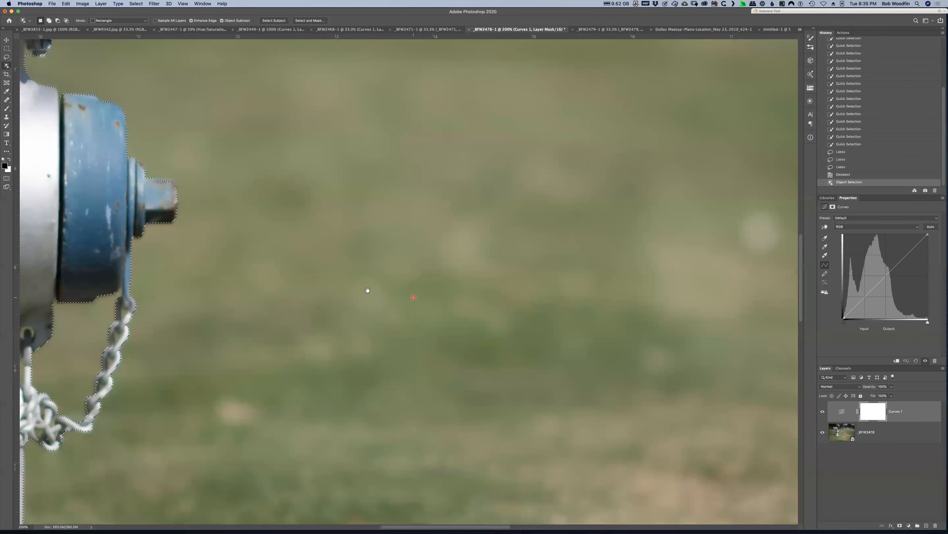
pyautogui.moveTo(231, 311); pyautogui.dragTo(453, 136)
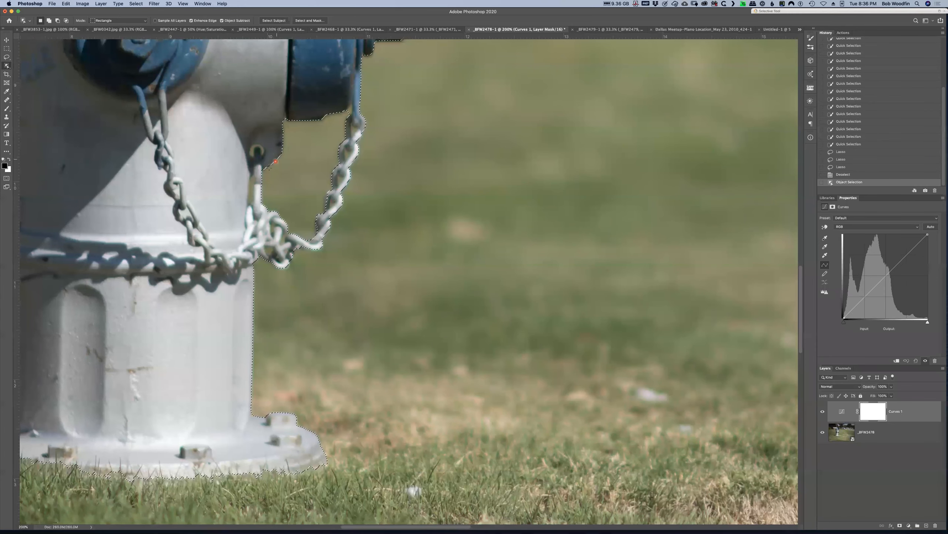
pyautogui.hscroll(-6, 304, 196)
pyautogui.scroll(-2, 305, 196)
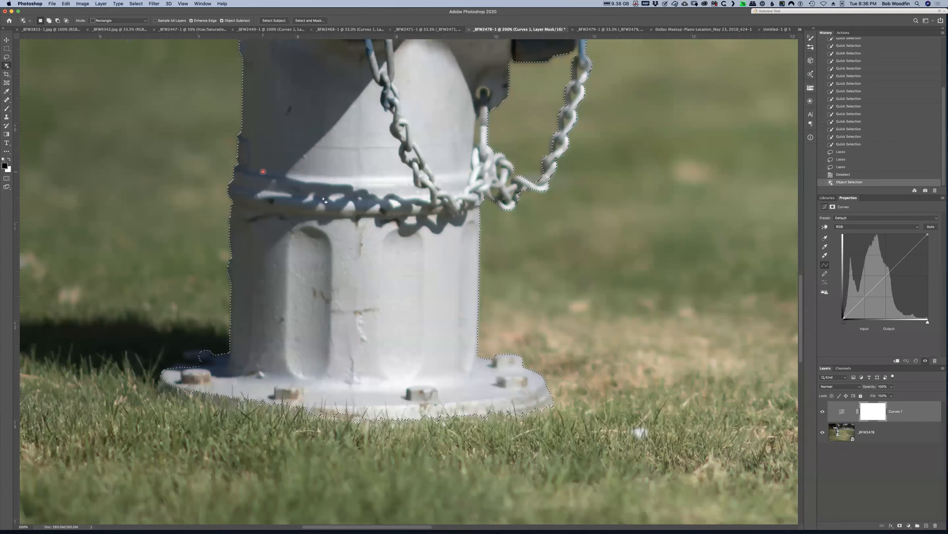
pyautogui.scroll(12, 377, 148)
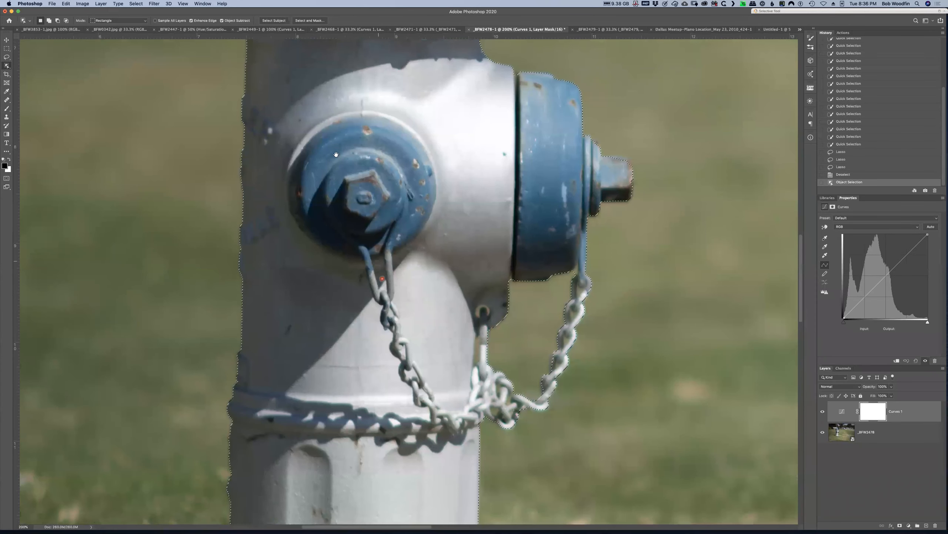
pyautogui.scroll(4, 350, 244)
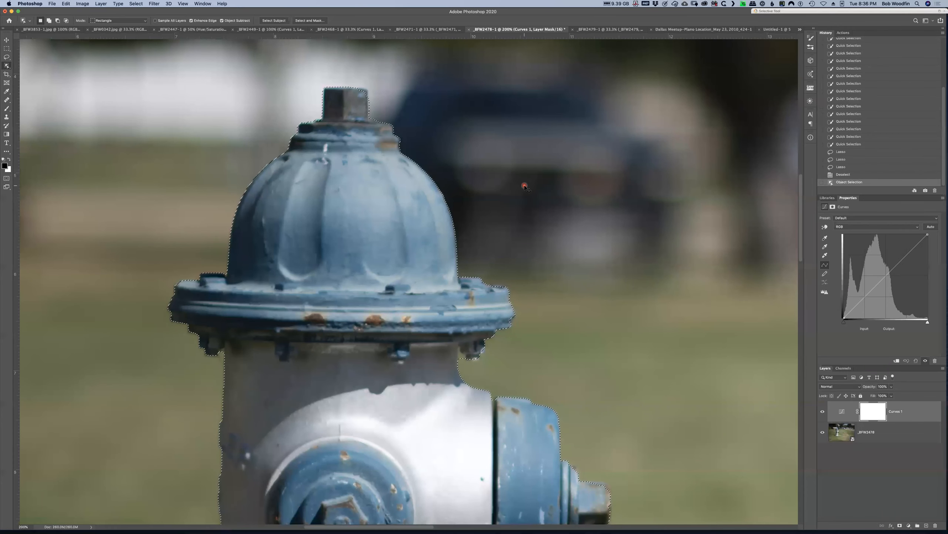
pyautogui.press('super+minus')
pyautogui.press('super+minus')
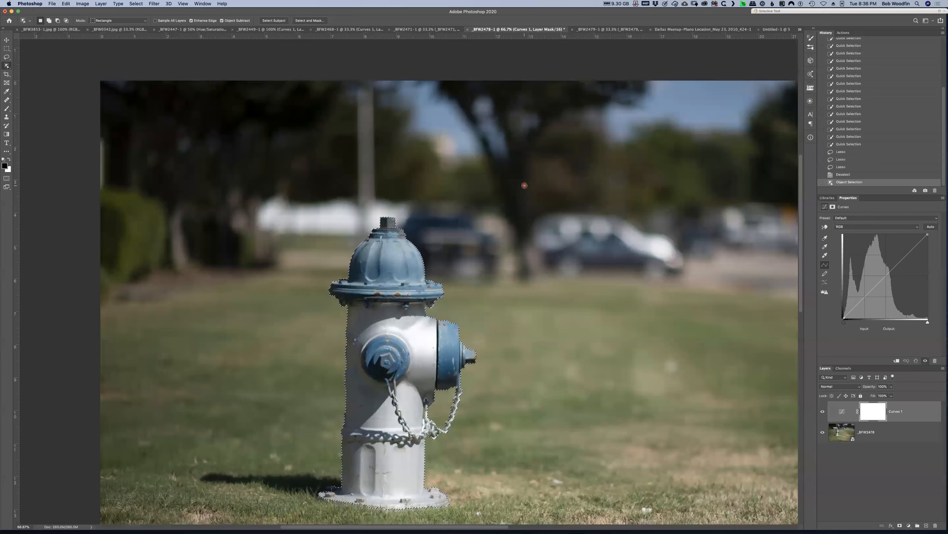
pyautogui.moveTo(524, 208); pyautogui.dragTo(478, 165)
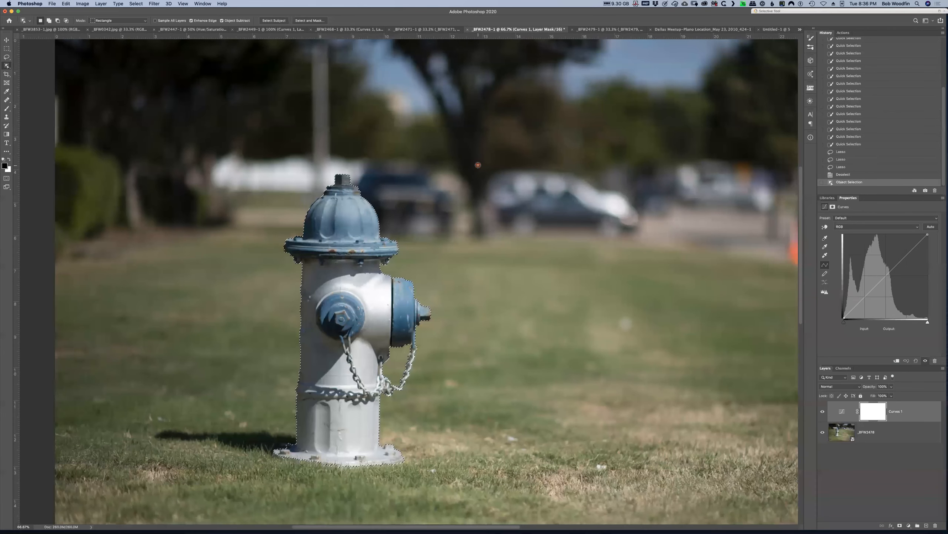
pyautogui.press('super+minus')
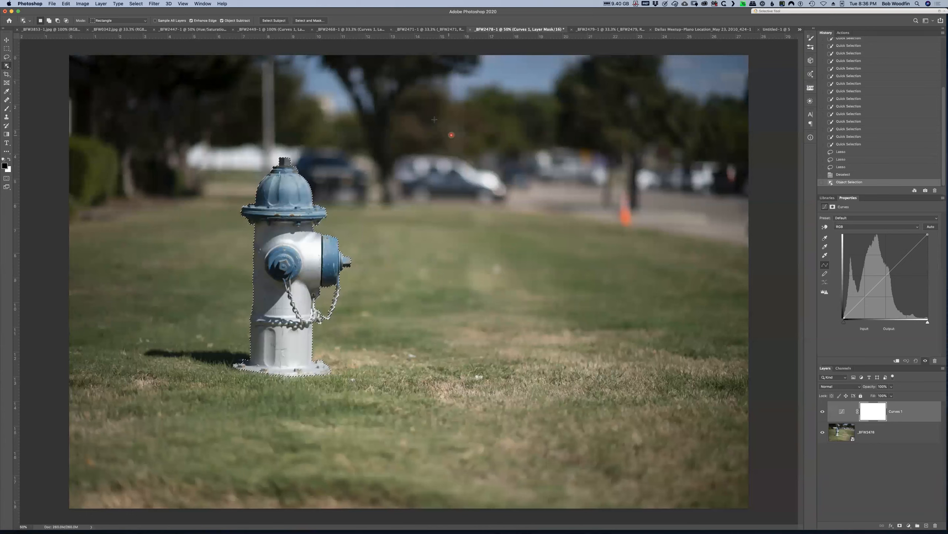
# Clear the hydrant selection and cycle through the Quick Selection, Magic Wand and Object Selection tools
pyautogui.click(318, 112)
pyautogui.click(8, 153)
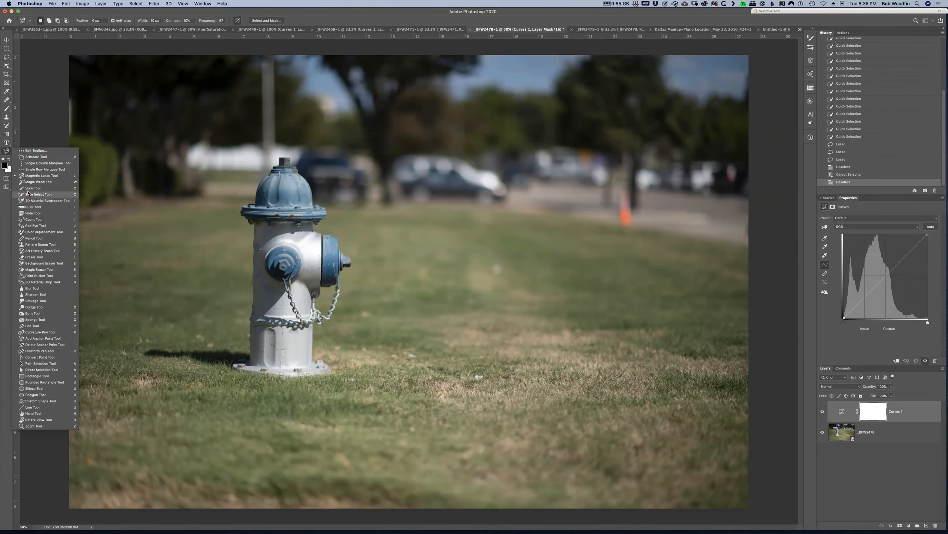
pyautogui.click(52, 99)
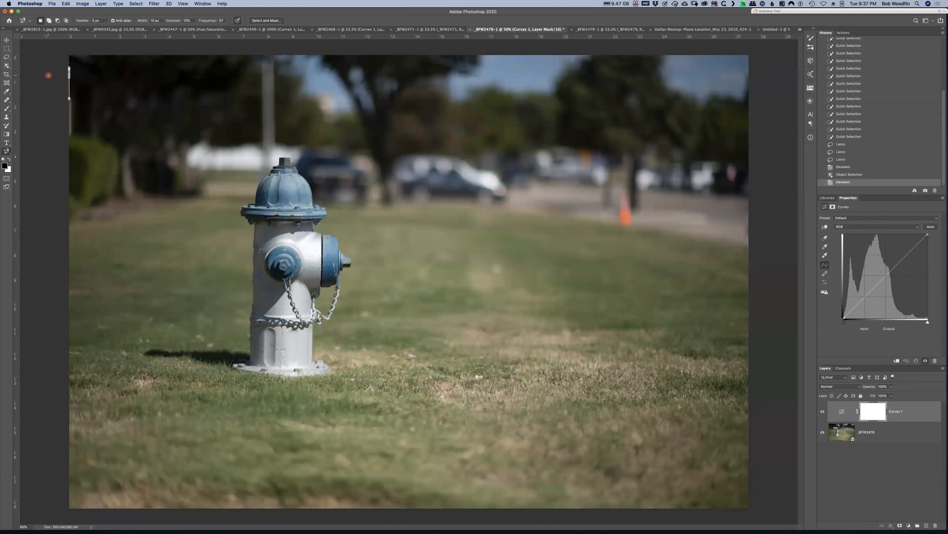
pyautogui.click(6, 65)
pyautogui.press('Escape')
pyautogui.click(8, 66)
pyautogui.hotkey('shift', 'w')
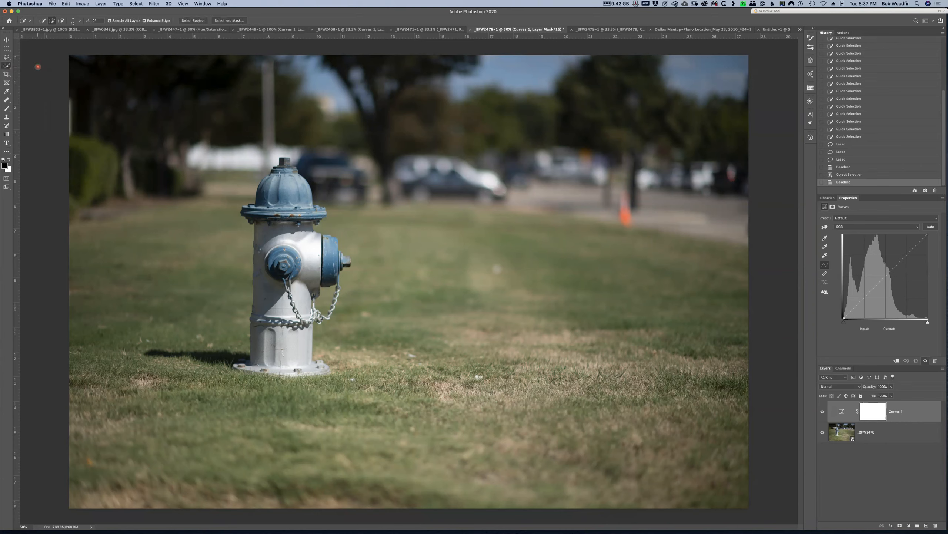
pyautogui.hotkey('shift', 'w')
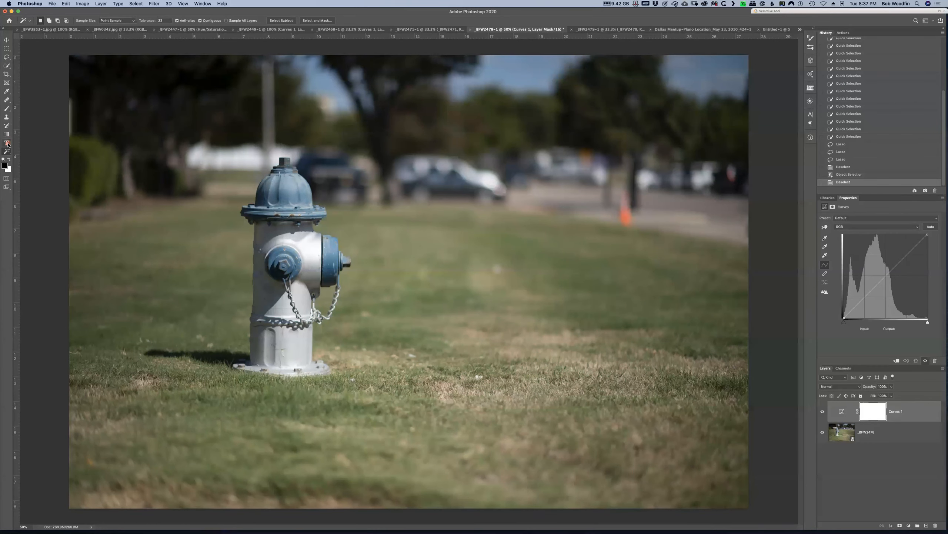
pyautogui.hotkey('shift', 'w')
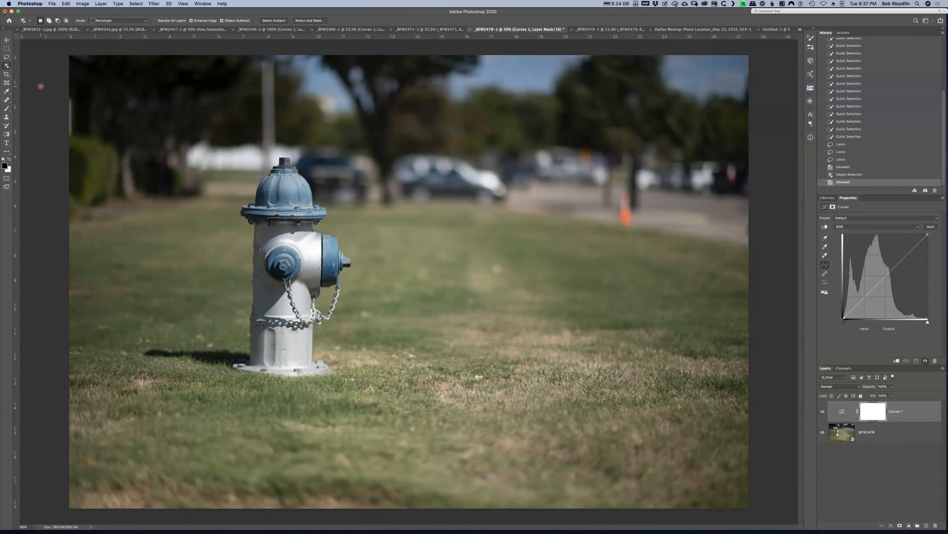
# Select the hydrant by framing it with the Object Selection tool with Object Subtract off, then invert and clear the selection
pyautogui.rightClick(6, 66)
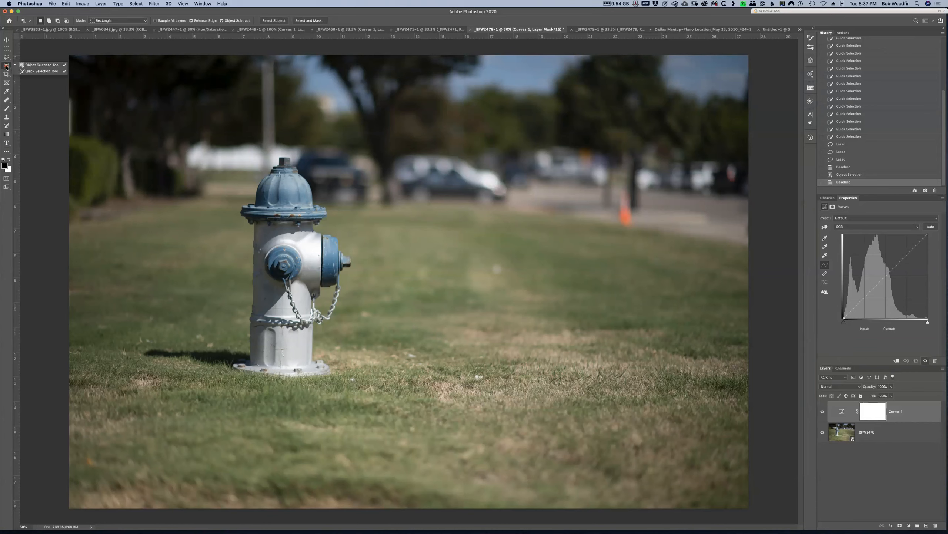
pyautogui.click(43, 65)
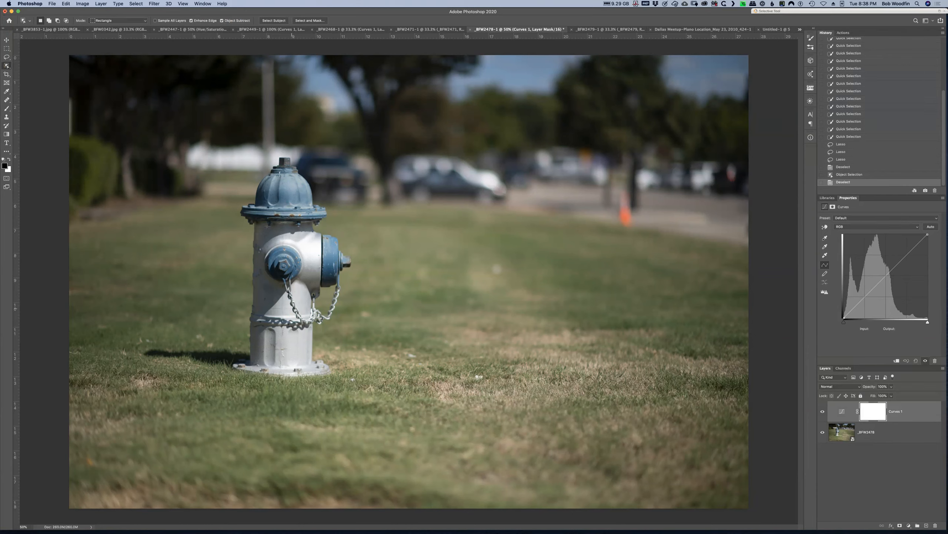
pyautogui.click(222, 21)
pyautogui.moveTo(227, 148); pyautogui.dragTo(359, 386)
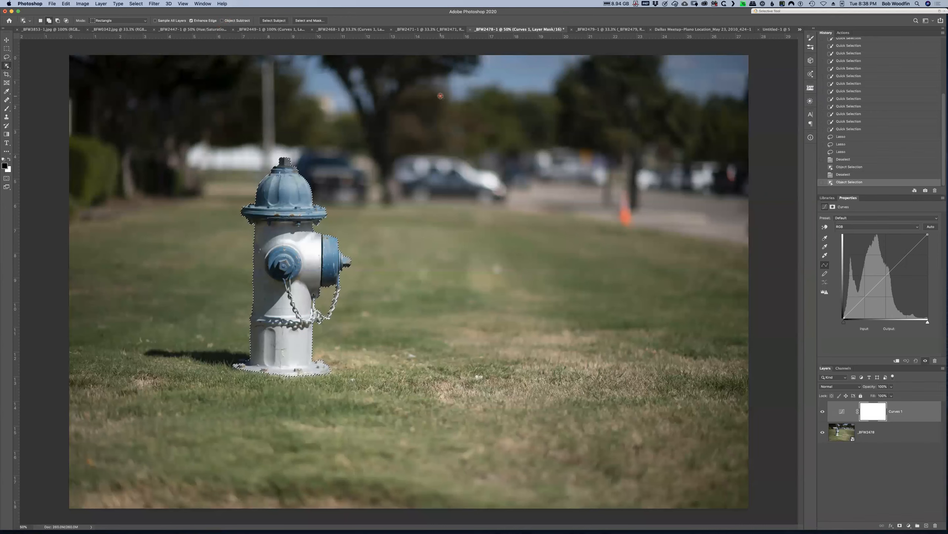
pyautogui.press('super+shift+i')
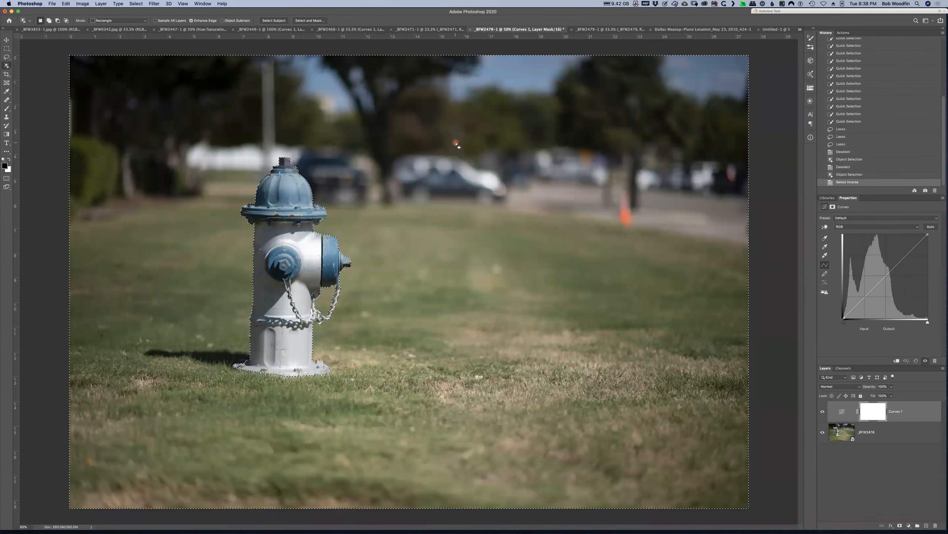
pyautogui.press('super+d')
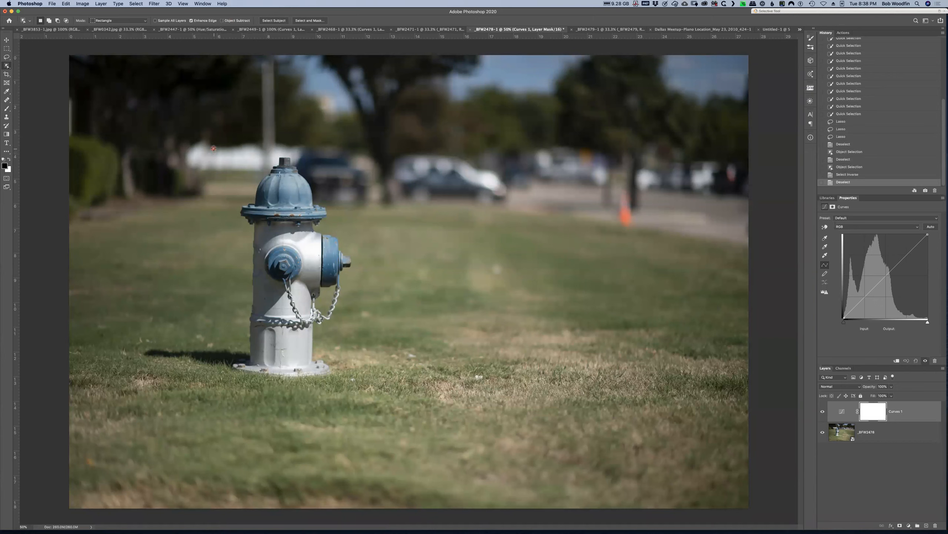
# Try selecting the hydrant again with a wider Object Selection rectangle, and undo it
pyautogui.moveTo(212, 149); pyautogui.dragTo(362, 385)
pyautogui.moveTo(361, 386); pyautogui.dragTo(362, 385)
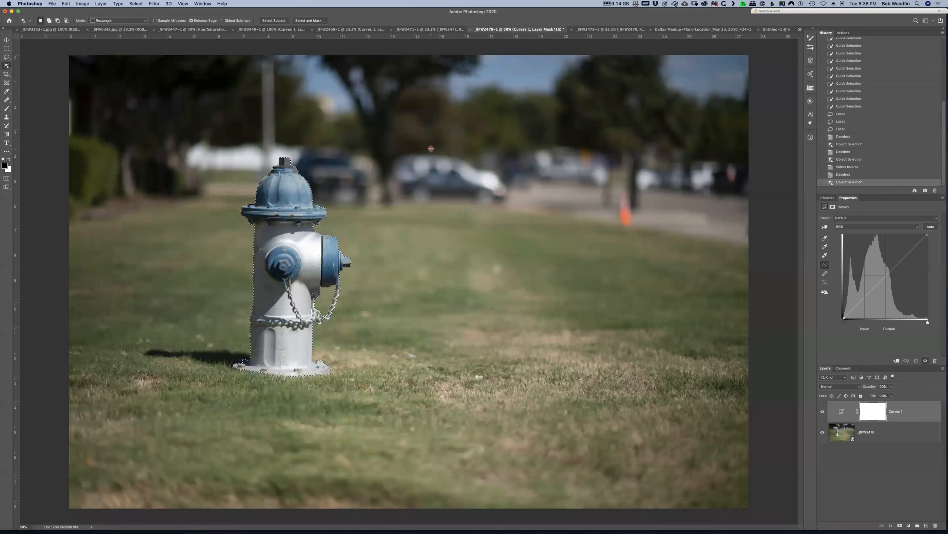
pyautogui.press('super+z')
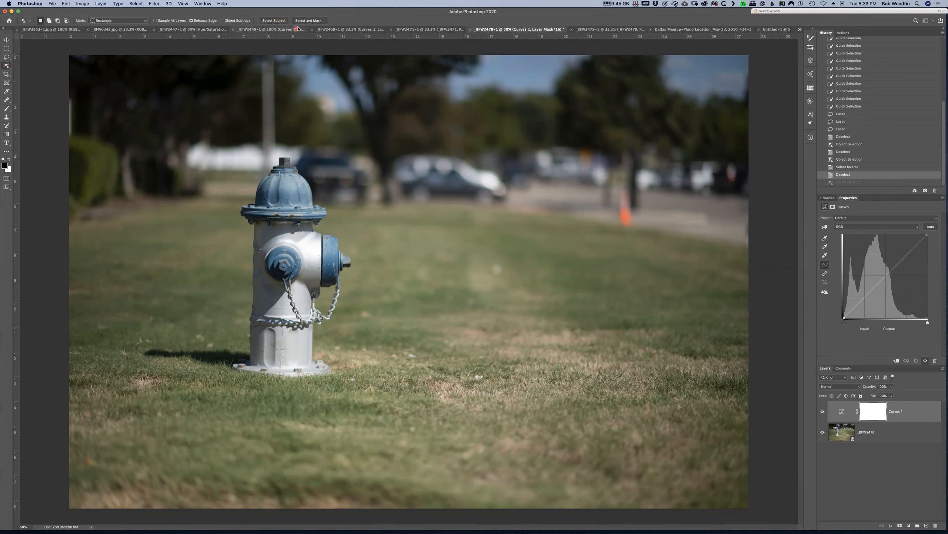
# Select the fire hydrant automatically with Select Subject
pyautogui.click(137, 5)
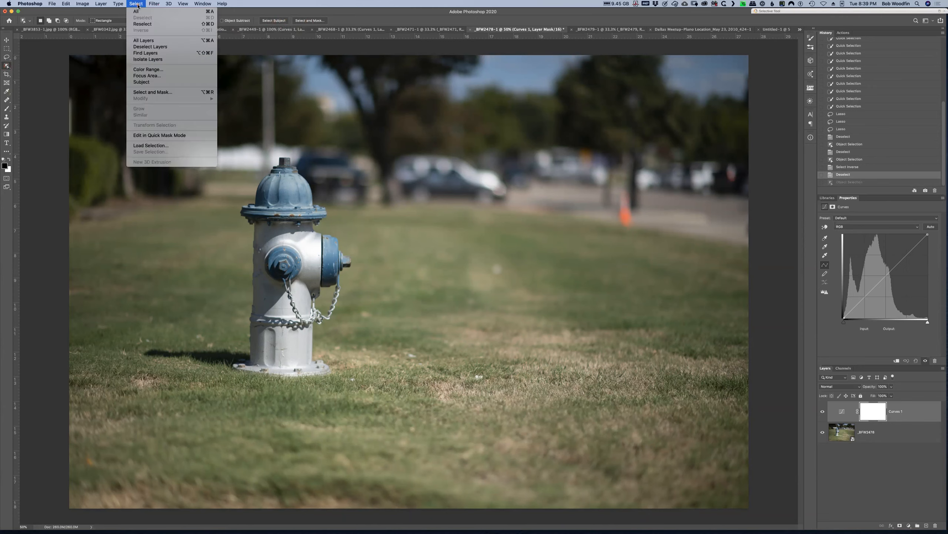
pyautogui.click(145, 83)
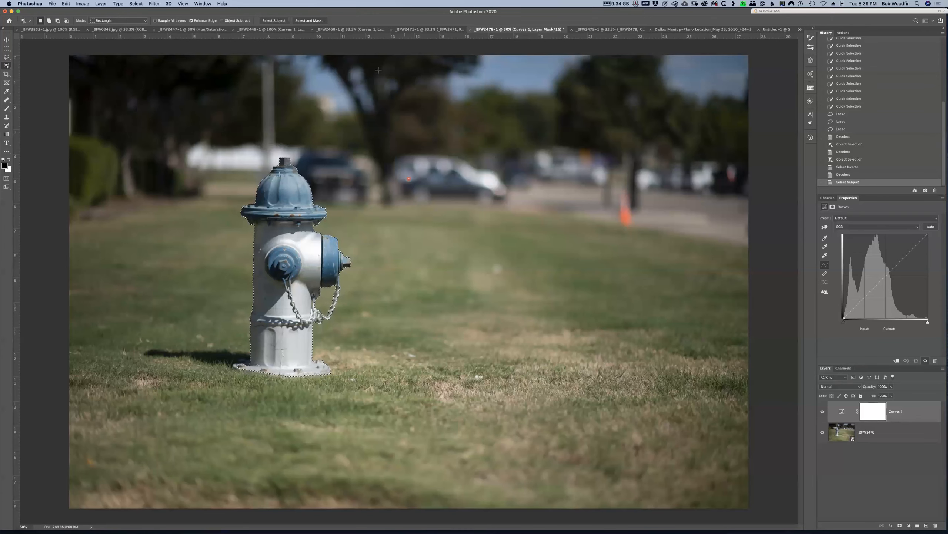
# In the brick wall photo, select the downspout with Select Subject and add its lower end with an Object Selection rectangle
pyautogui.click(332, 30)
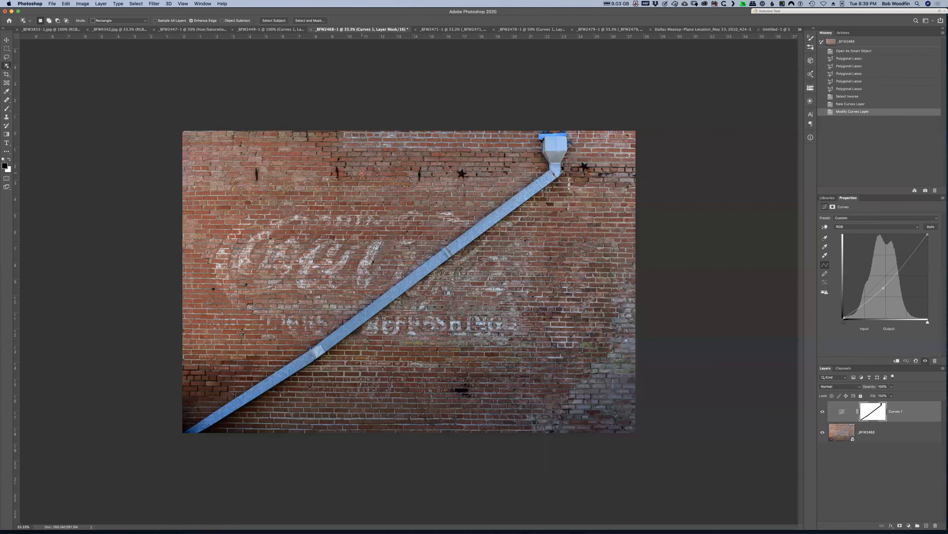
pyautogui.click(269, 20)
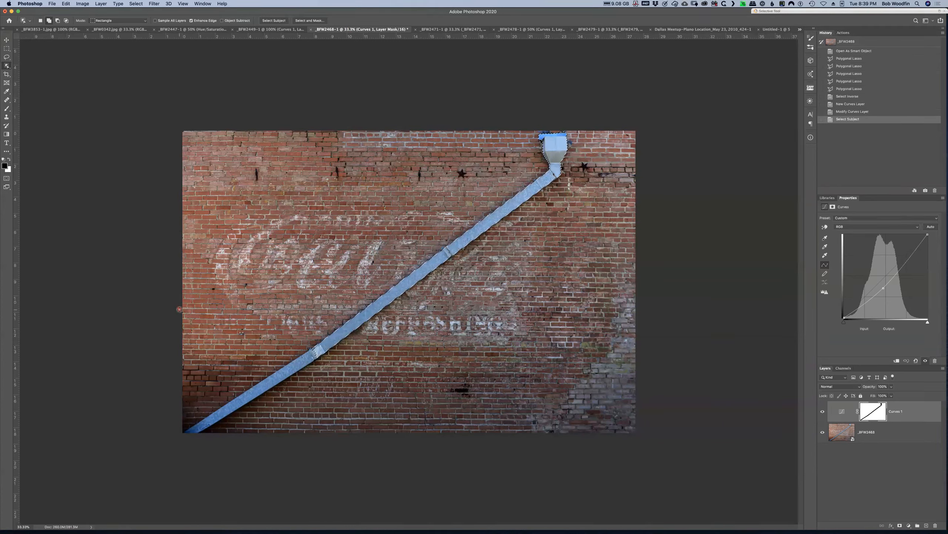
pyautogui.moveTo(179, 309); pyautogui.dragTo(340, 440)
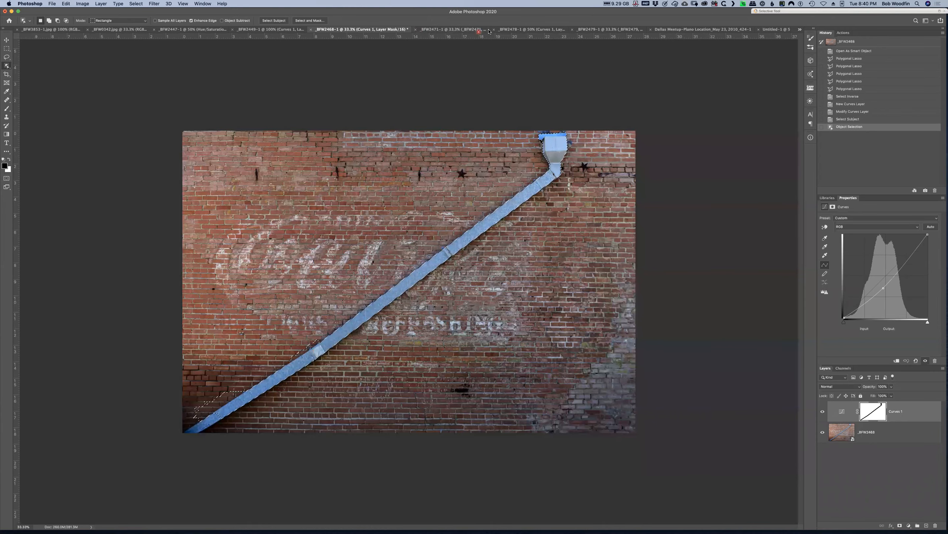
# In the street clock photo, select the clock and post with Select Subject, and clear the selection
pyautogui.click(420, 30)
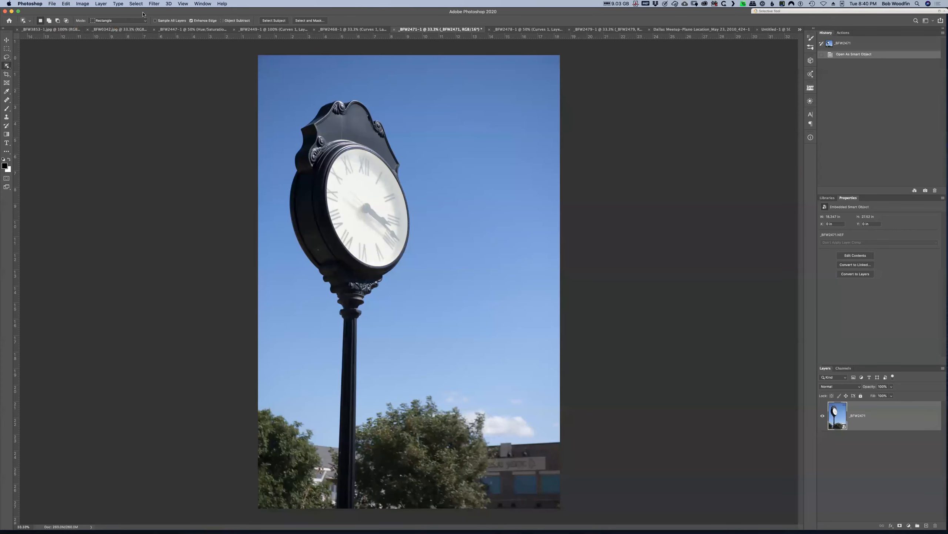
pyautogui.click(274, 20)
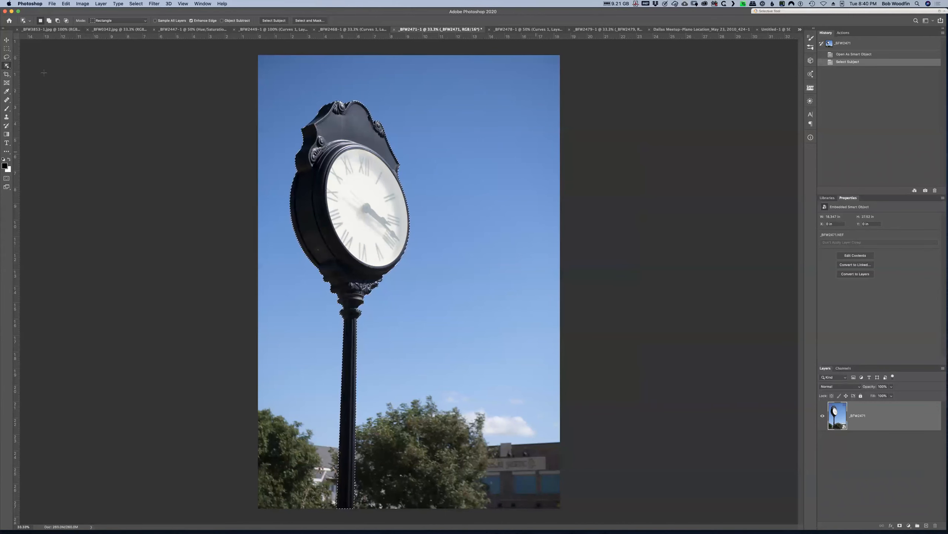
pyautogui.click(599, 219)
pyautogui.press('super+d')
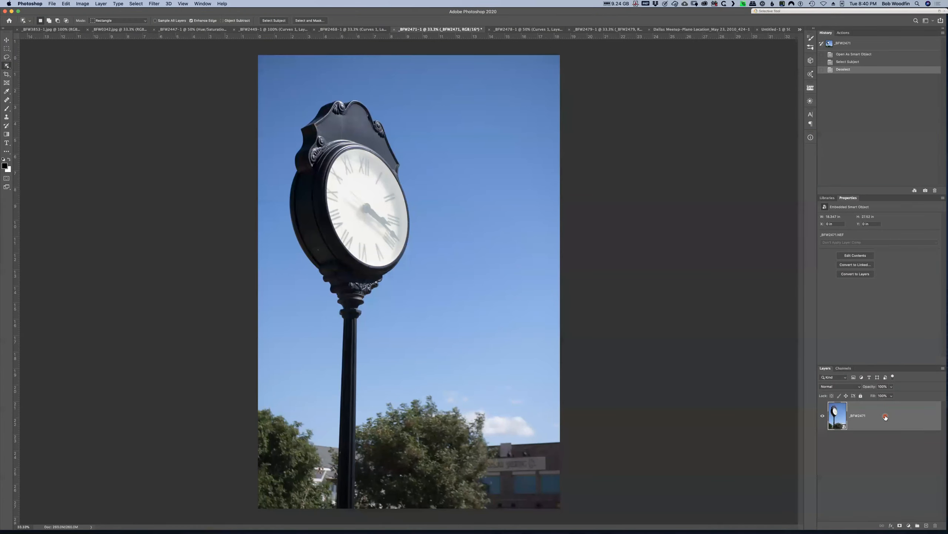
# Replace an ordinary duplicate of the clock layer with an independent one made using New Smart Object via Copy
pyautogui.press('super+j')
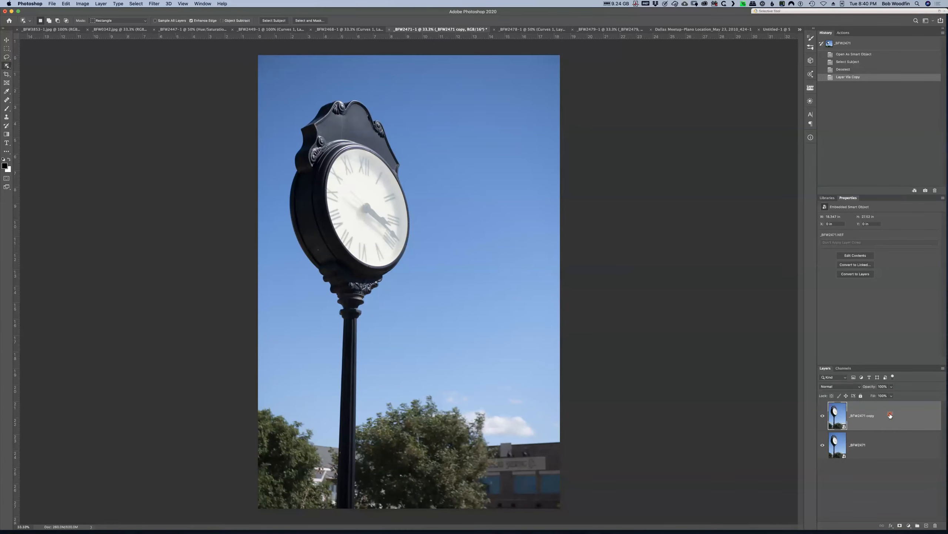
pyautogui.press('super+z')
pyautogui.rightClick(890, 415)
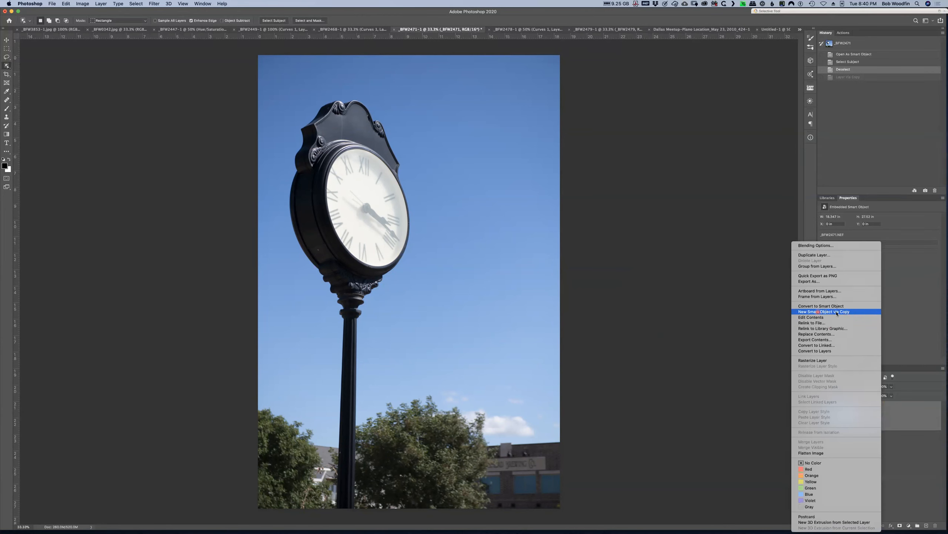
pyautogui.click(855, 313)
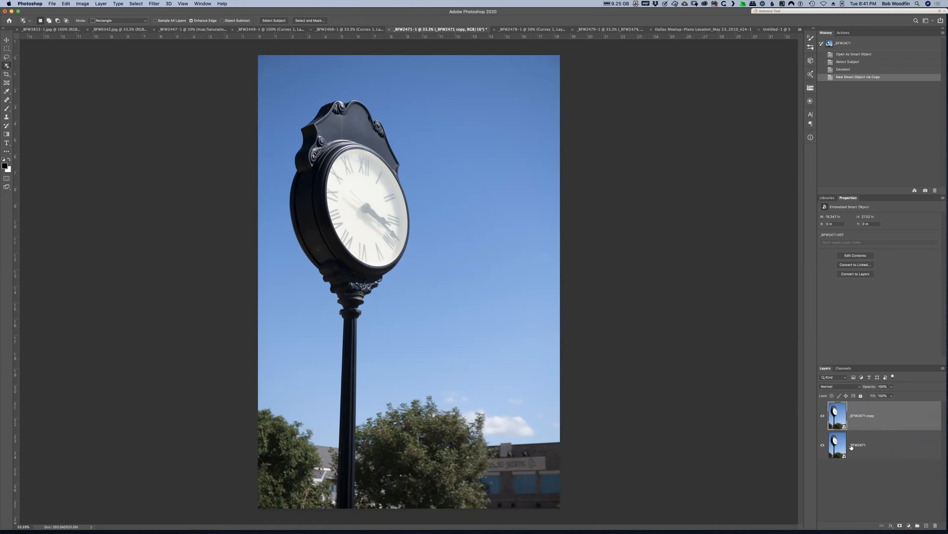
pyautogui.click(887, 418)
# Draw an elliptical marquee selection from the centre of the clock face out to its rim
pyautogui.click(127, 105)
pyautogui.press('m')
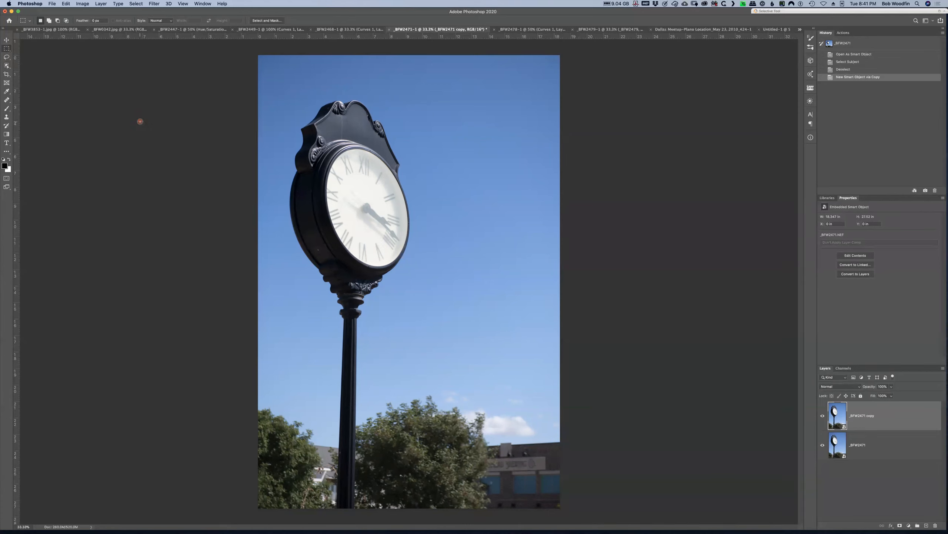
pyautogui.hotkey('shift', 'm')
pyautogui.moveTo(367, 210); pyautogui.dragTo(327, 147)
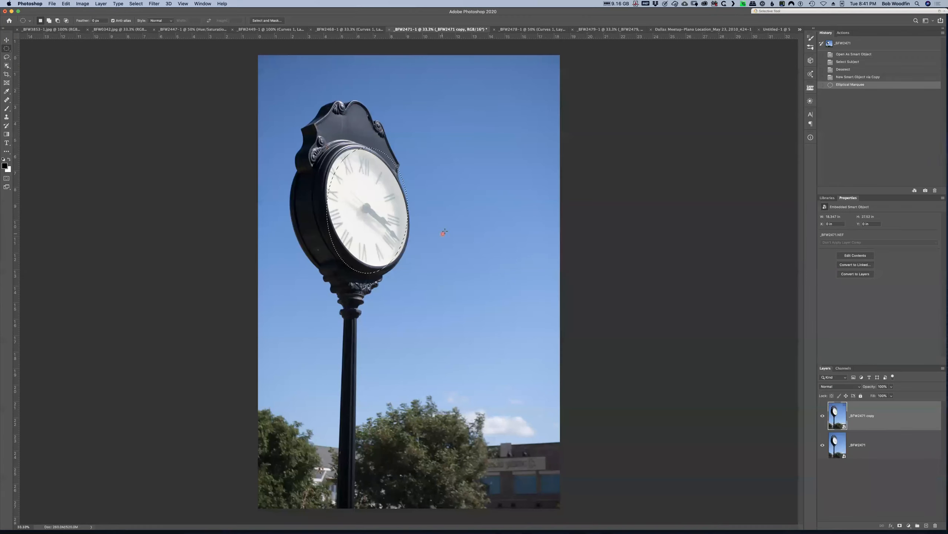
# Transform the elliptical selection, rotating it counterclockwise and scaling it to match the tilt and size of the clock face
pyautogui.rightClick(365, 192)
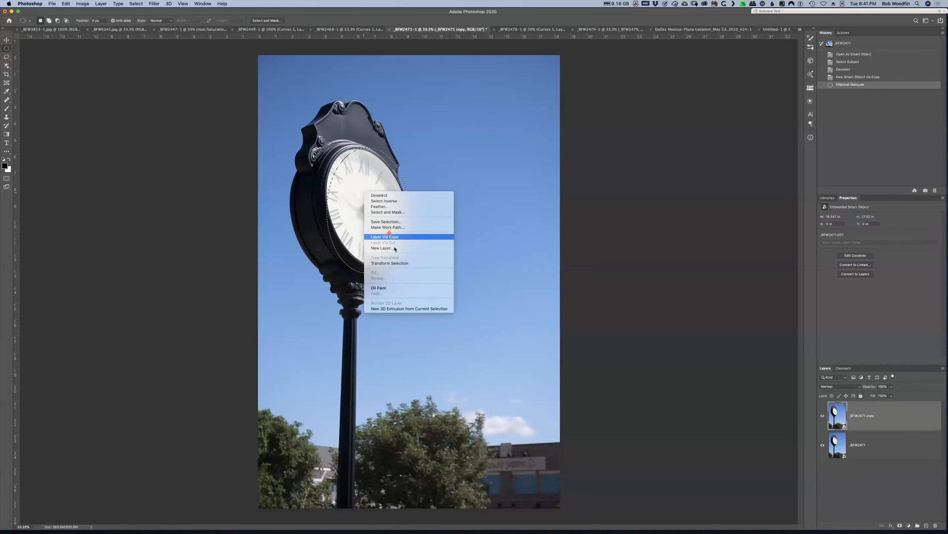
pyautogui.click(421, 264)
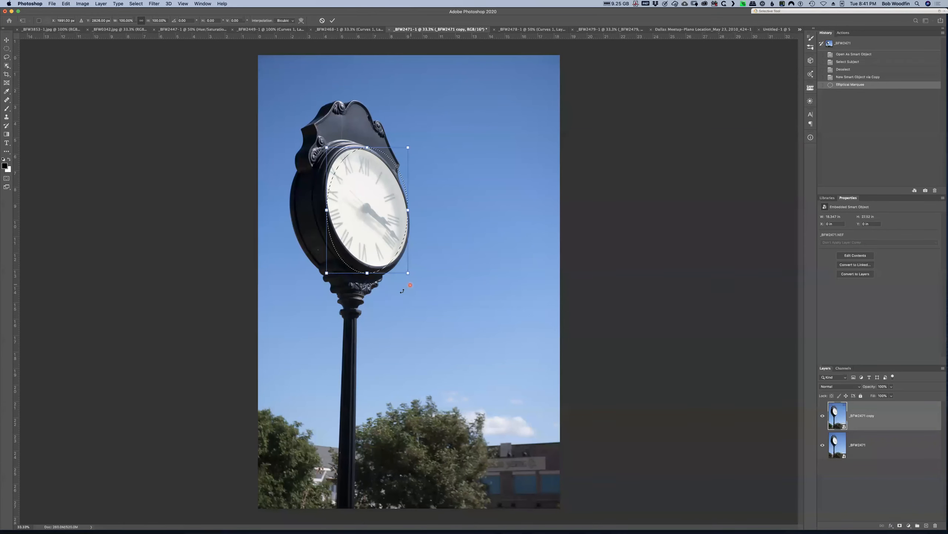
pyautogui.moveTo(415, 281); pyautogui.dragTo(425, 270)
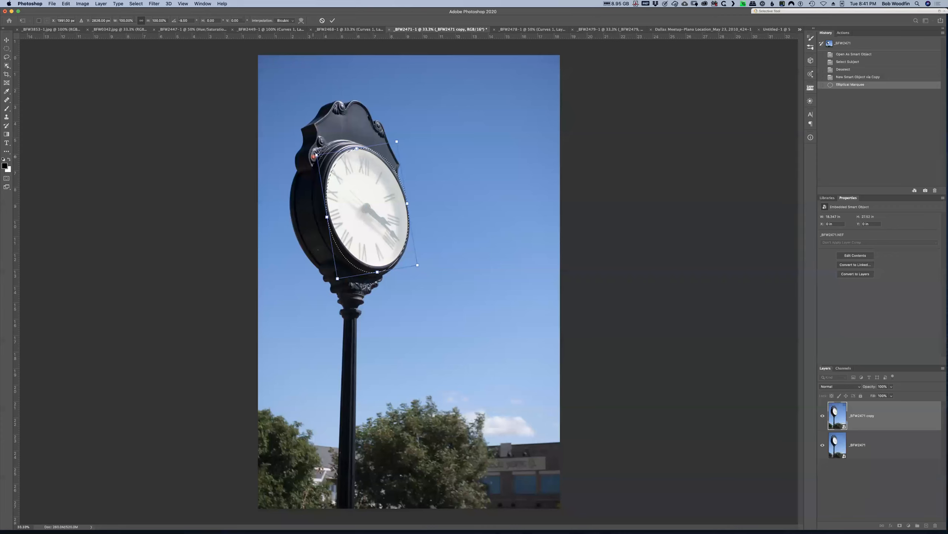
pyautogui.moveTo(334, 281); pyautogui.dragTo(338, 275)
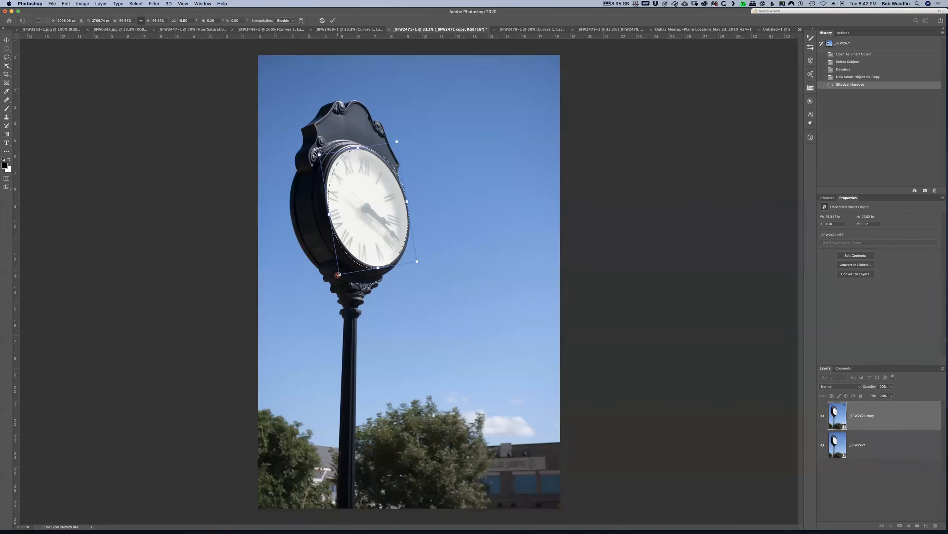
pyautogui.moveTo(319, 154); pyautogui.dragTo(316, 153)
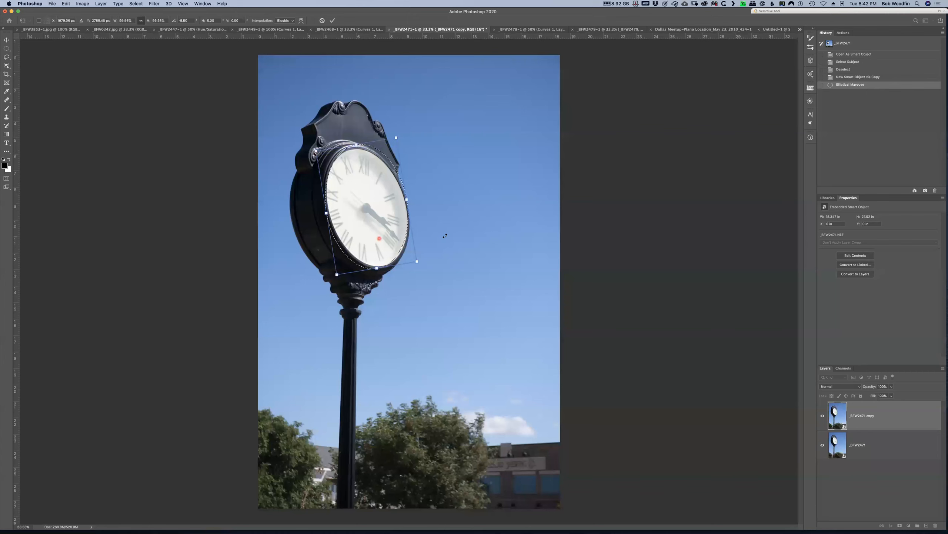
# Warp the elliptical selection so its outline follows the rim of the clock face, and apply the transformation
pyautogui.rightClick(365, 196)
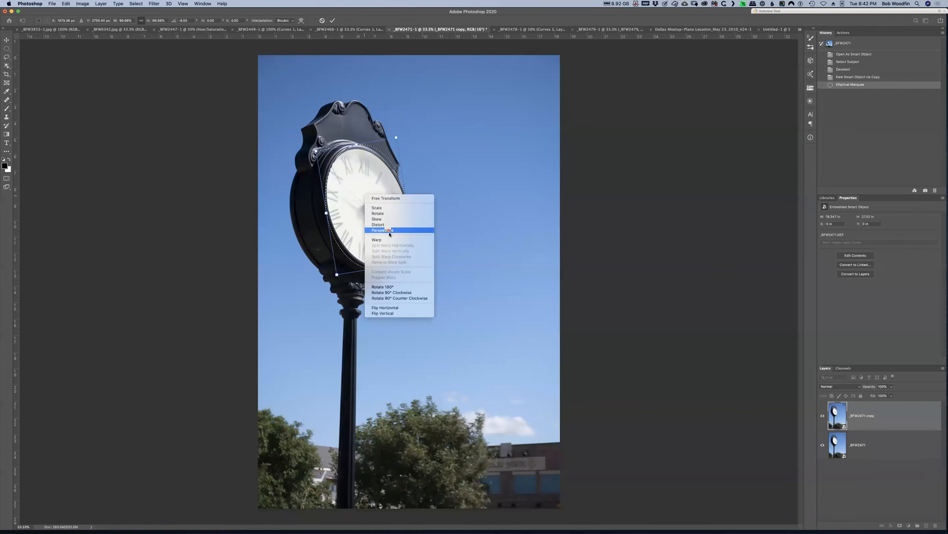
pyautogui.click(384, 240)
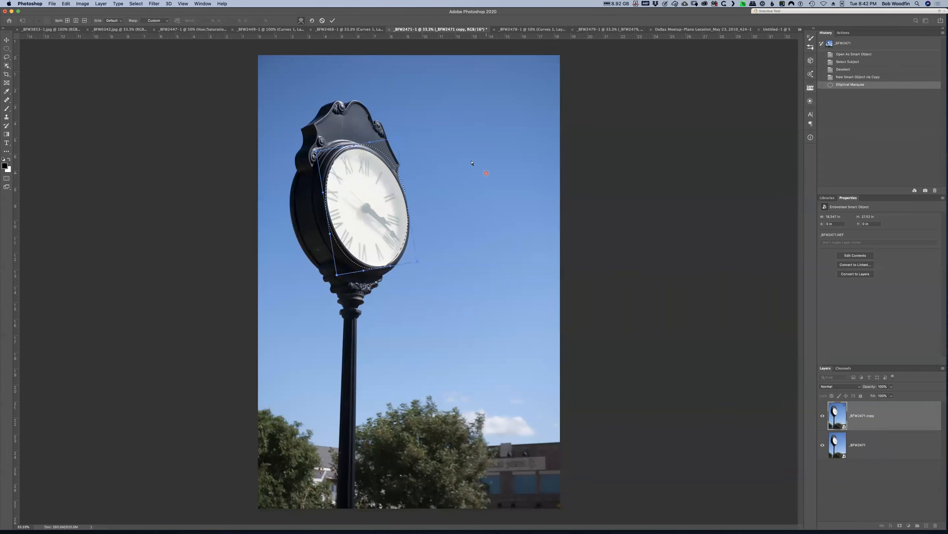
pyautogui.moveTo(398, 140); pyautogui.dragTo(394, 143)
pyautogui.click(316, 151)
pyautogui.click(348, 148)
pyautogui.click(316, 154)
pyautogui.moveTo(330, 234); pyautogui.dragTo(334, 234)
pyautogui.click(336, 275)
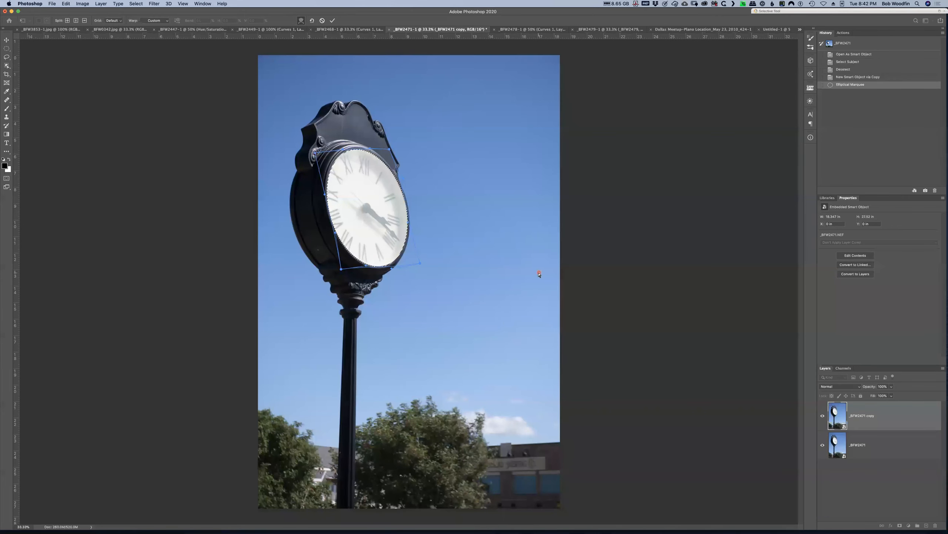
pyautogui.press('Return')
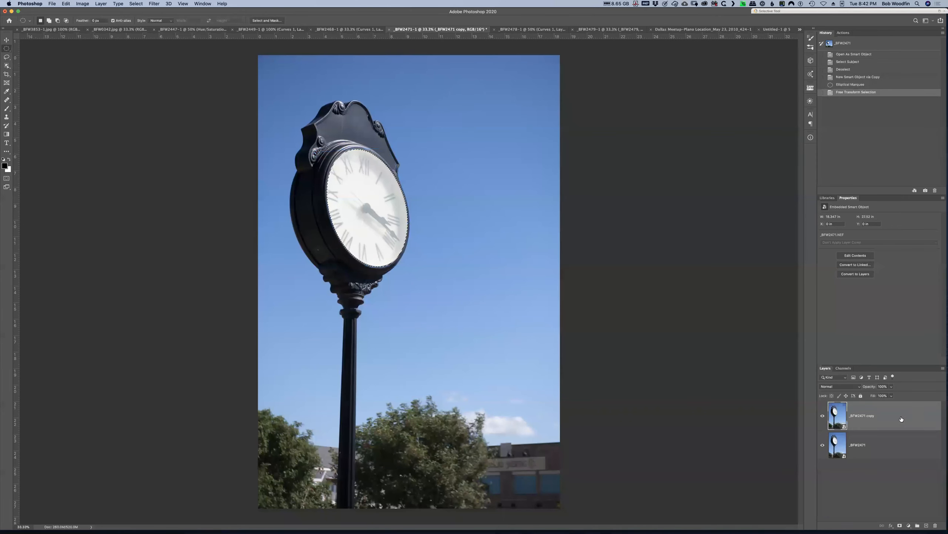
# Open the Camera Raw Filter on the copied clock layer and set Dehaze to +100
pyautogui.click(155, 4)
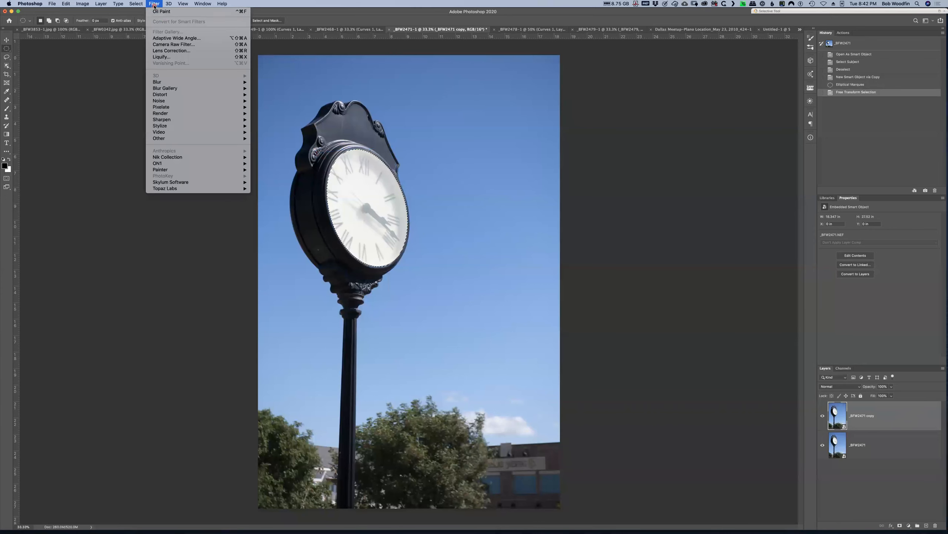
pyautogui.click(174, 44)
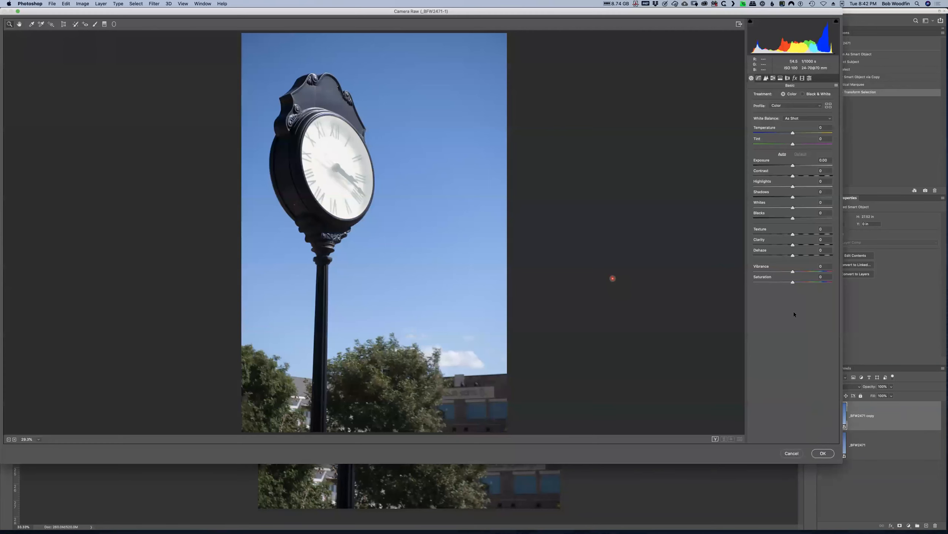
pyautogui.click(794, 254)
pyautogui.moveTo(793, 255); pyautogui.dragTo(833, 255)
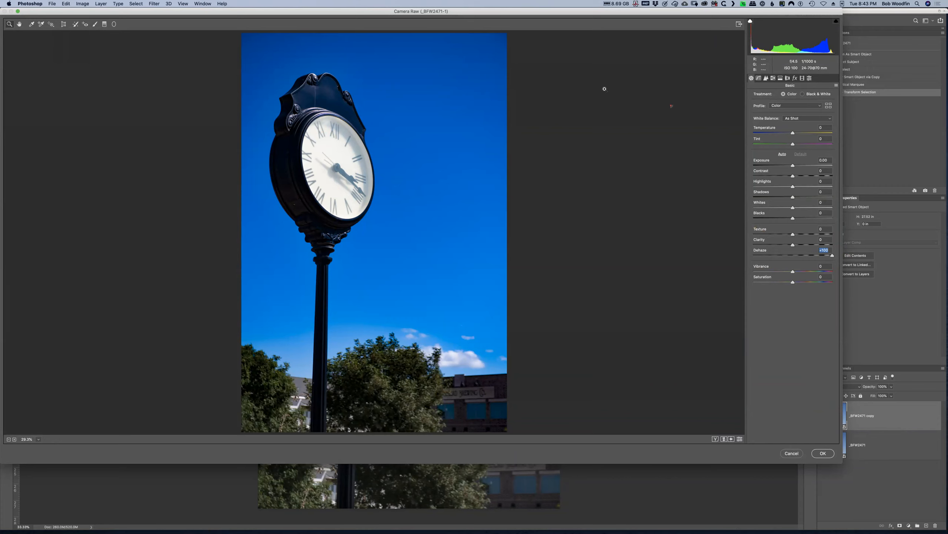
# Switch to the Adjustment Brush in Camera Raw and reset its local correction settings
pyautogui.click(95, 25)
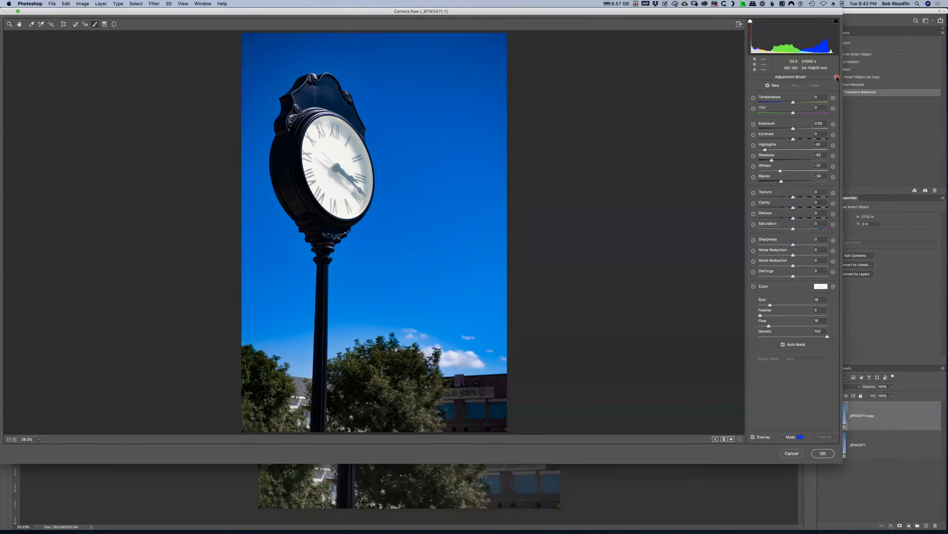
pyautogui.click(836, 78)
pyautogui.click(870, 94)
# Paint an Adjustment Brush mask over the clock face with a smaller brush and the mask overlay shown
pyautogui.press('[')
pyautogui.press('[')
pyautogui.press('[')
pyautogui.press('[')
pyautogui.click(331, 124)
pyautogui.click(782, 437)
pyautogui.moveTo(329, 130)
pyautogui.mouseDown()
pyautogui.moveTo(321, 176)
pyautogui.moveTo(339, 204)
pyautogui.moveTo(355, 198)
pyautogui.moveTo(361, 162)
pyautogui.moveTo(337, 130)
pyautogui.moveTo(326, 125)
pyautogui.moveTo(311, 136)
pyautogui.moveTo(324, 192)
pyautogui.moveTo(340, 187)
pyautogui.moveTo(330, 150)
pyautogui.moveTo(338, 179)
pyautogui.moveTo(345, 167)
pyautogui.moveTo(360, 187)
pyautogui.moveTo(354, 205)
pyautogui.moveTo(336, 193)
pyautogui.mouseUp()
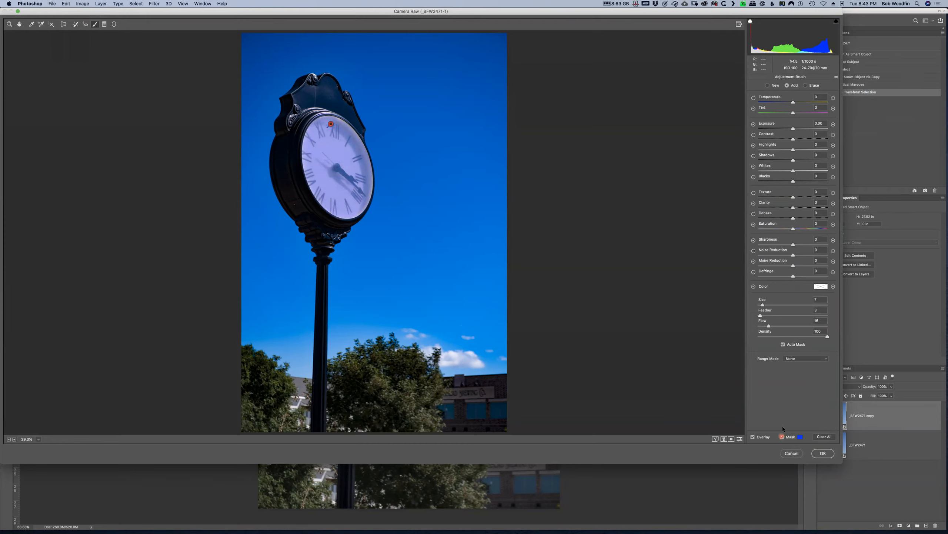
# Hide the mask overlay, set the brushed area's Dehaze to +51, and apply the Camera Raw filter
pyautogui.click(781, 437)
pyautogui.moveTo(793, 220); pyautogui.dragTo(811, 219)
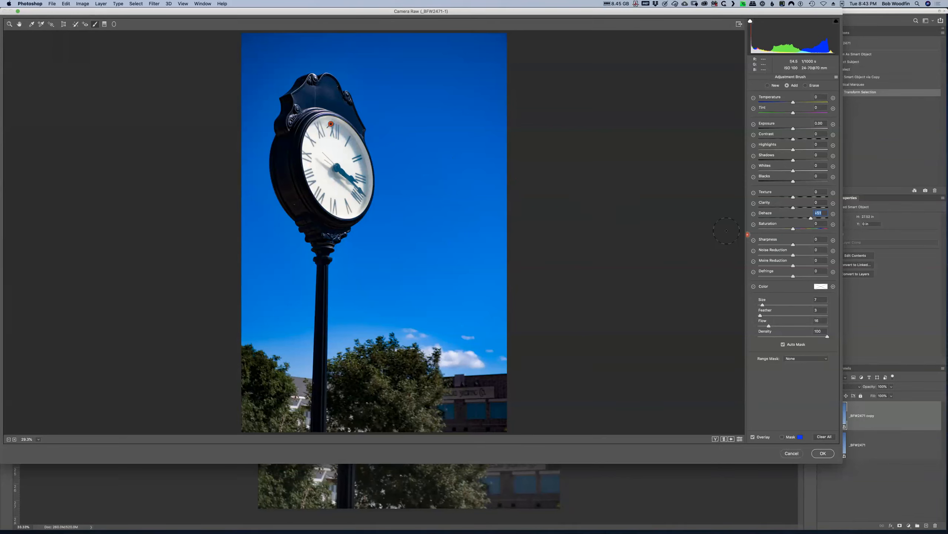
pyautogui.click(824, 453)
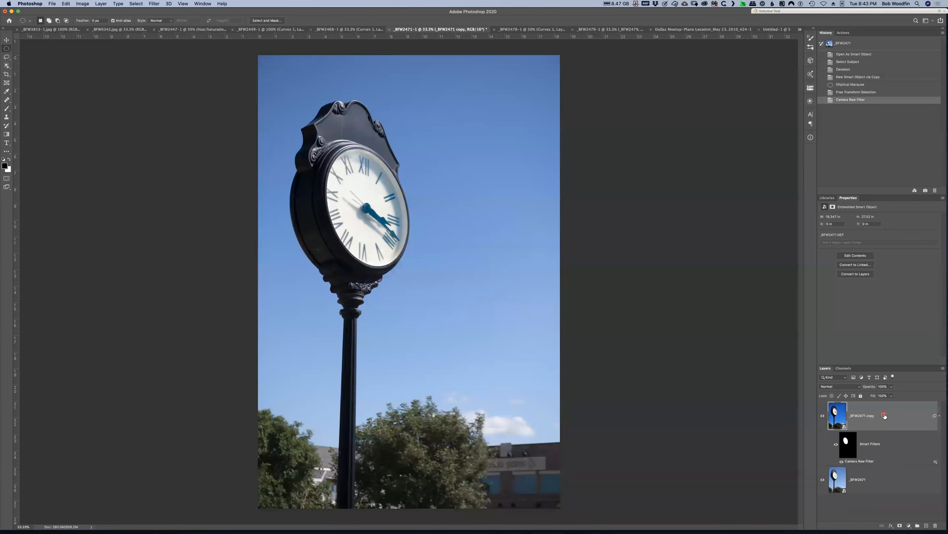
# Add a white layer mask to the copied clock layer
pyautogui.click(899, 432)
pyautogui.click(900, 416)
pyautogui.click(900, 526)
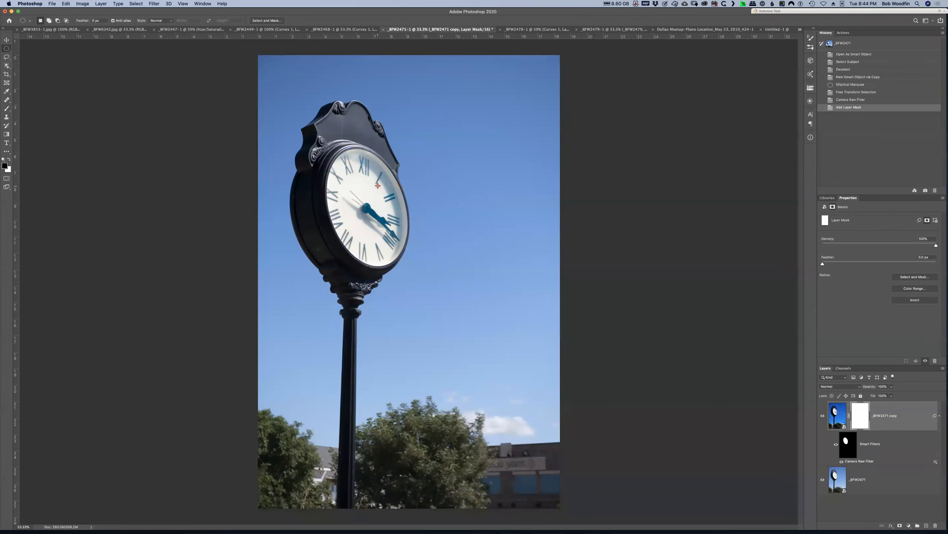
# Paint black at 20% opacity on the layer mask along the upper and right-hand numerals of the clock face
pyautogui.press('b')
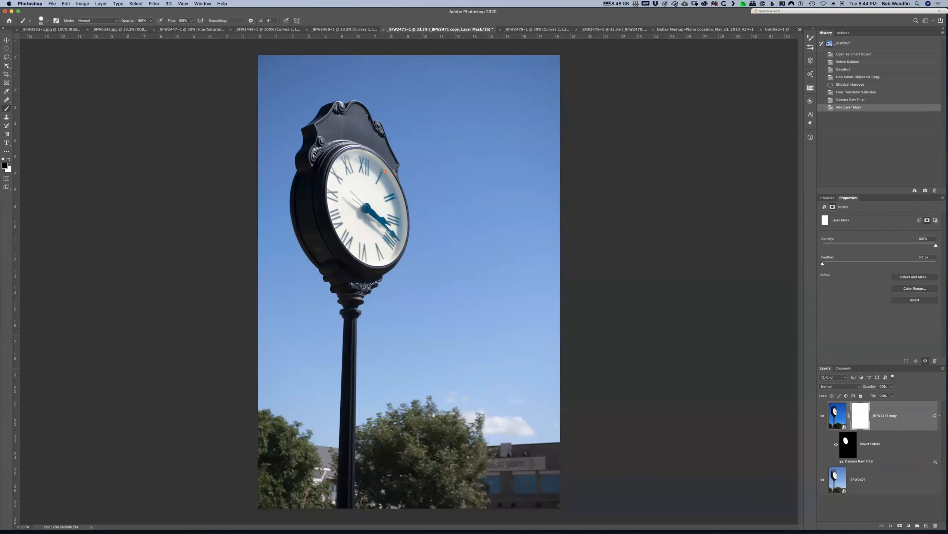
pyautogui.press(']')
pyautogui.press(']')
pyautogui.press(']')
pyautogui.press(']')
pyautogui.press(']')
pyautogui.press(']')
pyautogui.press('[')
pyautogui.press('[')
pyautogui.press('[')
pyautogui.click(390, 189)
pyautogui.press('cmd+z')
pyautogui.press('2')
pyautogui.moveTo(370, 170); pyautogui.dragTo(373, 116)
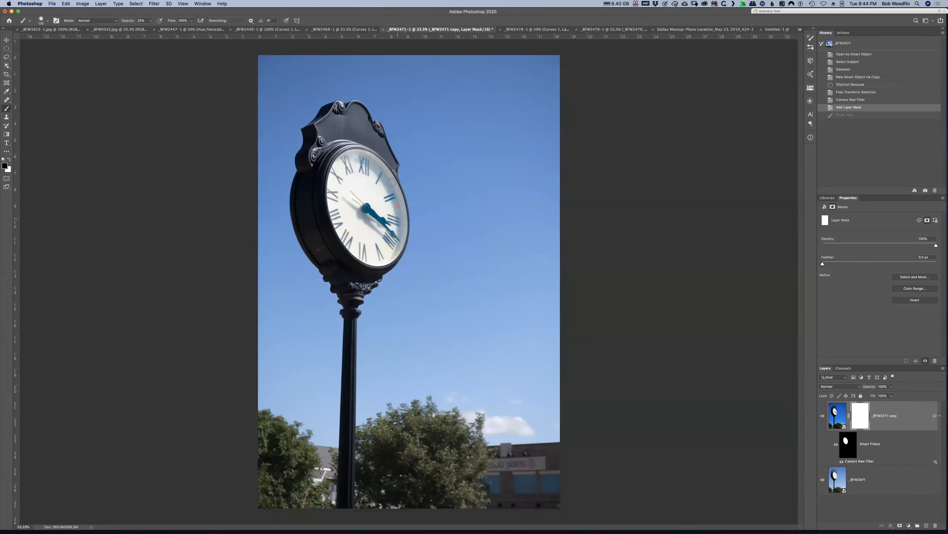
pyautogui.click(383, 182)
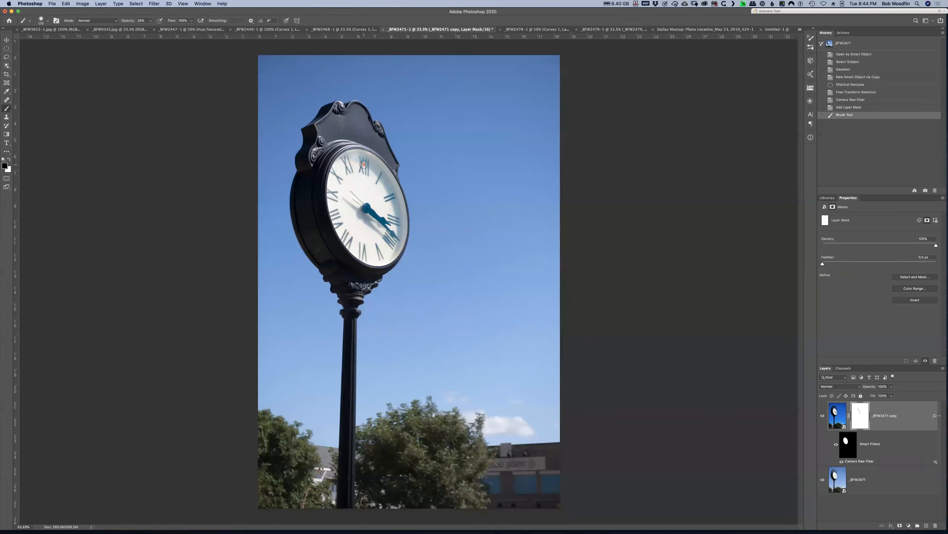
pyautogui.moveTo(386, 188); pyautogui.dragTo(391, 249)
# Toggle the copied clock layer's visibility to compare the clock face before and after the filter
pyautogui.click(823, 415)
pyautogui.click(822, 416)
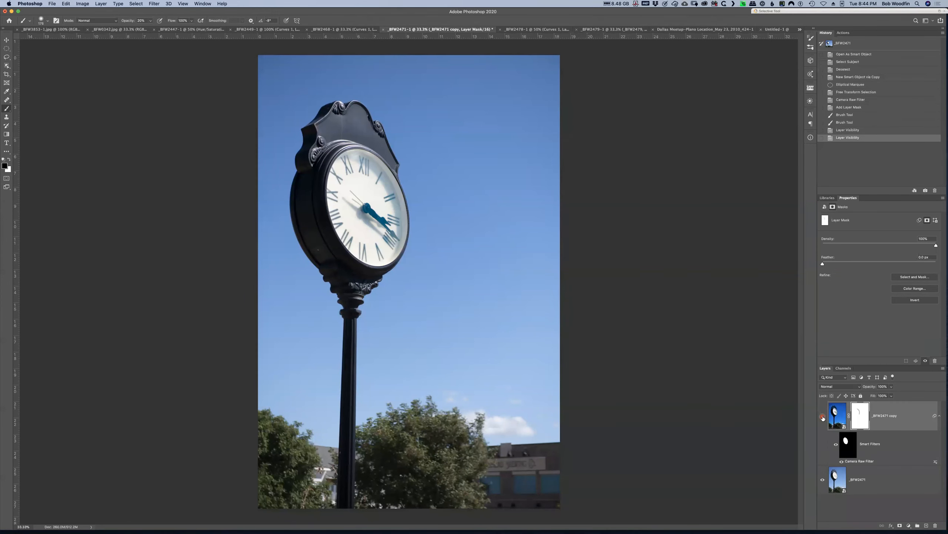
pyautogui.click(823, 415)
pyautogui.click(823, 416)
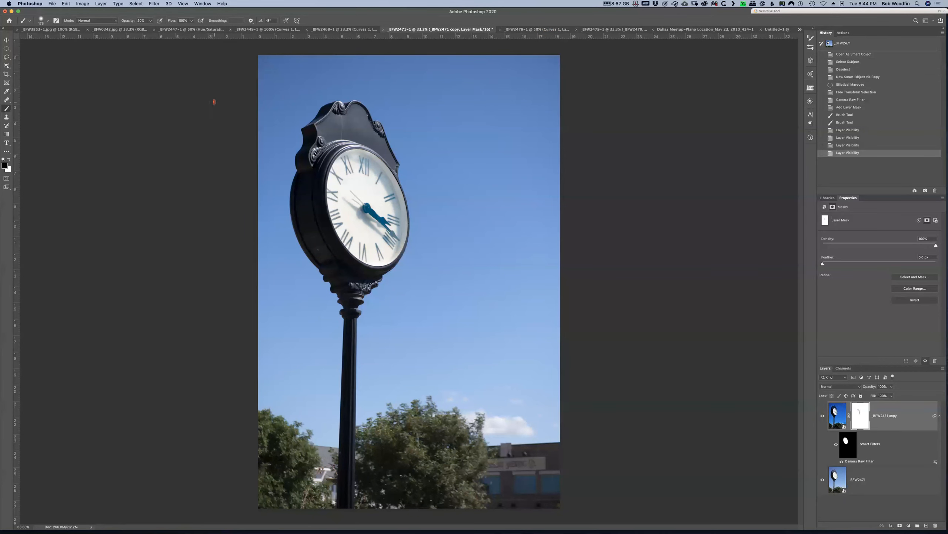
# Reopen the copied clock layer's Camera Raw filter, review its Adjustment Brush edit, and leave the filter without applying changes
pyautogui.click(859, 461)
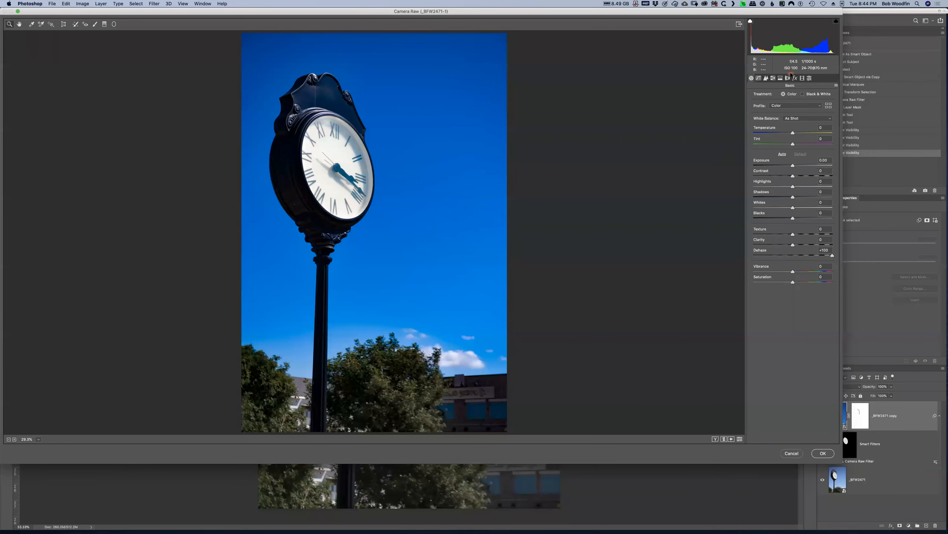
pyautogui.click(95, 25)
pyautogui.click(96, 24)
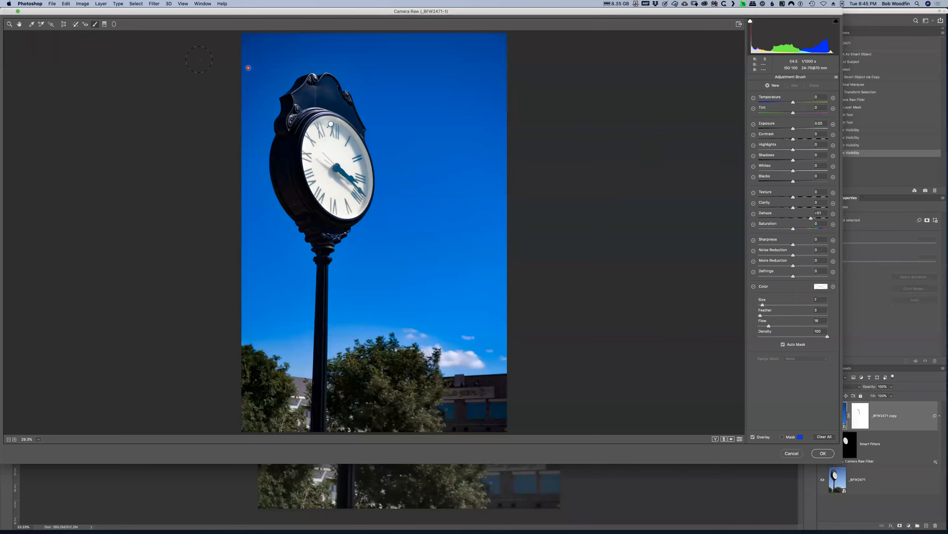
pyautogui.click(9, 24)
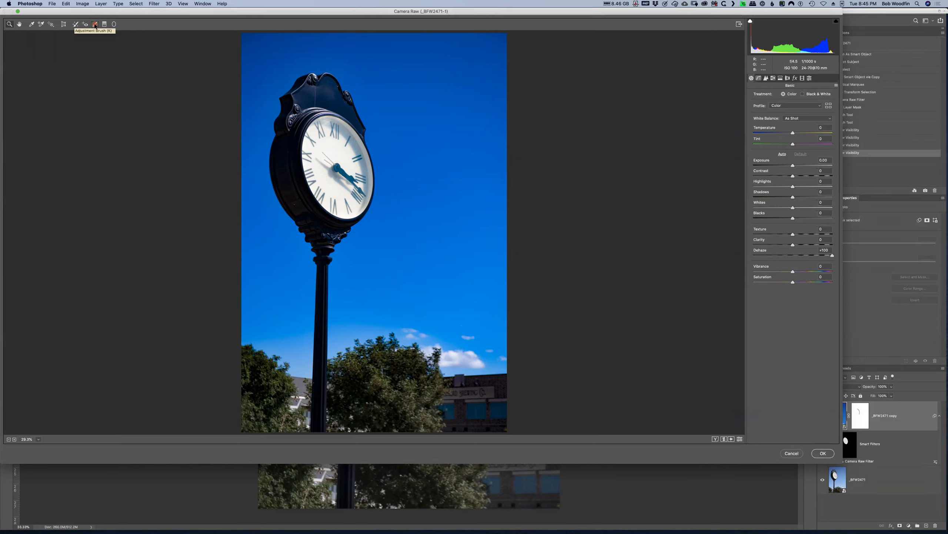
pyautogui.click(791, 453)
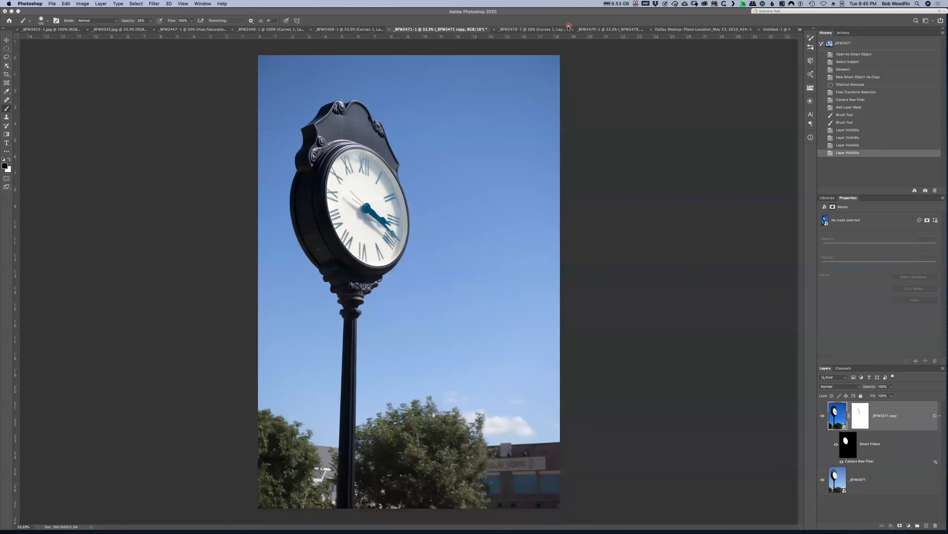
# Switch to the _BFW2479-1 water tower photo and select the tower with Select Subject
pyautogui.click(553, 31)
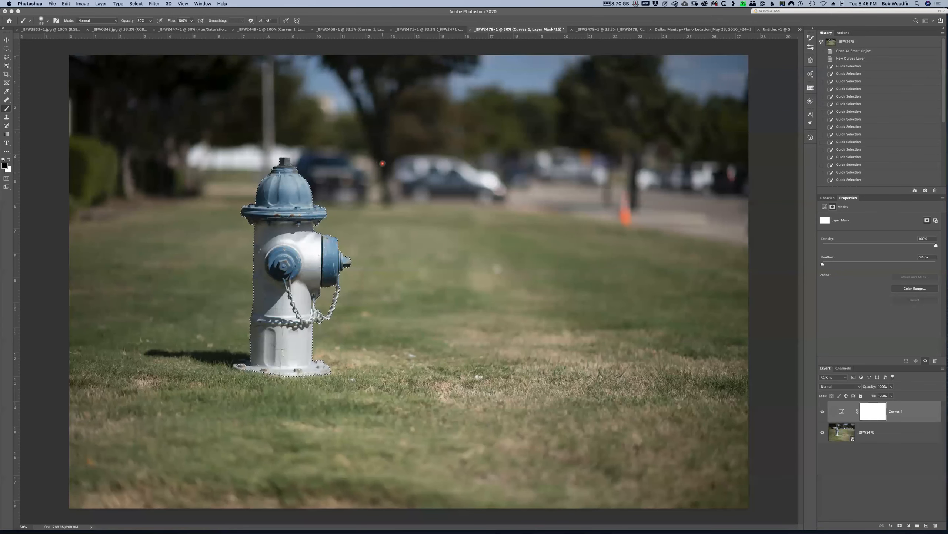
pyautogui.click(607, 31)
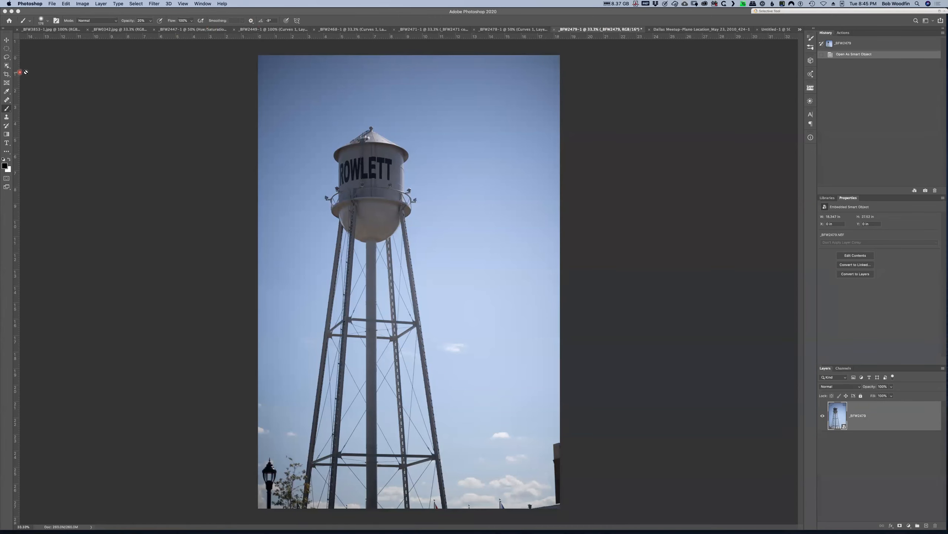
pyautogui.click(7, 65)
pyautogui.click(276, 20)
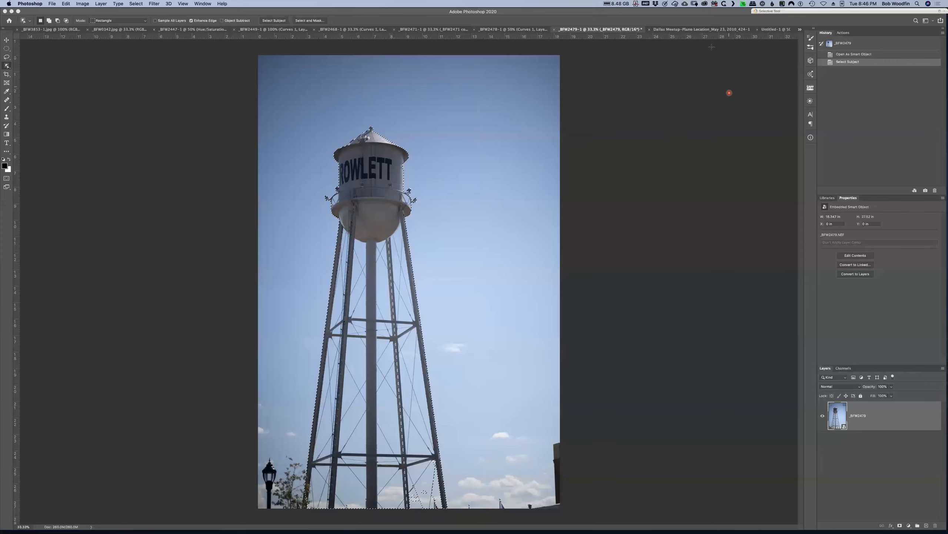
# Select the woman in the Dallas Meetup portrait with Select Subject and return to the _BFW3853-1.jpg gas pump photo
pyautogui.click(682, 30)
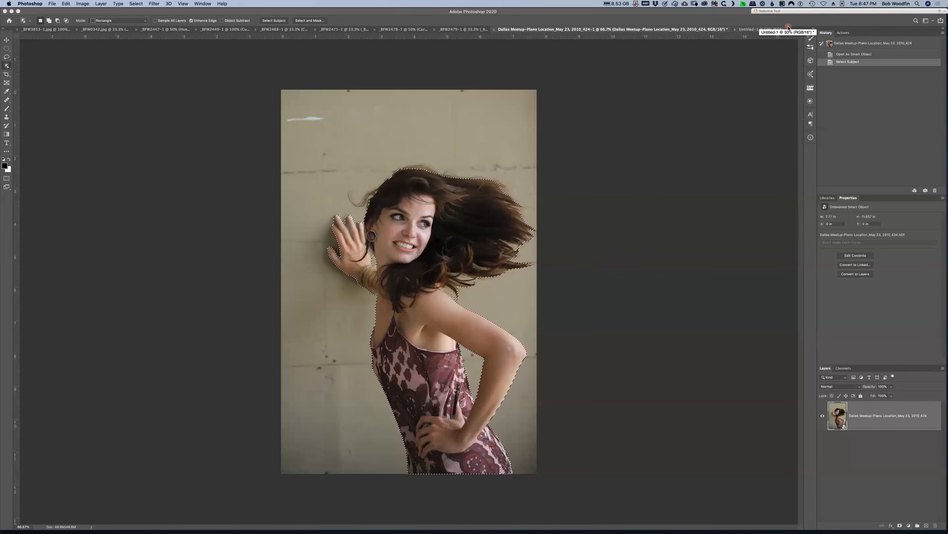
pyautogui.click(40, 30)
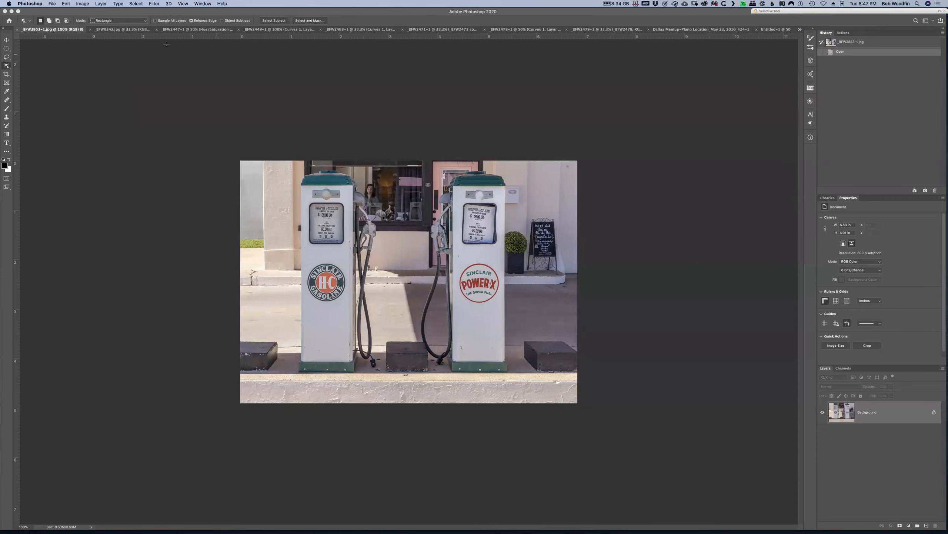
# In the _BFW0342.jpg tulip photo, clear the Select Subject selection and draw an elliptical marquee across the two pink tulips
pyautogui.click(111, 30)
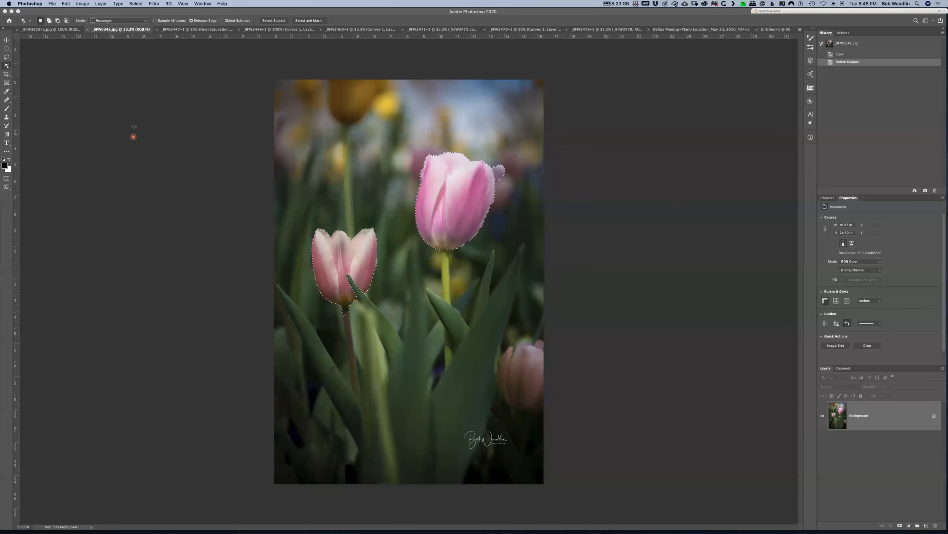
pyautogui.press('super+d')
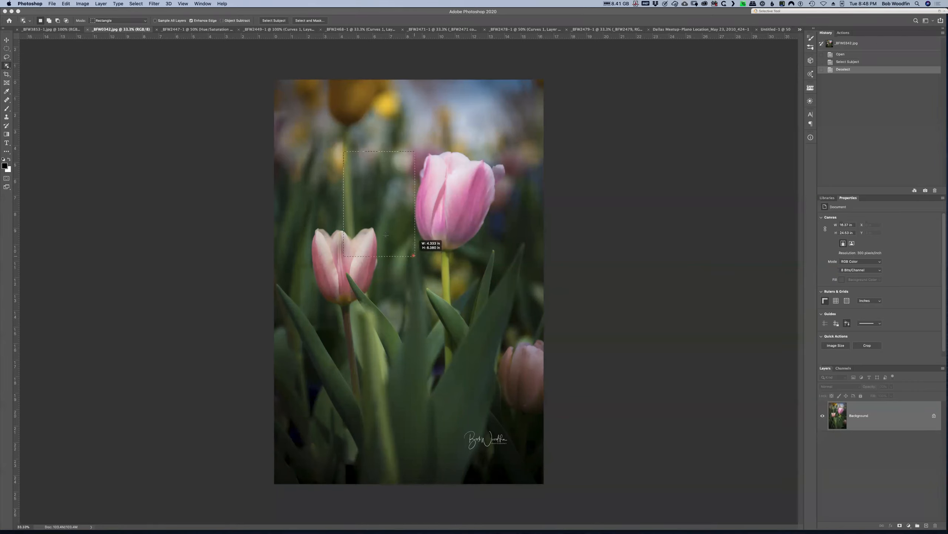
pyautogui.click(7, 49)
pyautogui.moveTo(330, 146); pyautogui.dragTo(523, 288)
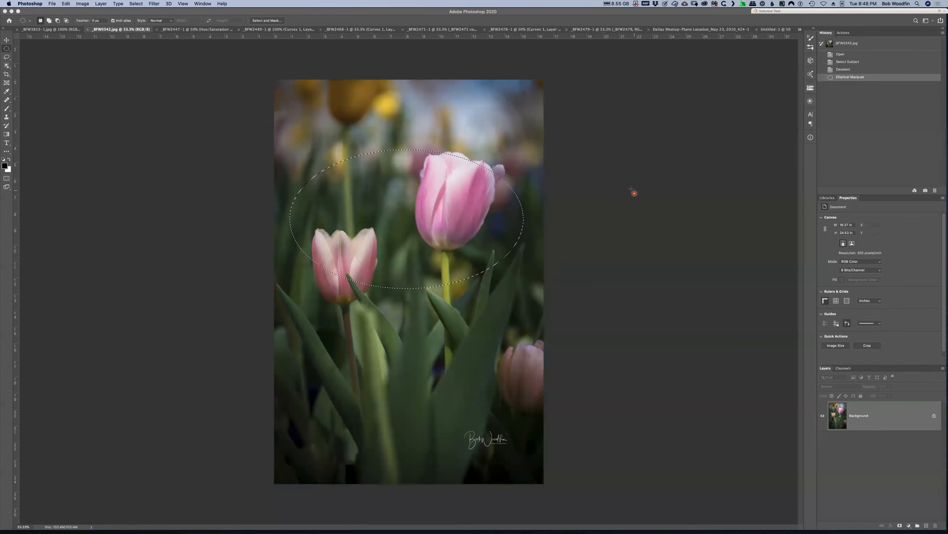
# Transform the elliptical selection, rotating it about 30° counter-clockwise and enlarging it to enclose both tulips
pyautogui.rightClick(401, 199)
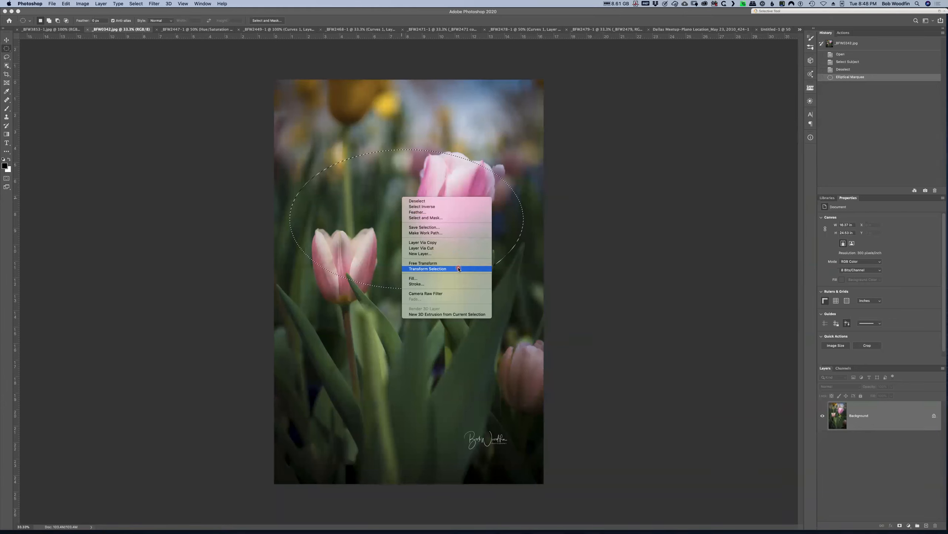
pyautogui.click(459, 268)
pyautogui.moveTo(541, 291); pyautogui.dragTo(544, 219)
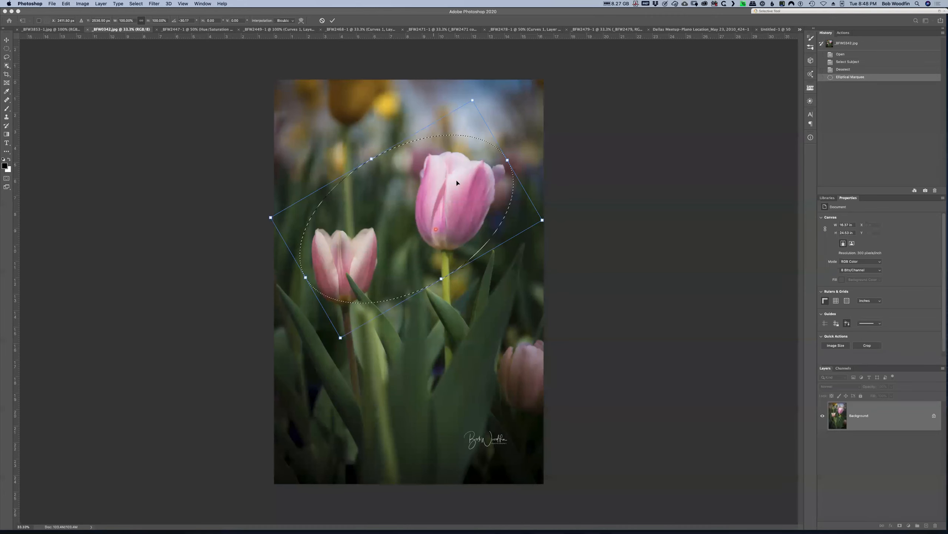
pyautogui.moveTo(304, 280); pyautogui.dragTo(291, 285)
pyautogui.moveTo(442, 284); pyautogui.dragTo(443, 291)
pyautogui.click(637, 275)
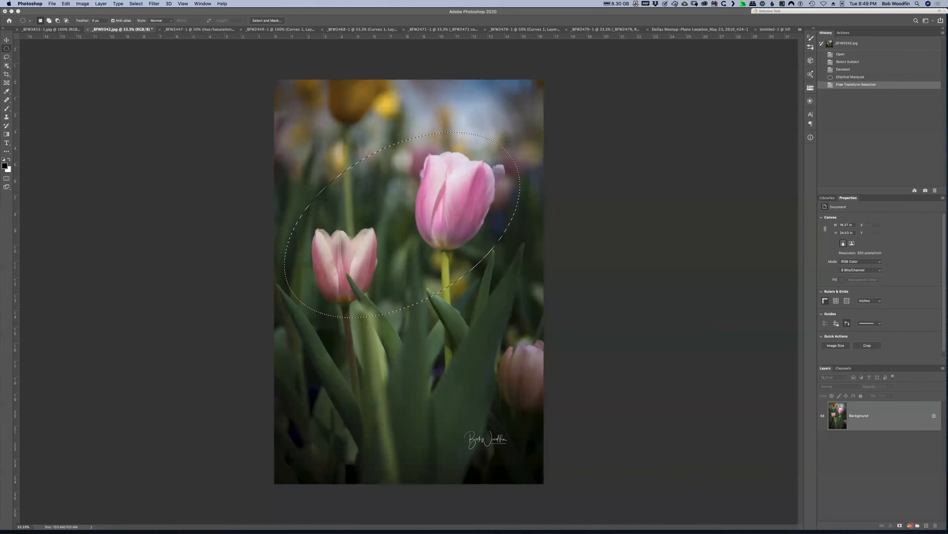
# Add a Curves adjustment layer from the elliptical selection and invert its mask so it affects the surroundings
pyautogui.click(908, 525)
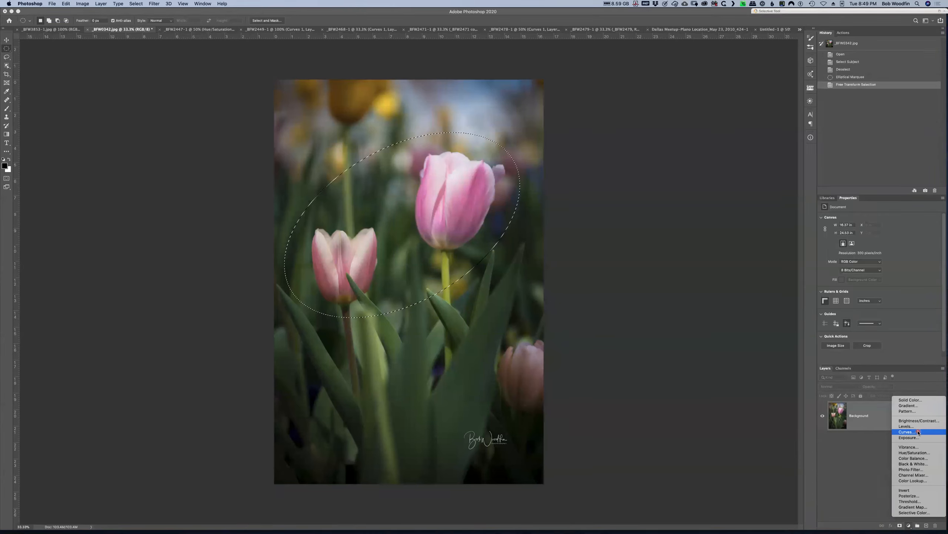
pyautogui.click(919, 432)
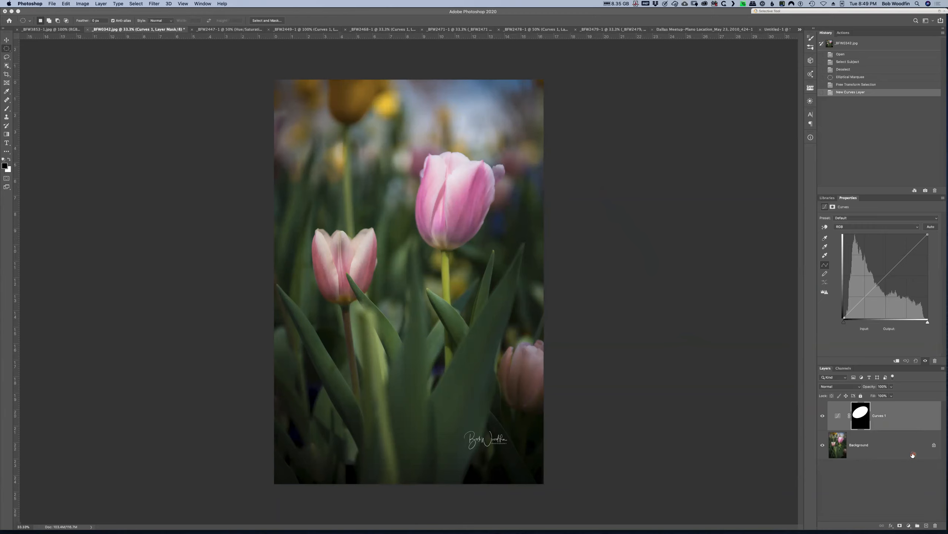
pyautogui.press('super+i')
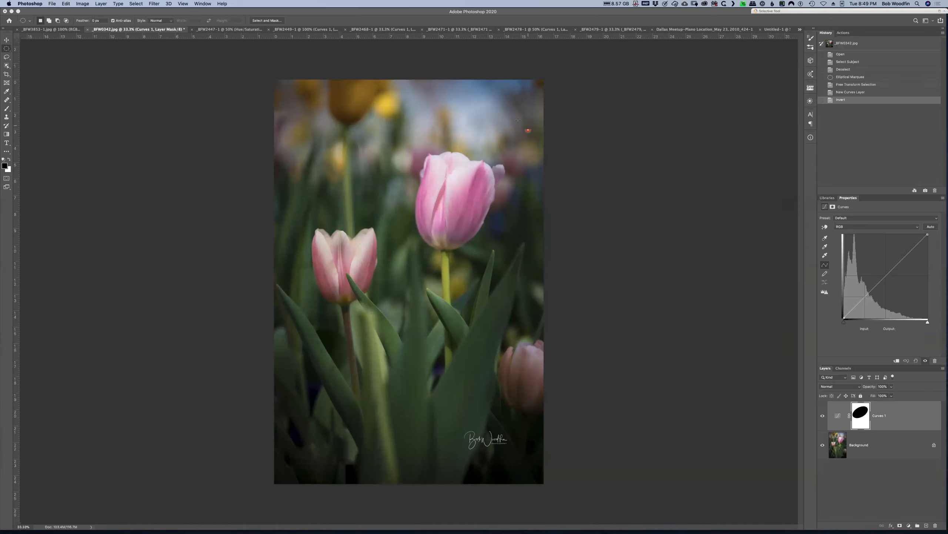
# Undo the stray elliptical marquee and darken the area around the tulips with a curve point at input 41, output 24
pyautogui.moveTo(524, 376); pyautogui.dragTo(555, 212)
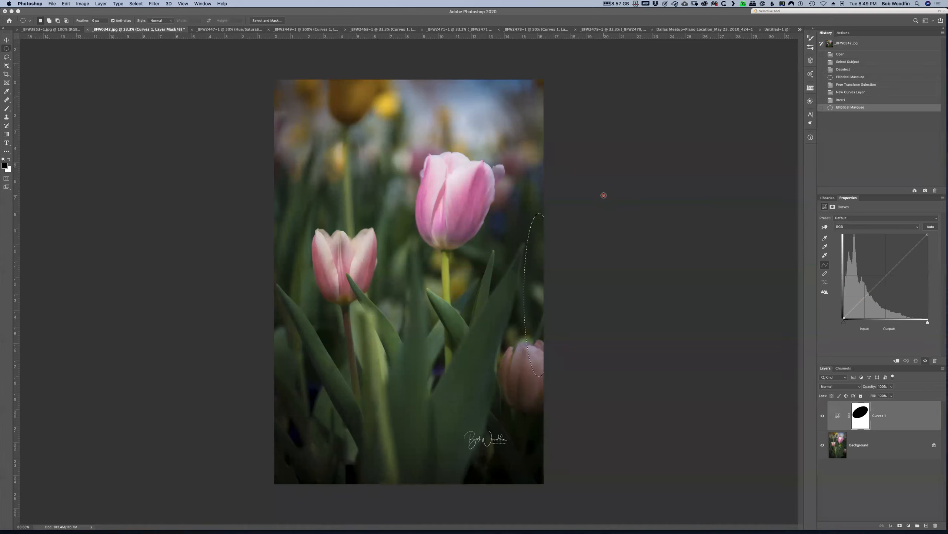
pyautogui.press('super+z')
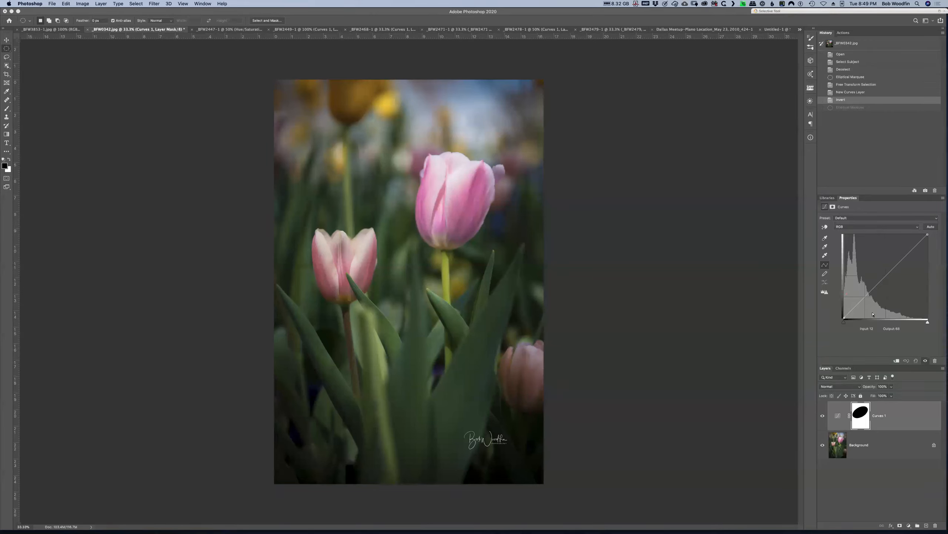
pyautogui.moveTo(858, 303); pyautogui.dragTo(859, 309)
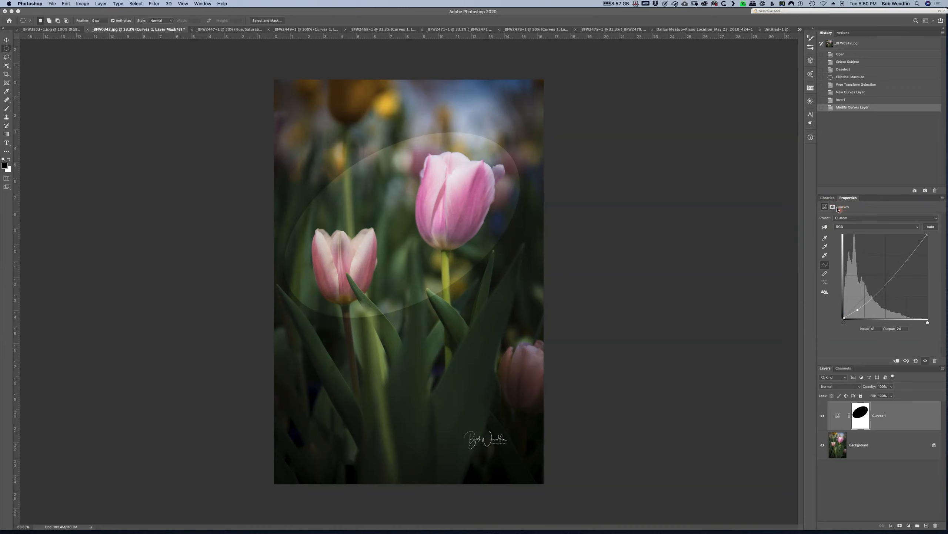
# Feather the Curves layer mask by about 108 px and toggle the layer's visibility to compare the vignette
pyautogui.click(833, 207)
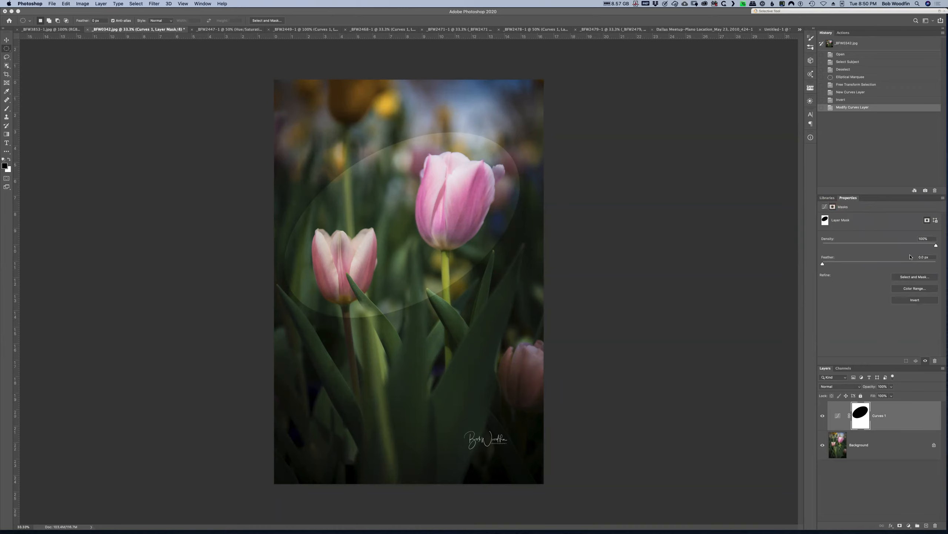
pyautogui.moveTo(823, 264); pyautogui.dragTo(898, 267)
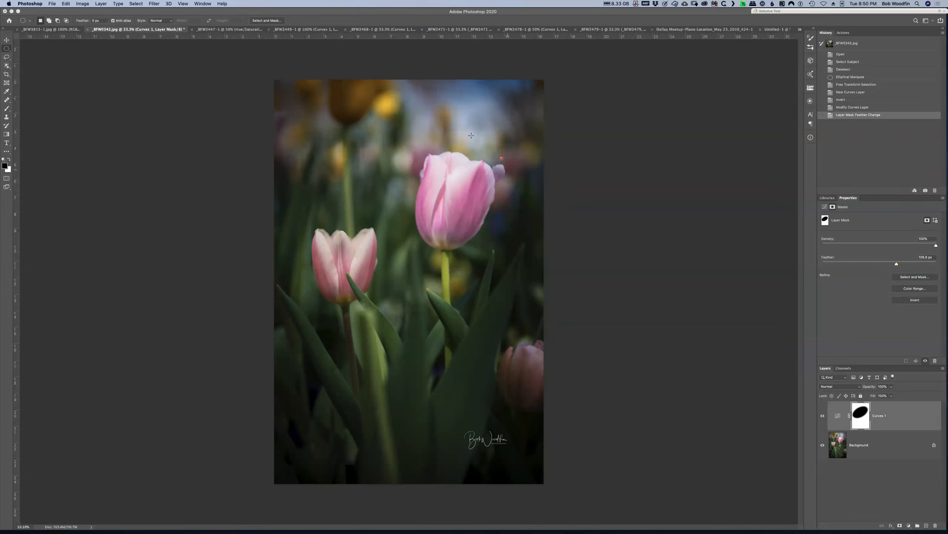
pyautogui.click(826, 416)
pyautogui.click(823, 416)
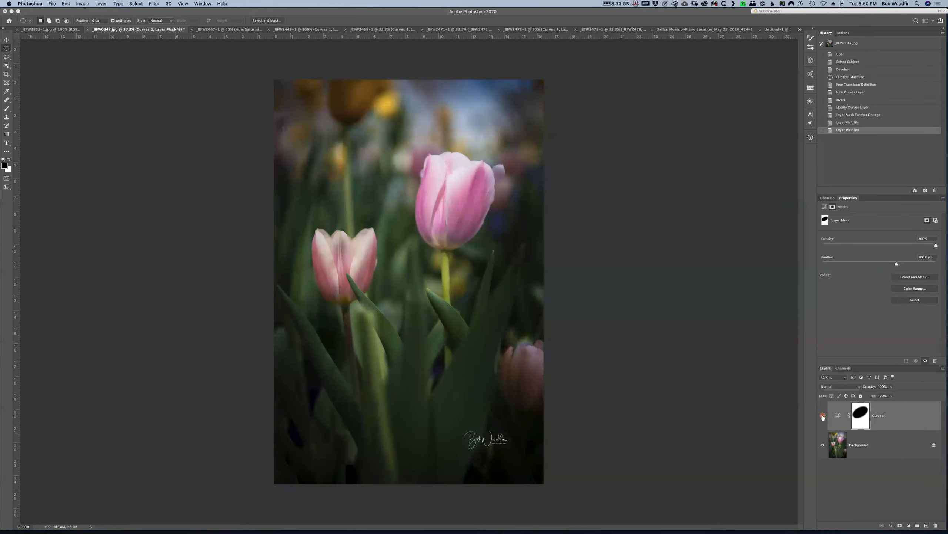
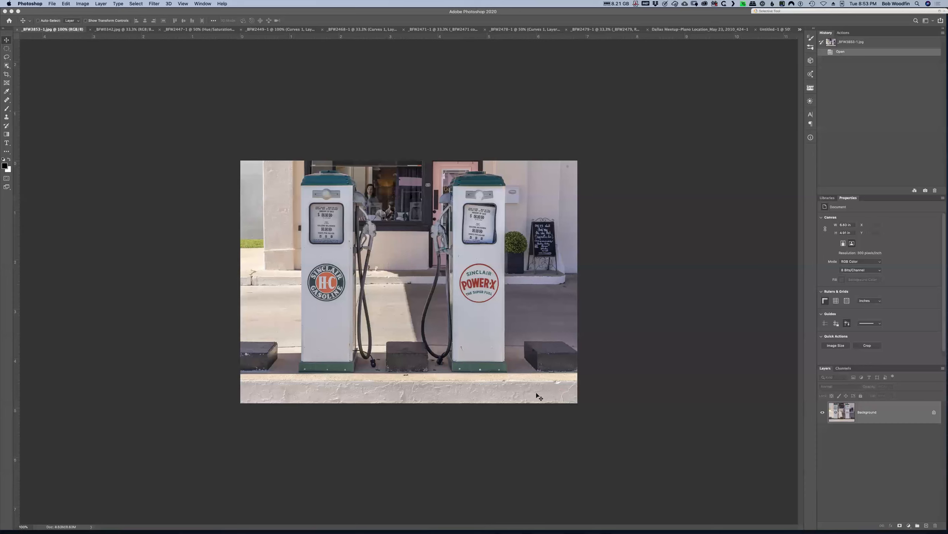
# Add a Curves adjustment layer above the gas pump photo in _BFW3853-1.jpg
pyautogui.click(656, 380)
pyautogui.click(909, 525)
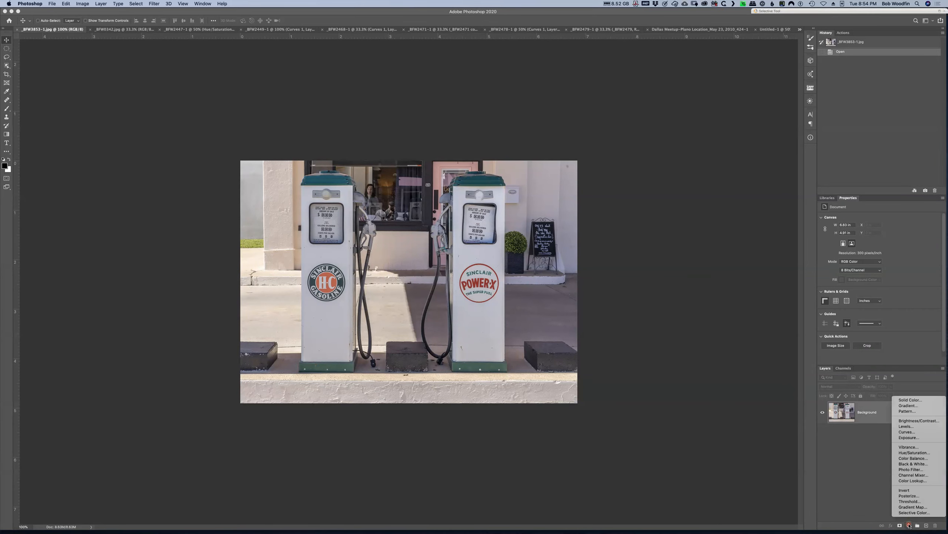
pyautogui.click(931, 432)
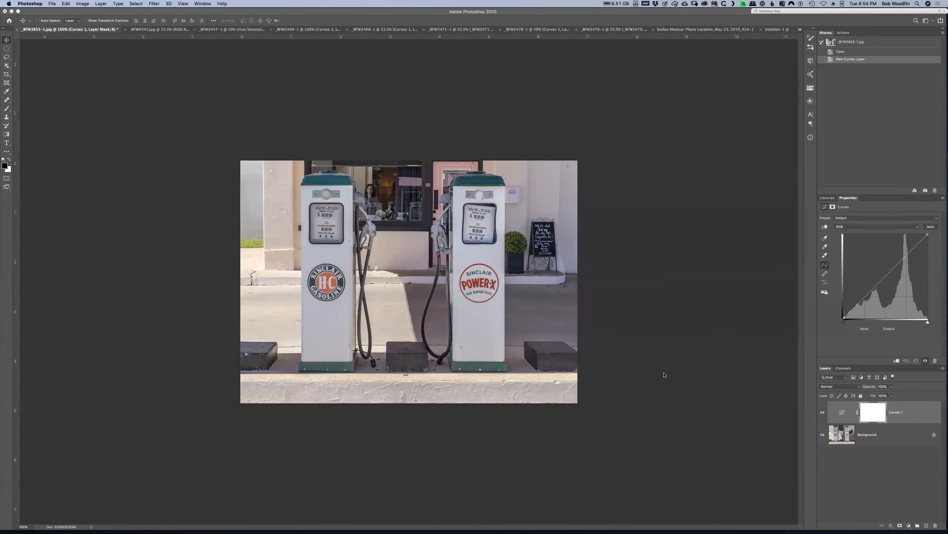
pyautogui.click(136, 4)
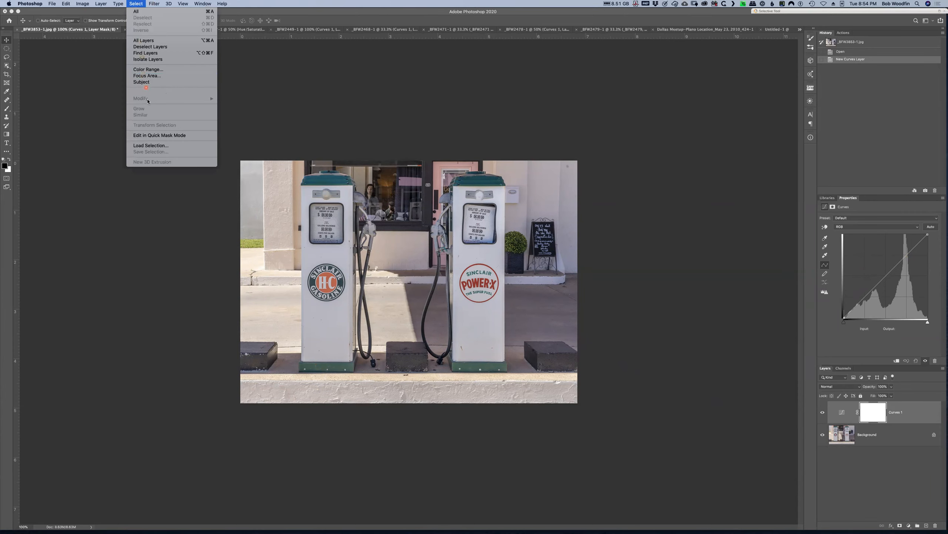
pyautogui.click(151, 146)
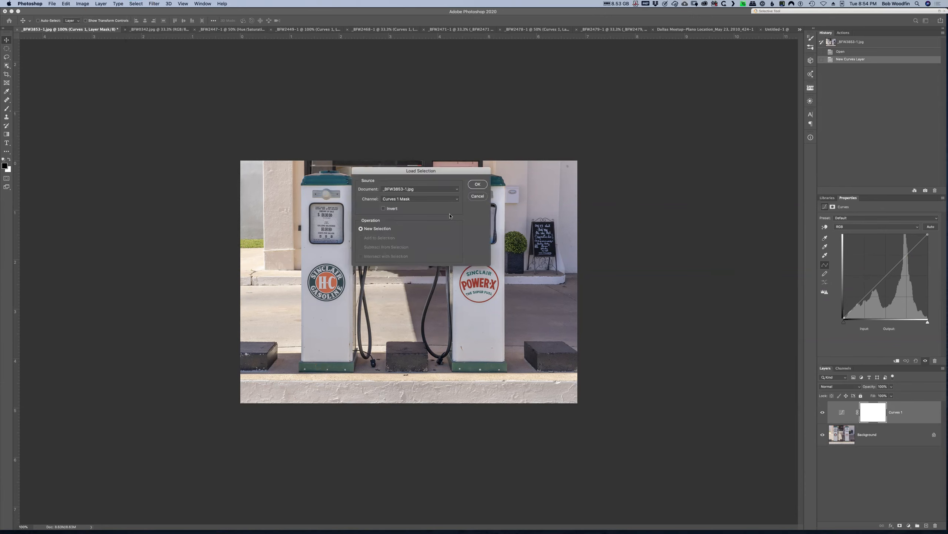
pyautogui.click(421, 198)
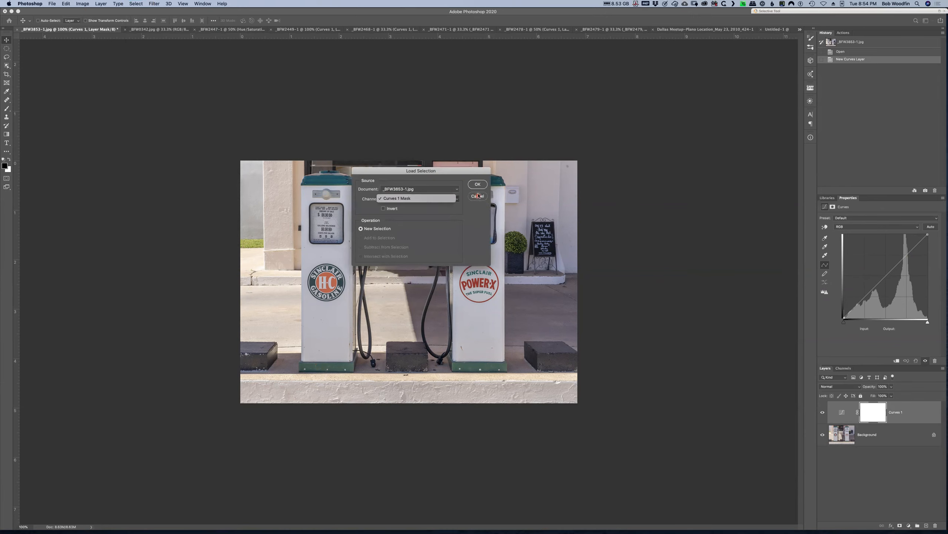
pyautogui.click(607, 204)
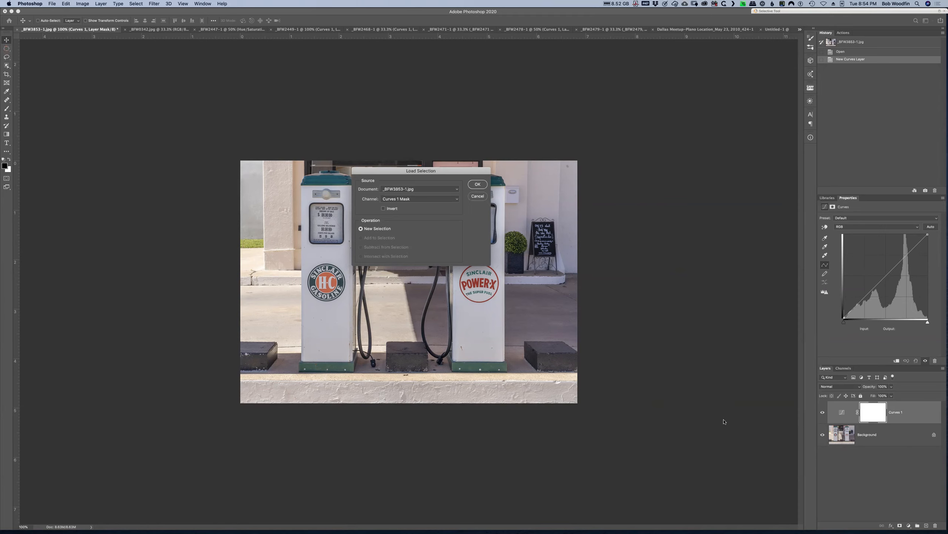
pyautogui.click(478, 196)
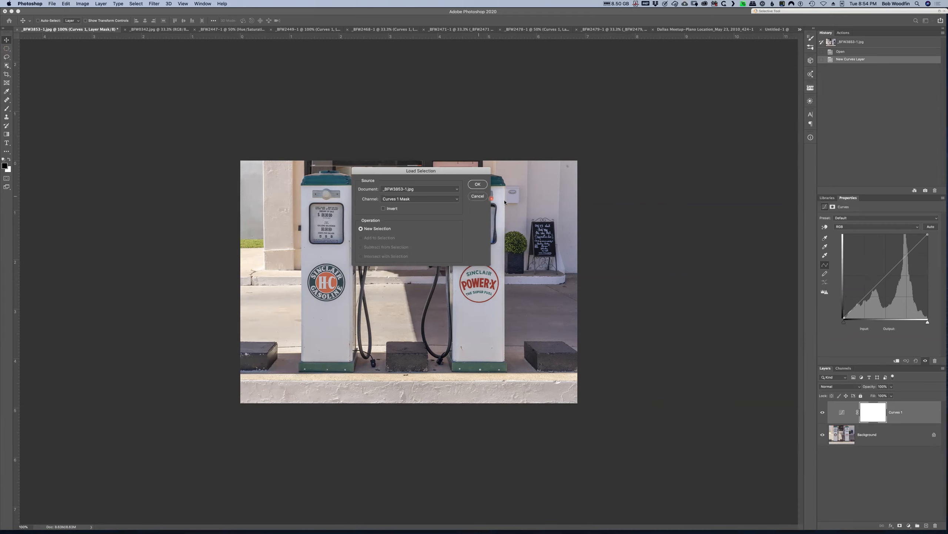
# Select the concrete curb strip along the photo's lower edge with the Rectangular Marquee tool
pyautogui.press('m')
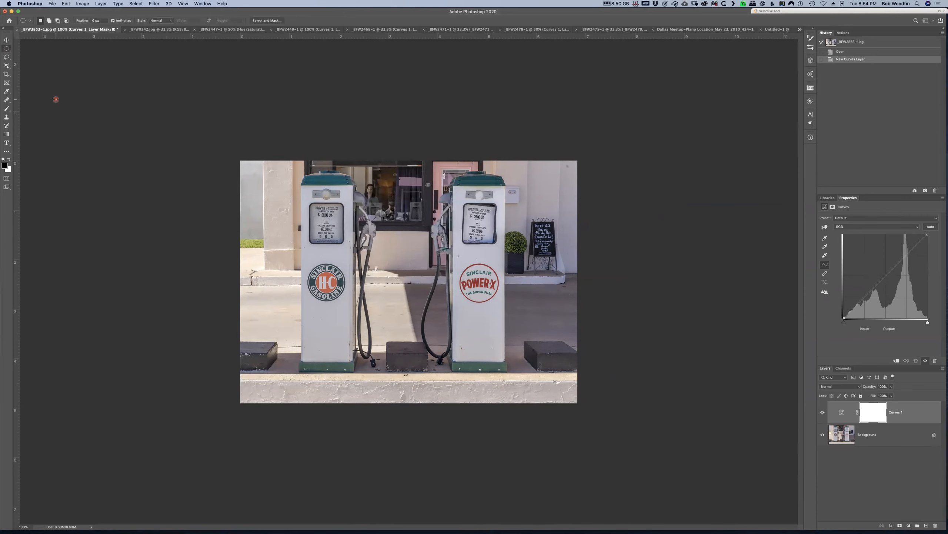
pyautogui.hotkey('shift', 'm')
pyautogui.moveTo(238, 380); pyautogui.dragTo(591, 403)
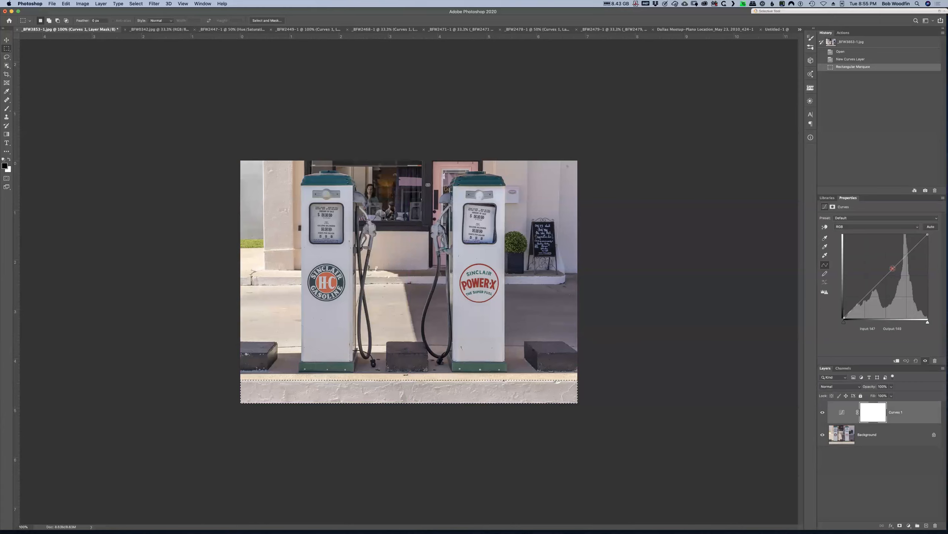
# Sample the pump's green base onto the Curves layer with on-image adjustment, and review the points in the Red and Green channels
pyautogui.click(826, 226)
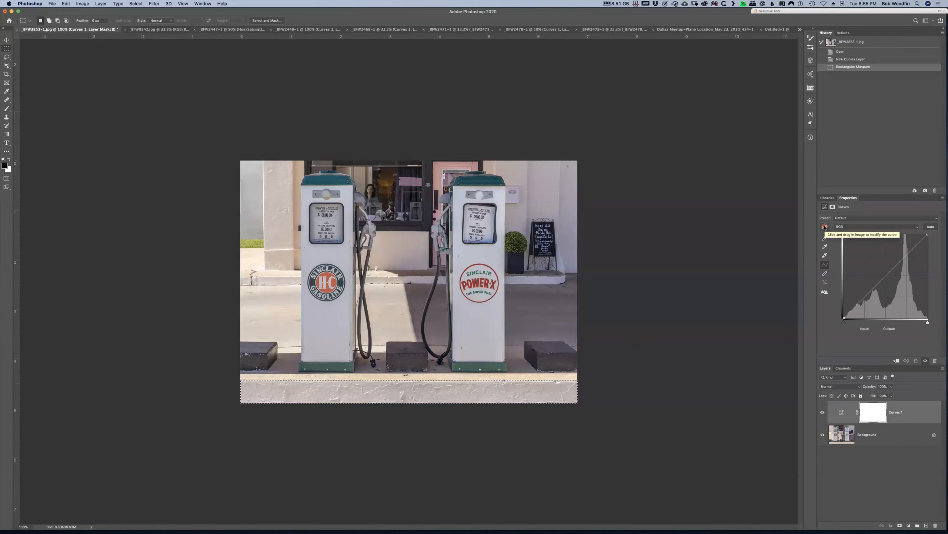
pyautogui.click(825, 227)
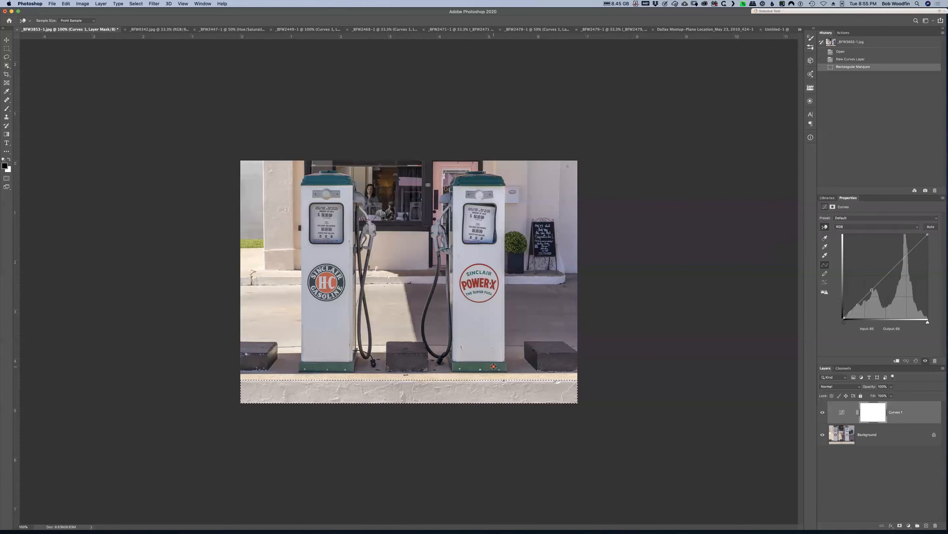
pyautogui.click(489, 367)
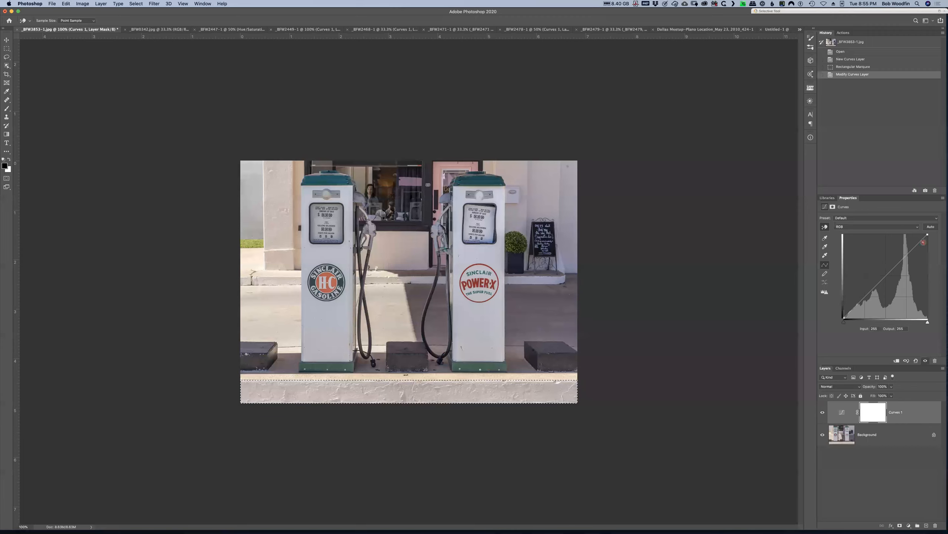
pyautogui.click(884, 226)
pyautogui.click(883, 231)
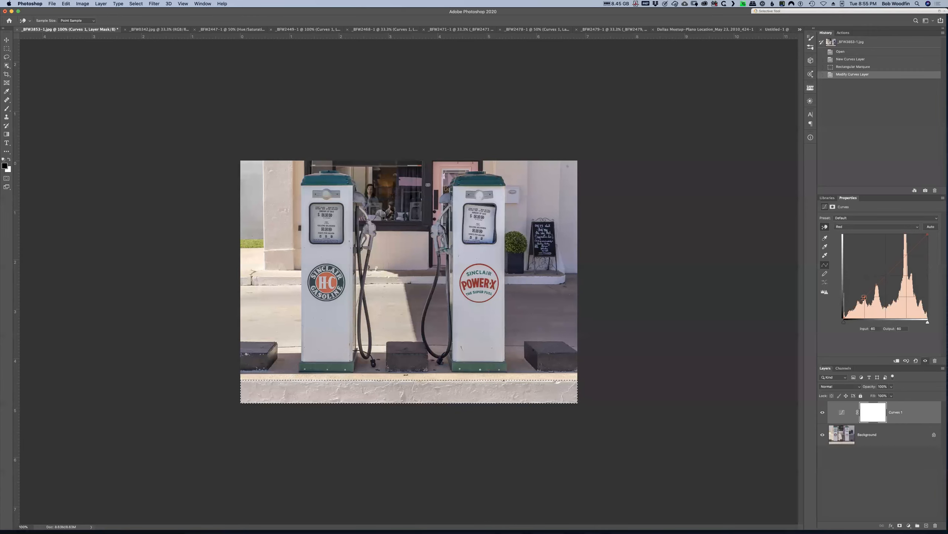
pyautogui.click(872, 226)
pyautogui.click(872, 231)
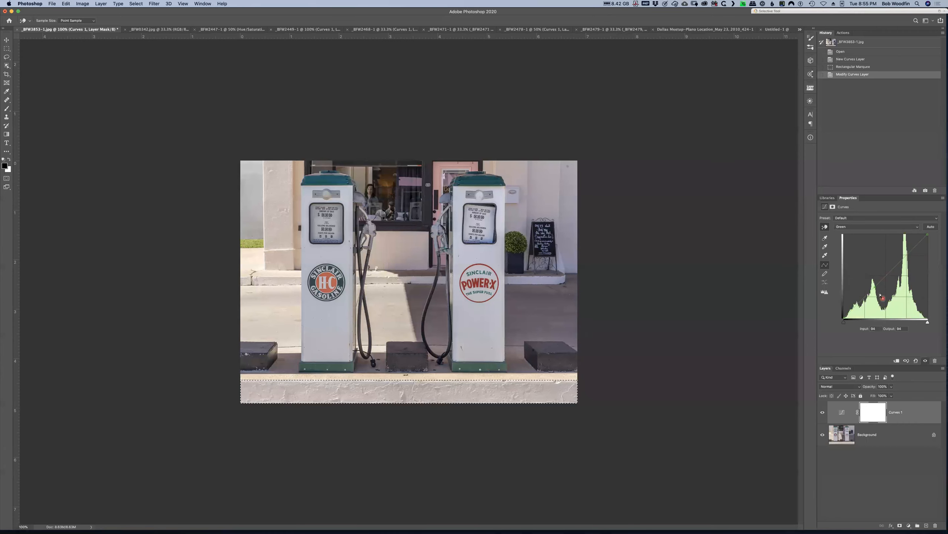
pyautogui.click(876, 225)
pyautogui.click(875, 221)
pyautogui.click(875, 227)
pyautogui.click(876, 221)
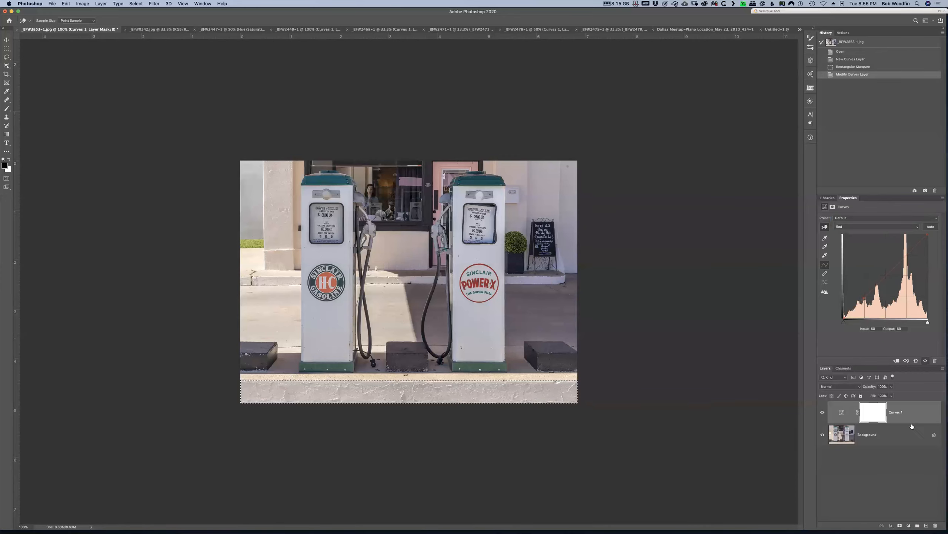
# Delete the unmasked Curves layer and add a new Curves adjustment layer masked by the curb selection
pyautogui.click(916, 412)
pyautogui.moveTo(915, 412); pyautogui.dragTo(935, 523)
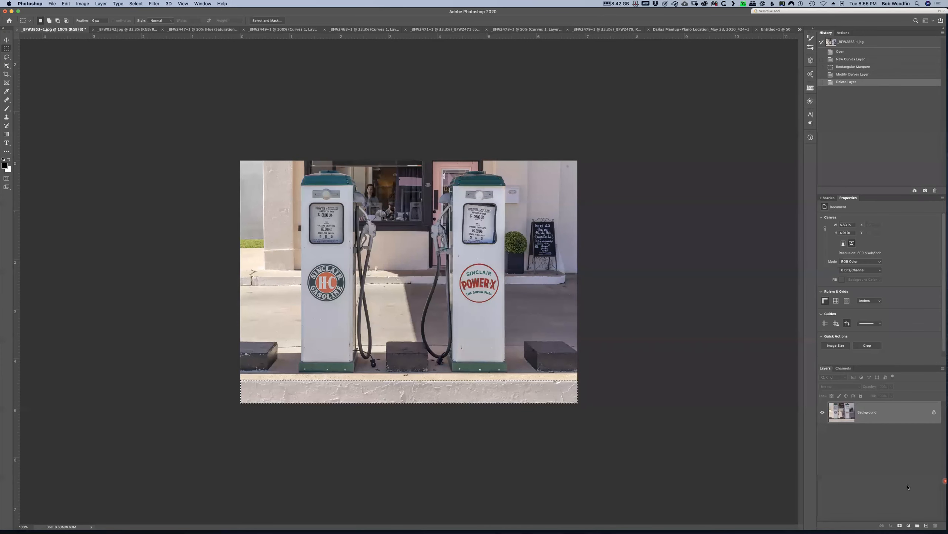
pyautogui.click(913, 527)
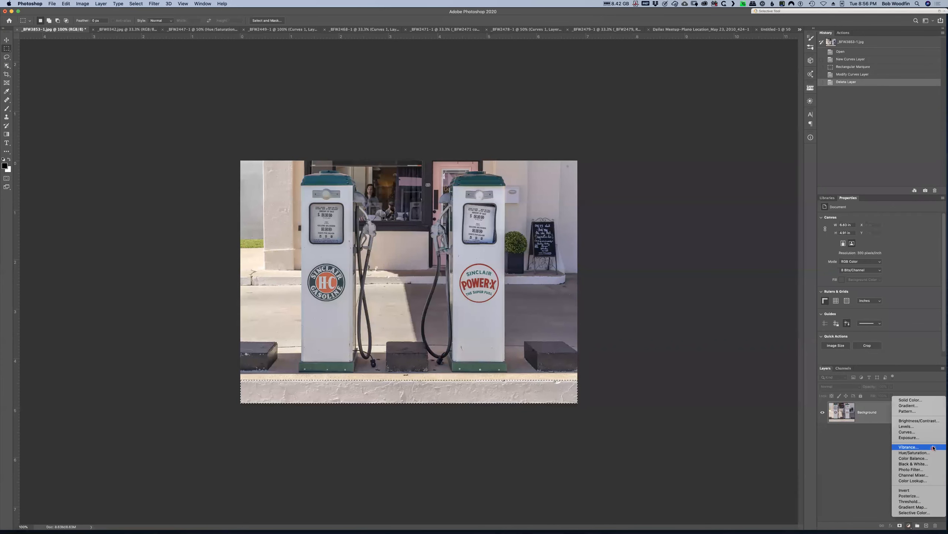
pyautogui.click(931, 421)
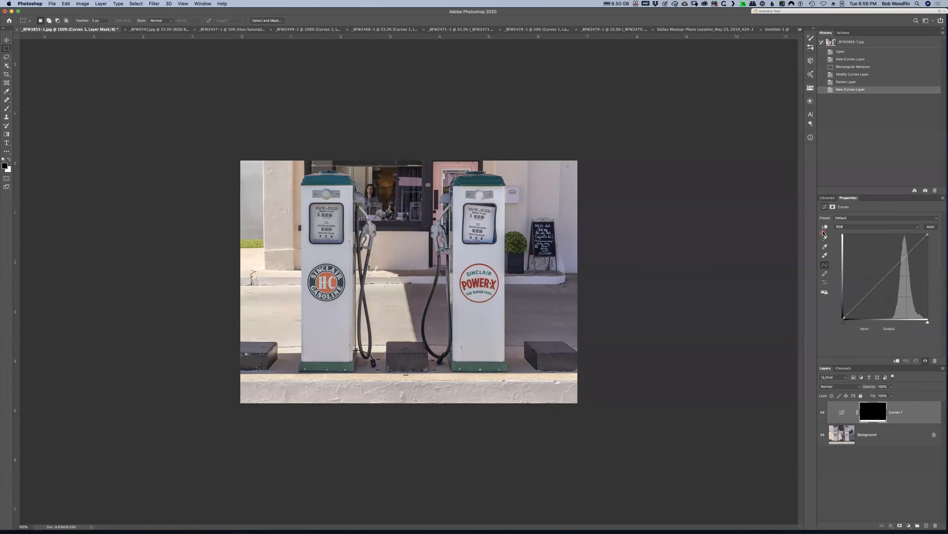
# Sample the curb's color with on-image adjustment to place curve points in the individual channels, and inspect the Red channel
pyautogui.click(825, 227)
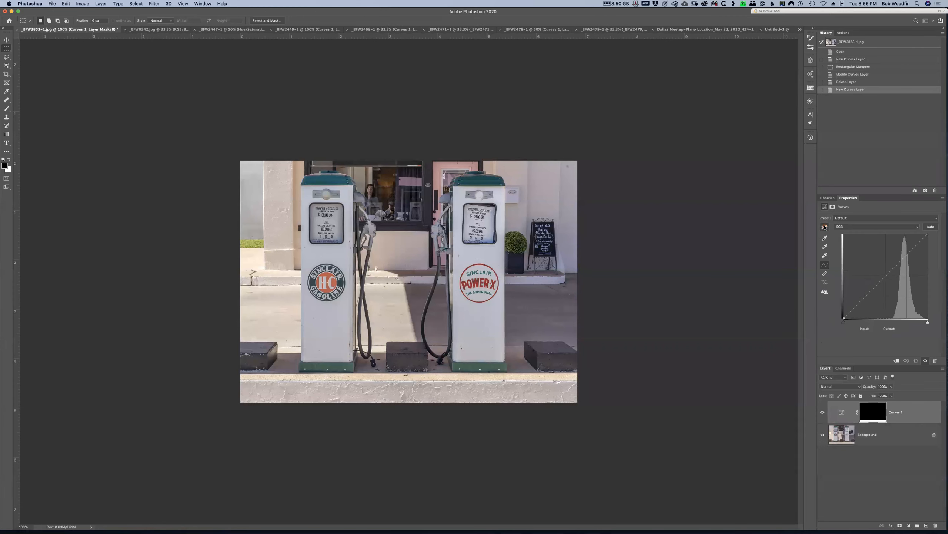
pyautogui.click(462, 391)
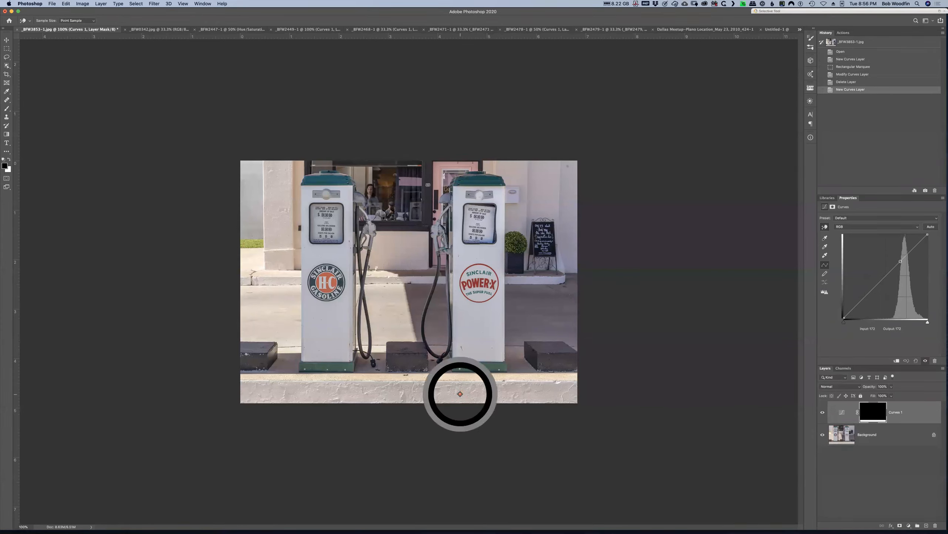
pyautogui.click(863, 227)
pyautogui.click(863, 232)
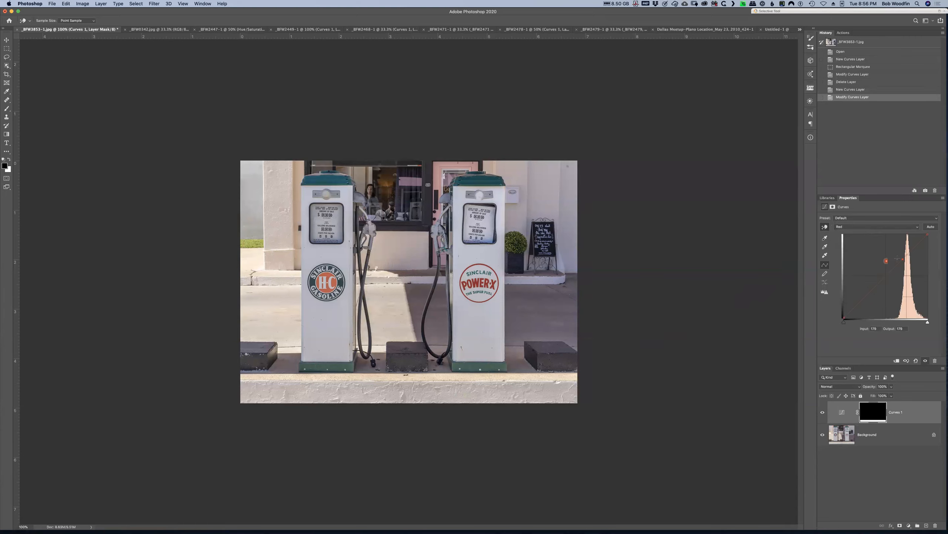
pyautogui.click(868, 226)
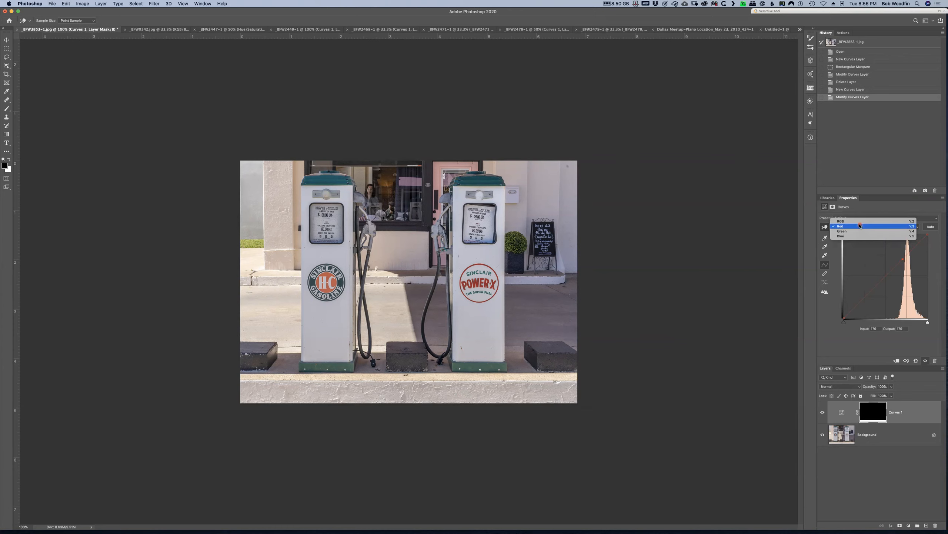
pyautogui.click(861, 226)
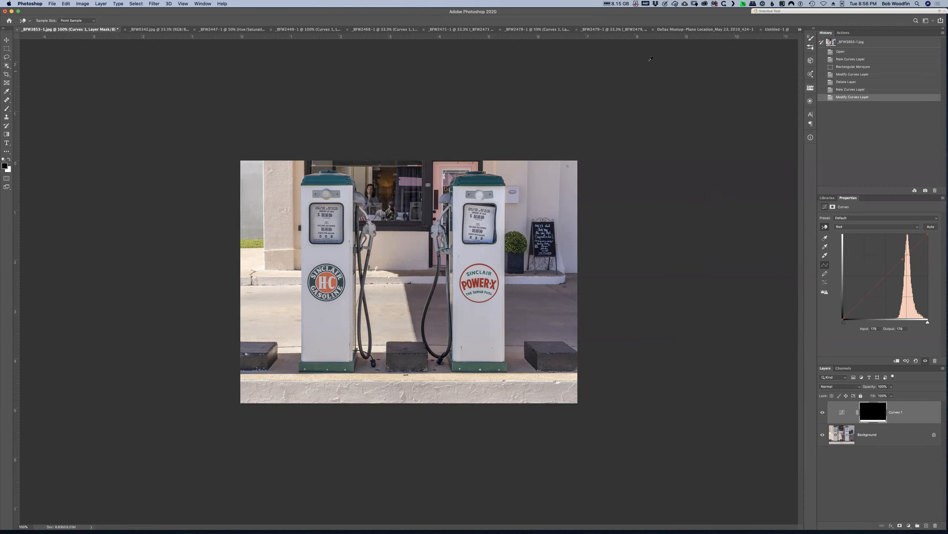
# Read the pump base's green color with the Info readout and set the Red curve point's output to 66
pyautogui.click(202, 4)
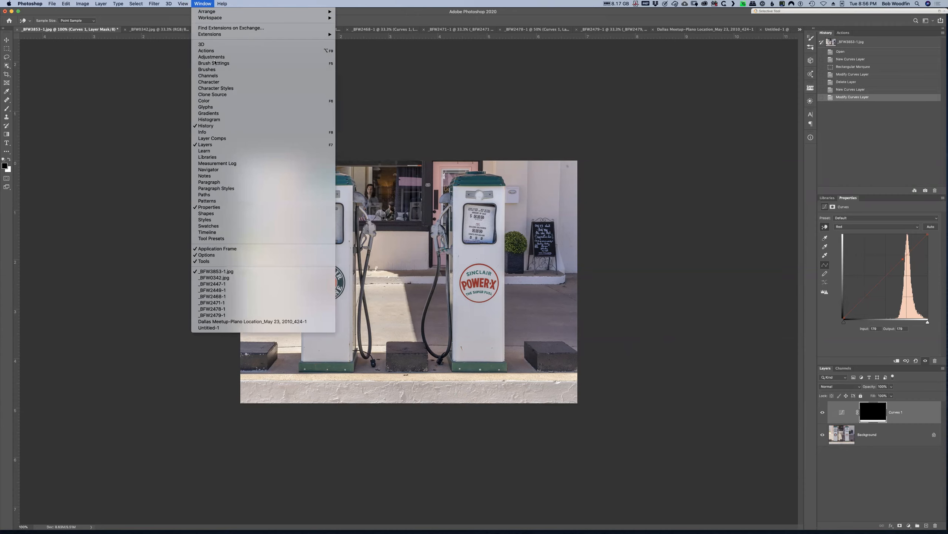
pyautogui.click(221, 134)
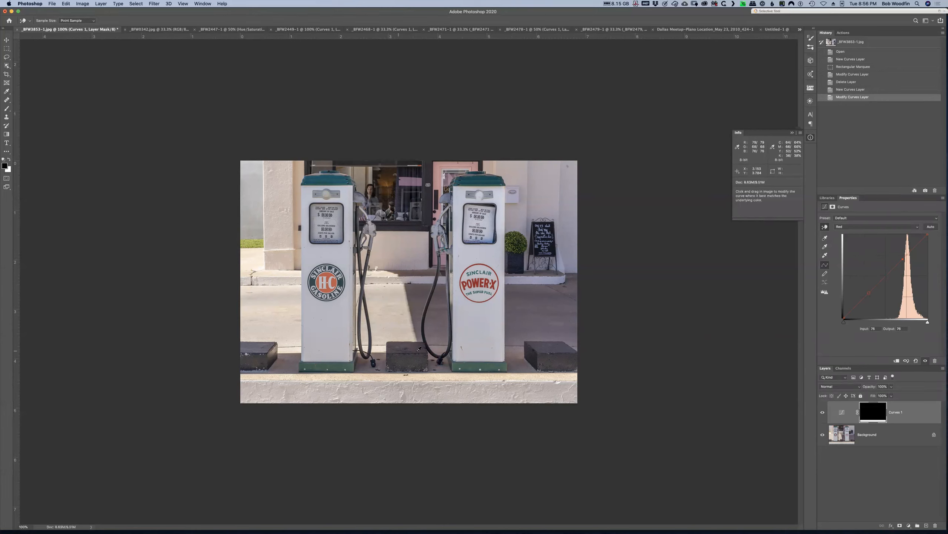
pyautogui.click(471, 365)
pyautogui.click(900, 328)
pyautogui.write('66')
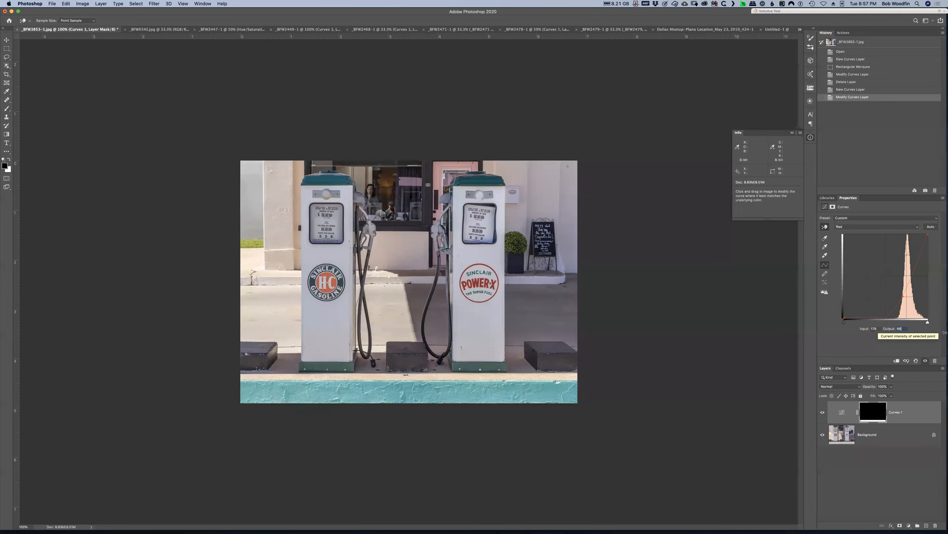
# Set the Green channel curve point's output to 100 on the curb's Curves layer
pyautogui.click(875, 226)
pyautogui.click(876, 227)
pyautogui.click(870, 226)
pyautogui.click(870, 227)
pyautogui.click(868, 227)
pyautogui.click(867, 231)
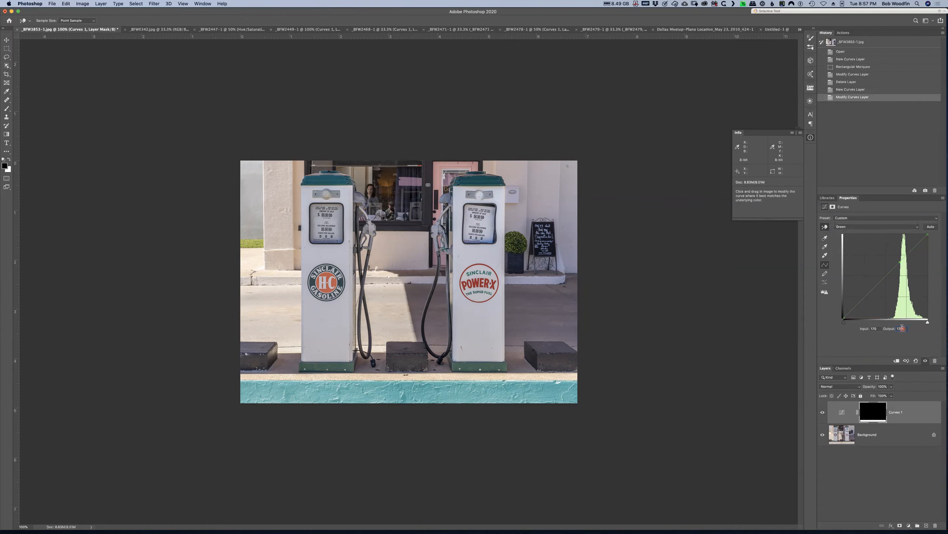
pyautogui.write('100')
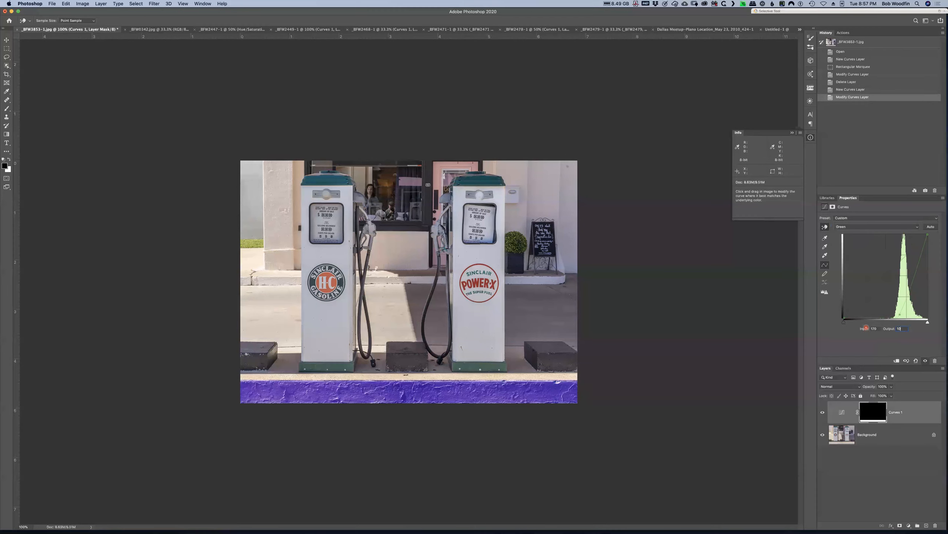
# Set the Blue channel curve point's output to 86 and collapse the Info readout
pyautogui.click(873, 227)
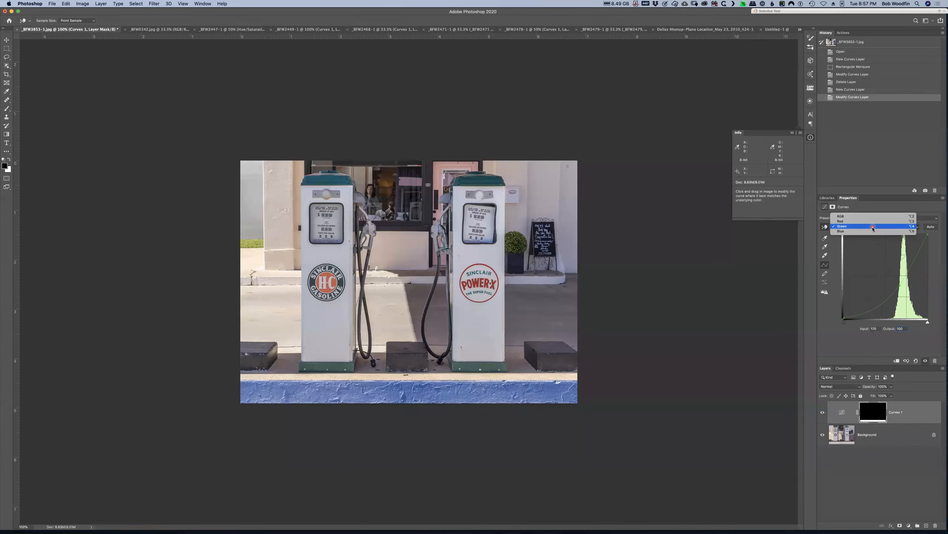
pyautogui.click(872, 234)
pyautogui.click(905, 329)
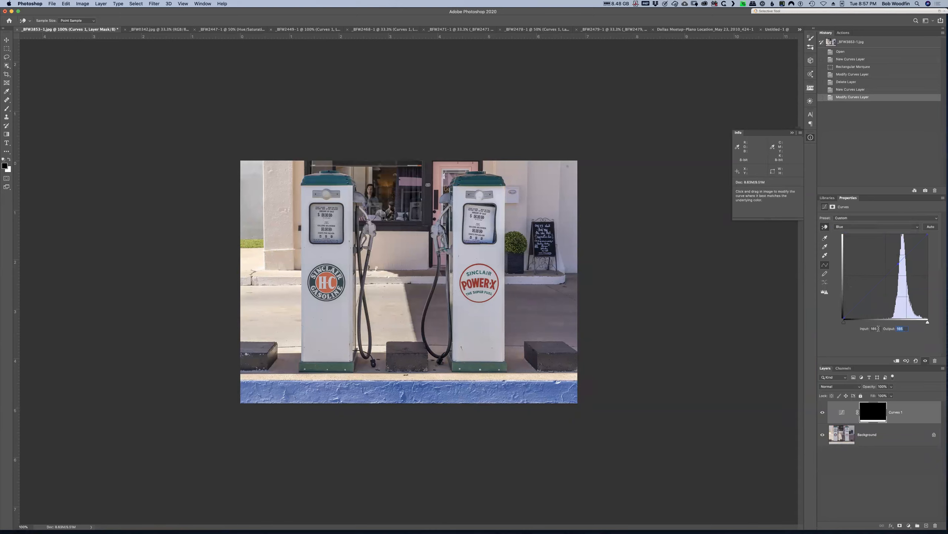
pyautogui.write('86')
pyautogui.click(473, 366)
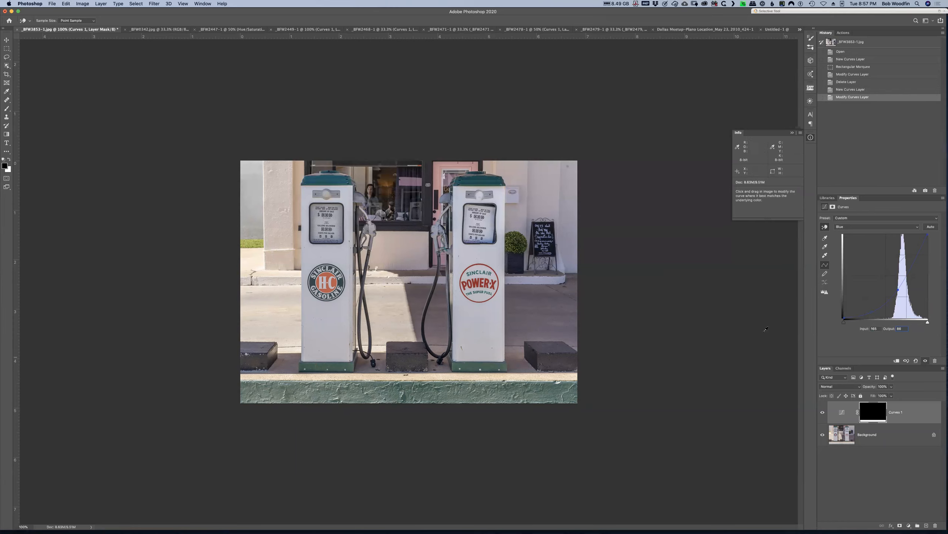
pyautogui.click(792, 132)
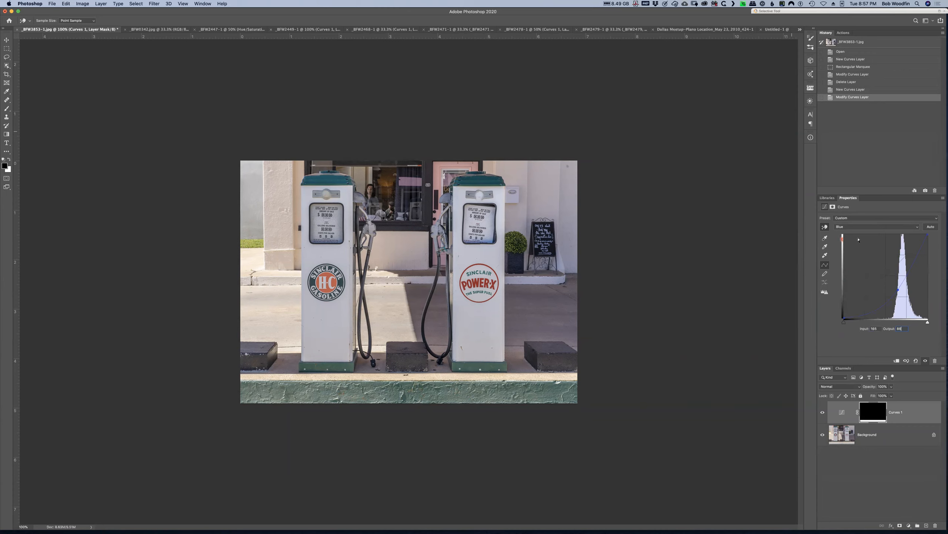
# Darken the curb with an RGB curve point at input 134, output 97, and hide the Curves layer to compare
pyautogui.click(875, 226)
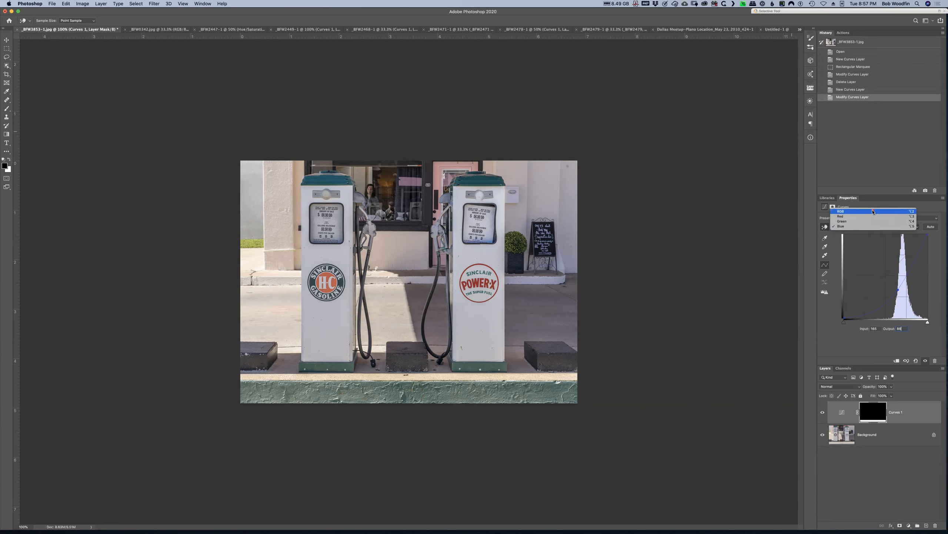
pyautogui.click(873, 212)
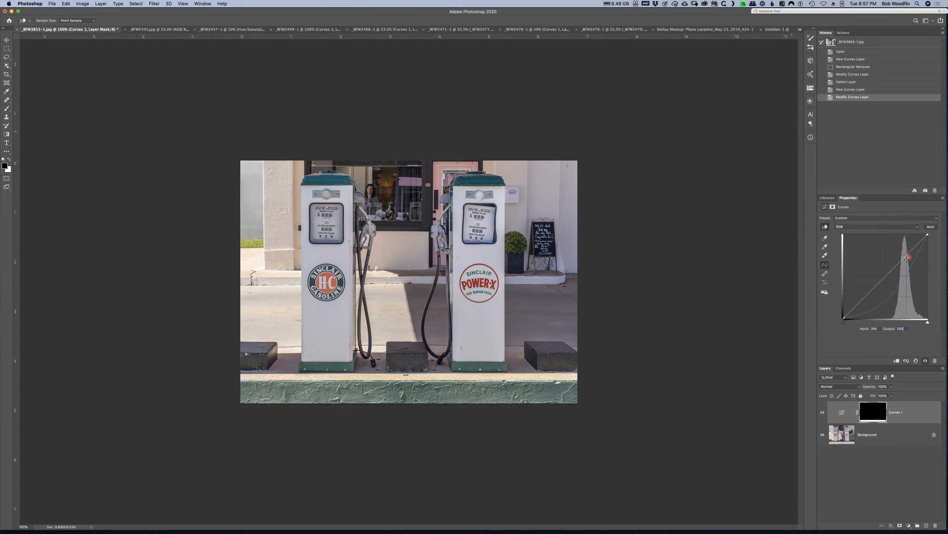
pyautogui.moveTo(889, 274); pyautogui.dragTo(888, 286)
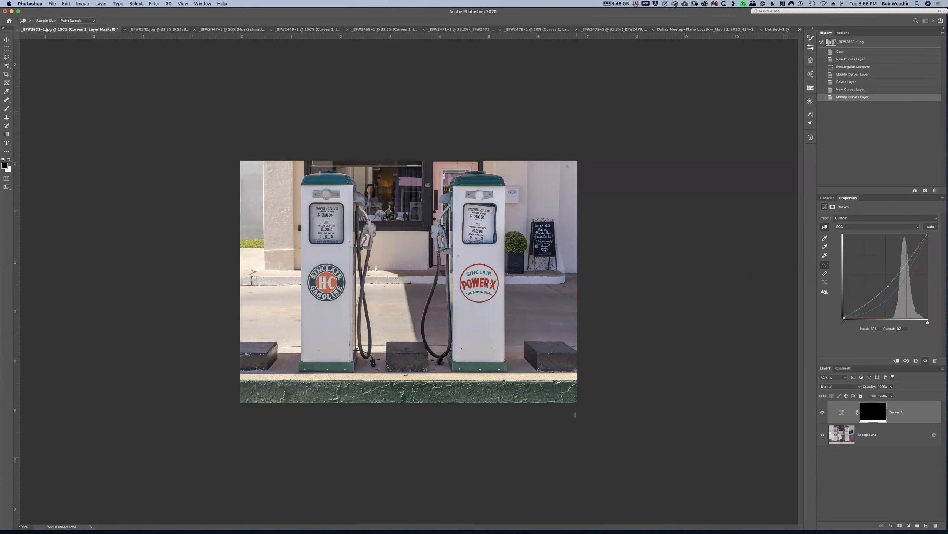
pyautogui.click(663, 258)
pyautogui.click(687, 347)
pyautogui.click(701, 370)
pyautogui.click(910, 420)
pyautogui.click(823, 412)
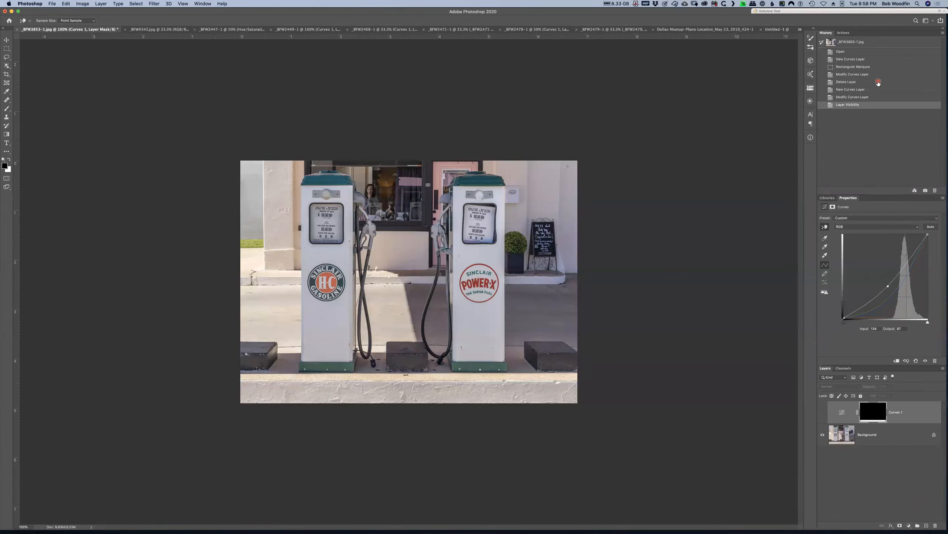
# Revert the document history to the Rectangular Marquee state and delete the unmasked Curves layer
pyautogui.click(867, 68)
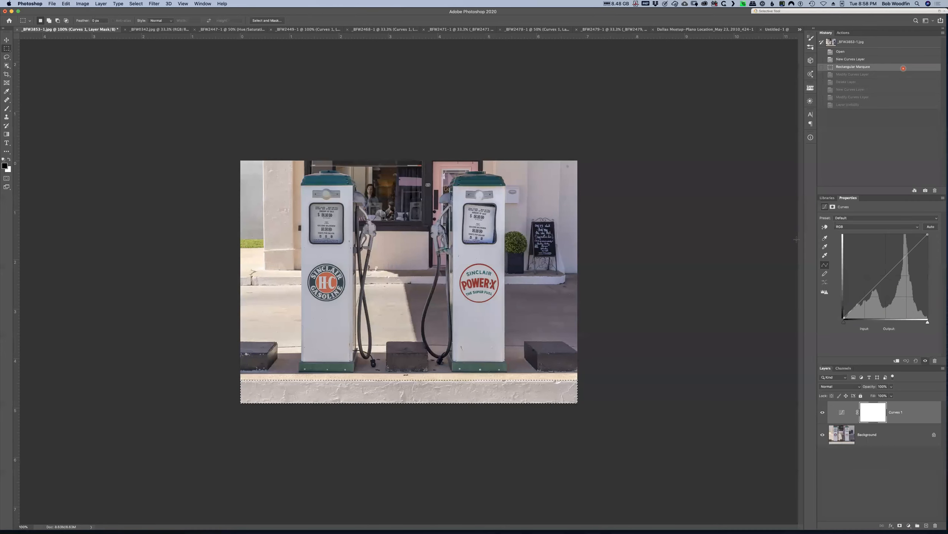
pyautogui.moveTo(917, 415); pyautogui.dragTo(936, 525)
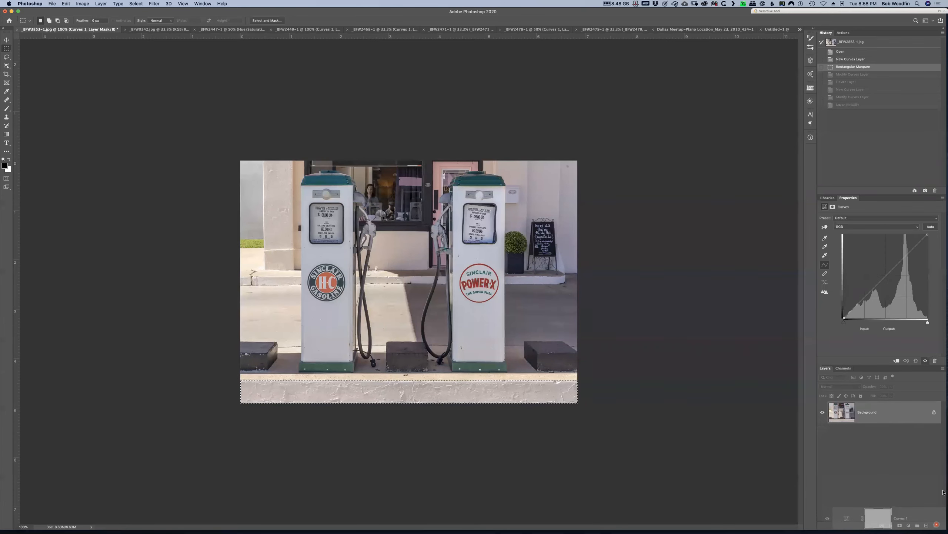
# Add a Solid Color fill layer in black (000000) masked to the selected curb strip
pyautogui.click(910, 525)
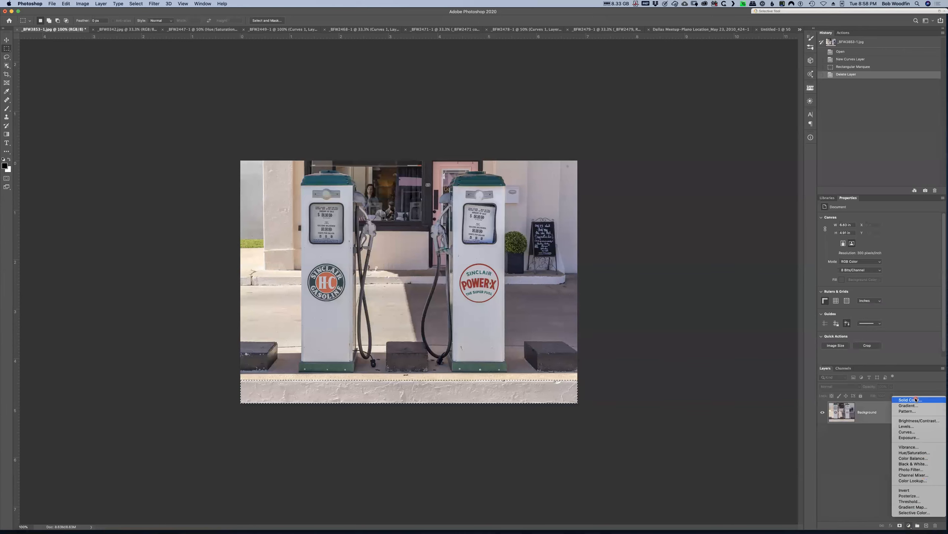
pyautogui.click(917, 400)
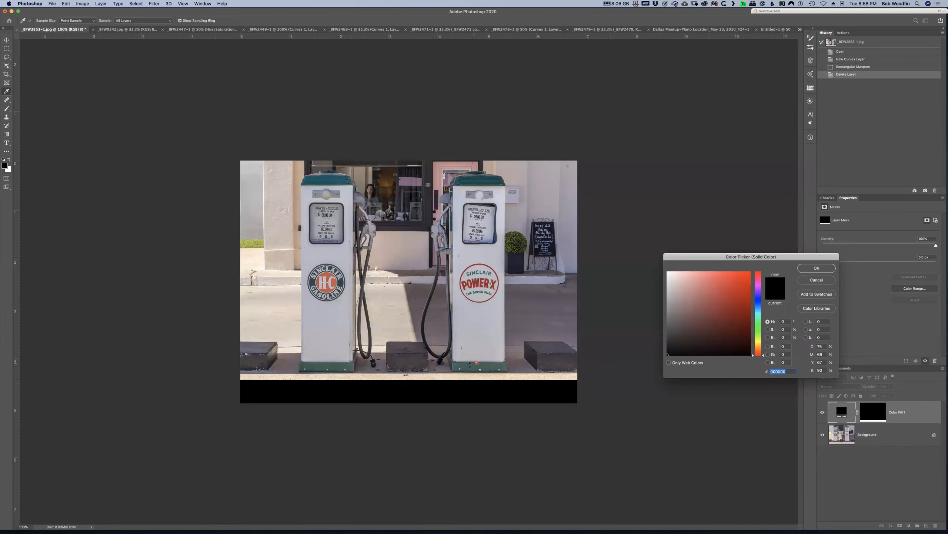
pyautogui.click(816, 269)
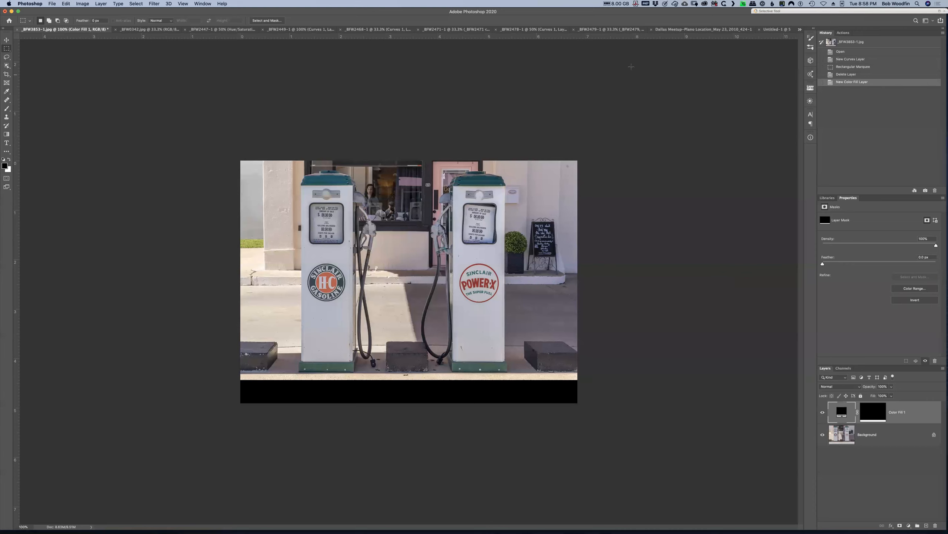
# Show the Info readout for checking color values in the gas pump photo
pyautogui.click(182, 4)
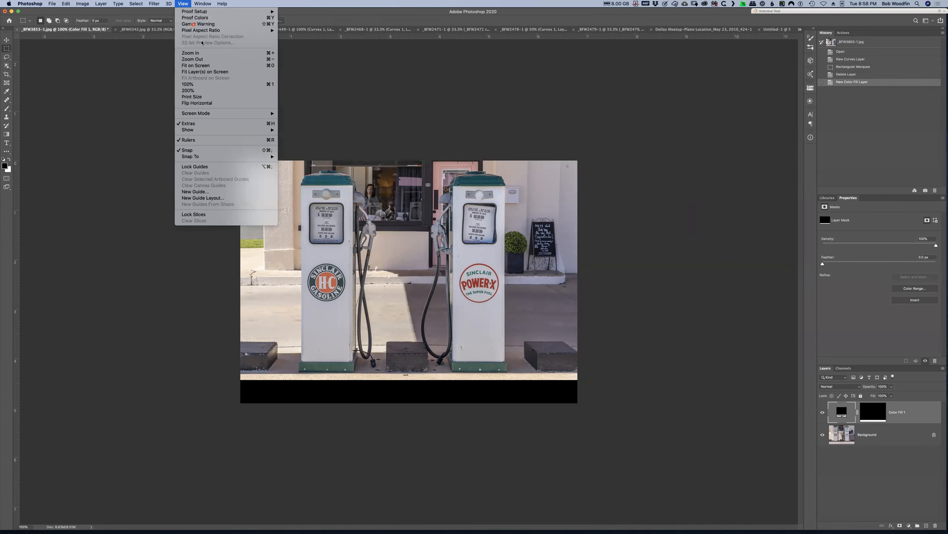
pyautogui.moveTo(206, 3)
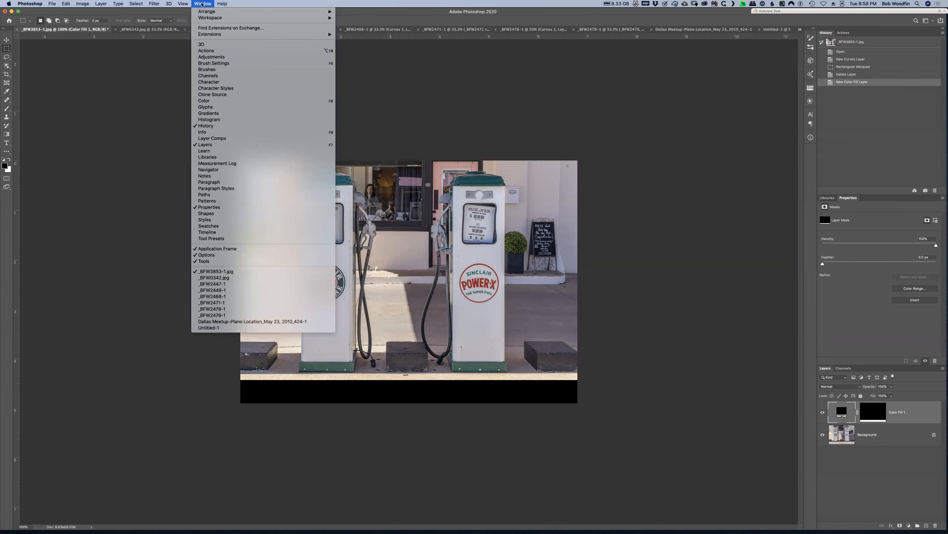
pyautogui.click(217, 136)
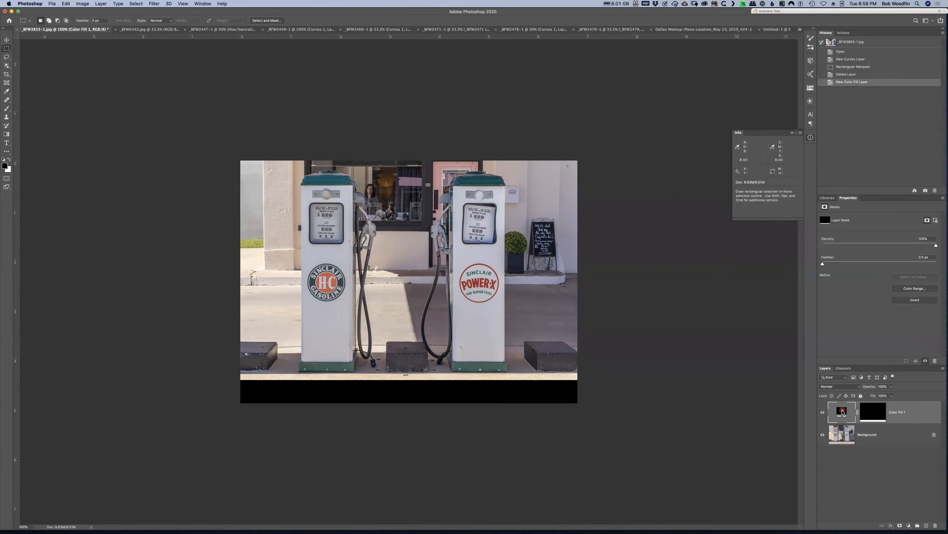
# Set the curb's Color Fill layer to R 57, G 95, B 82 and collapse the Info readout
pyautogui.doubleClick(842, 413)
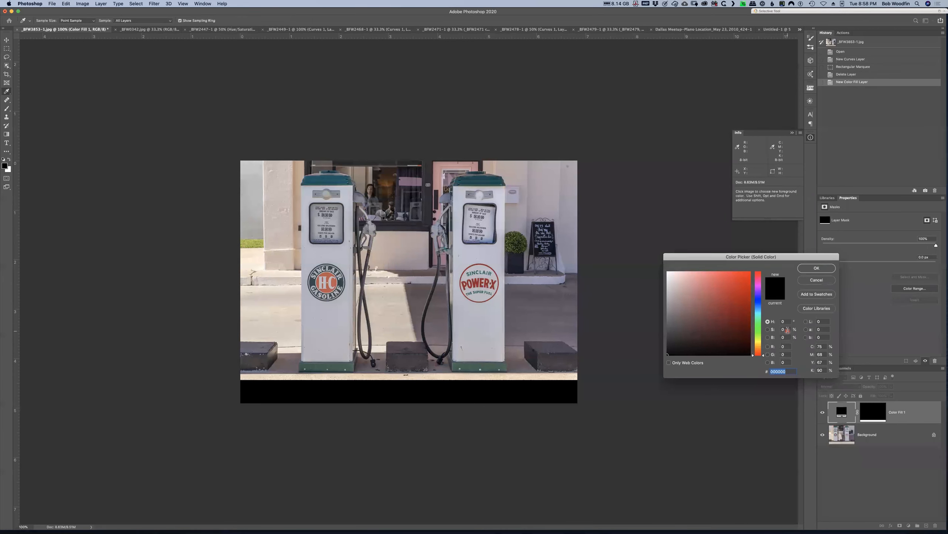
pyautogui.click(785, 347)
pyautogui.write('57')
pyautogui.press('Tab')
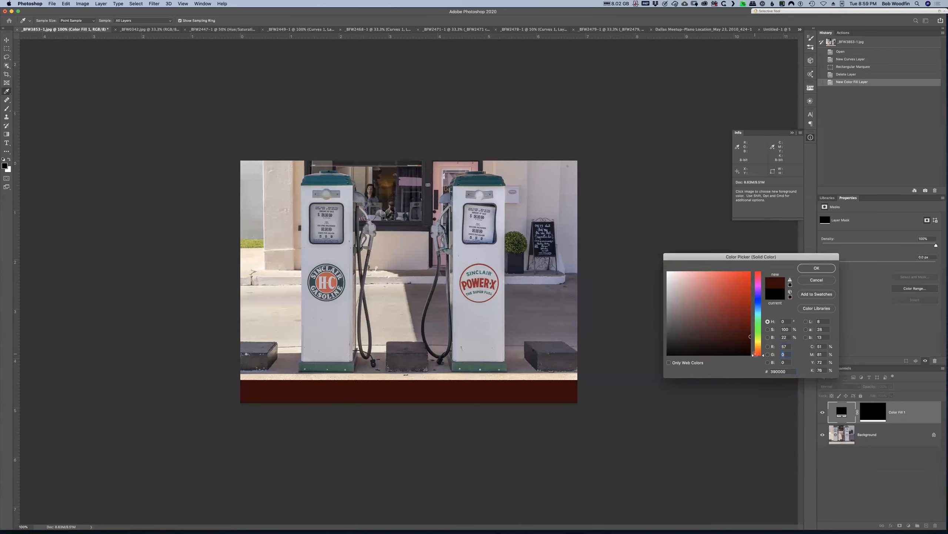
pyautogui.write('95')
pyautogui.press('Tab')
pyautogui.write('82')
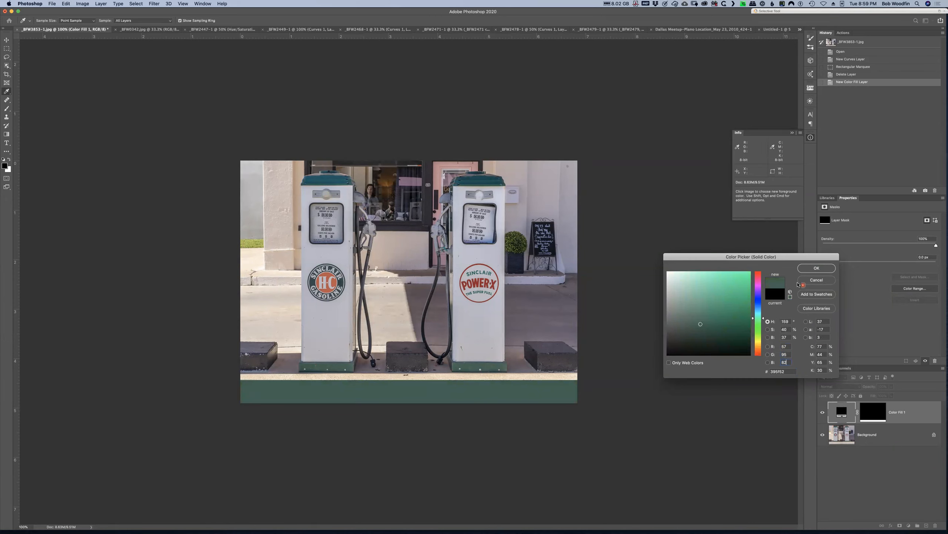
pyautogui.click(815, 269)
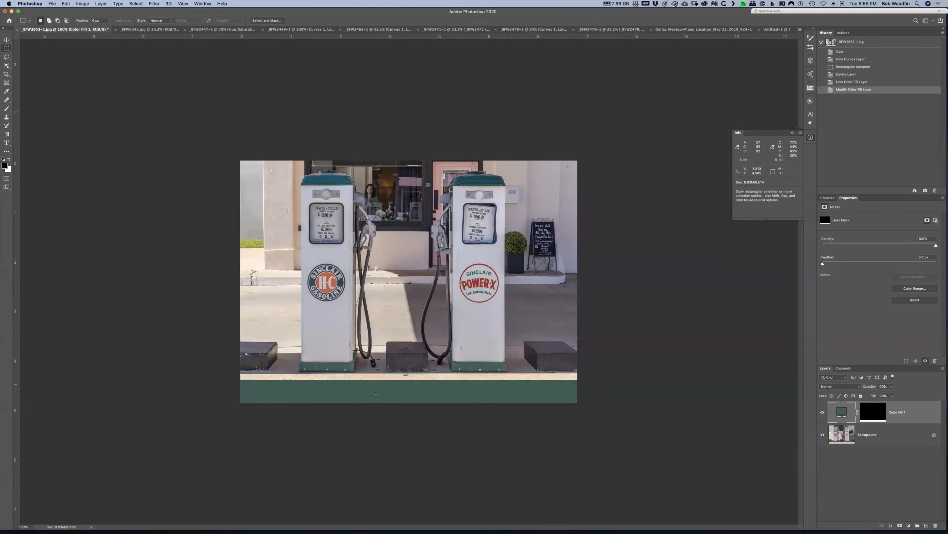
pyautogui.click(793, 132)
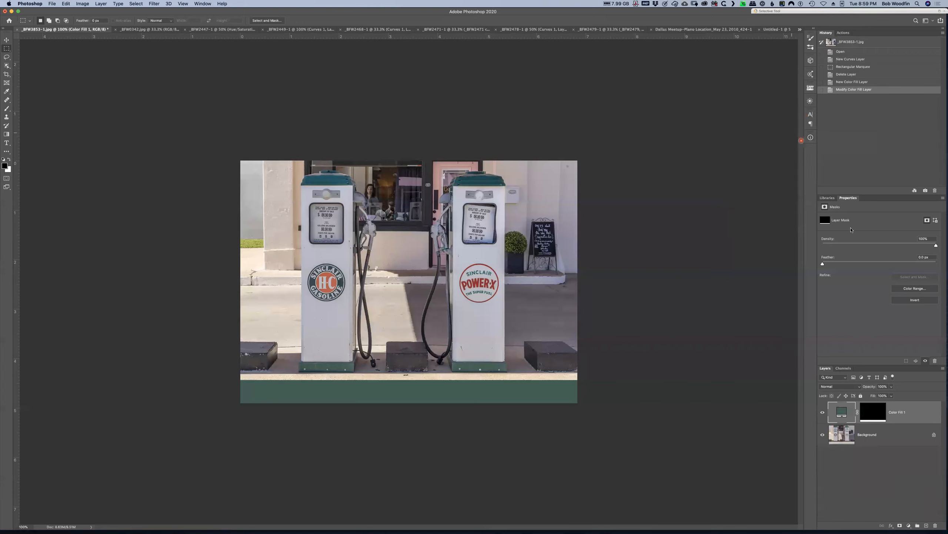
# Set the Color Fill layer's blend mode to Color, compare it with Hue, and return it to Color
pyautogui.click(833, 387)
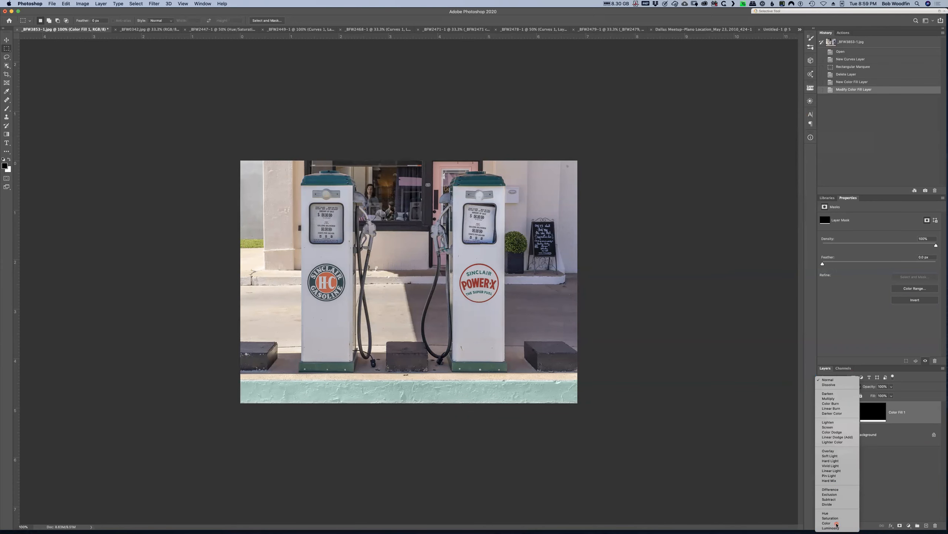
pyautogui.click(835, 524)
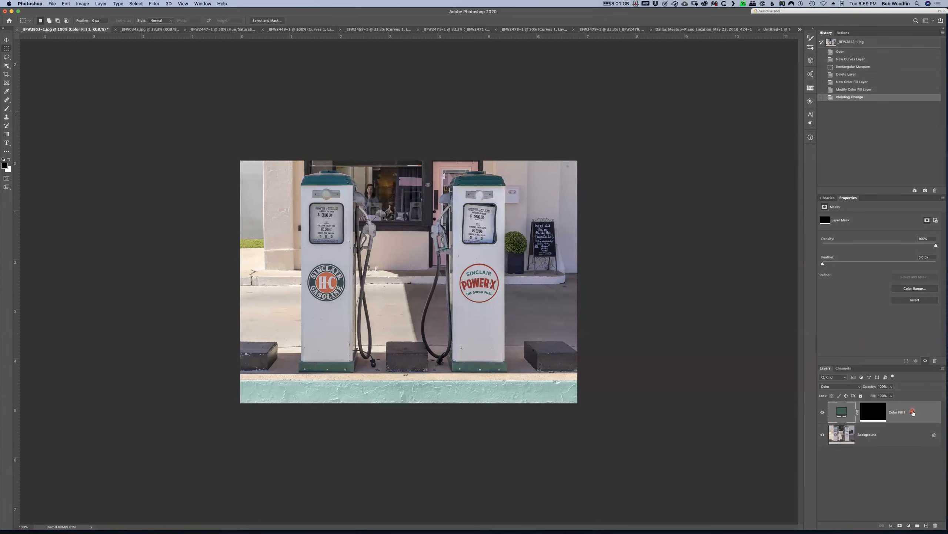
pyautogui.click(844, 387)
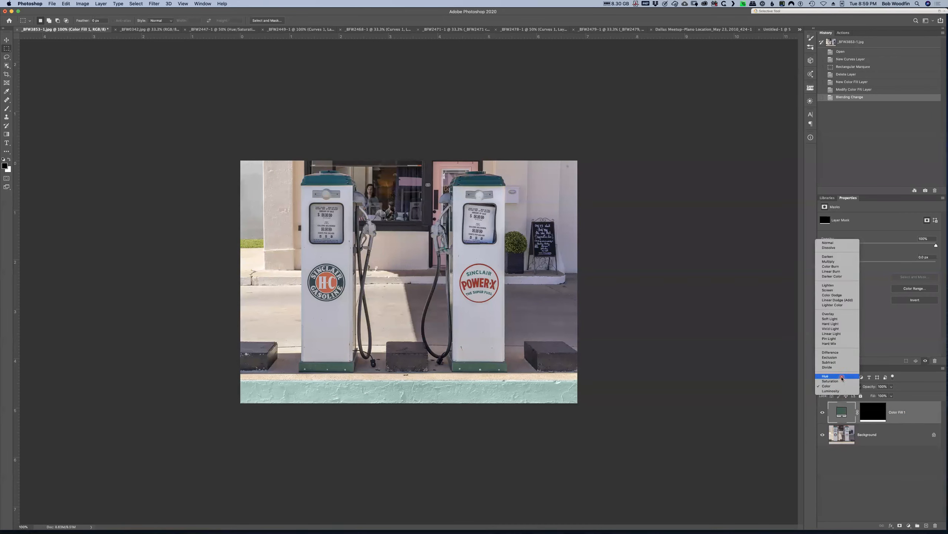
pyautogui.click(843, 376)
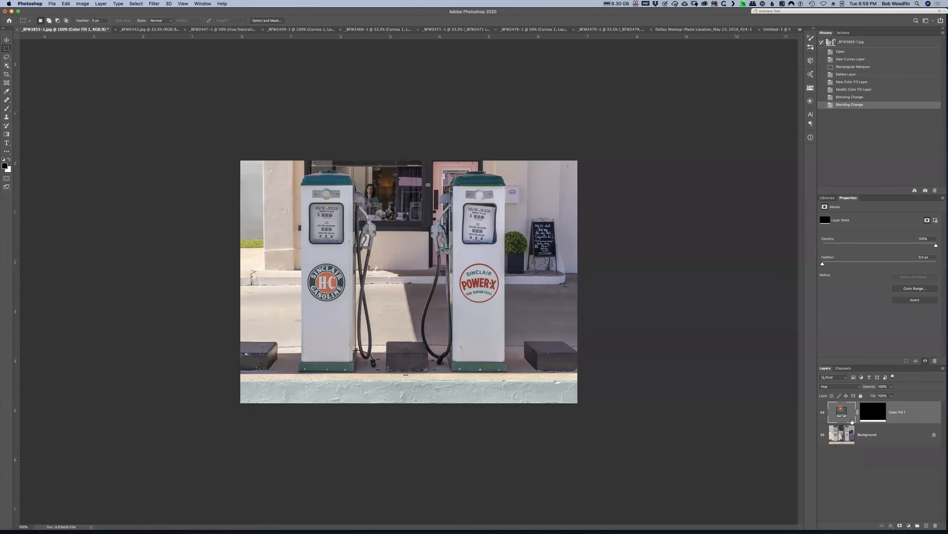
pyautogui.click(841, 387)
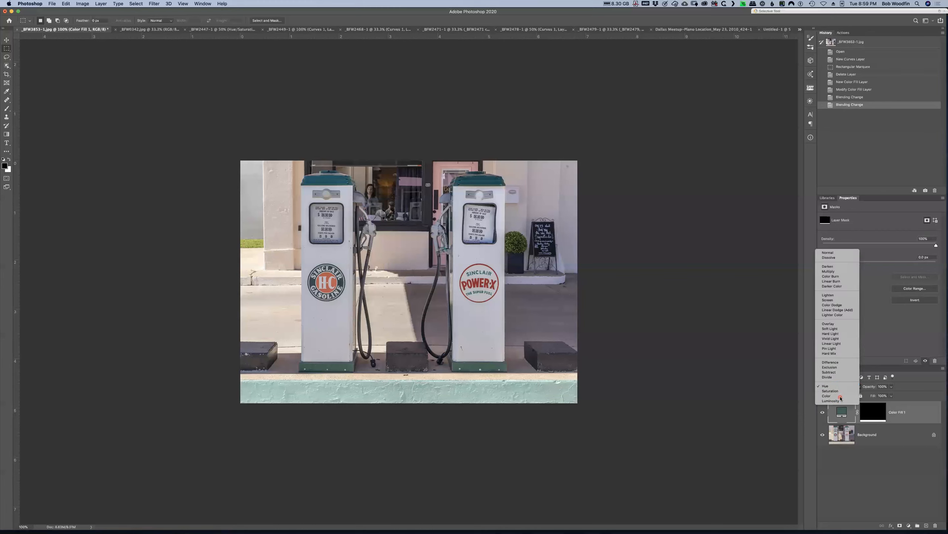
pyautogui.click(840, 397)
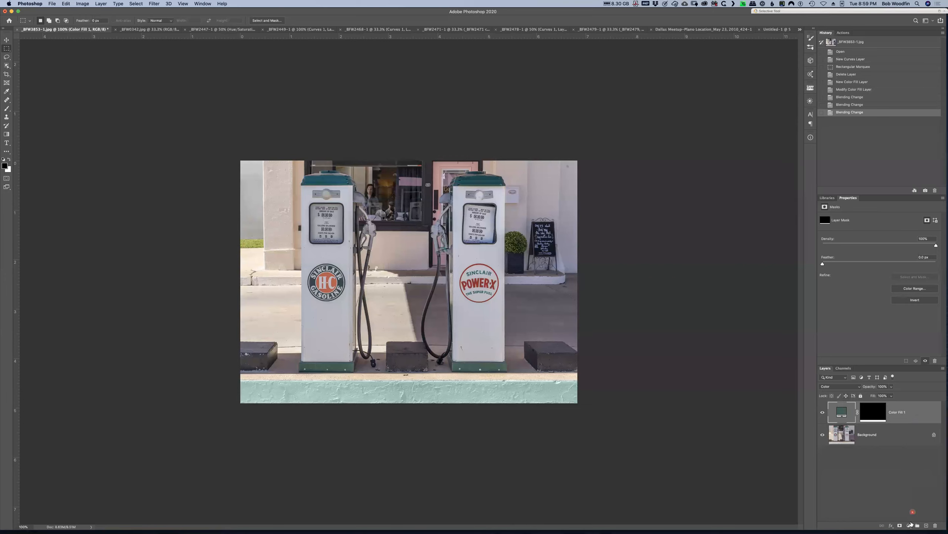
# Add a Curves layer above the Color Fill layer and darken the midtones with an RGB point at input 128
pyautogui.click(910, 526)
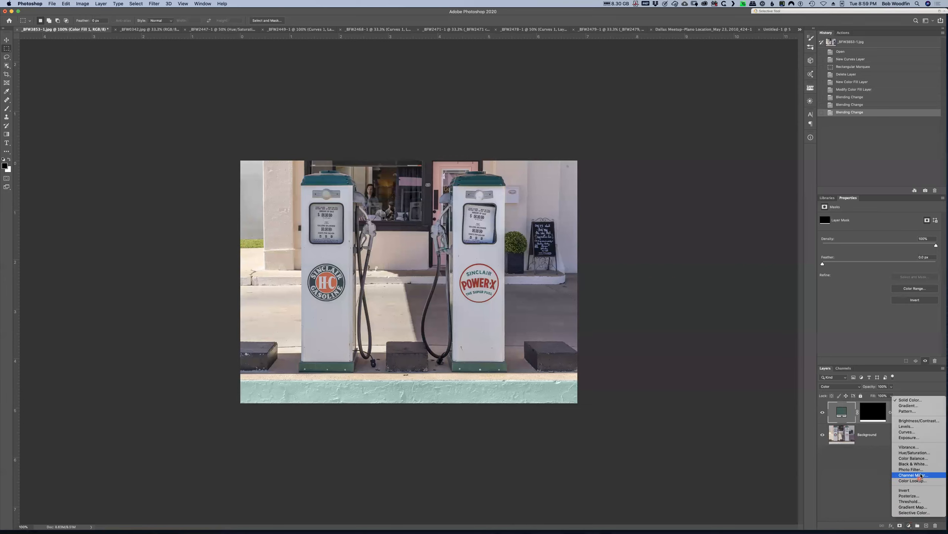
pyautogui.click(922, 435)
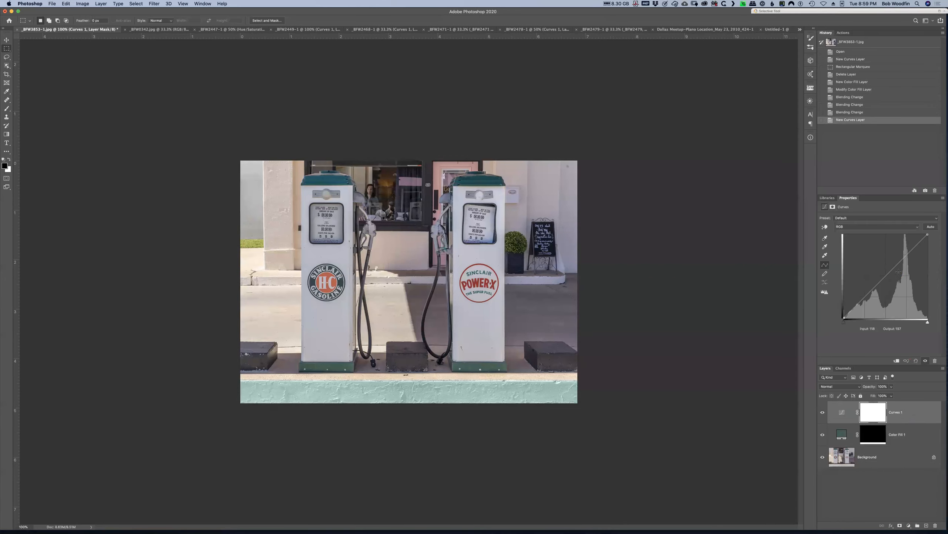
pyautogui.click(886, 278)
pyautogui.moveTo(886, 281); pyautogui.dragTo(887, 287)
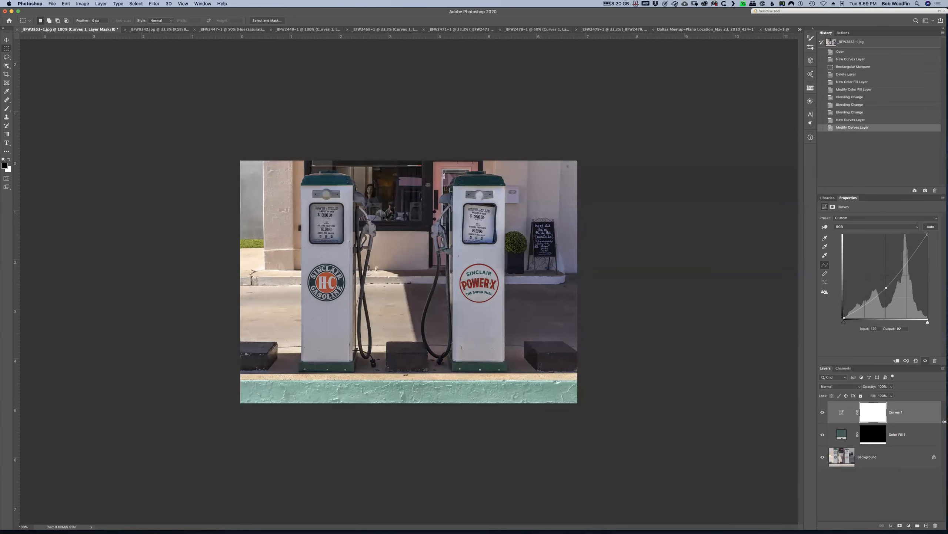
# Clip the Curves layer to the Color Fill layer and raise its midtone point to just below the diagonal
pyautogui.rightClick(921, 411)
pyautogui.click(888, 372)
pyautogui.moveTo(886, 286)
pyautogui.mouseDown()
pyautogui.moveTo(889, 303)
pyautogui.moveTo(886, 278)
pyautogui.mouseUp()
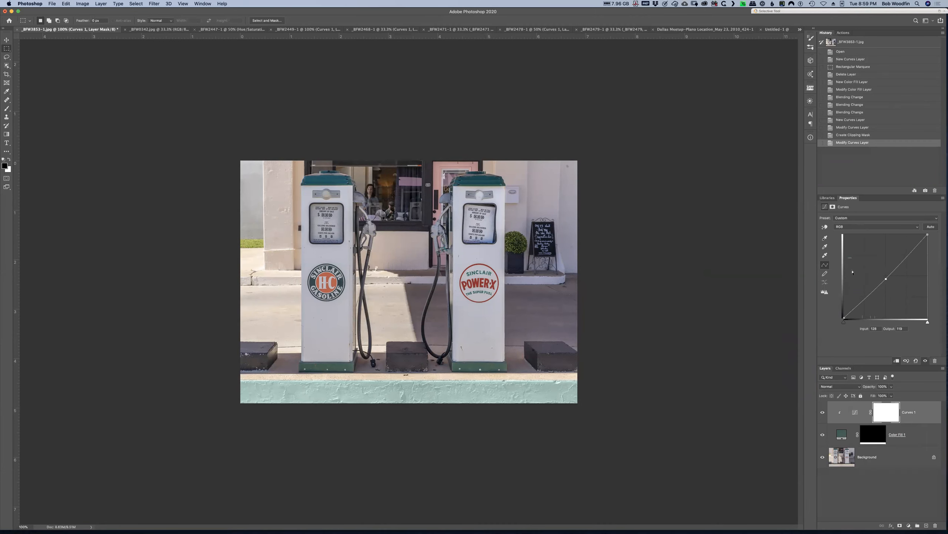
# Delete the Curves and Color Fill layers above the Background
pyautogui.click(923, 430)
pyautogui.moveTo(922, 433); pyautogui.dragTo(936, 526)
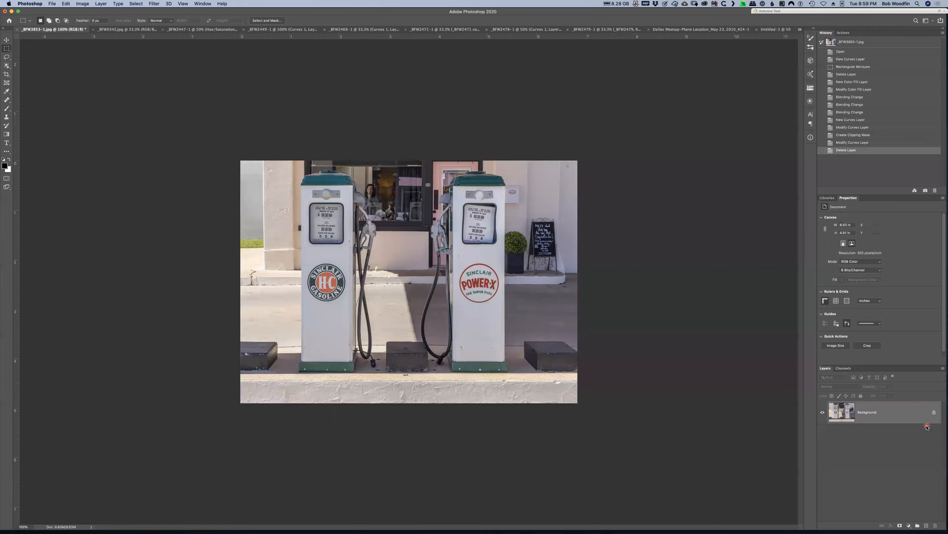